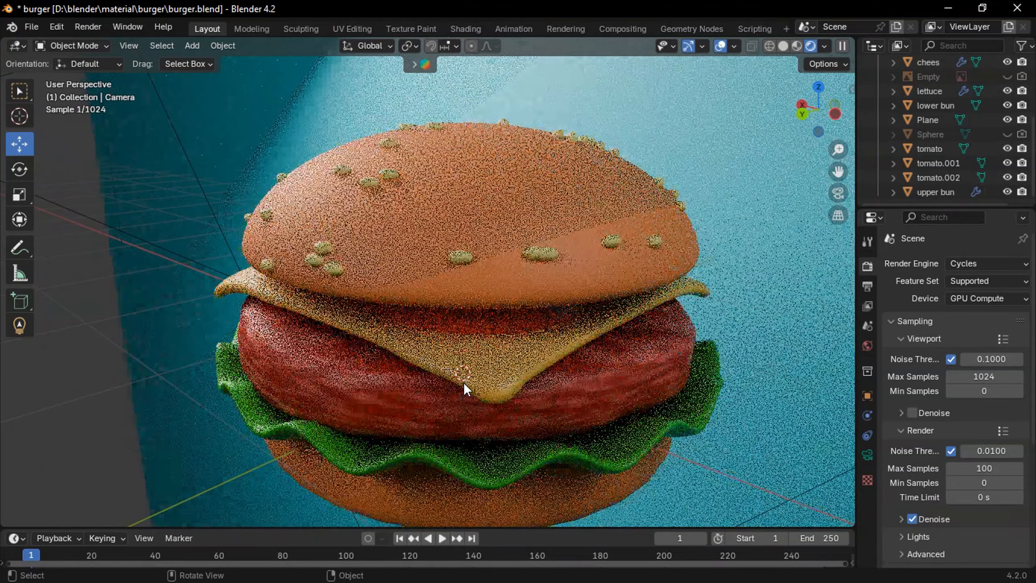
Start a new default scene in place of the finished burger file.
{"action": "middle_click_drag", "start_coordinate": [463, 383], "coordinate": [480, 360]}
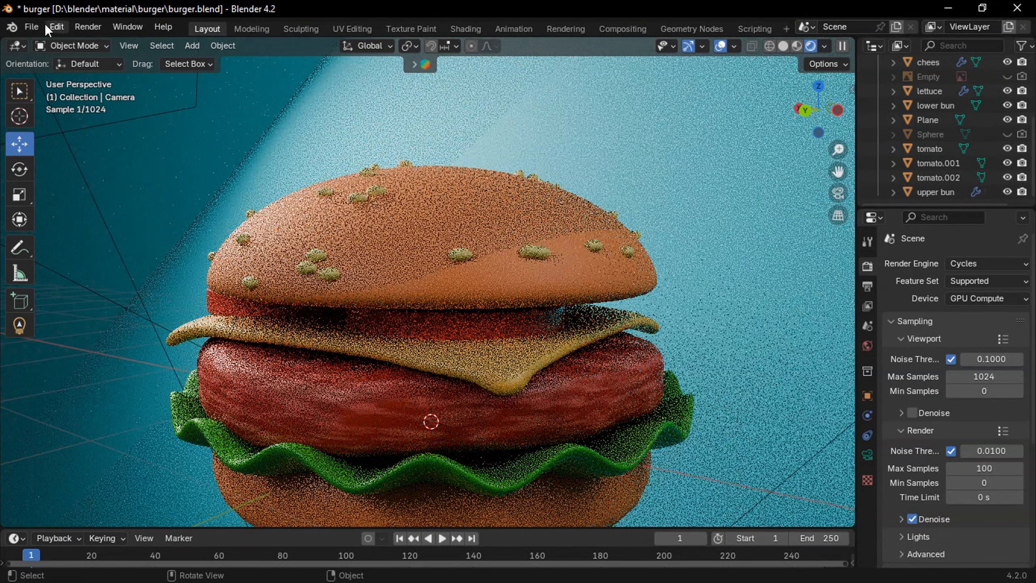
{"action": "left_click", "coordinate": [31, 26]}
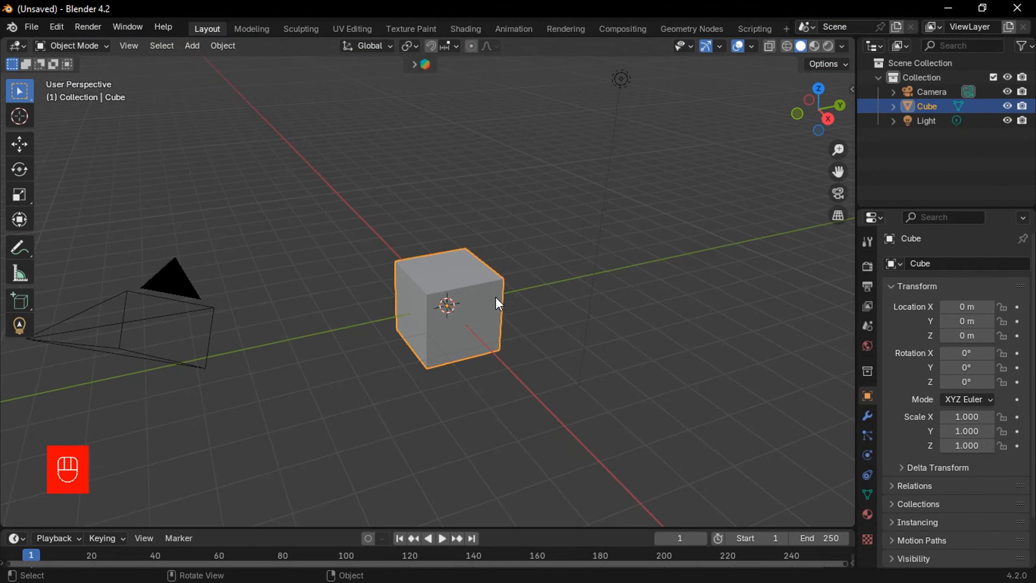
{"action": "middle_click_drag", "start_coordinate": [496, 300], "coordinate": [547, 332]}
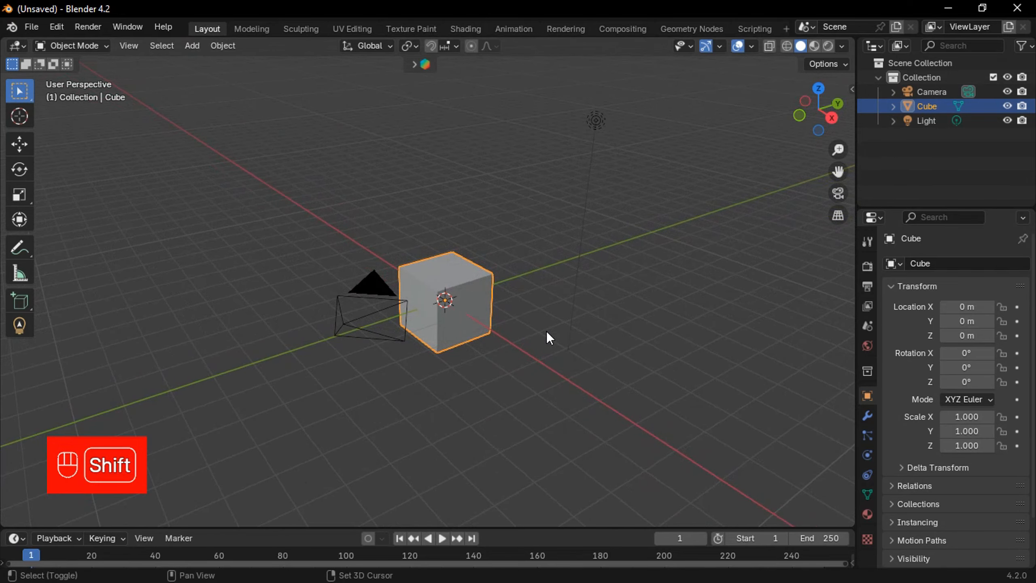
In top view, add the burger picture from the fereence folder in Downloads as a reference image.
{"action": "key", "text": "KP_7"}
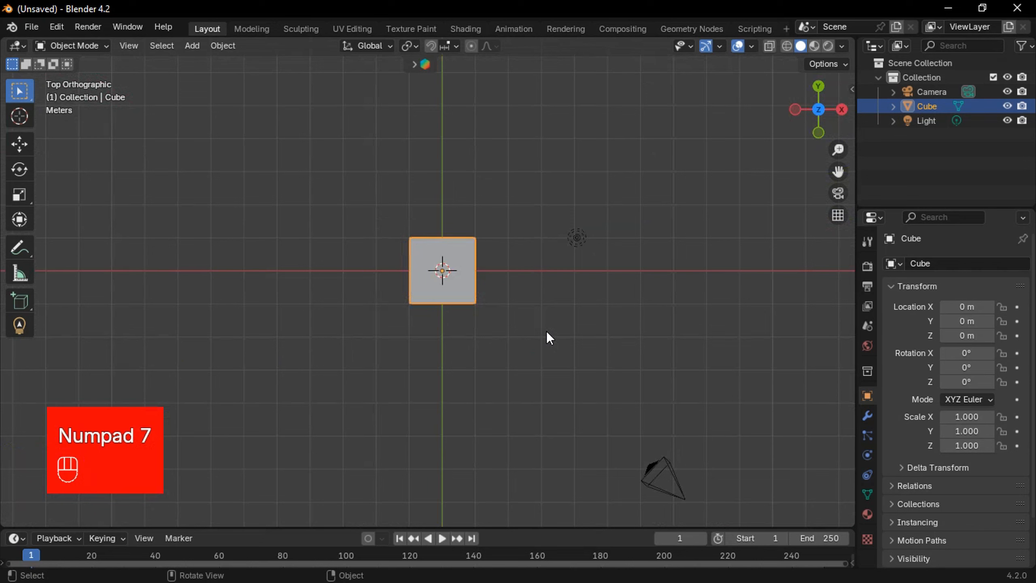
{"action": "key", "text": "shift+a"}
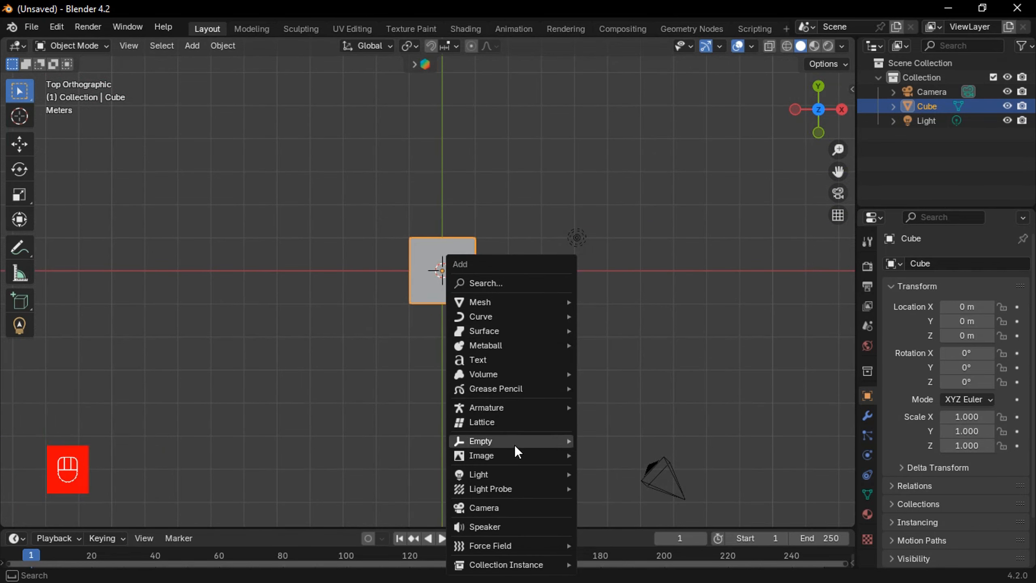
{"action": "mouse_move", "coordinate": [543, 443]}
{"action": "mouse_move", "coordinate": [529, 463]}
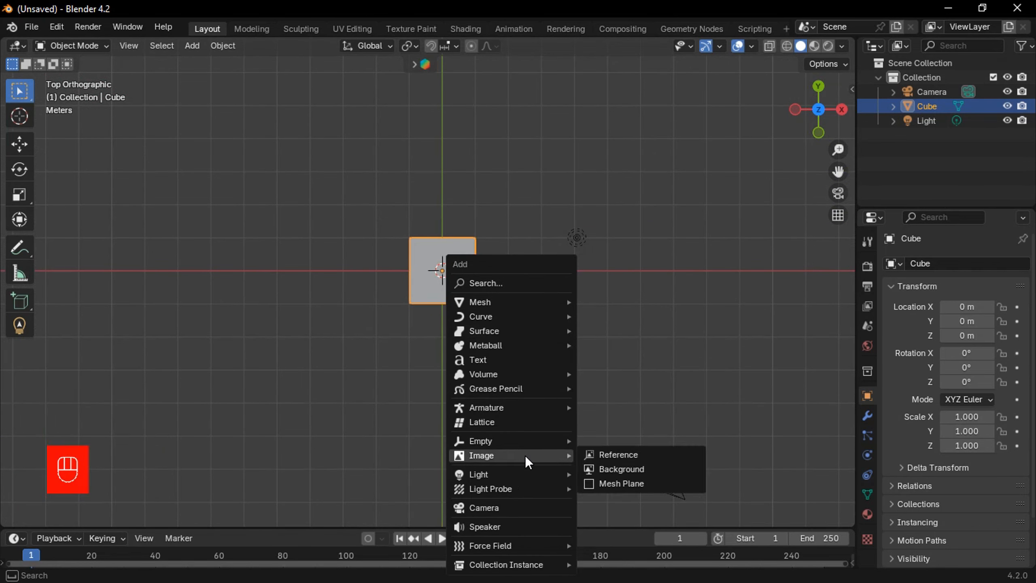
{"action": "left_click", "coordinate": [619, 453]}
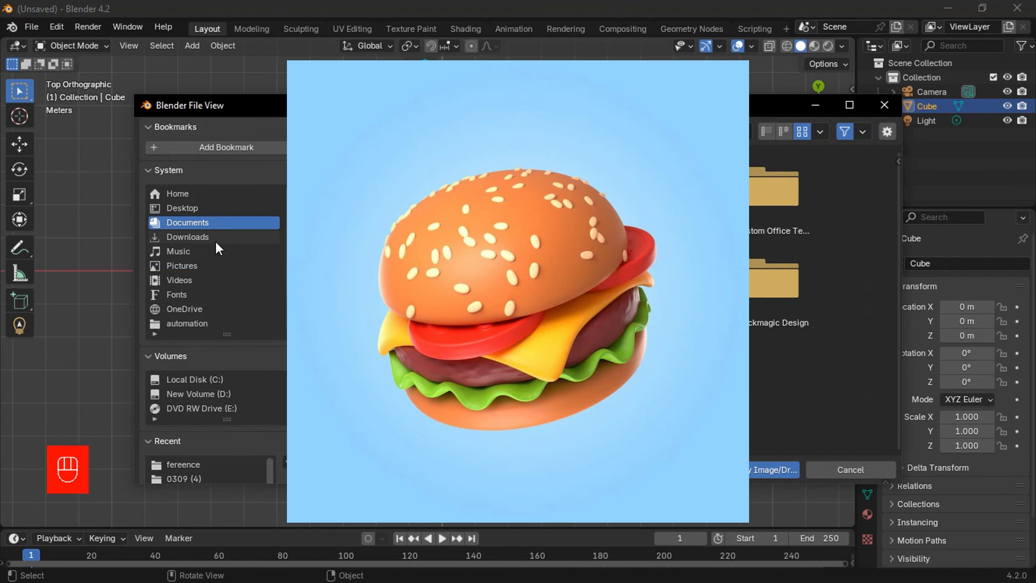
{"action": "left_click", "coordinate": [215, 238]}
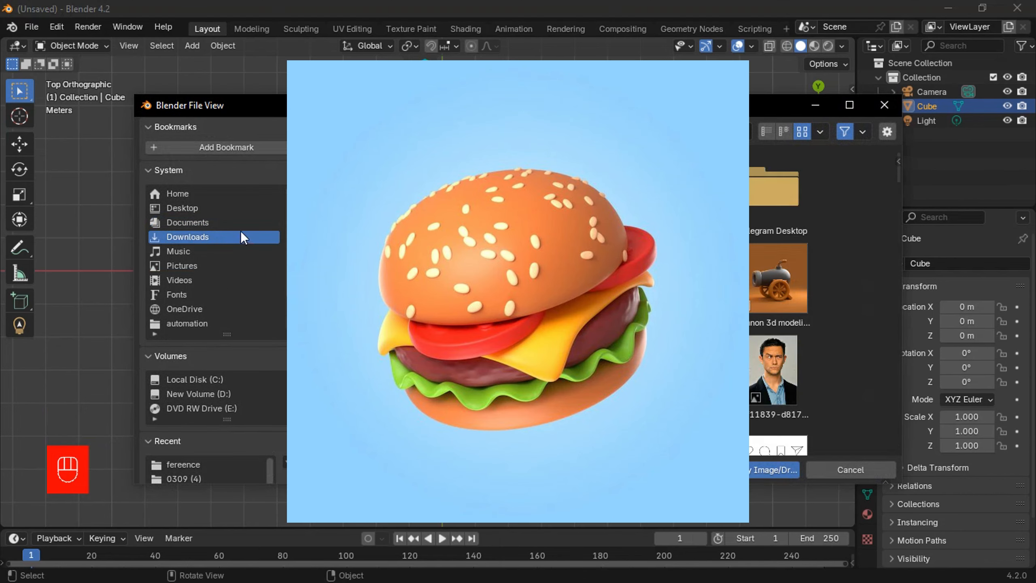
{"action": "double_click", "coordinate": [350, 209]}
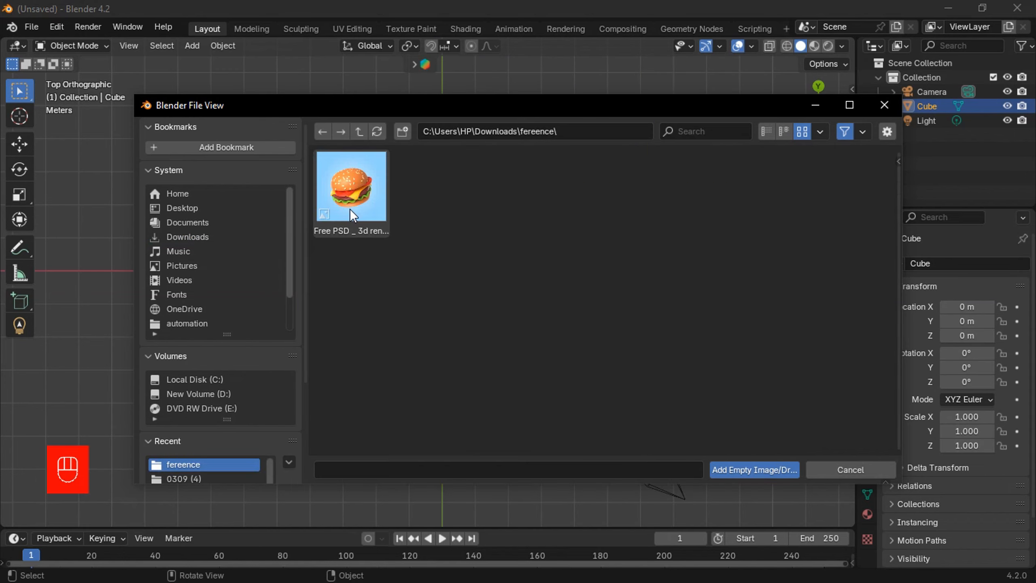
{"action": "left_click", "coordinate": [349, 209]}
{"action": "left_click", "coordinate": [757, 475]}
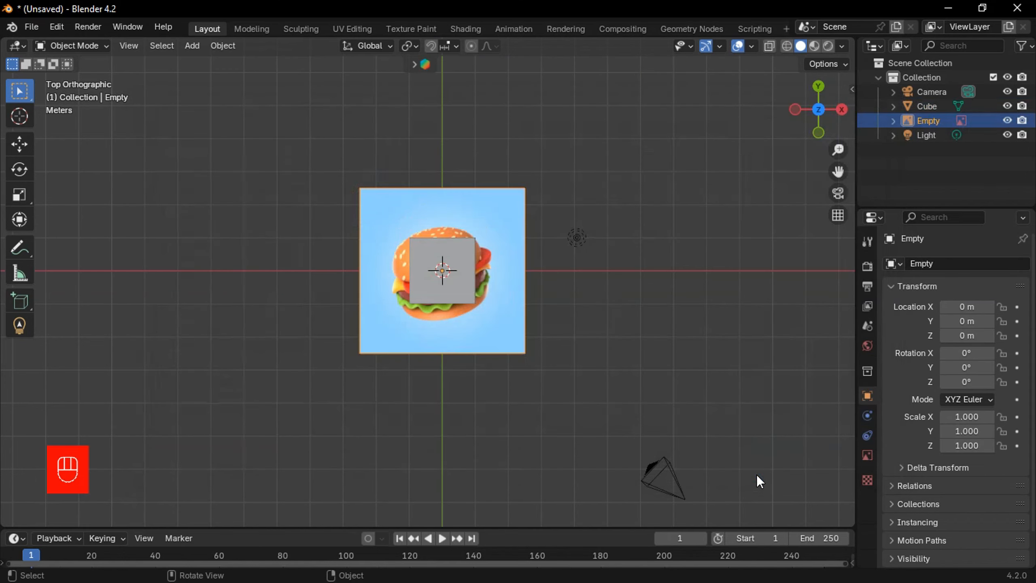
Rotate the burger reference image 90° about the X axis so it stands upright.
{"action": "middle_click_drag", "start_coordinate": [585, 394], "coordinate": [601, 349]}
{"action": "type", "text": "r"}
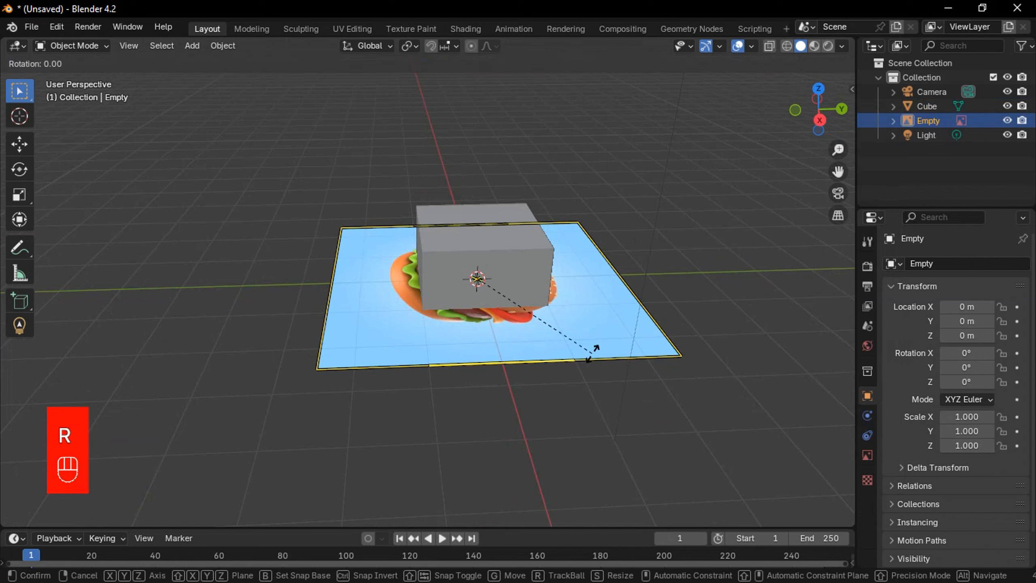
{"action": "type", "text": "x90"}
{"action": "left_click", "coordinate": [589, 354]}
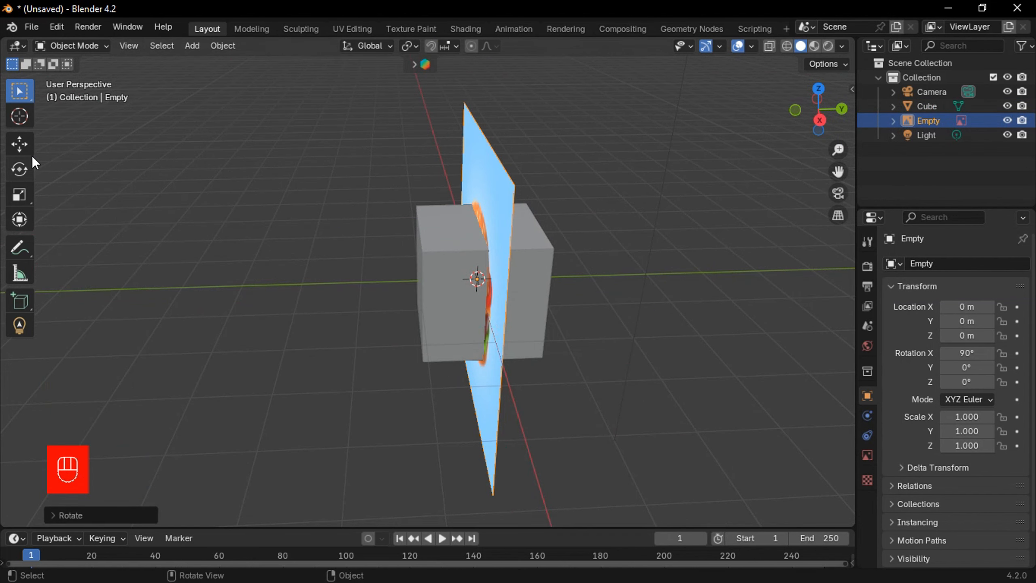
Scale the reference image to about 1.86 and move it back along Y to about 7.2 m.
{"action": "left_click", "coordinate": [28, 139]}
{"action": "key", "text": "s"}
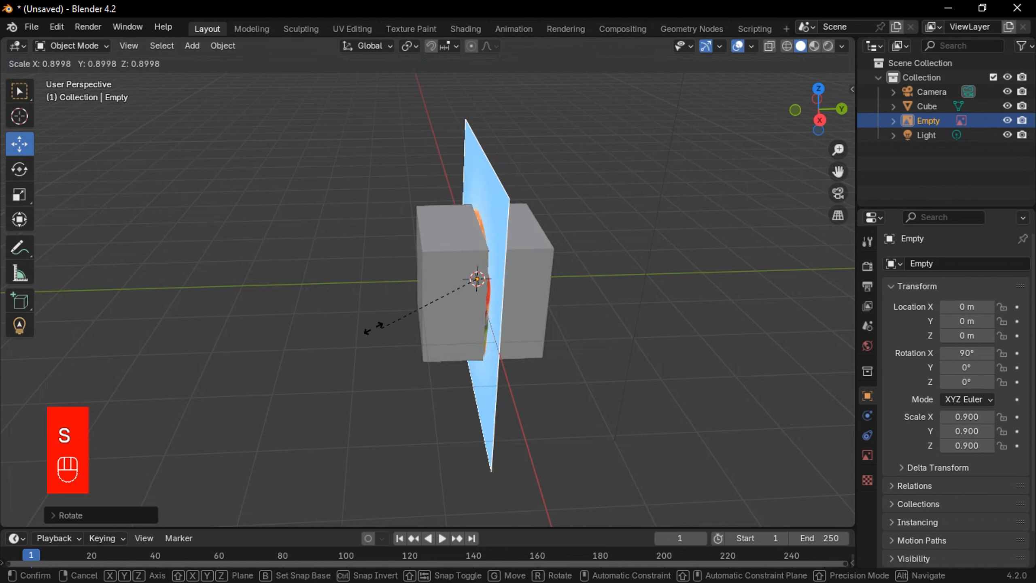
{"action": "left_click", "coordinate": [450, 286]}
{"action": "left_click_drag", "start_coordinate": [517, 279], "coordinate": [671, 266]}
Delete the default camera, cube and light, keeping only the reference image.
{"action": "scroll", "coordinate": [671, 266], "scroll_direction": "down", "scroll_amount": 3}
{"action": "left_click_drag", "start_coordinate": [241, 179], "coordinate": [512, 376]}
{"action": "key", "text": "x"}
{"action": "left_click", "coordinate": [474, 375]}
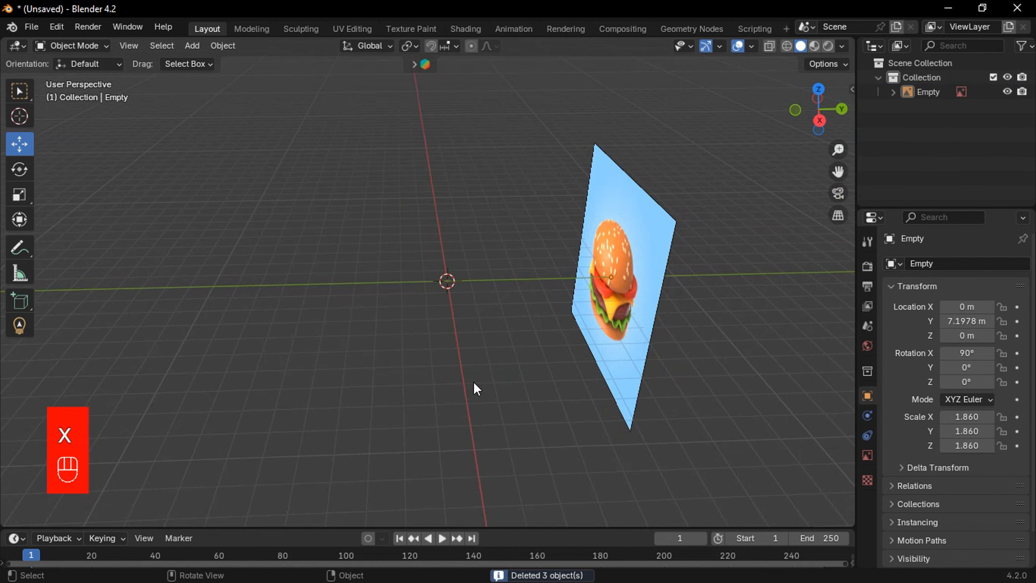
Add a UV sphere at the world origin in front of the reference image.
{"action": "scroll", "coordinate": [475, 382], "scroll_direction": "up", "scroll_amount": 3}
{"action": "middle_click_drag", "start_coordinate": [480, 385], "coordinate": [498, 376]}
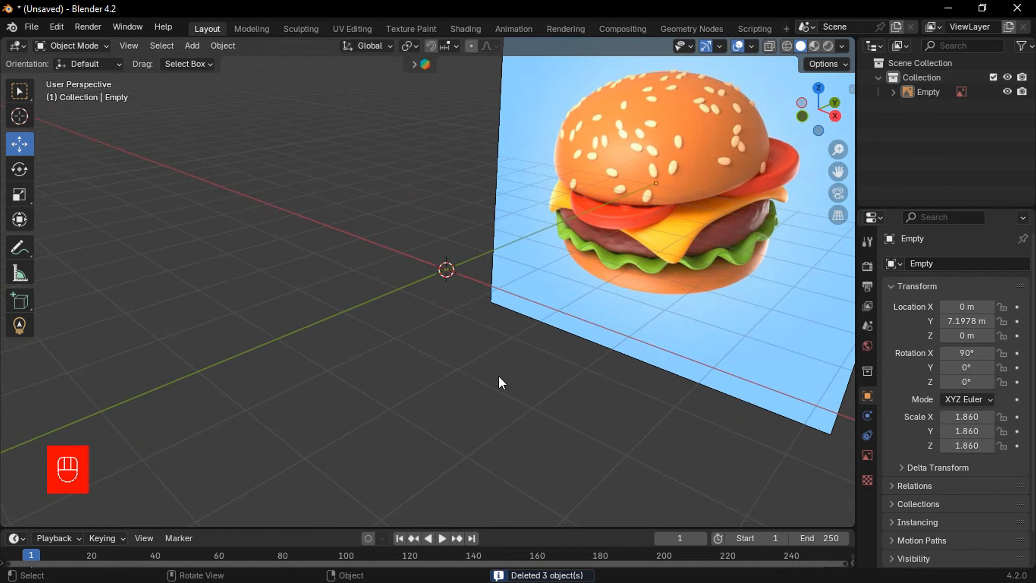
{"action": "key", "text": "shift+a"}
{"action": "mouse_move", "coordinate": [490, 225]}
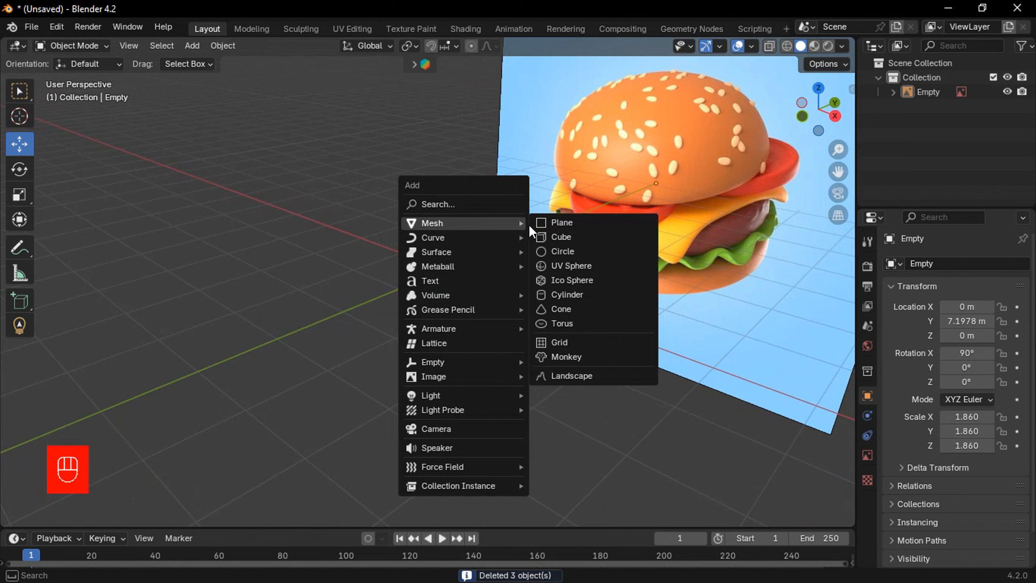
{"action": "left_click", "coordinate": [567, 267]}
{"action": "middle_click_drag", "start_coordinate": [555, 290], "coordinate": [527, 329]}
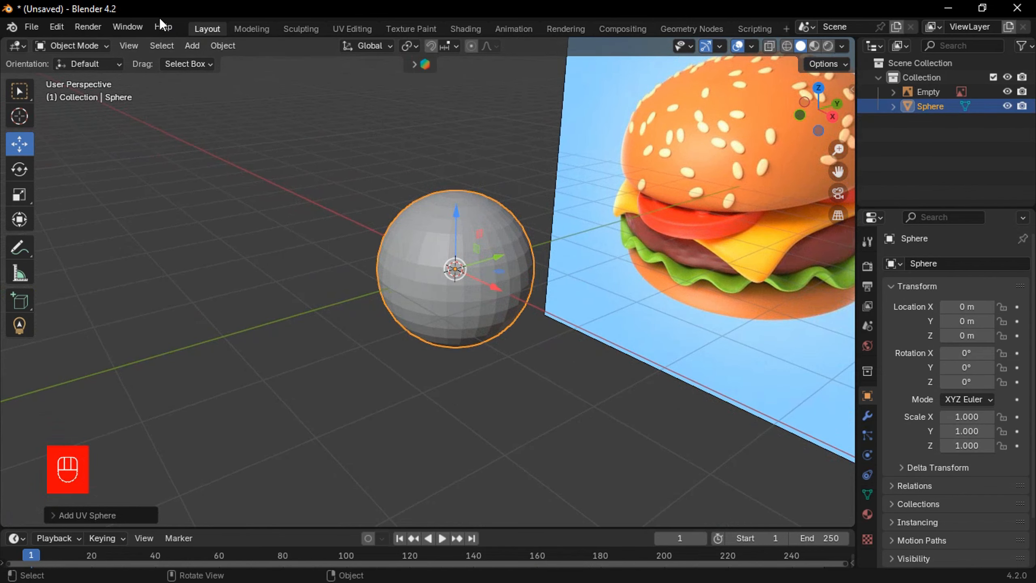
Enter Edit Mode on the sphere with face selection and display it in wireframe.
{"action": "key", "text": "Tab"}
{"action": "left_click", "coordinate": [139, 44]}
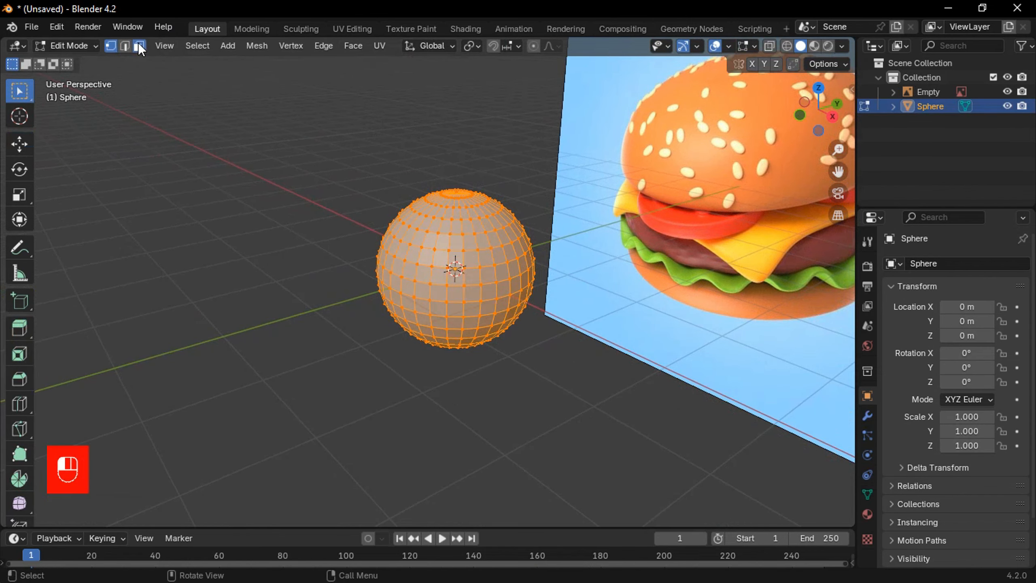
{"action": "middle_click_drag", "start_coordinate": [259, 152], "coordinate": [475, 334]}
{"action": "scroll", "coordinate": [414, 329], "scroll_direction": "up", "scroll_amount": 5}
{"action": "left_click", "coordinate": [787, 46]}
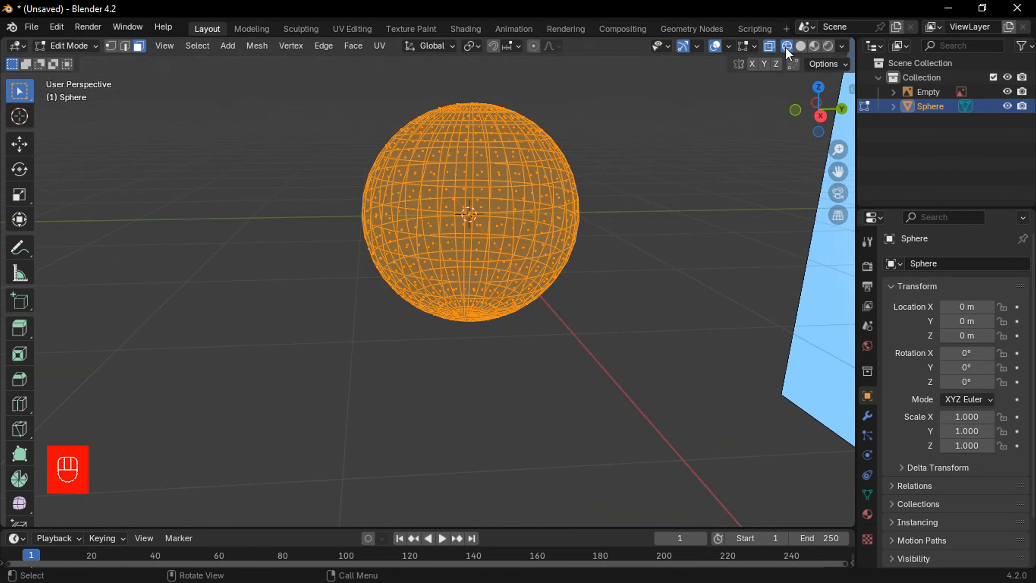
In the right orthographic view, delete the faces of the sphere's lower half and return to Object Mode.
{"action": "key", "text": "KP_5"}
{"action": "key", "text": "KP_1"}
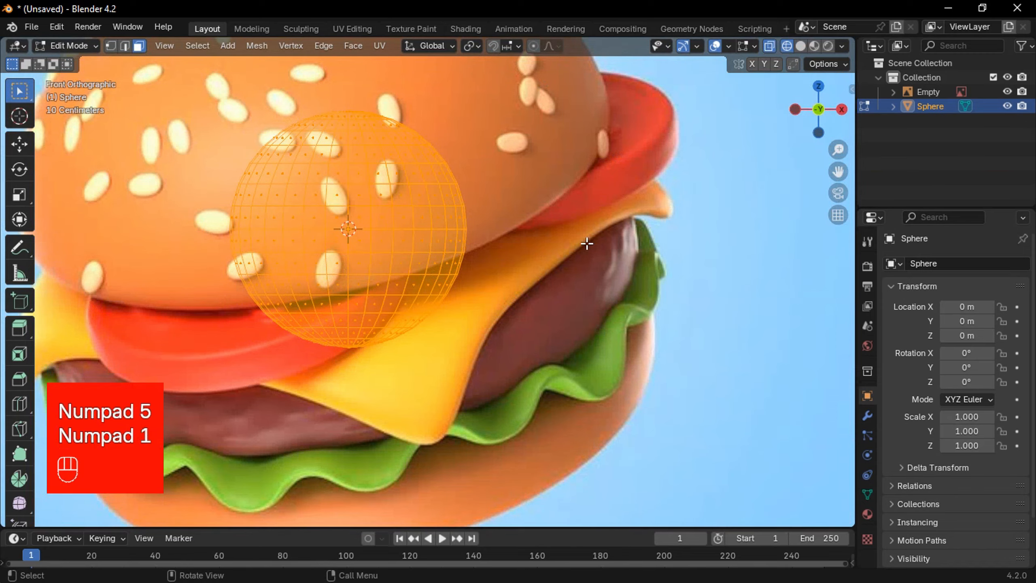
{"action": "scroll", "coordinate": [587, 244], "scroll_direction": "down", "scroll_amount": 3}
{"action": "left_click", "coordinate": [841, 108]}
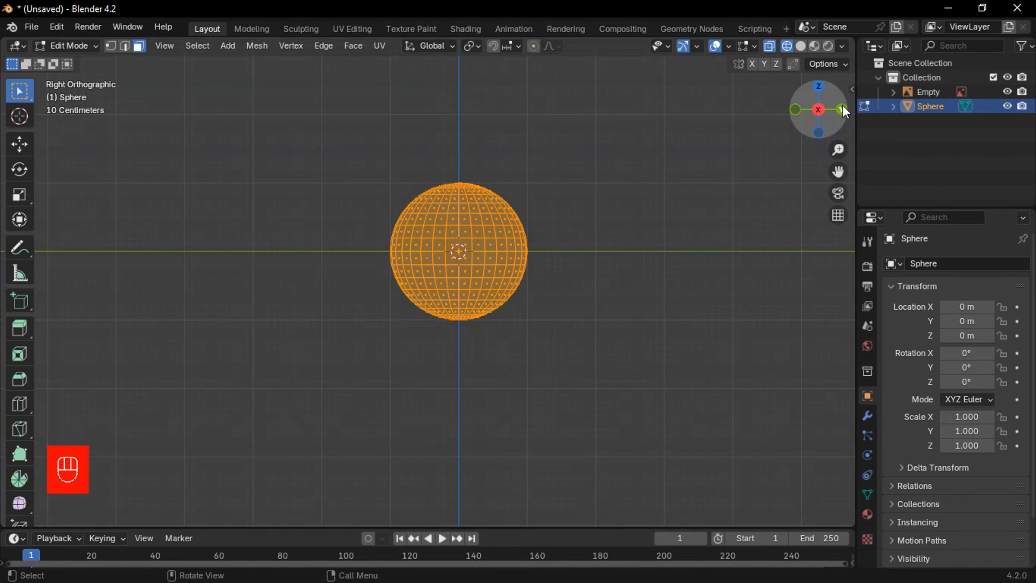
{"action": "scroll", "coordinate": [491, 282], "scroll_direction": "up", "scroll_amount": 5}
{"action": "middle_click_drag", "start_coordinate": [490, 314], "coordinate": [431, 347], "text": "shift"}
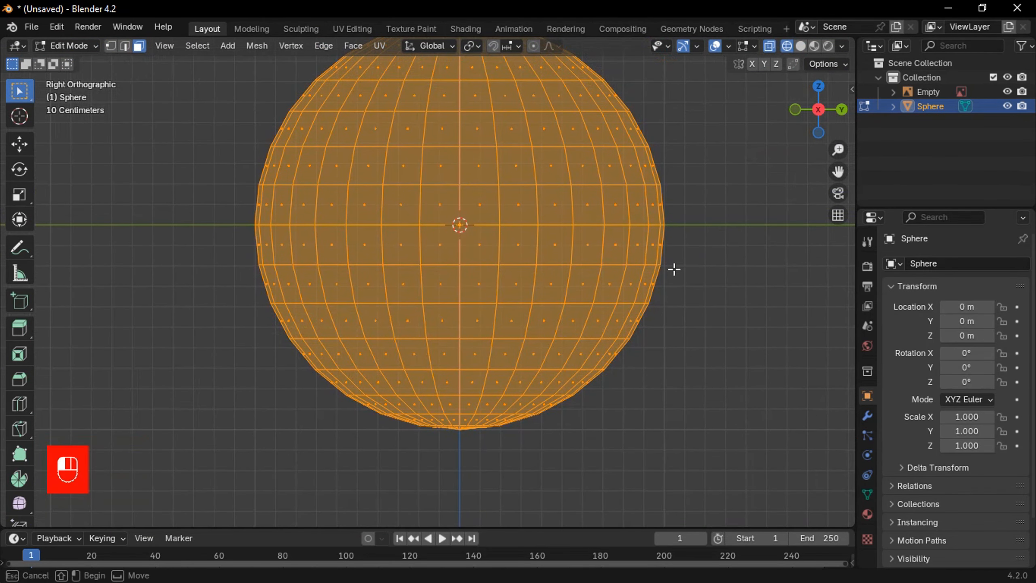
{"action": "left_click_drag", "start_coordinate": [726, 239], "coordinate": [209, 482]}
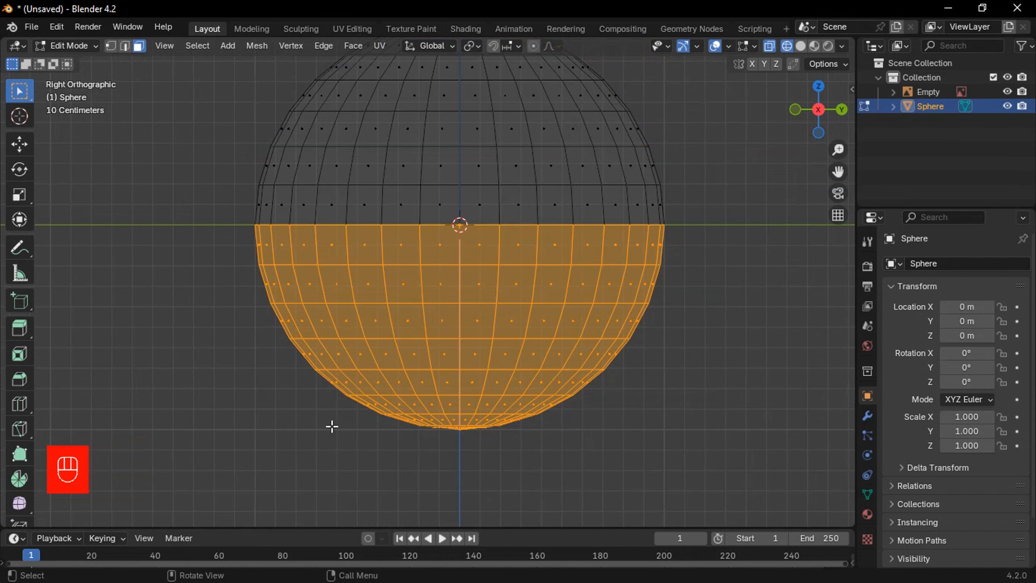
{"action": "key", "text": "x"}
{"action": "left_click", "coordinate": [325, 437]}
{"action": "scroll", "coordinate": [385, 350], "scroll_direction": "down", "scroll_amount": 1}
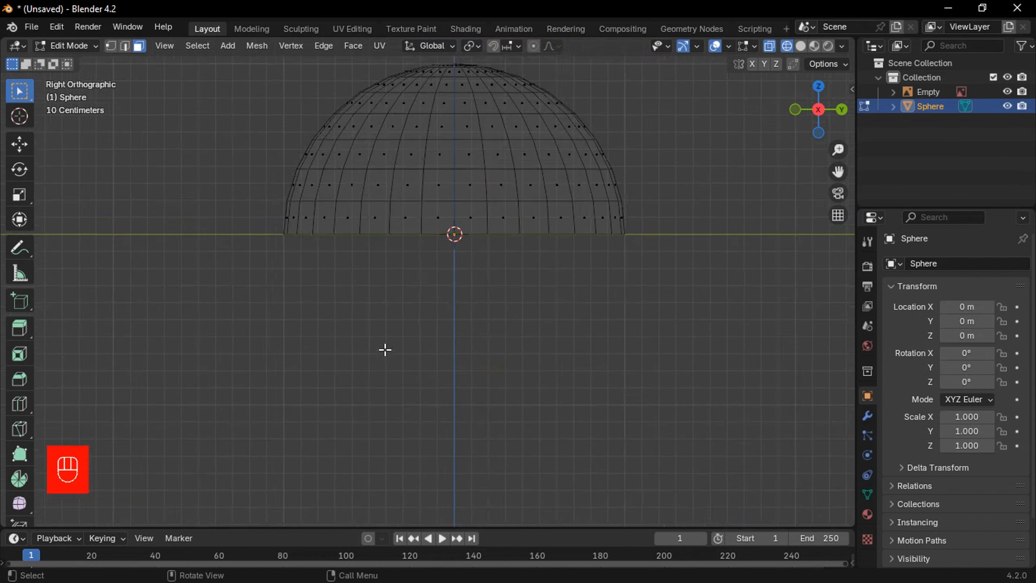
{"action": "middle_click_drag", "start_coordinate": [385, 350], "coordinate": [473, 345]}
{"action": "key", "text": "Tab"}
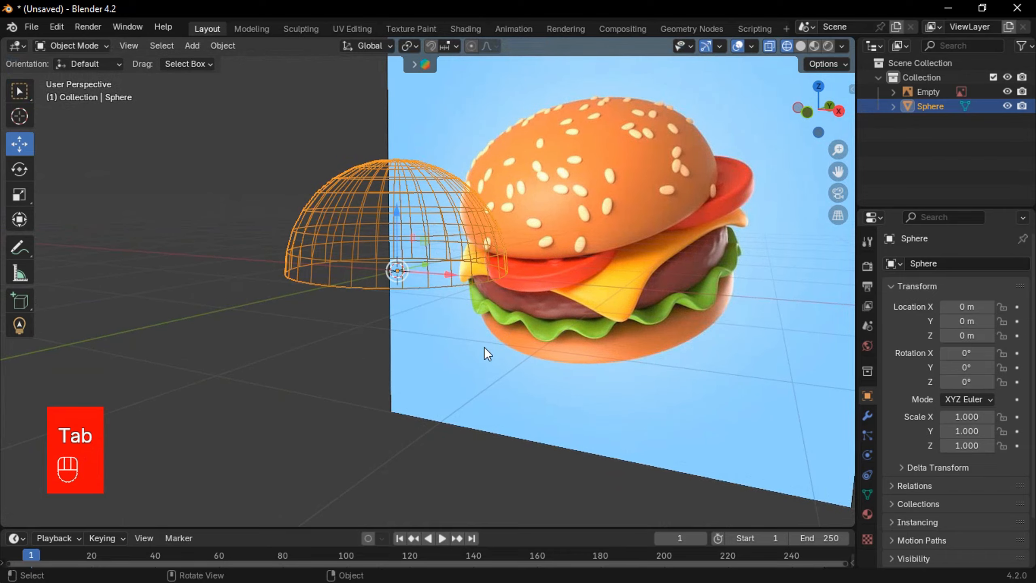
Switch to solid shading and flatten the half sphere along Z to a scale of about 0.51.
{"action": "middle_click_drag", "start_coordinate": [599, 335], "coordinate": [510, 374]}
{"action": "scroll", "coordinate": [520, 370], "scroll_direction": "up", "scroll_amount": 3}
{"action": "middle_click_drag", "start_coordinate": [510, 374], "coordinate": [786, 272]}
{"action": "scroll", "coordinate": [471, 310], "scroll_direction": "down", "scroll_amount": 2}
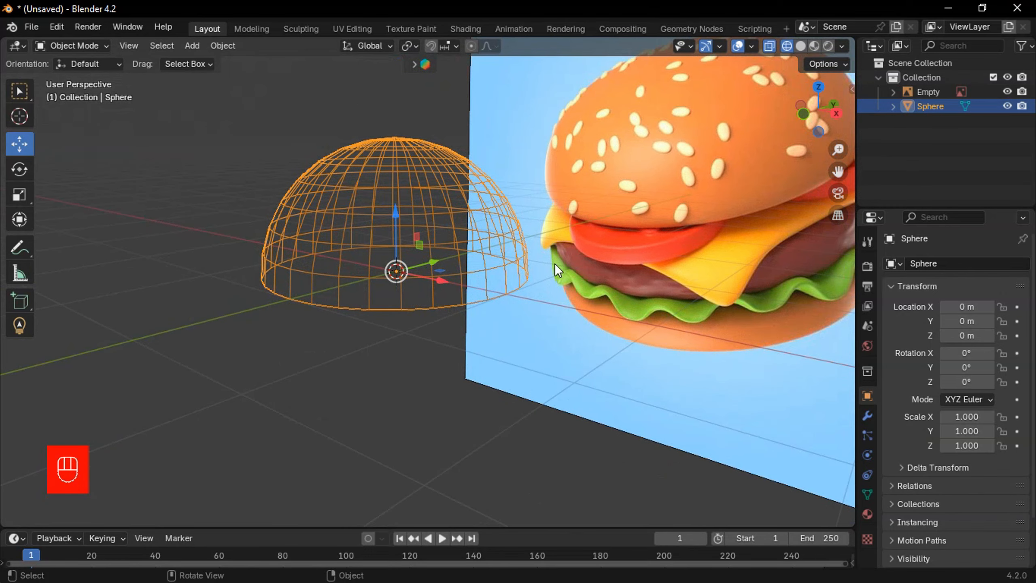
{"action": "left_click", "coordinate": [802, 44]}
{"action": "scroll", "coordinate": [634, 249], "scroll_direction": "up", "scroll_amount": 1}
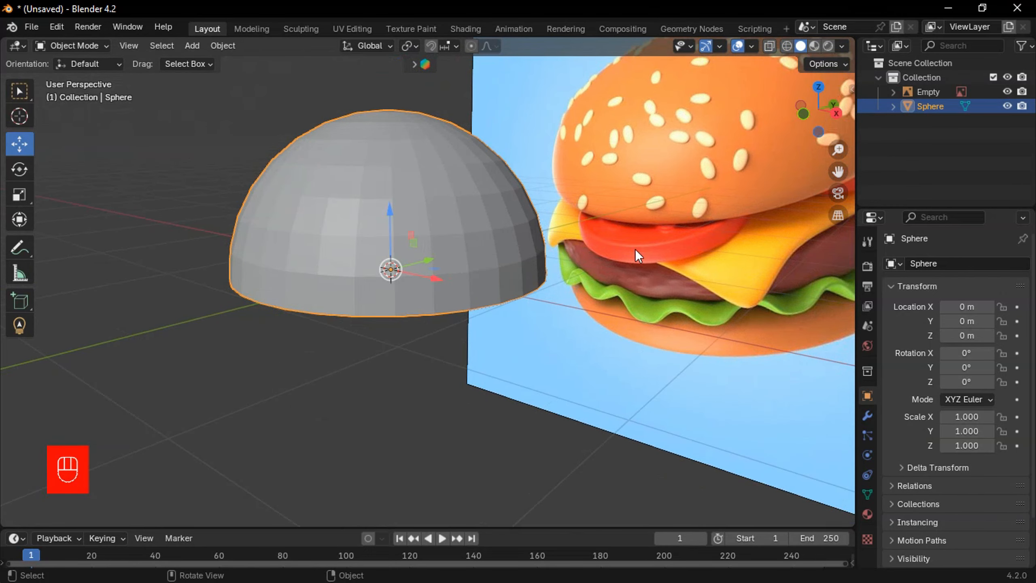
{"action": "key", "text": "s"}
{"action": "key", "text": "z"}
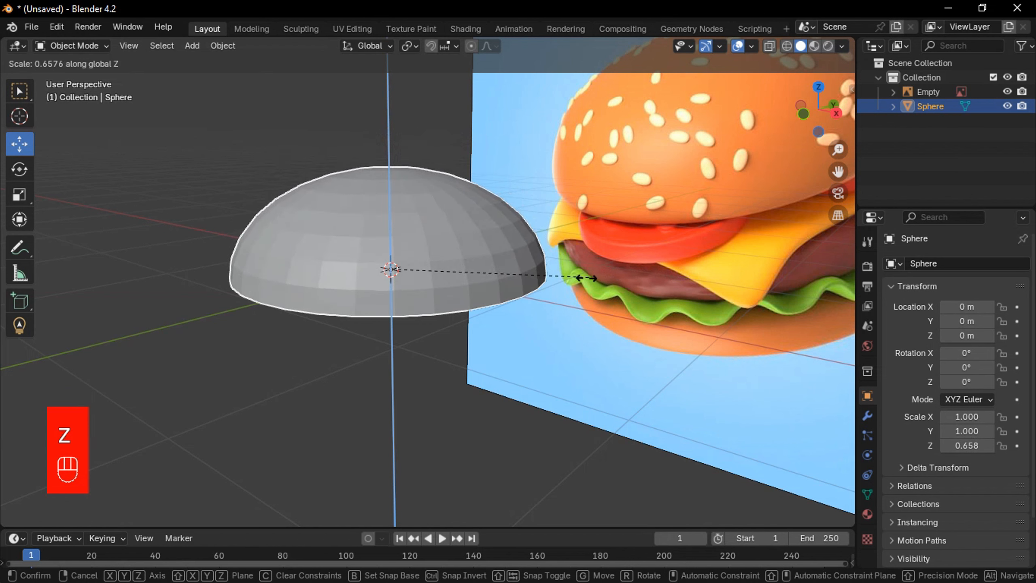
{"action": "left_click", "coordinate": [544, 283]}
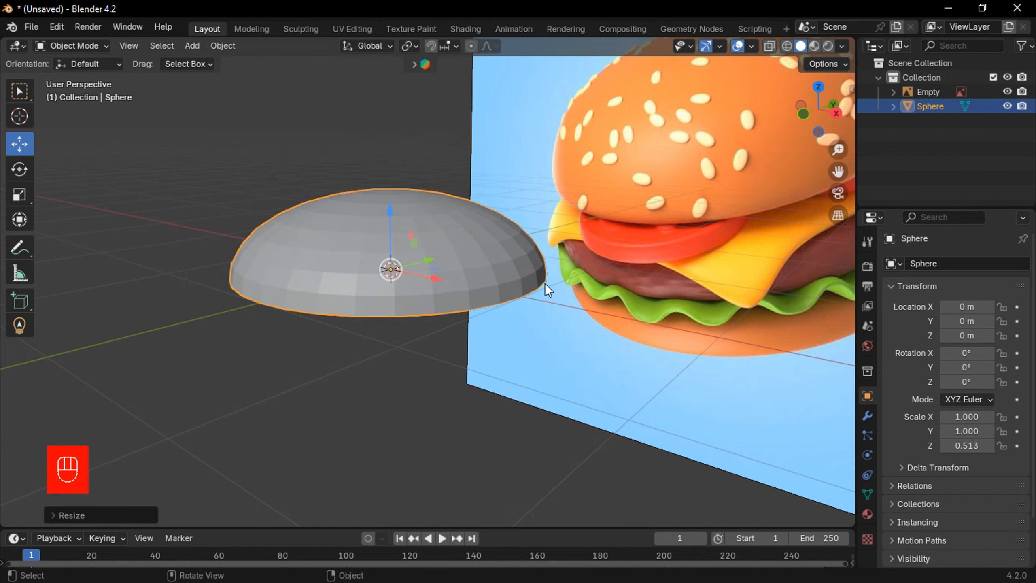
Raise the flattened dome along the Z axis to about 0.61 m.
{"action": "key", "text": "g"}
{"action": "key", "text": "z"}
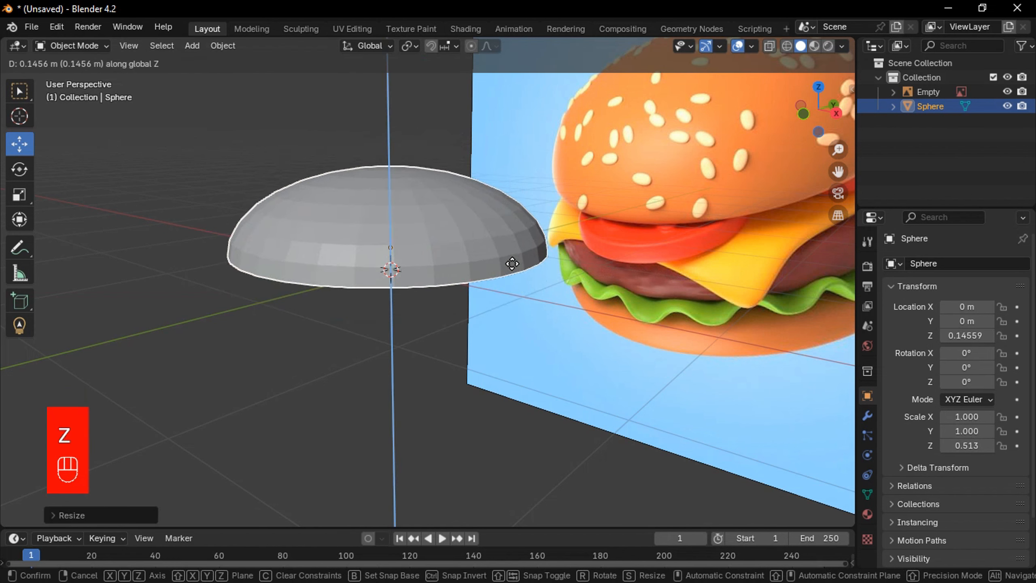
{"action": "left_click", "coordinate": [516, 195]}
In Edit Mode, select the edge loop around the dome's open underside and duplicate it in place.
{"action": "middle_click_drag", "start_coordinate": [515, 202], "coordinate": [526, 239]}
{"action": "scroll", "coordinate": [536, 221], "scroll_direction": "up", "scroll_amount": 2}
{"action": "key", "text": "Tab"}
{"action": "scroll", "coordinate": [502, 215], "scroll_direction": "up", "scroll_amount": 3}
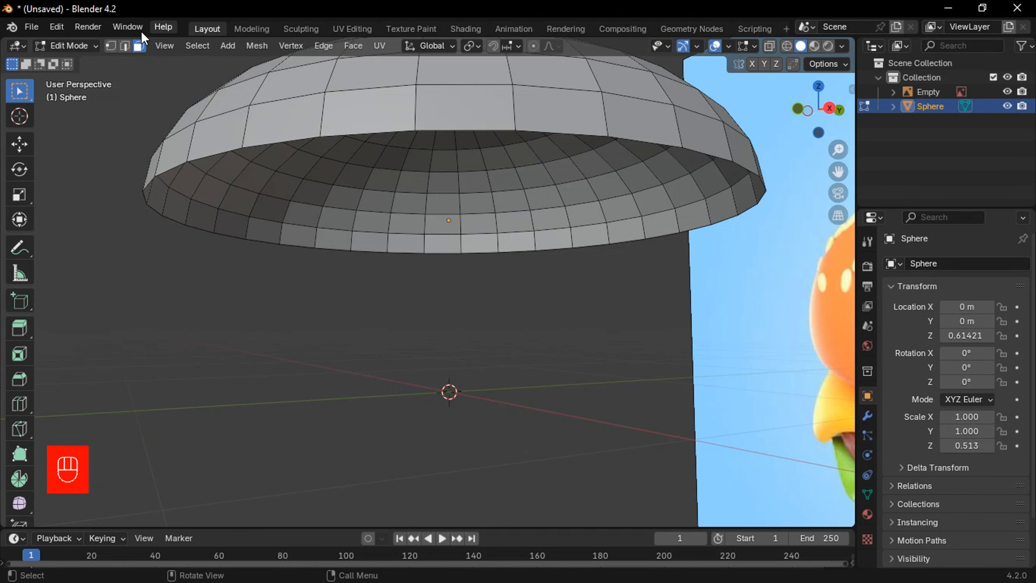
{"action": "left_click", "coordinate": [488, 127], "text": "alt"}
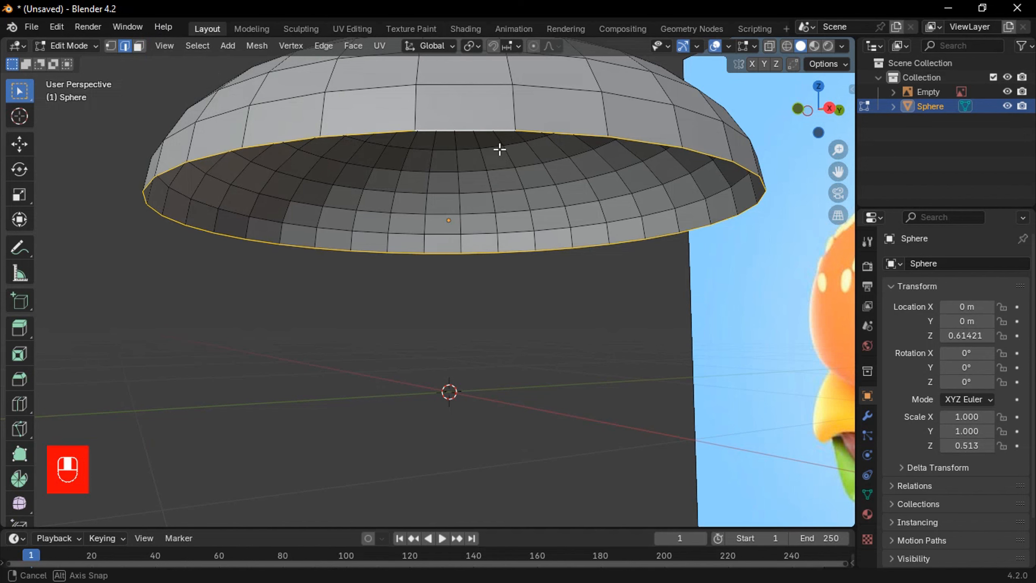
{"action": "middle_click_drag", "start_coordinate": [500, 150], "coordinate": [509, 157]}
{"action": "key", "text": "shift+d"}
{"action": "right_click", "coordinate": [510, 157]}
Move the duplicated edge loop straight down along Z to just below the world origin.
{"action": "scroll", "coordinate": [505, 166], "scroll_direction": "down", "scroll_amount": 2}
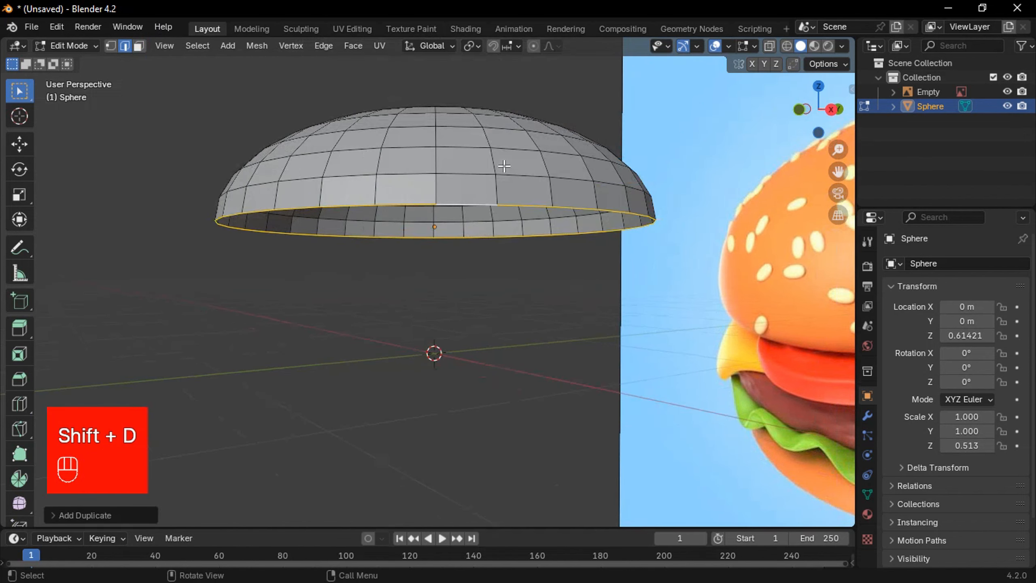
{"action": "key", "text": "g"}
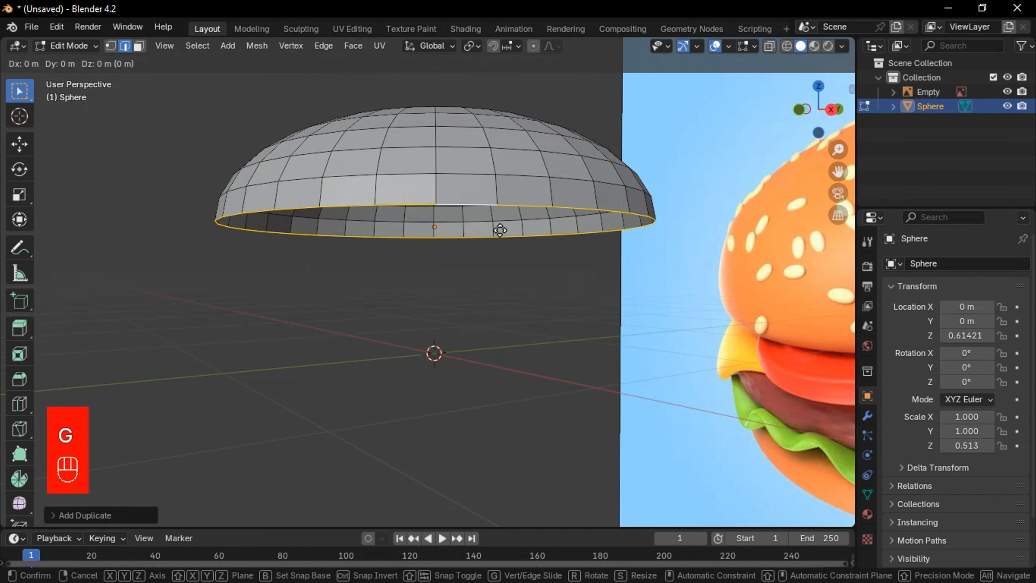
{"action": "key", "text": "z"}
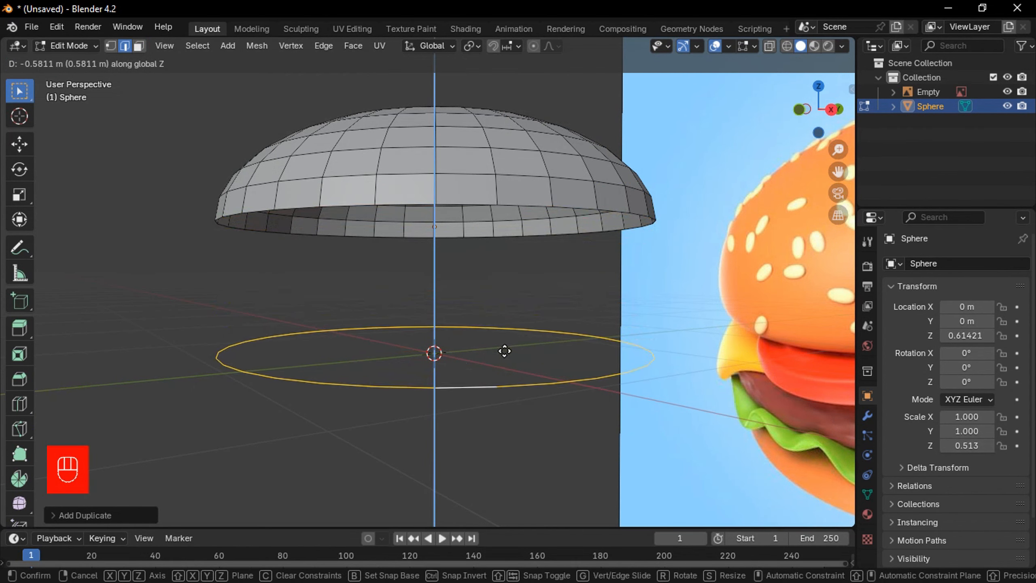
{"action": "left_click", "coordinate": [530, 374]}
{"action": "scroll", "coordinate": [507, 356], "scroll_direction": "down", "scroll_amount": 2}
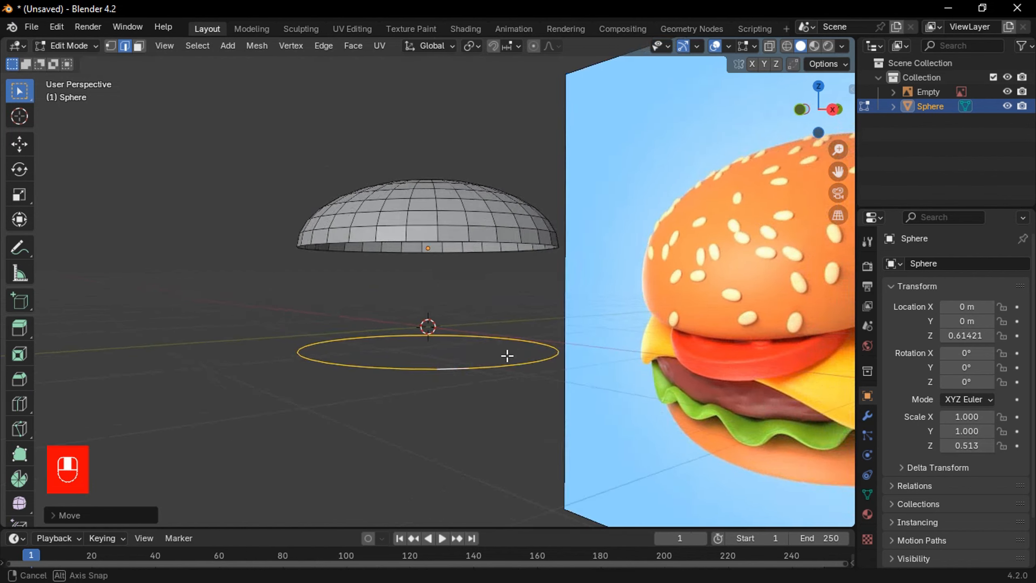
Select the dome's bottom edge loop and extrude it inward by scaling to form a flat ring.
{"action": "middle_click_drag", "start_coordinate": [507, 355], "coordinate": [558, 348]}
{"action": "middle_click_drag", "start_coordinate": [643, 323], "coordinate": [506, 307]}
{"action": "scroll", "coordinate": [553, 303], "scroll_direction": "up", "scroll_amount": 4}
{"action": "left_click", "coordinate": [541, 171], "text": "alt"}
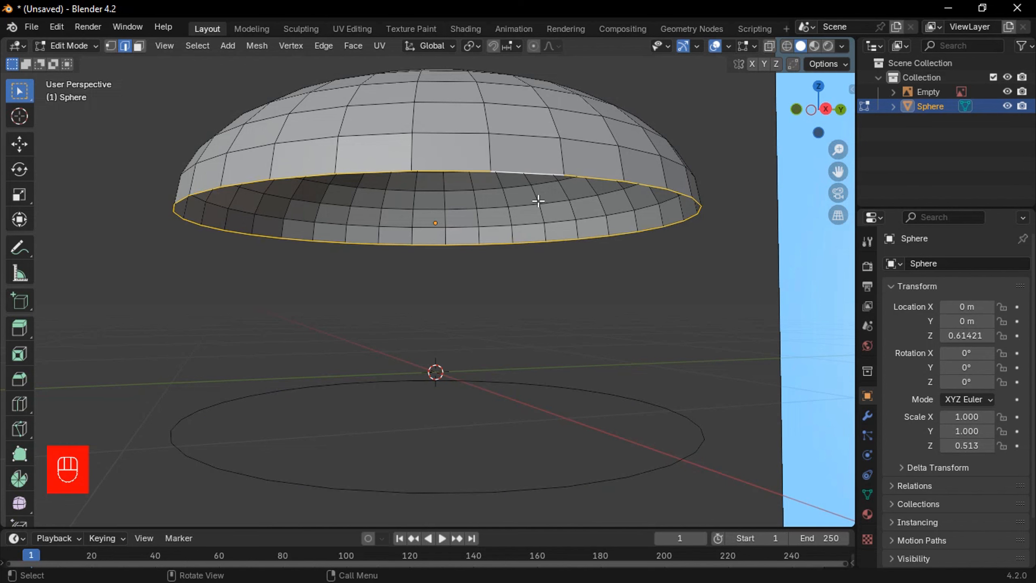
{"action": "key", "text": "e"}
{"action": "key", "text": "s"}
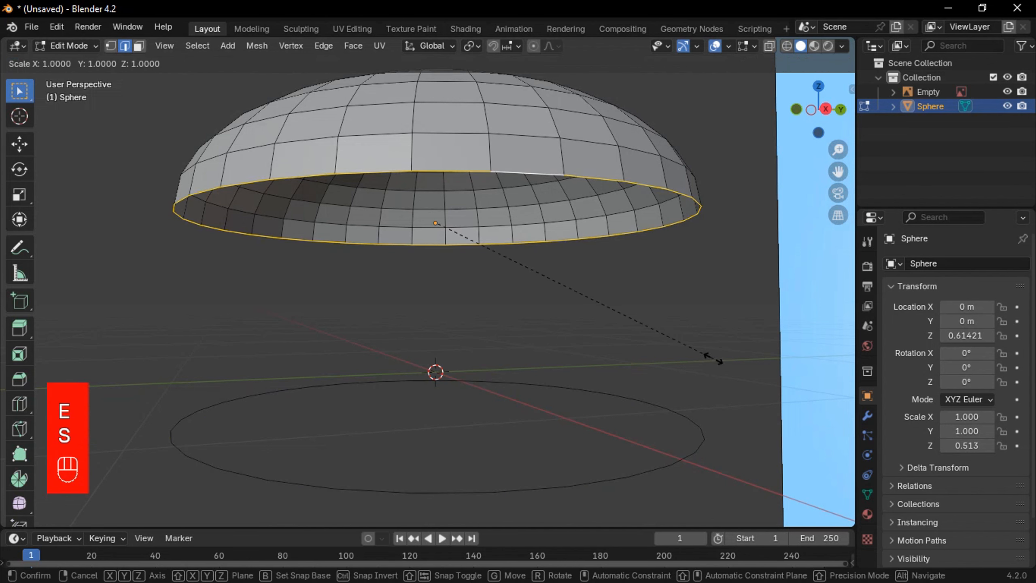
{"action": "left_click", "coordinate": [615, 333]}
Extrude the underside's inner edge loop inward once more and fill the remaining hole with a face.
{"action": "key", "text": "e"}
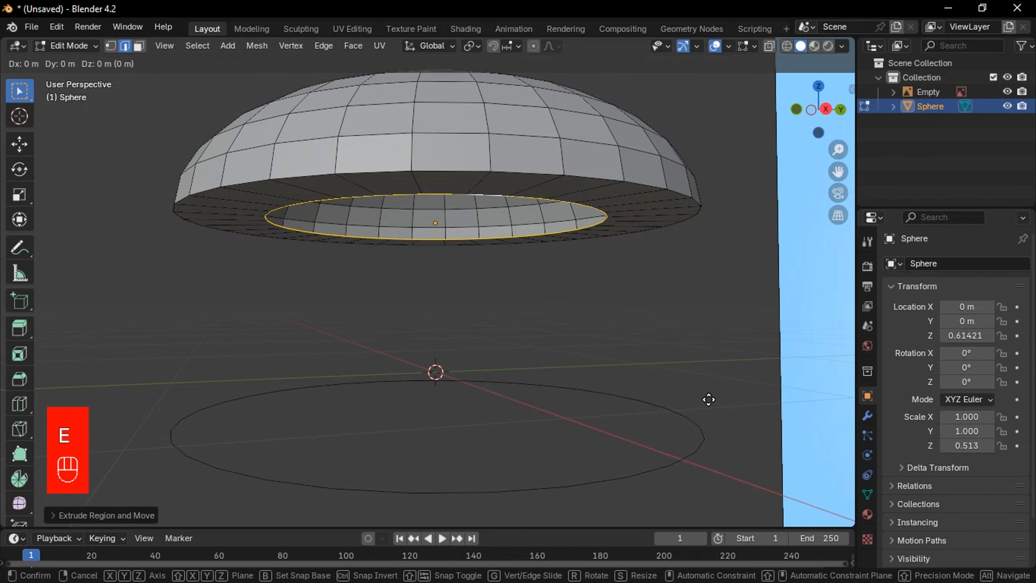
{"action": "key", "text": "s"}
{"action": "left_click", "coordinate": [548, 343]}
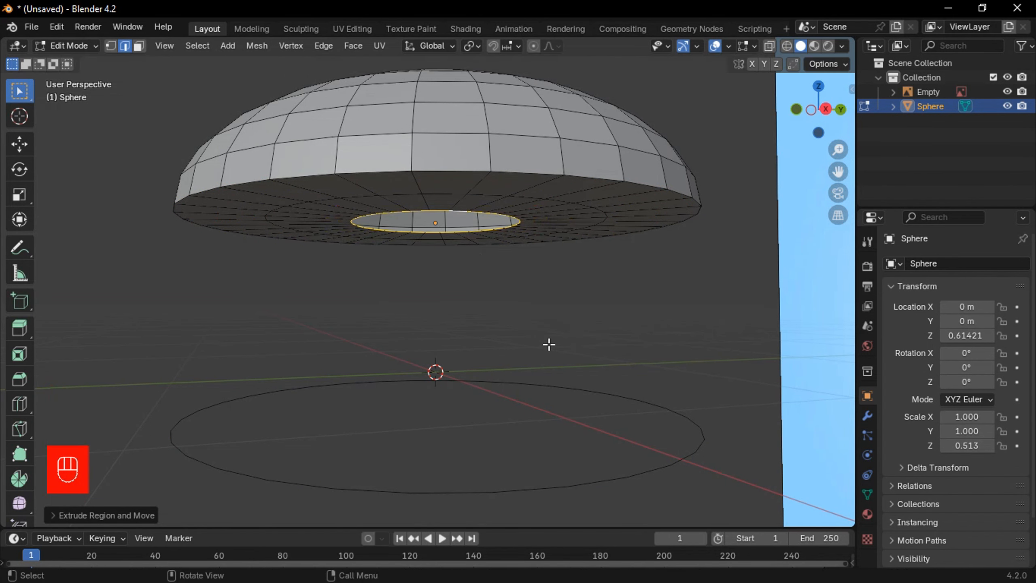
{"action": "key", "text": "f"}
Bevel the dome's outer bottom edge loop by about 0.104 m with 5 segments.
{"action": "middle_click_drag", "start_coordinate": [549, 343], "coordinate": [505, 313]}
{"action": "scroll", "coordinate": [504, 347], "scroll_direction": "up", "scroll_amount": 2}
{"action": "middle_click_drag", "start_coordinate": [504, 313], "coordinate": [481, 304], "text": "shift"}
{"action": "scroll", "coordinate": [483, 343], "scroll_direction": "up", "scroll_amount": 2}
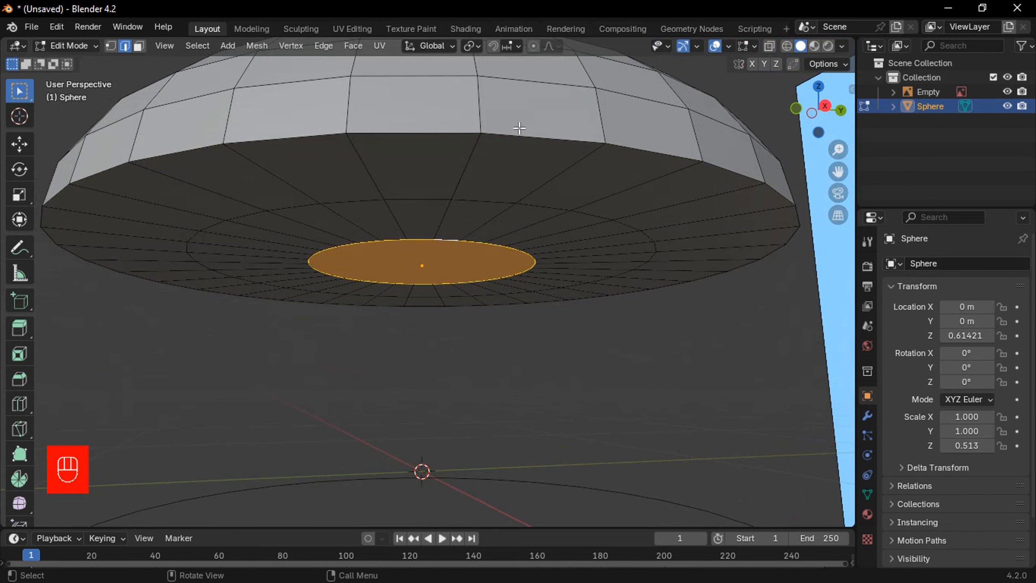
{"action": "left_click", "coordinate": [519, 134], "text": "alt"}
{"action": "scroll", "coordinate": [507, 241], "scroll_direction": "down", "scroll_amount": 4}
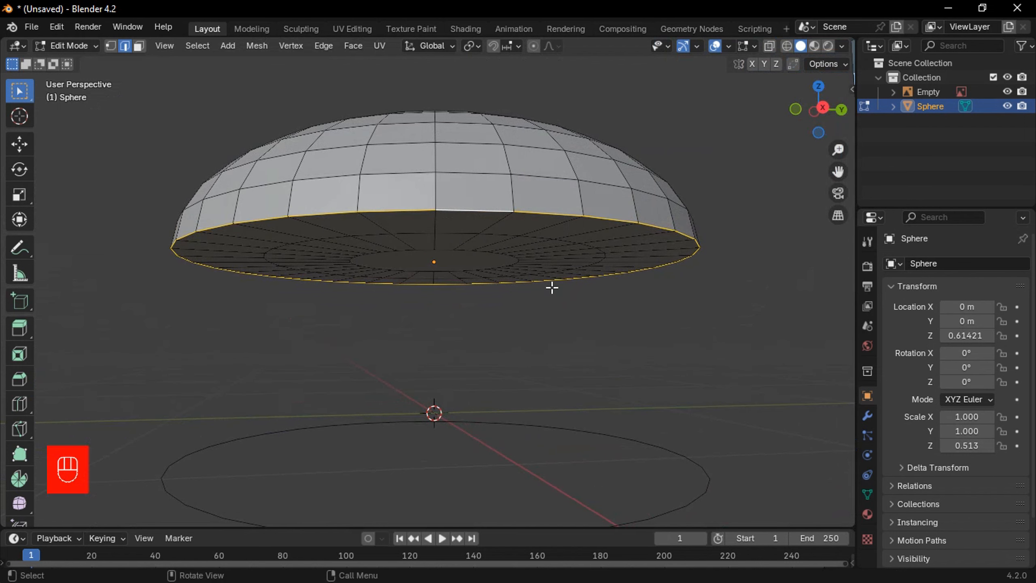
{"action": "key", "text": "ctrl+b"}
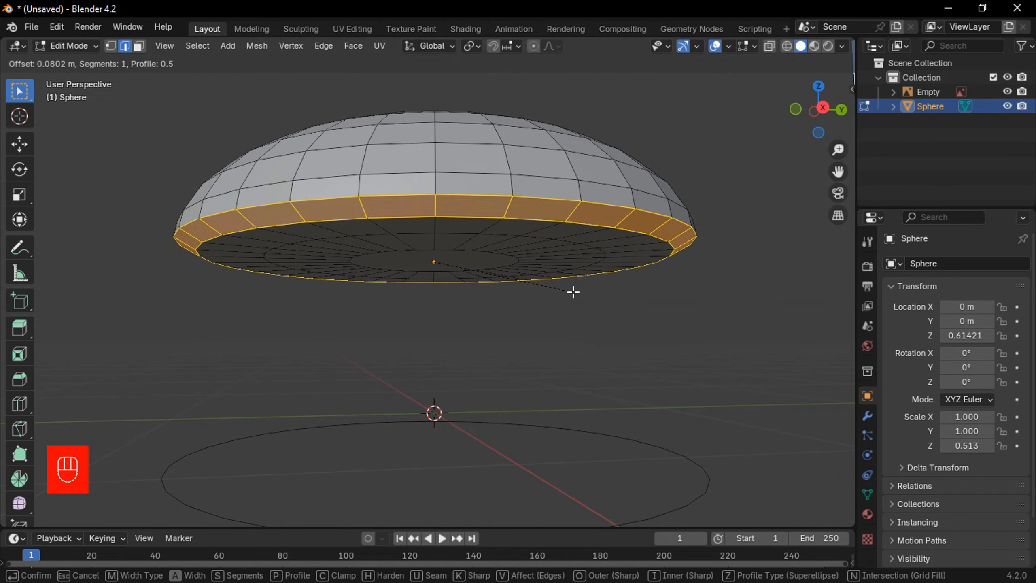
{"action": "scroll", "coordinate": [576, 293], "scroll_direction": "up", "scroll_amount": 4}
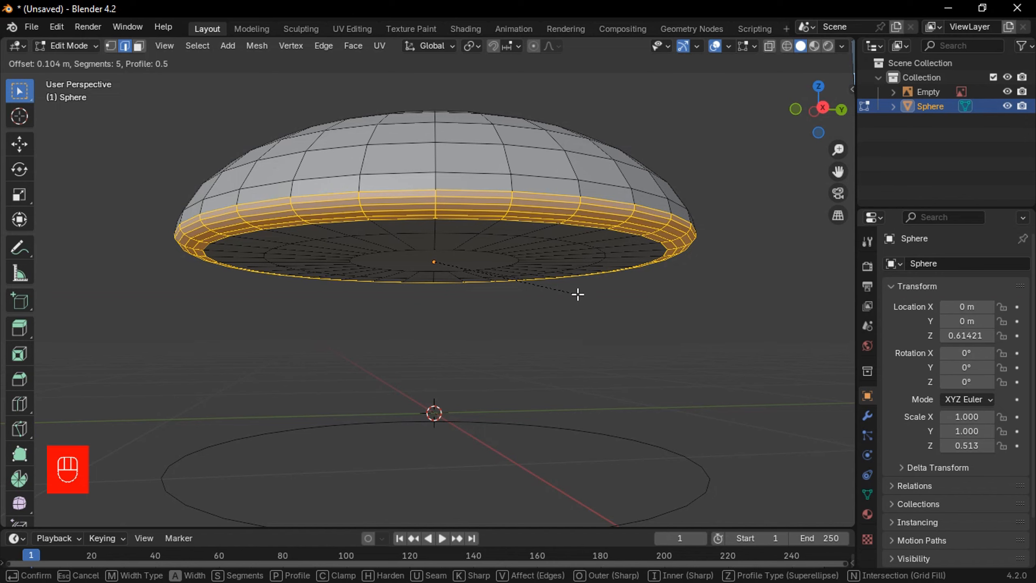
{"action": "left_click", "coordinate": [578, 293]}
Return to Object Mode and rename the dome object to "uppre B".
{"action": "middle_click_drag", "start_coordinate": [578, 293], "coordinate": [588, 328]}
{"action": "key", "text": "Tab"}
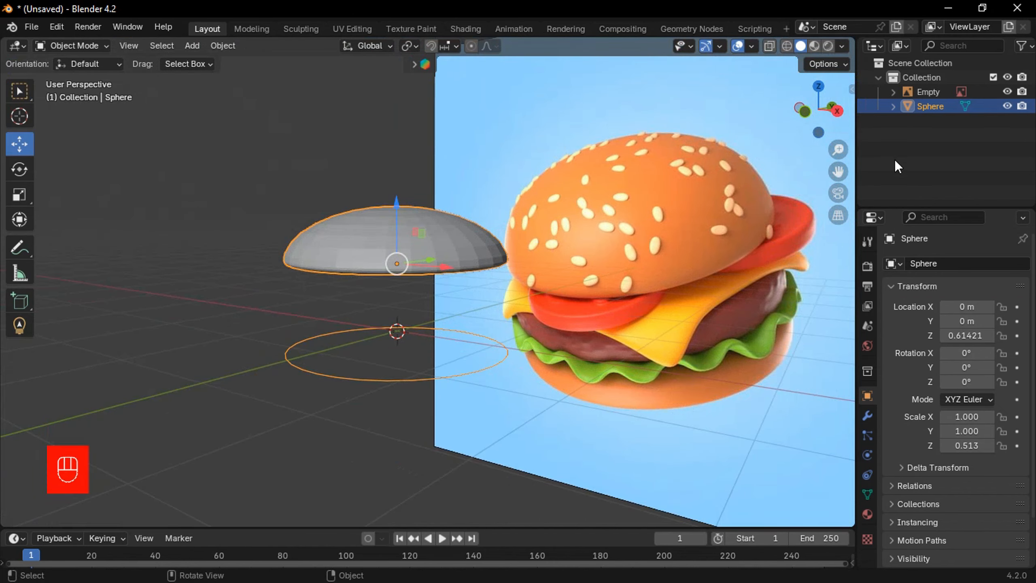
{"action": "double_click", "coordinate": [930, 106]}
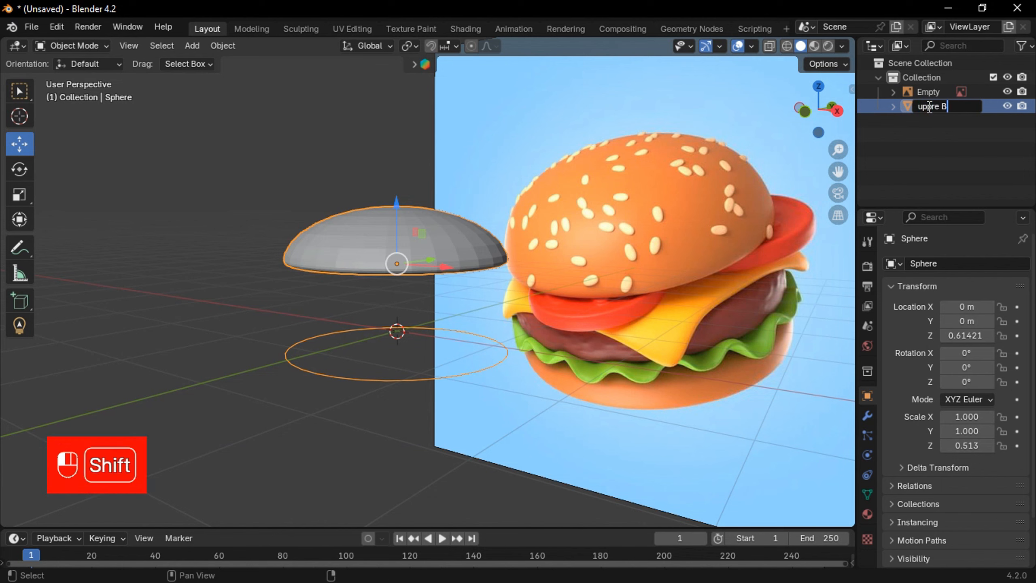
{"action": "key", "text": "Return"}
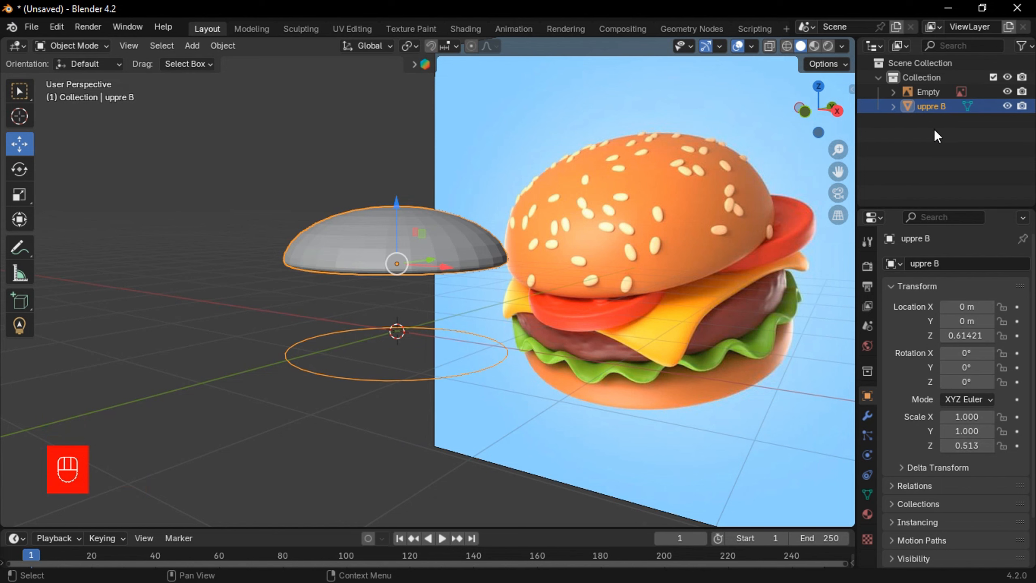
In Edit Mode, select only the lower edge ring, separate it by selection into its own object, and return to Object Mode.
{"action": "key", "text": "Tab"}
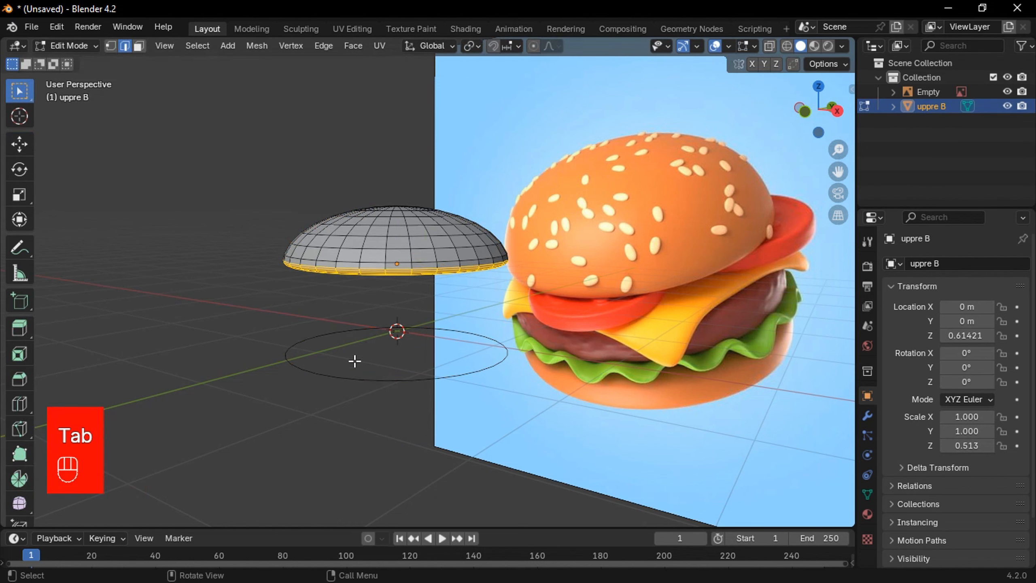
{"action": "middle_click_drag", "start_coordinate": [362, 337], "coordinate": [359, 339]}
{"action": "middle_click_drag", "start_coordinate": [375, 347], "coordinate": [377, 319], "text": "shift"}
{"action": "scroll", "coordinate": [347, 327], "scroll_direction": "up", "scroll_amount": 2}
{"action": "left_click_drag", "start_coordinate": [154, 273], "coordinate": [594, 433]}
{"action": "middle_click_drag", "start_coordinate": [594, 433], "coordinate": [527, 409]}
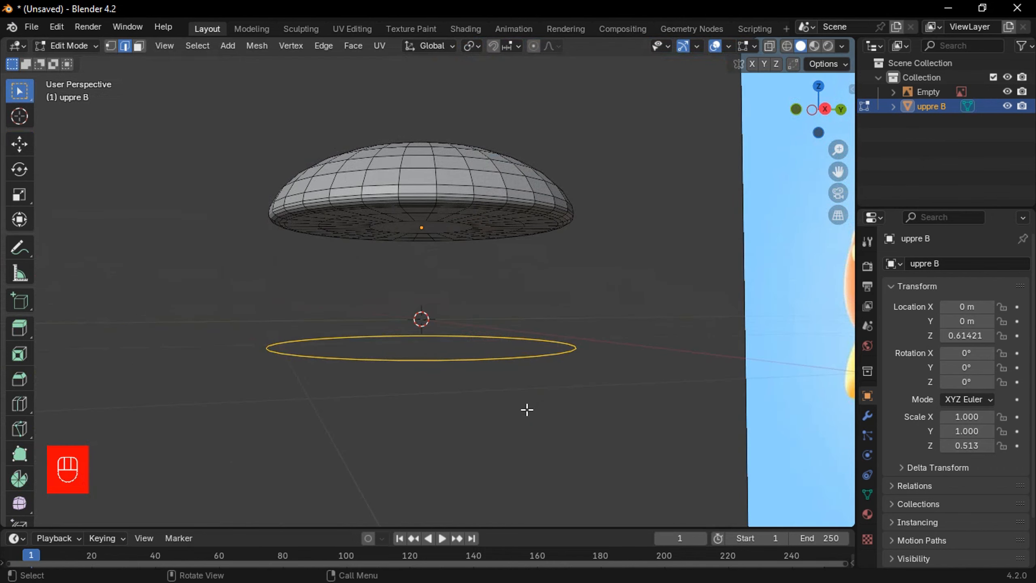
{"action": "scroll", "coordinate": [526, 408], "scroll_direction": "up", "scroll_amount": 2}
{"action": "middle_click_drag", "start_coordinate": [295, 170], "coordinate": [328, 188]}
{"action": "key", "text": "p"}
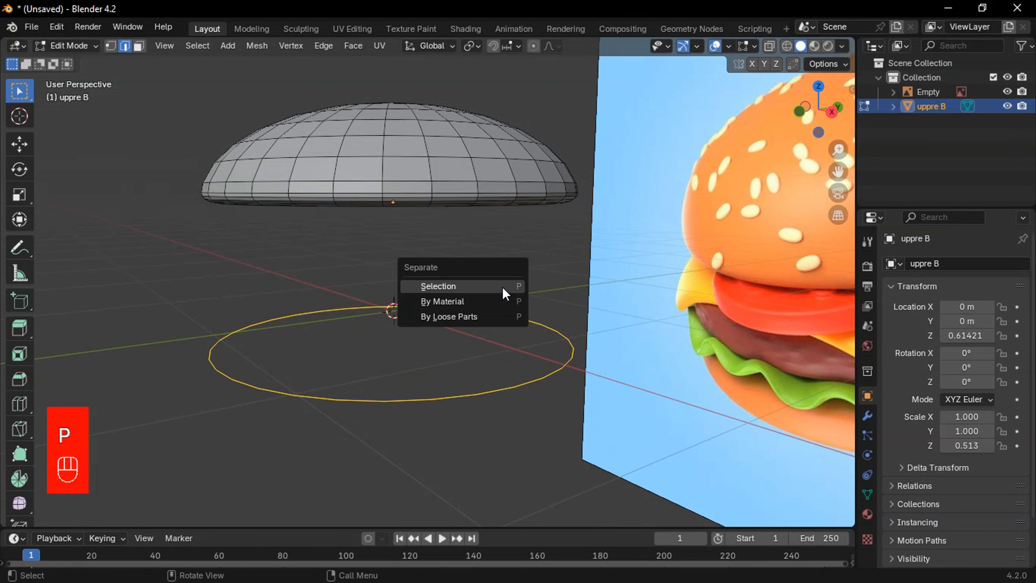
{"action": "left_click", "coordinate": [502, 286]}
{"action": "key", "text": "Tab"}
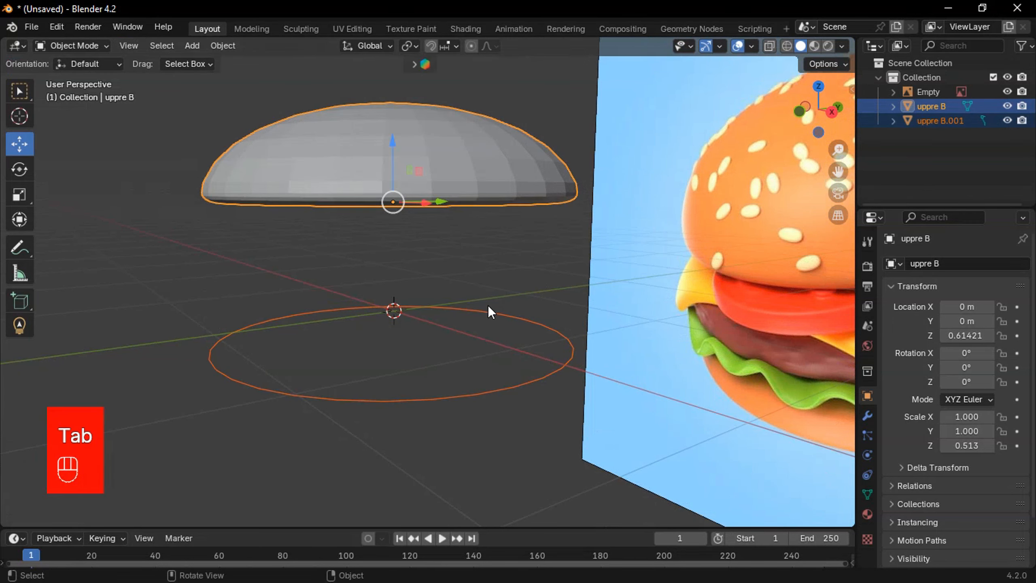
Enter Edit Mode on the separated lower ring and select all of its edges.
{"action": "left_click", "coordinate": [499, 307]}
{"action": "scroll", "coordinate": [498, 318], "scroll_direction": "down", "scroll_amount": 3}
{"action": "middle_click_drag", "start_coordinate": [496, 358], "coordinate": [527, 334], "text": "shift"}
{"action": "middle_click_drag", "start_coordinate": [516, 335], "coordinate": [513, 349]}
{"action": "scroll", "coordinate": [515, 352], "scroll_direction": "up", "scroll_amount": 1}
{"action": "key", "text": "Tab"}
{"action": "scroll", "coordinate": [510, 347], "scroll_direction": "up", "scroll_amount": 3}
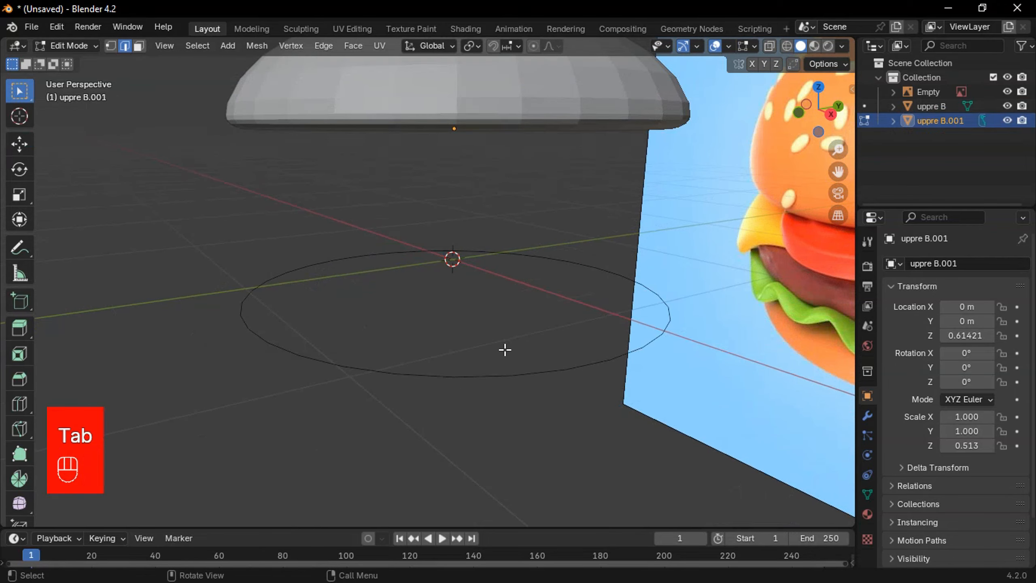
{"action": "key", "text": "a"}
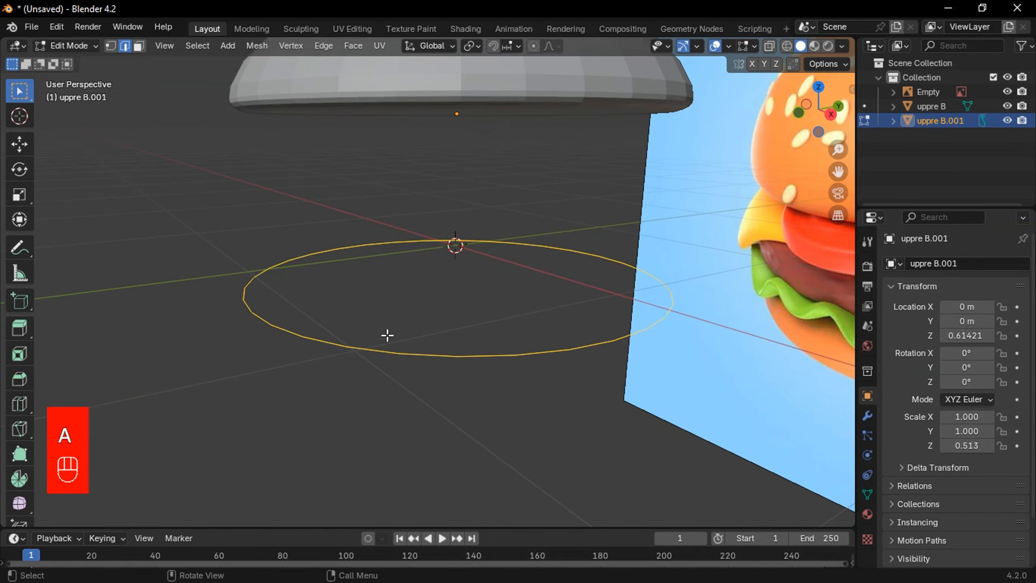
Extrude the lower ring inward by scaling, and shrink the new inner loop slightly further.
{"action": "middle_click_drag", "start_coordinate": [392, 337], "coordinate": [418, 326]}
{"action": "scroll", "coordinate": [417, 327], "scroll_direction": "up", "scroll_amount": 1}
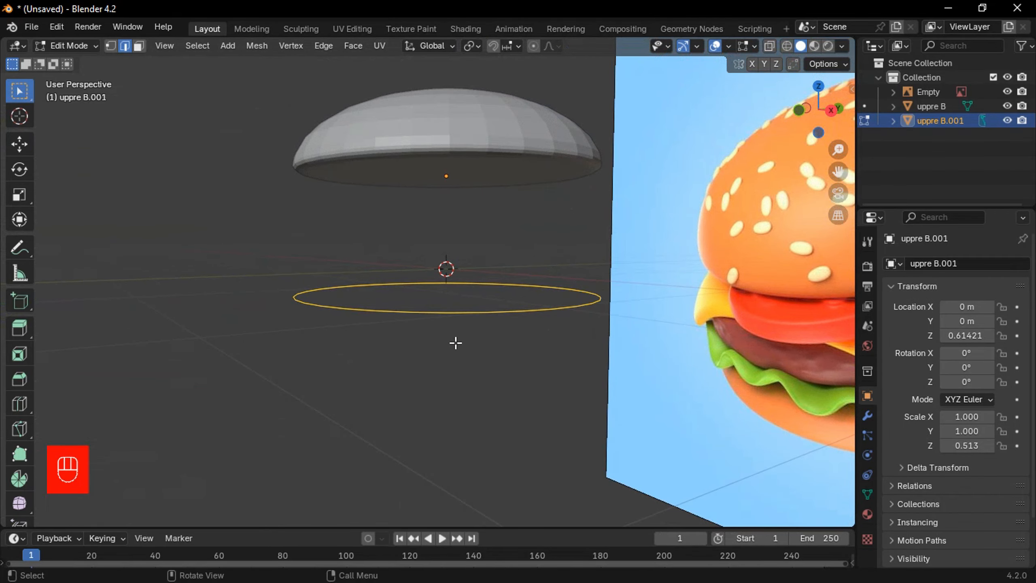
{"action": "key", "text": "e"}
{"action": "key", "text": "s"}
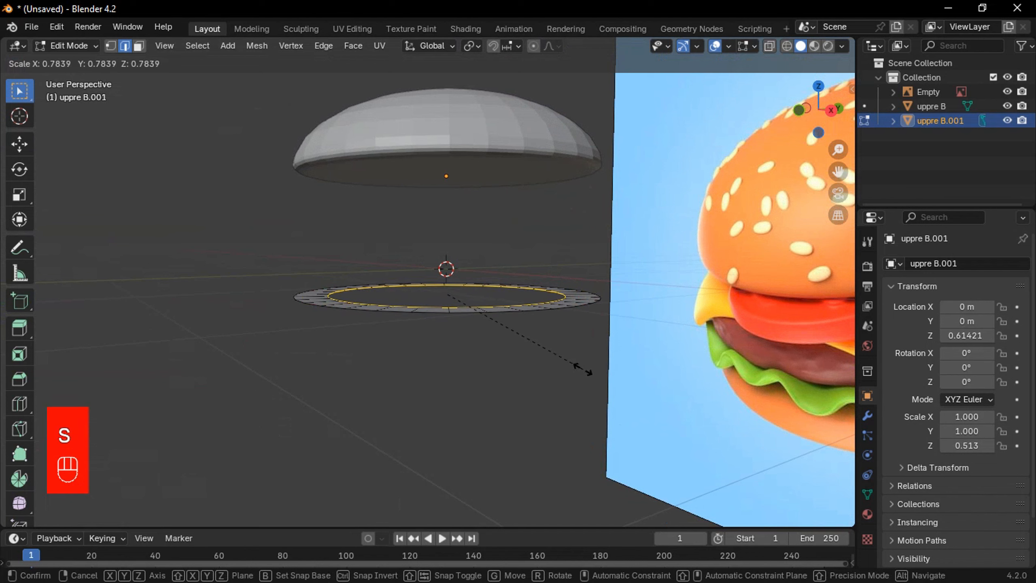
{"action": "left_click", "coordinate": [561, 365]}
{"action": "middle_click_drag", "start_coordinate": [561, 366], "coordinate": [714, 460]}
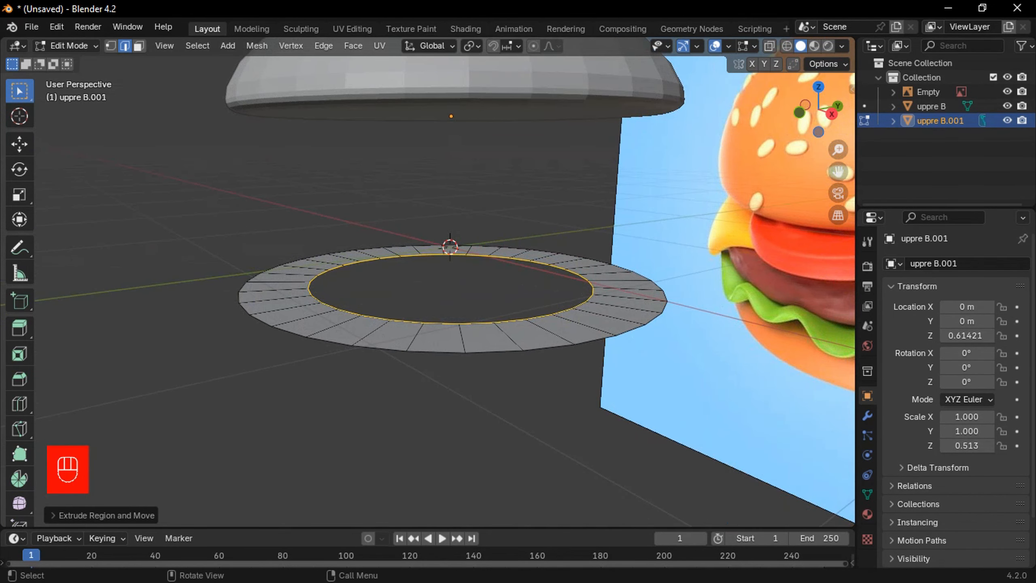
{"action": "key", "text": "s"}
{"action": "left_click", "coordinate": [705, 465]}
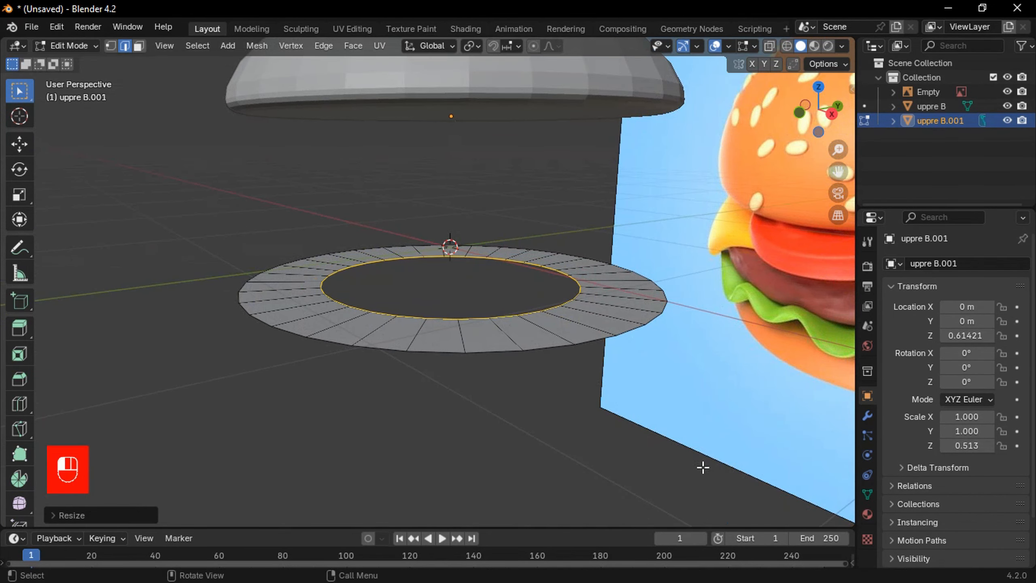
Extrude the disc's inner loop inward again by scaling and fill the center with a face.
{"action": "key", "text": "e"}
{"action": "right_click", "coordinate": [672, 447]}
{"action": "key", "text": "s"}
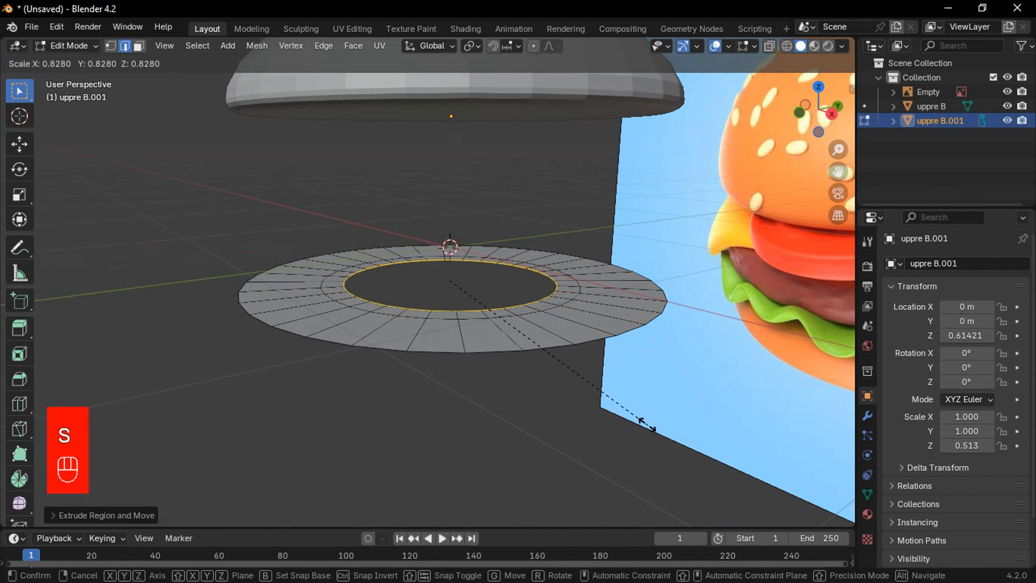
{"action": "left_click", "coordinate": [571, 382]}
{"action": "key", "text": "f"}
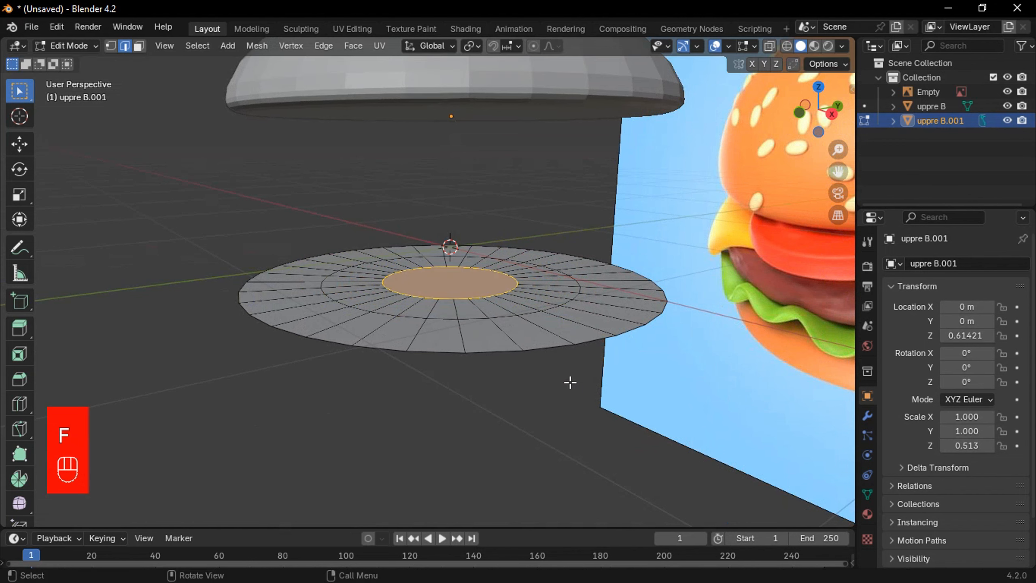
{"action": "middle_click_drag", "start_coordinate": [570, 382], "coordinate": [593, 378]}
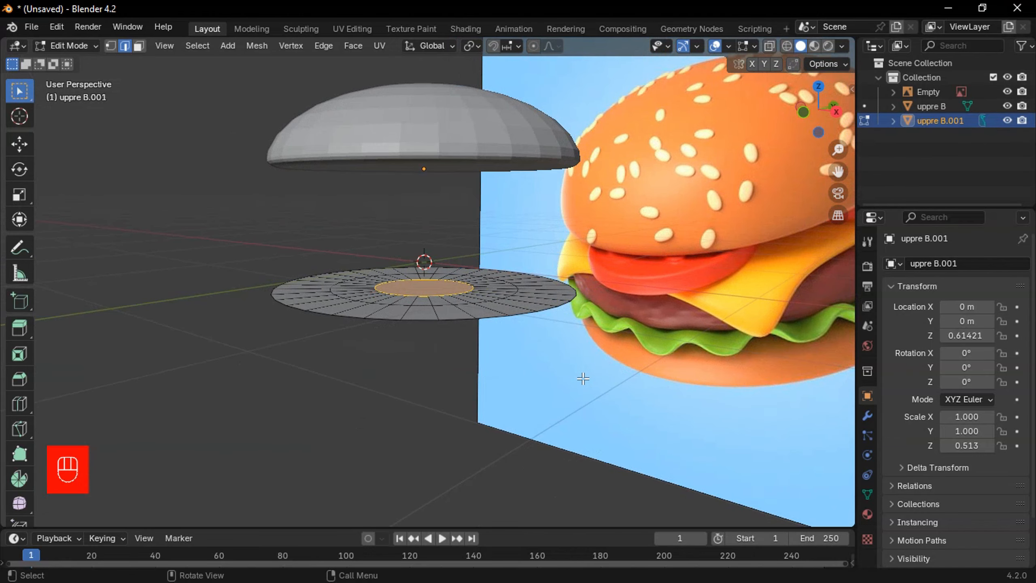
Select the whole disc and extrude it downward about 0.34 m to give the lower bun thickness.
{"action": "key", "text": "Tab"}
{"action": "key", "text": "Tab"}
{"action": "key", "text": "a"}
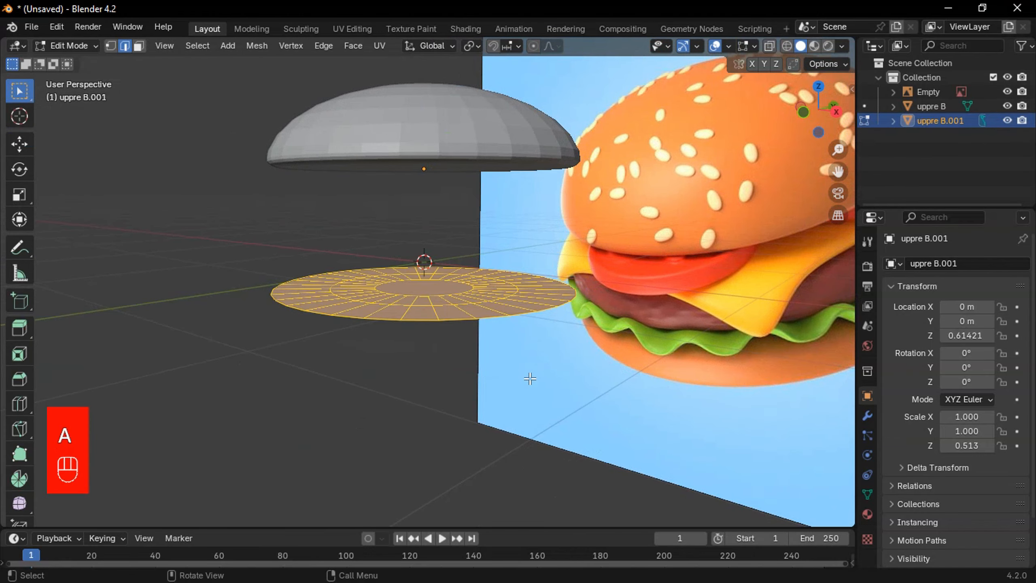
{"action": "key", "text": "e"}
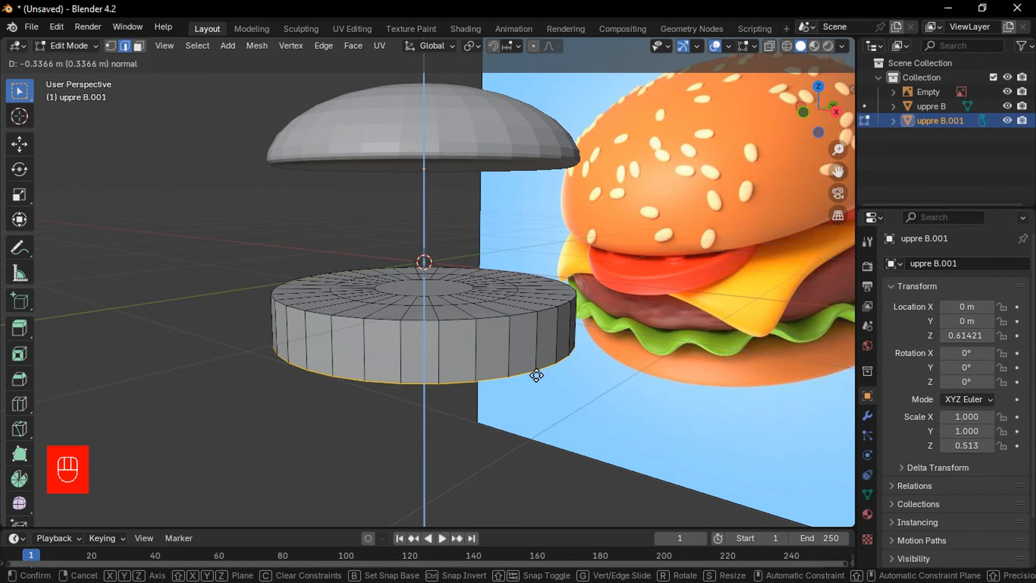
{"action": "left_click", "coordinate": [536, 377]}
{"action": "scroll", "coordinate": [530, 370], "scroll_direction": "up", "scroll_amount": 3}
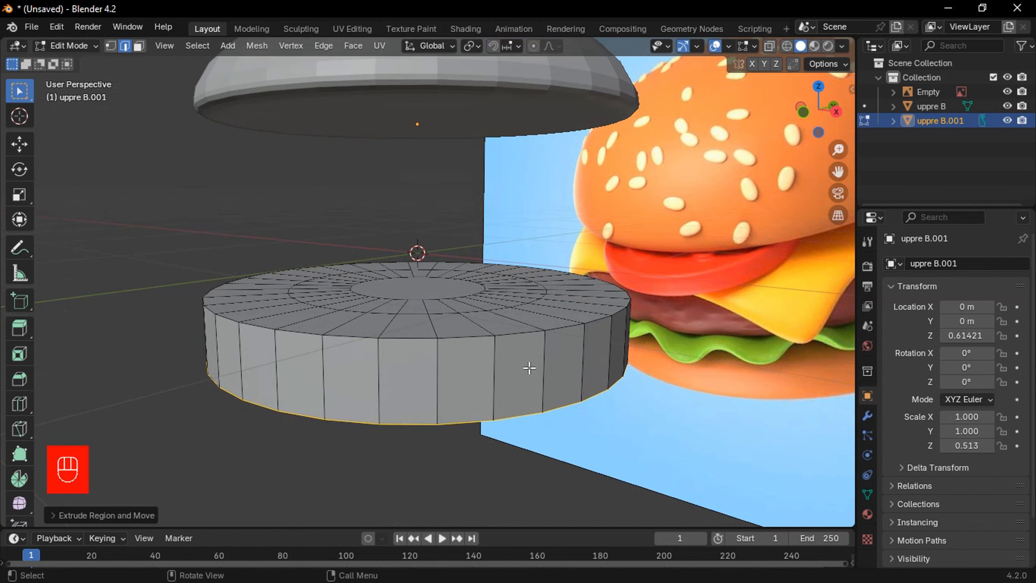
Bevel the lower bun's top and bottom outer edge loops by about 0.136 m with 5 segments.
{"action": "left_click", "coordinate": [523, 331]}
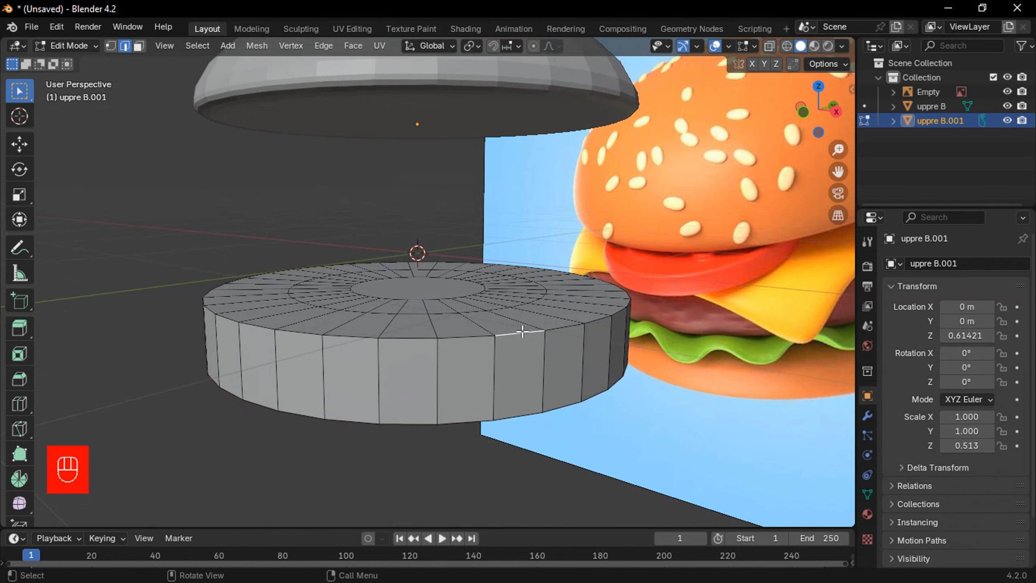
{"action": "left_click", "coordinate": [525, 414], "text": "alt+shift"}
{"action": "middle_click_drag", "start_coordinate": [525, 413], "coordinate": [641, 453]}
{"action": "key", "text": "ctrl+b"}
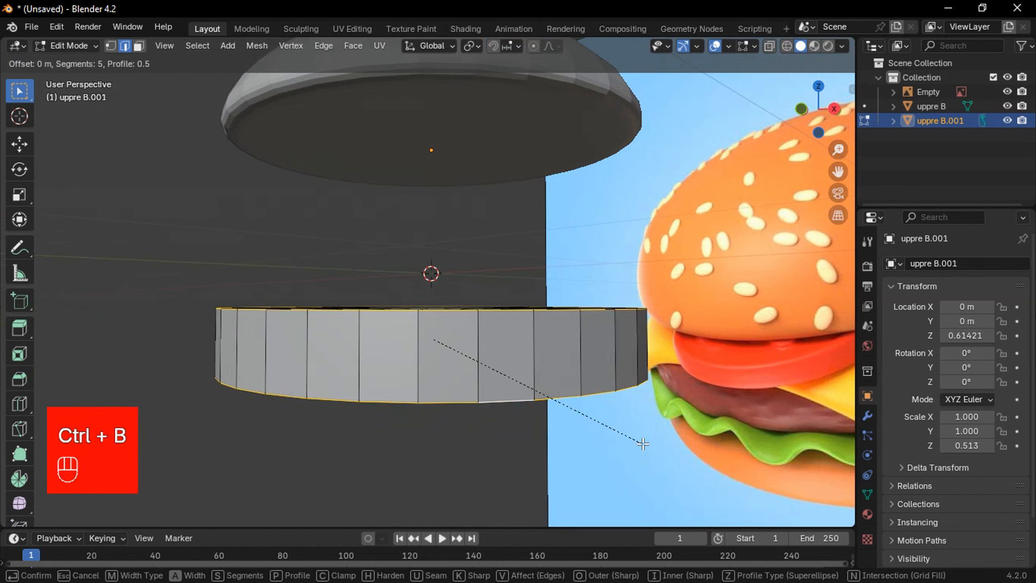
{"action": "scroll", "coordinate": [677, 458], "scroll_direction": "up", "scroll_amount": 4}
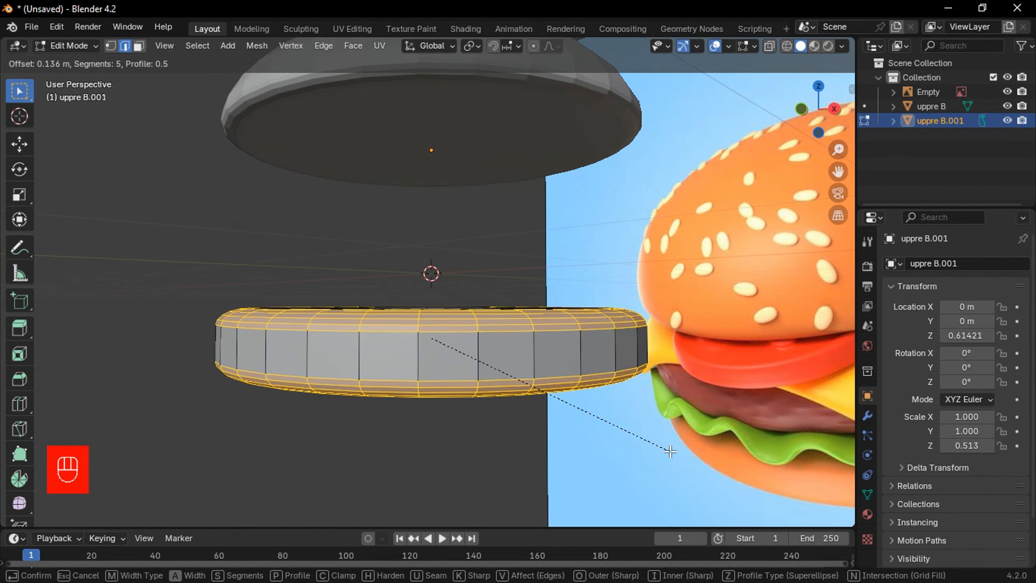
{"action": "left_click", "coordinate": [670, 451]}
{"action": "middle_click_drag", "start_coordinate": [671, 451], "coordinate": [615, 428]}
Select the whole lower bun, center its origin on the mesh, and raise the object to about Z -0.107 m using a right-side wireframe view.
{"action": "key", "text": "a"}
{"action": "middle_click_drag", "start_coordinate": [569, 361], "coordinate": [775, 117]}
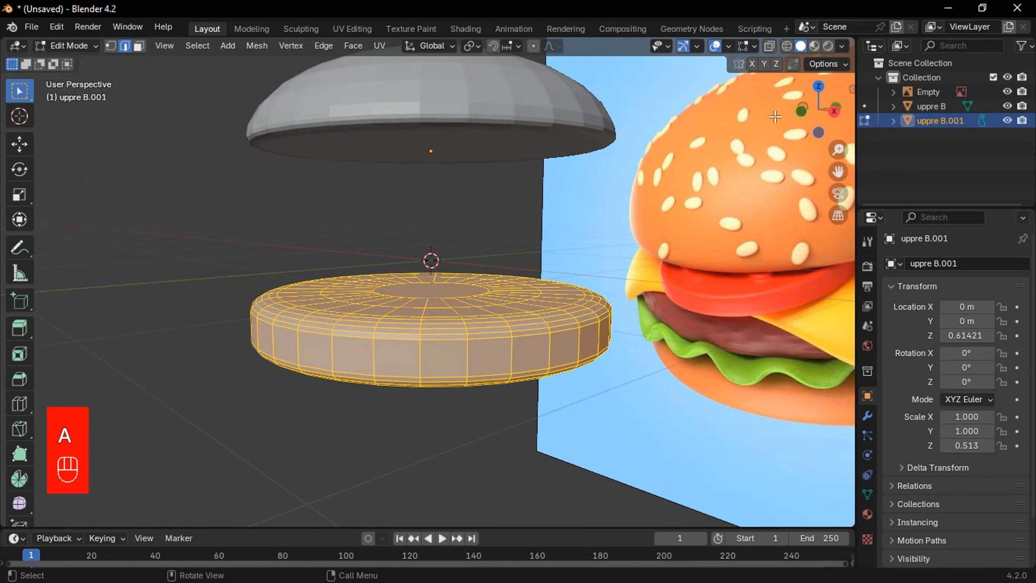
{"action": "left_click", "coordinate": [787, 45]}
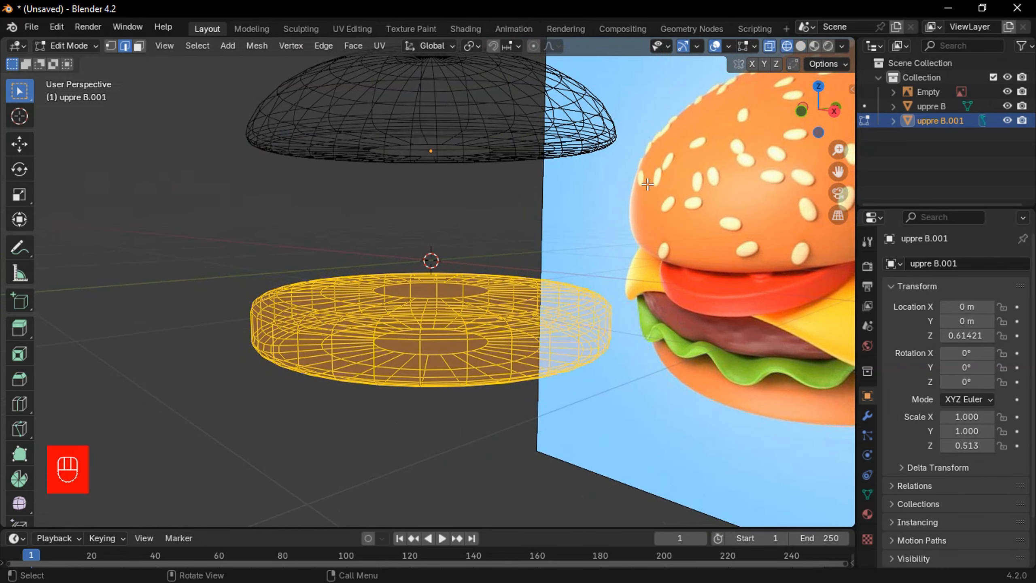
{"action": "left_click", "coordinate": [834, 110]}
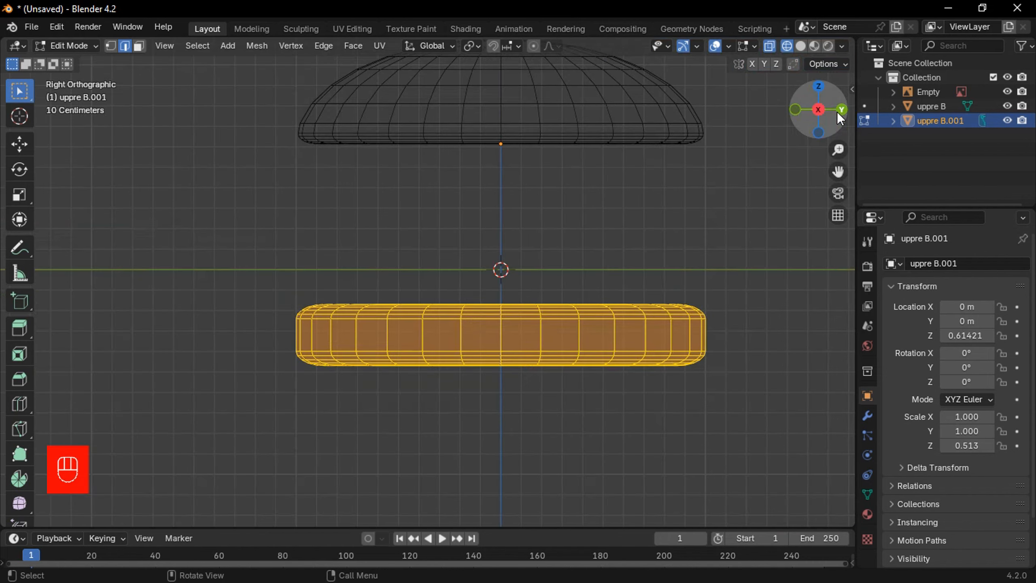
{"action": "scroll", "coordinate": [616, 173], "scroll_direction": "down", "scroll_amount": 2}
{"action": "middle_click_drag", "start_coordinate": [616, 173], "coordinate": [527, 212], "text": "shift"}
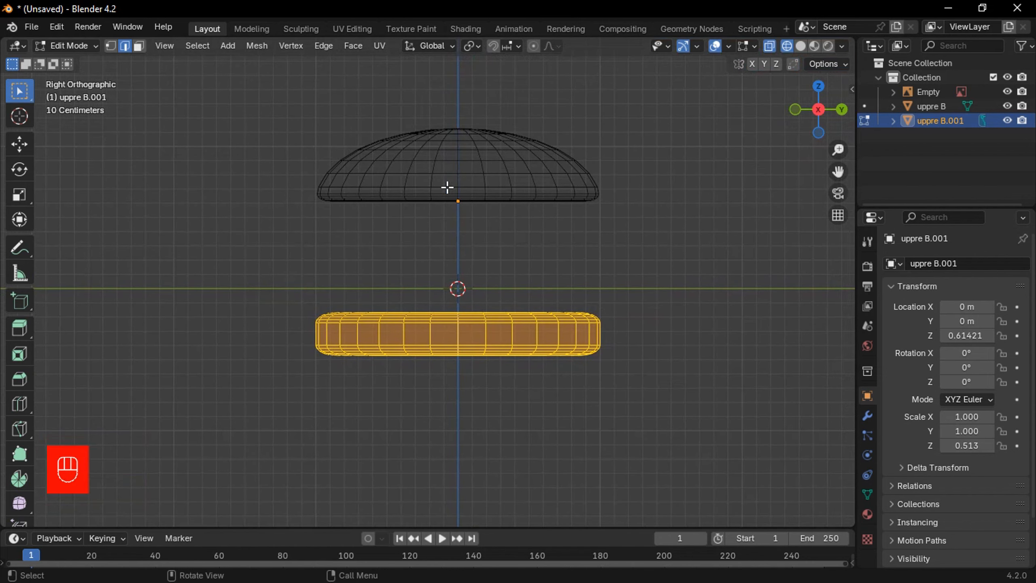
{"action": "left_click", "coordinate": [19, 147]}
{"action": "mouse_move", "coordinate": [465, 285]}
{"action": "left_mouse_down"}
{"action": "mouse_move", "coordinate": [480, 147]}
{"action": "mouse_move", "coordinate": [463, 270]}
{"action": "left_mouse_up"}
{"action": "key", "text": "Tab"}
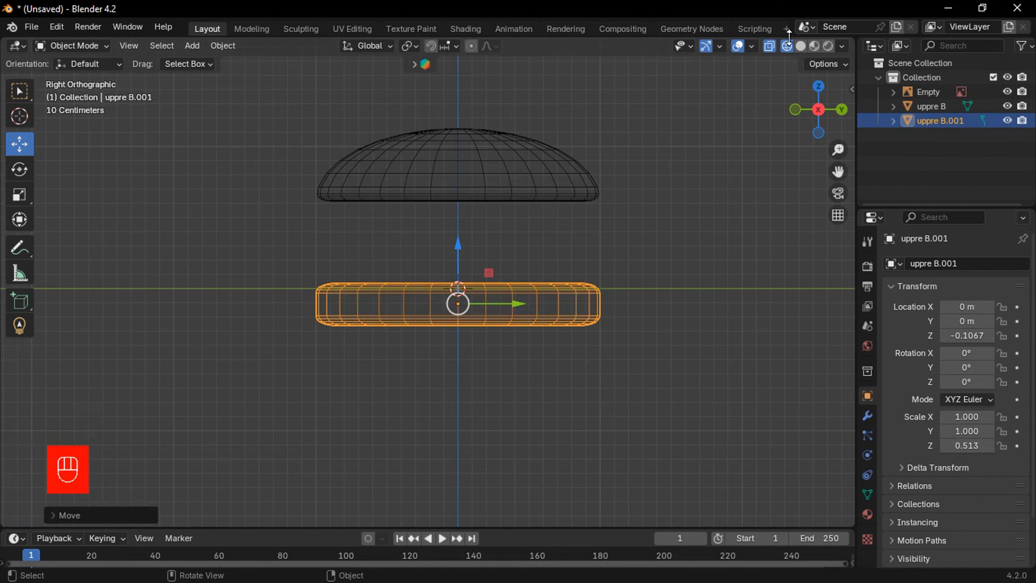
{"action": "left_click", "coordinate": [800, 45]}
{"action": "mouse_move", "coordinate": [587, 259]}
{"action": "middle_mouse_down"}
{"action": "mouse_move", "coordinate": [638, 282]}
{"action": "mouse_move", "coordinate": [576, 308]}
{"action": "mouse_move", "coordinate": [623, 275]}
{"action": "mouse_move", "coordinate": [608, 323]}
{"action": "mouse_move", "coordinate": [616, 294]}
{"action": "mouse_move", "coordinate": [597, 257]}
{"action": "middle_mouse_up"}
{"action": "middle_click_drag", "start_coordinate": [597, 278], "coordinate": [543, 304]}
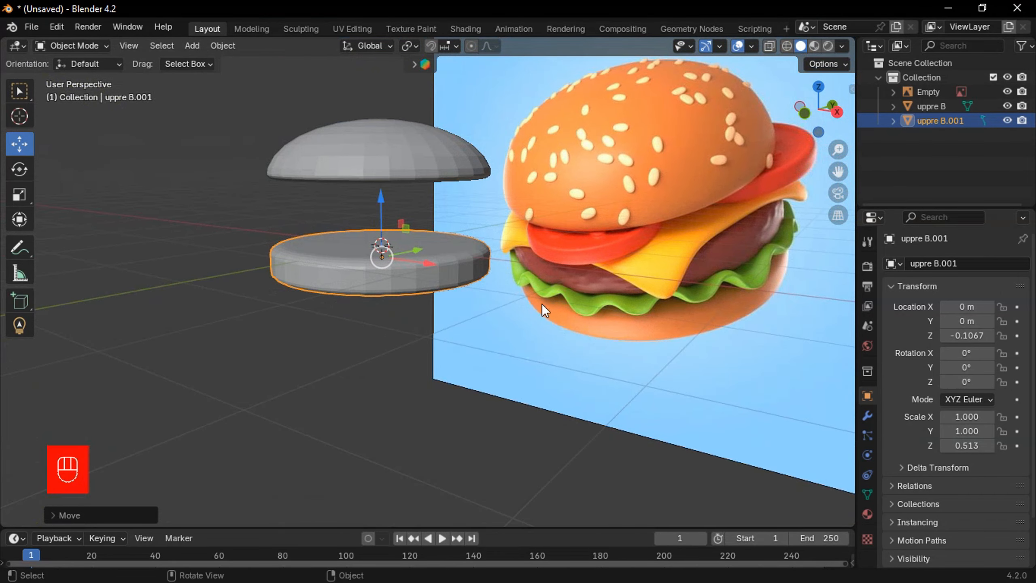
{"action": "scroll", "coordinate": [542, 304], "scroll_direction": "up", "scroll_amount": 1}
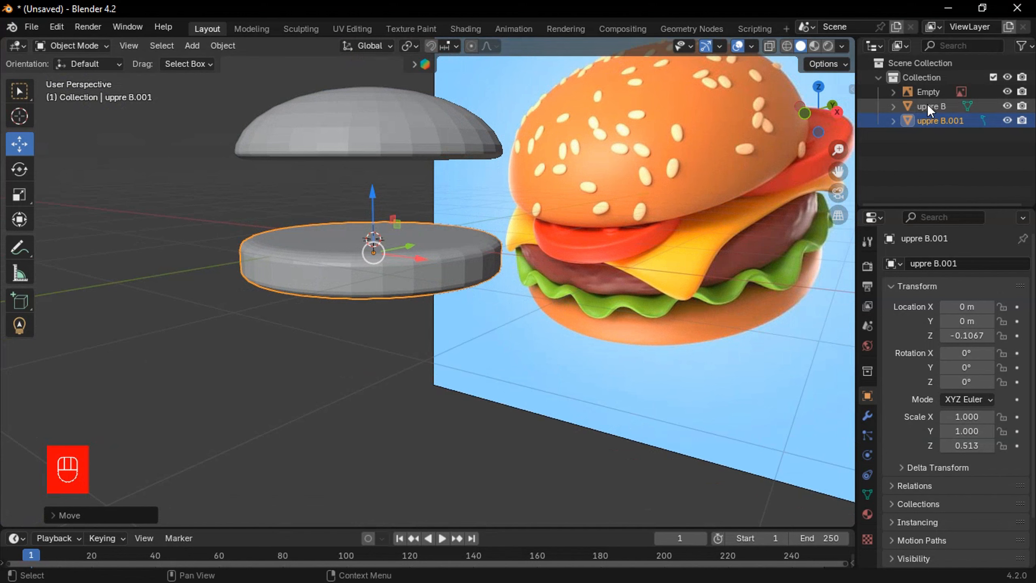
Rename the lower bun object as lower B.001.
{"action": "double_click", "coordinate": [947, 119]}
{"action": "left_click", "coordinate": [940, 121]}
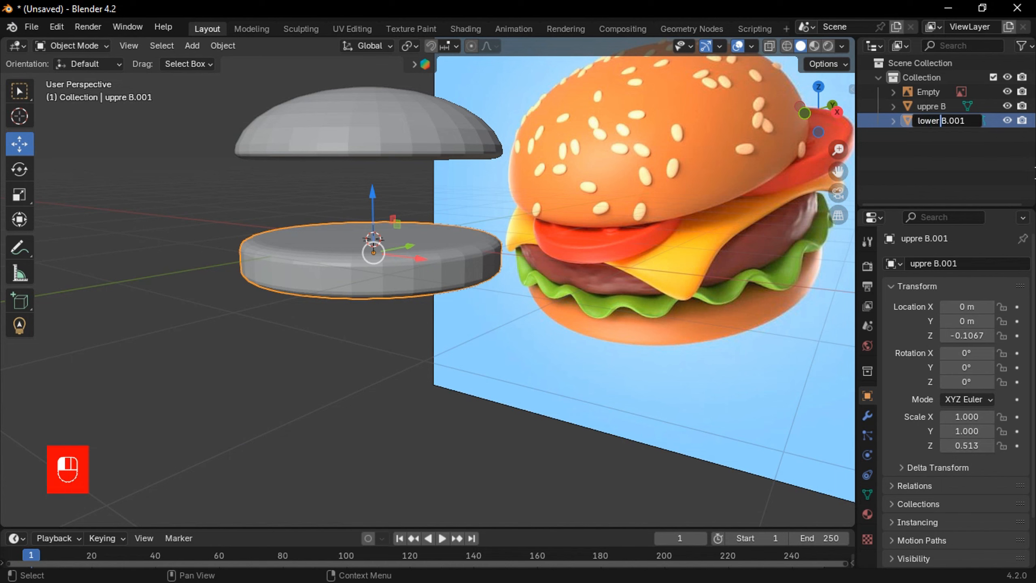
{"action": "left_click", "coordinate": [995, 168]}
Raise the upper bun to about Z 1.13 m and hide it.
{"action": "scroll", "coordinate": [530, 204], "scroll_direction": "down", "scroll_amount": 2}
{"action": "middle_click_drag", "start_coordinate": [473, 255], "coordinate": [478, 228], "text": "shift"}
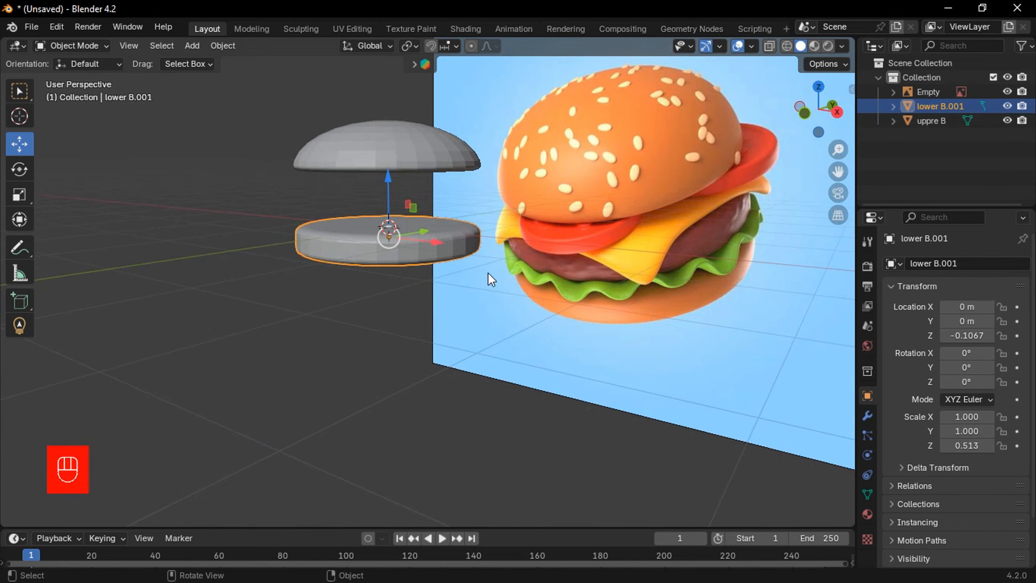
{"action": "left_click", "coordinate": [398, 167]}
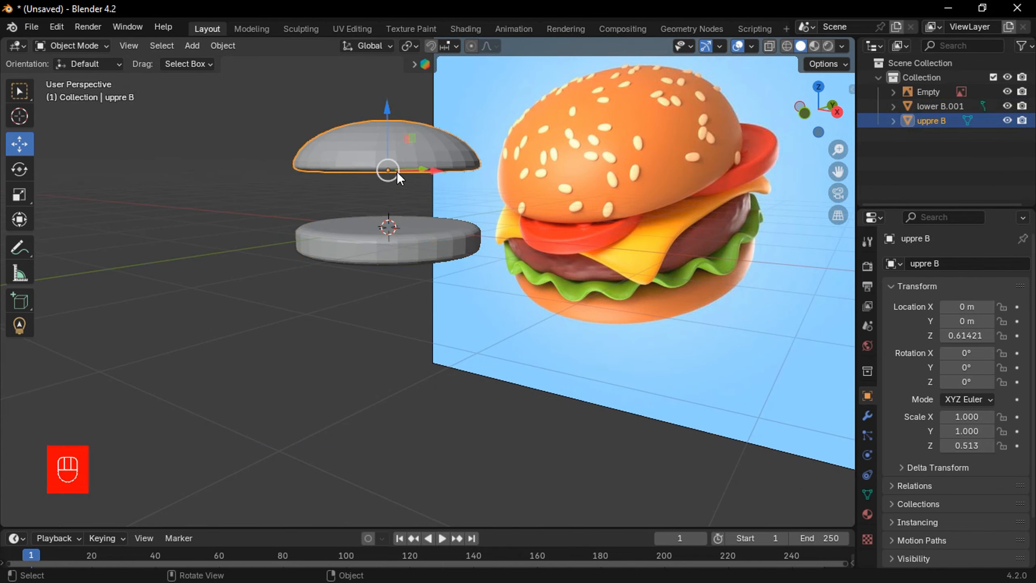
{"action": "left_click_drag", "start_coordinate": [395, 138], "coordinate": [395, 86]}
{"action": "scroll", "coordinate": [395, 87], "scroll_direction": "down", "scroll_amount": 2}
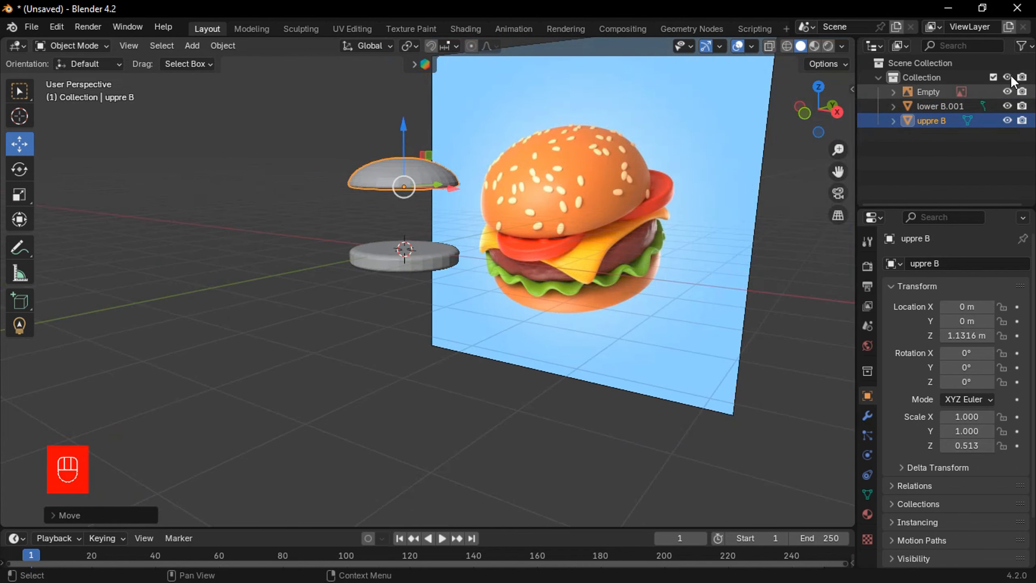
{"action": "left_click", "coordinate": [1007, 121]}
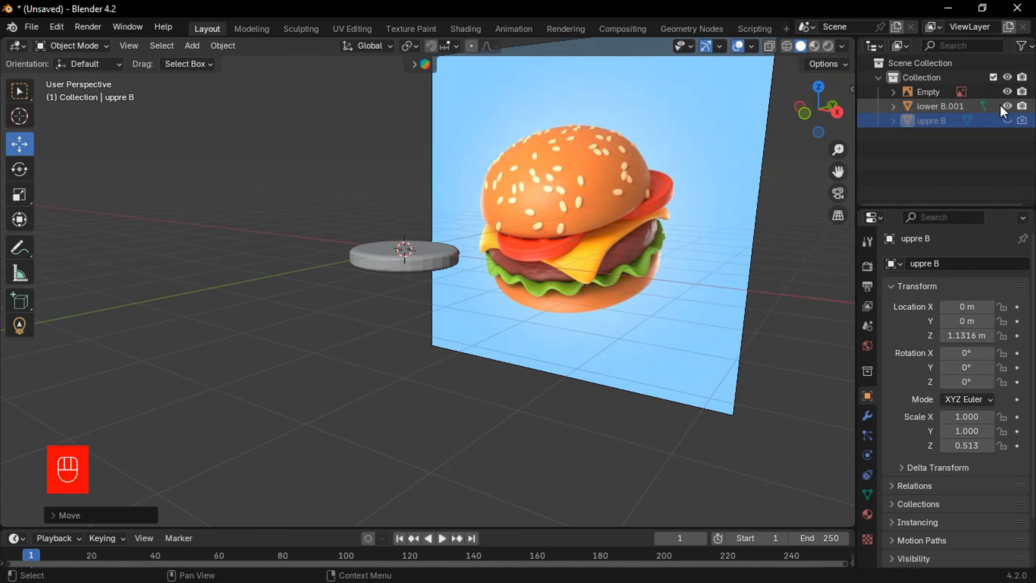
Duplicate the lower bun straight up along Z to about 1.08 m and hide the original.
{"action": "left_click", "coordinate": [388, 258]}
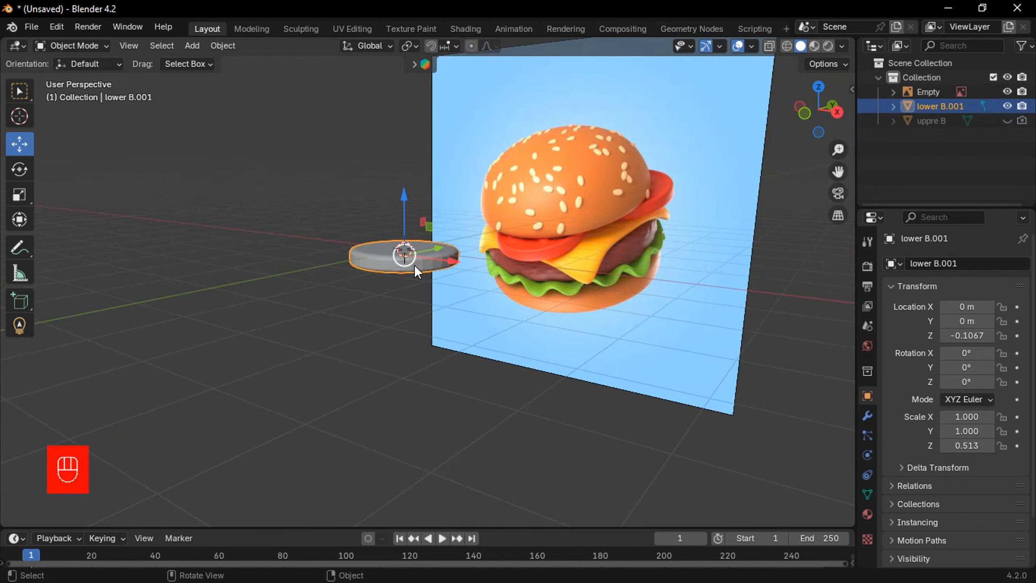
{"action": "key", "text": "shift+d"}
{"action": "key", "text": "z"}
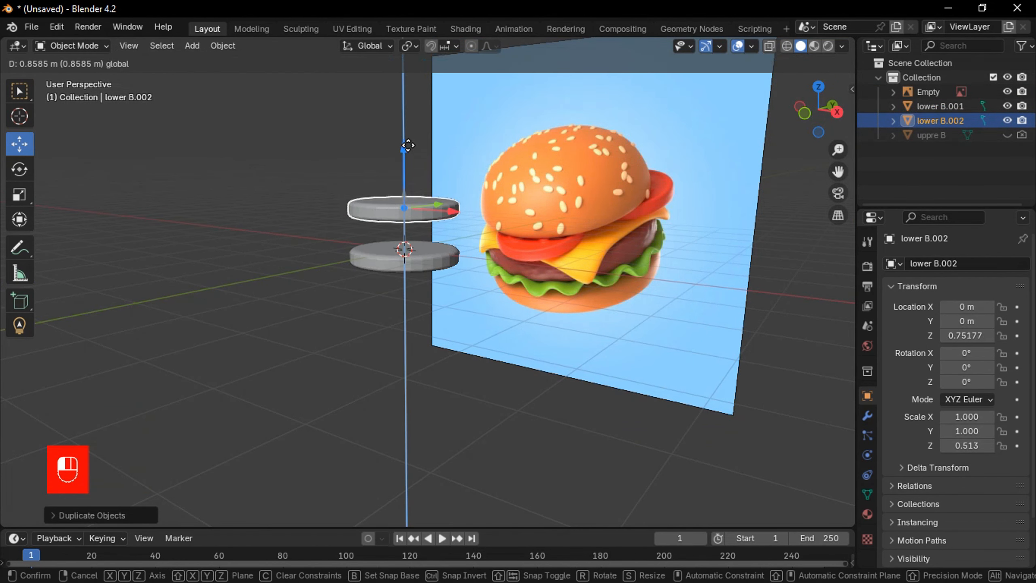
{"action": "left_click", "coordinate": [871, 191]}
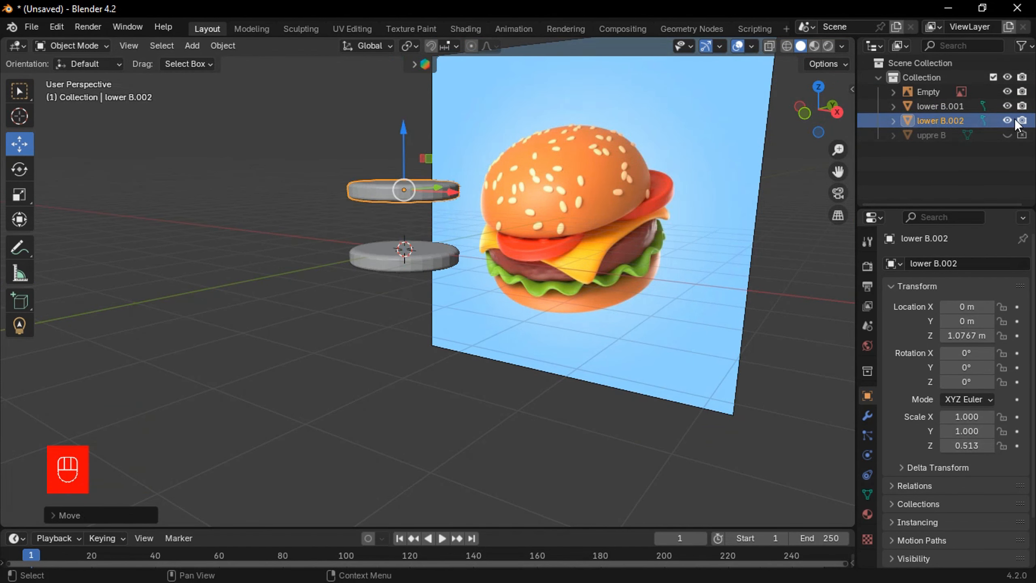
{"action": "left_click", "coordinate": [1007, 105]}
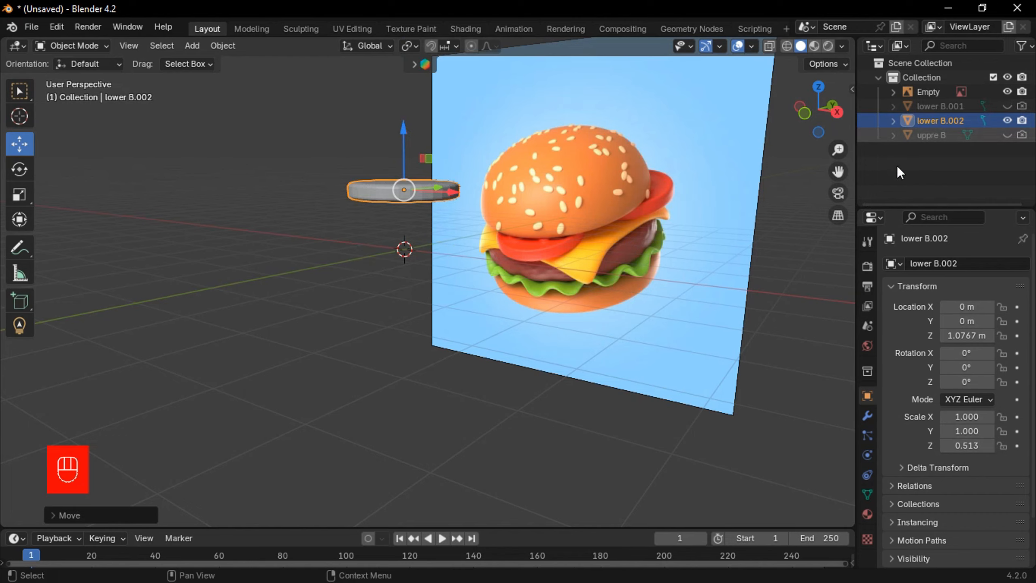
Lower the duplicated disc along Z to about 0.2 m.
{"action": "scroll", "coordinate": [430, 254], "scroll_direction": "up", "scroll_amount": 3}
{"action": "middle_click_drag", "start_coordinate": [431, 255], "coordinate": [488, 328], "text": "shift"}
{"action": "scroll", "coordinate": [452, 346], "scroll_direction": "up", "scroll_amount": 3}
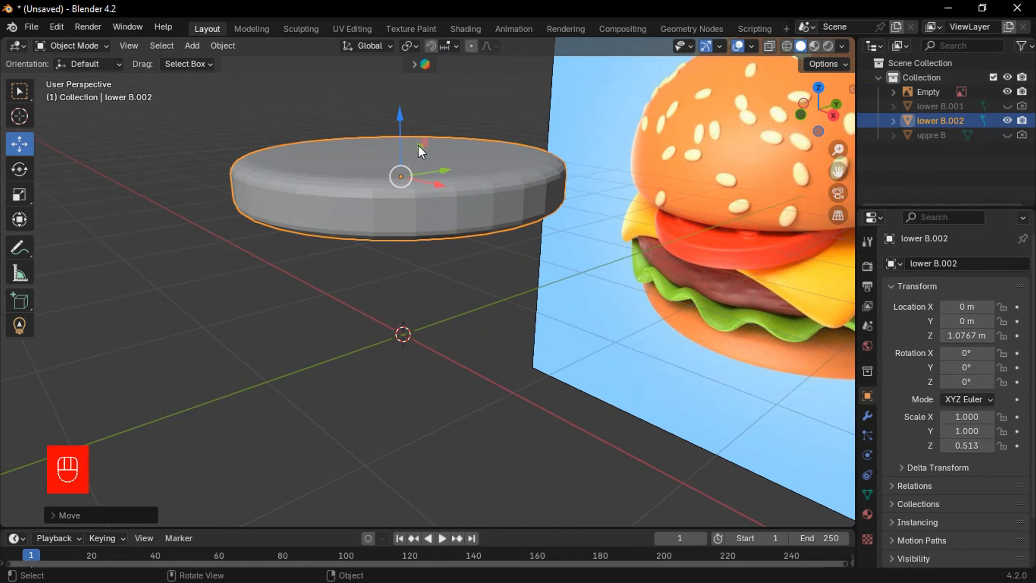
{"action": "left_click_drag", "start_coordinate": [404, 149], "coordinate": [452, 289]}
{"action": "middle_click_drag", "start_coordinate": [452, 289], "coordinate": [475, 291], "text": "shift"}
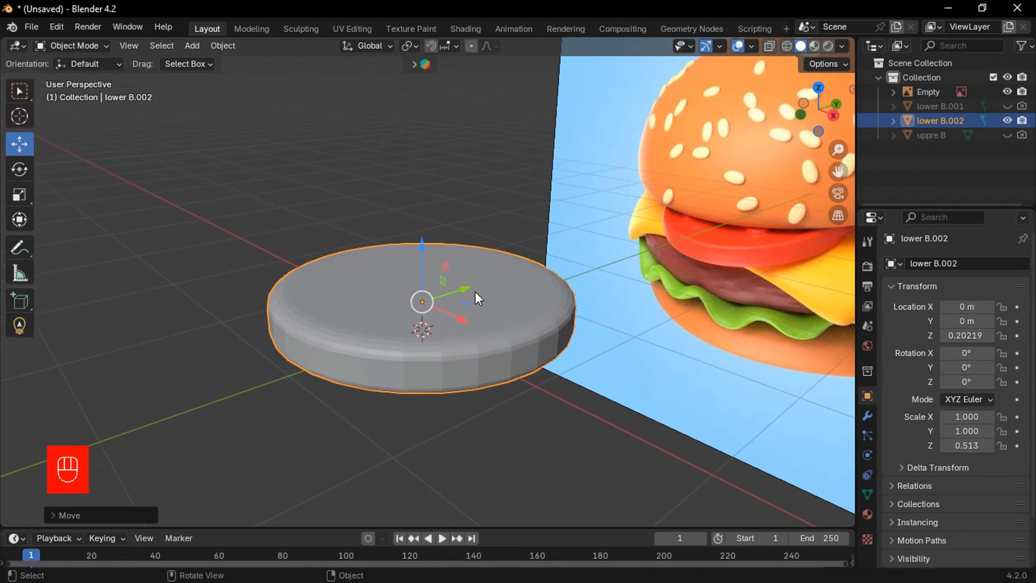
Add a cylinder, scale it down to about 0.36, and raise it to about Z 0.53 m through the disc.
{"action": "key", "text": "shift+a"}
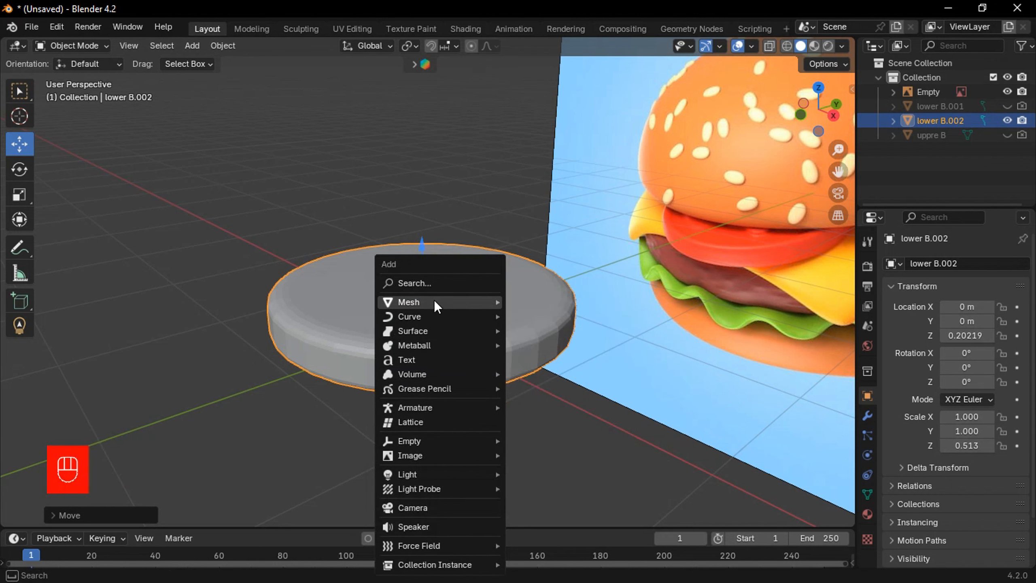
{"action": "mouse_move", "coordinate": [434, 302]}
{"action": "left_click", "coordinate": [572, 375]}
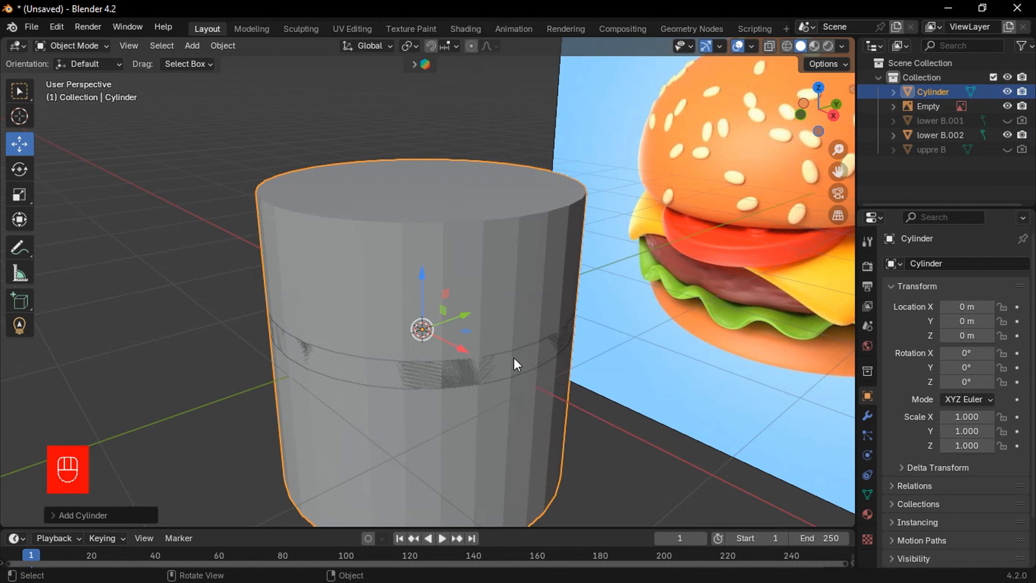
{"action": "key", "text": "s"}
{"action": "left_click", "coordinate": [501, 371]}
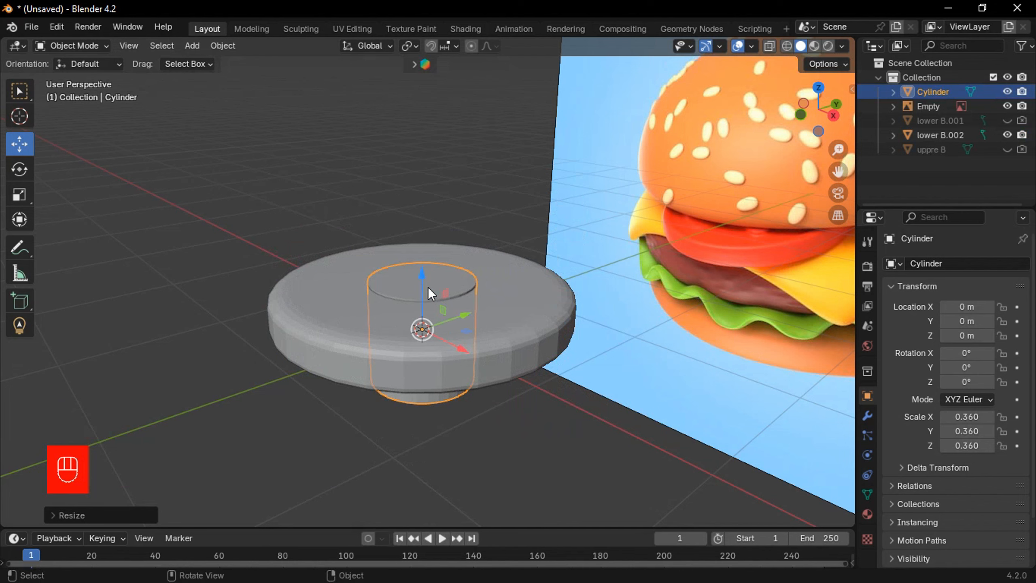
{"action": "left_click_drag", "start_coordinate": [428, 287], "coordinate": [428, 210]}
{"action": "middle_click_drag", "start_coordinate": [445, 286], "coordinate": [532, 378]}
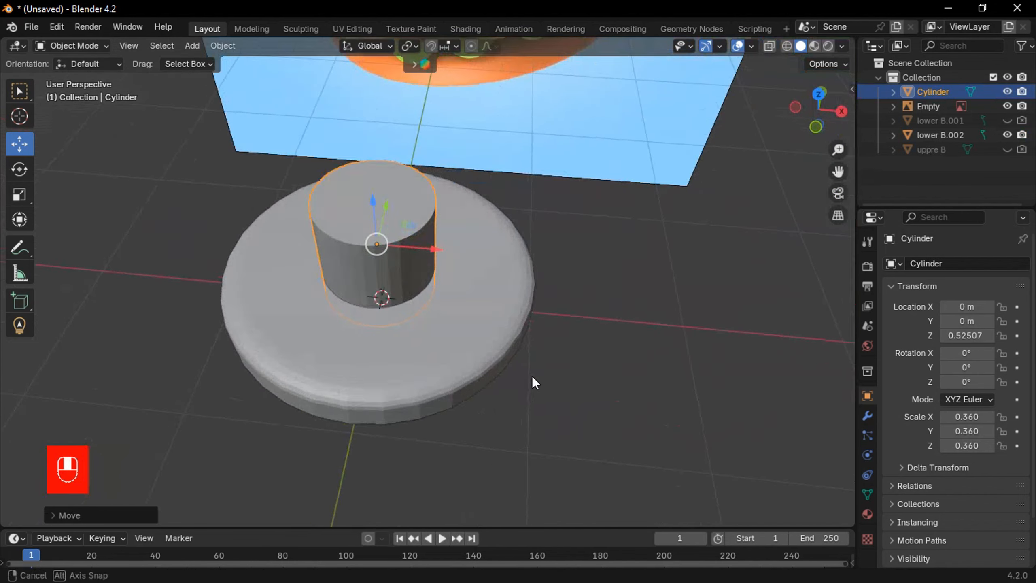
Move the cylinder along X to about -0.5 m and adjust its scale to about 0.363.
{"action": "key", "text": "s"}
{"action": "left_click", "coordinate": [522, 356]}
{"action": "middle_click_drag", "start_coordinate": [403, 334], "coordinate": [495, 361]}
{"action": "left_click_drag", "start_coordinate": [512, 353], "coordinate": [441, 356]}
{"action": "middle_click_drag", "start_coordinate": [461, 414], "coordinate": [467, 378]}
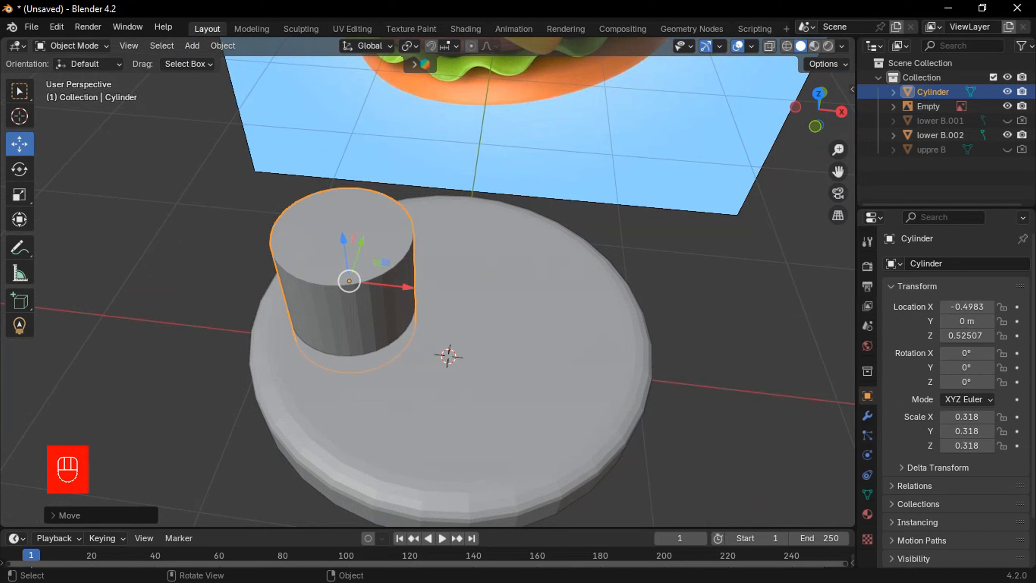
{"action": "key", "text": "s"}
{"action": "left_click", "coordinate": [449, 327]}
Duplicate the cylinder three times, spreading the copies around the disc and varying their sizes.
{"action": "middle_click_drag", "start_coordinate": [449, 326], "coordinate": [444, 191]}
{"action": "key", "text": "shift+d"}
{"action": "left_click", "coordinate": [604, 312]}
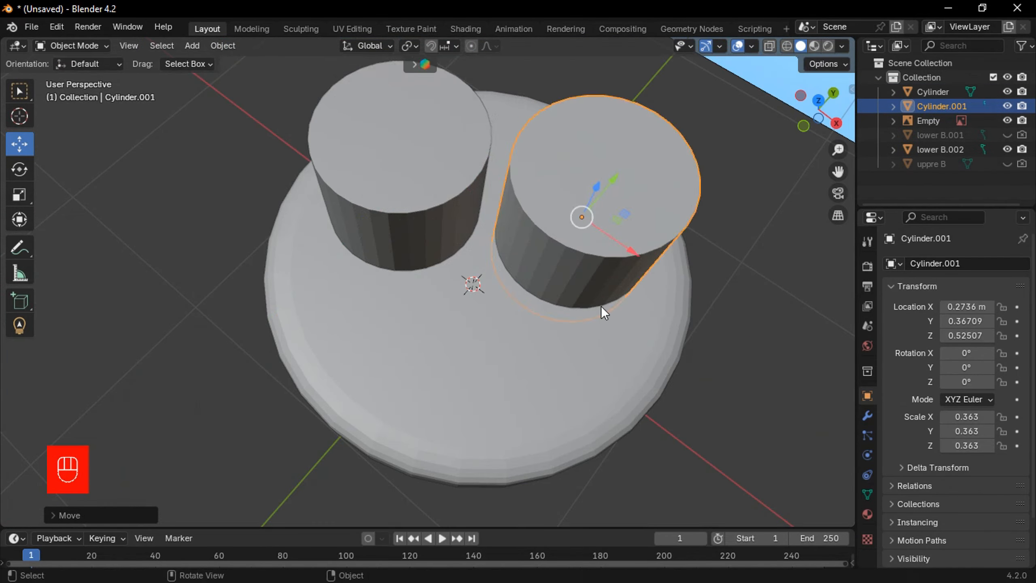
{"action": "key", "text": "s"}
{"action": "middle_click_drag", "start_coordinate": [629, 368], "coordinate": [575, 329]}
{"action": "key", "text": "shift+d"}
{"action": "left_click_drag", "start_coordinate": [649, 310], "coordinate": [583, 373]}
{"action": "key", "text": "shift+d"}
{"action": "key", "text": "s"}
{"action": "middle_click_drag", "start_coordinate": [666, 411], "coordinate": [286, 306]}
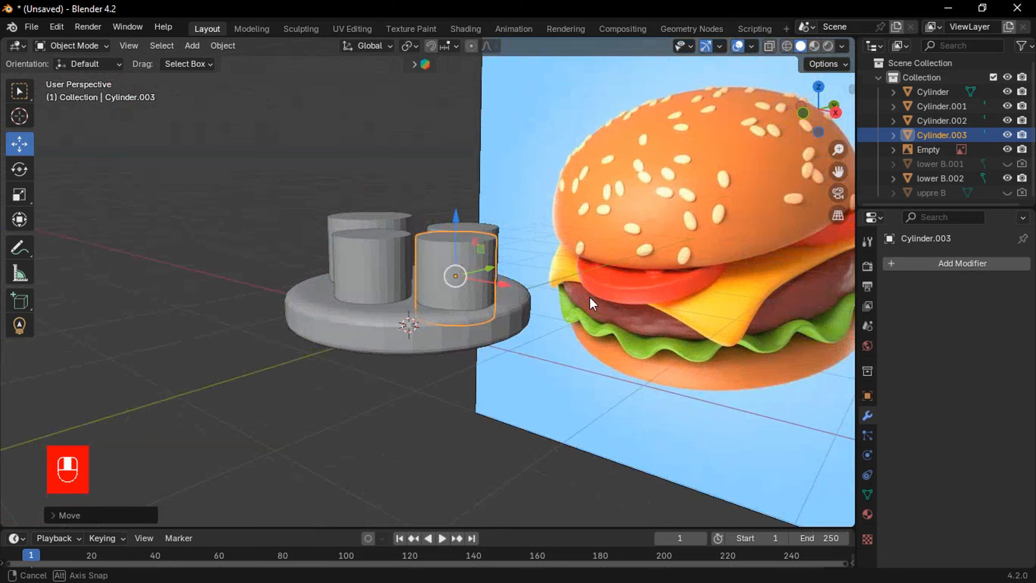
Select all four cylinders and join them into one object.
{"action": "middle_click_drag", "start_coordinate": [589, 296], "coordinate": [510, 228]}
{"action": "left_click_drag", "start_coordinate": [330, 128], "coordinate": [606, 247]}
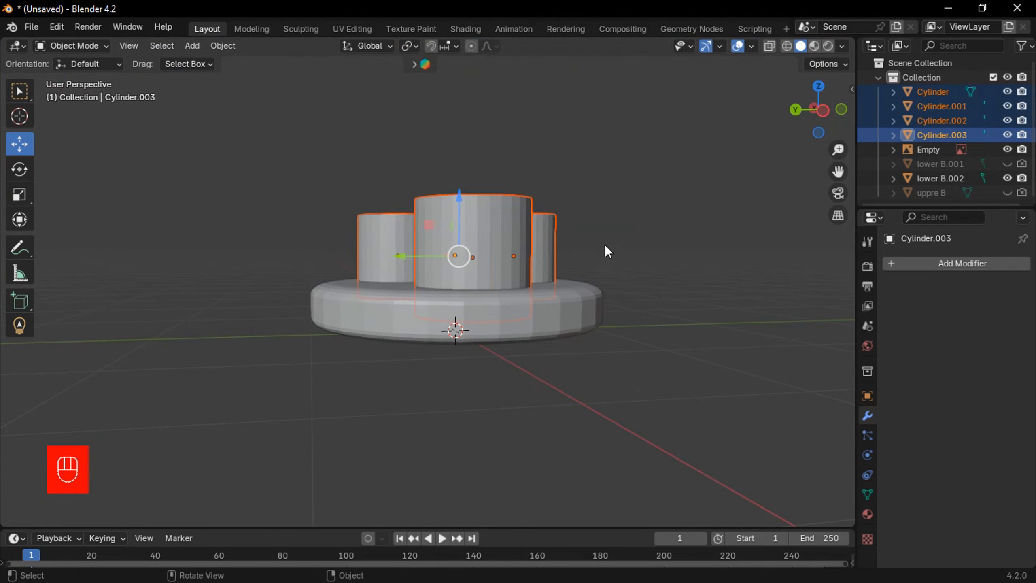
{"action": "middle_click_drag", "start_coordinate": [606, 245], "coordinate": [526, 317]}
{"action": "key", "text": "ctrl+j"}
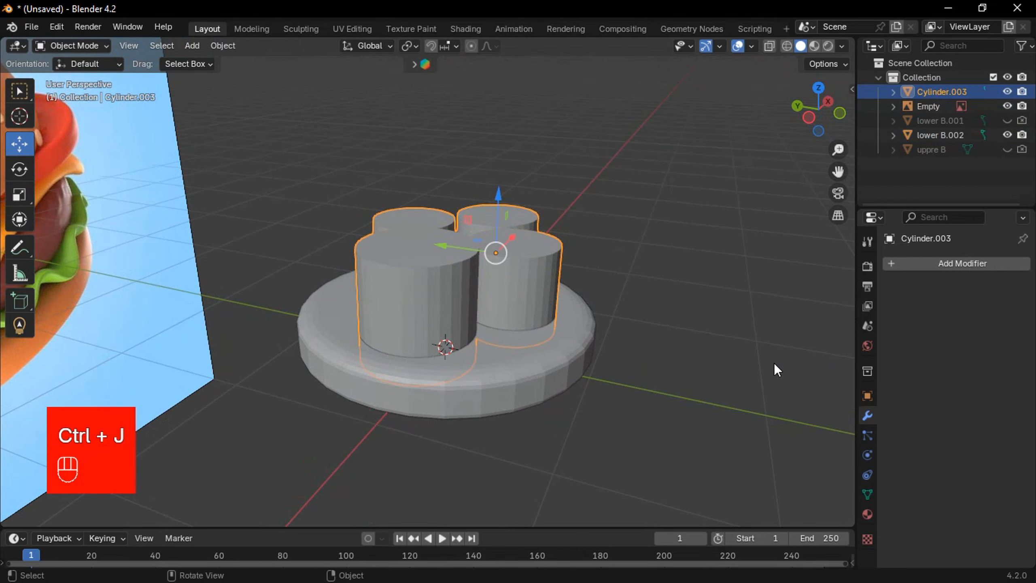
Add a Boolean modifier set to Difference to the disc, with the joined cylinders as its cutting object.
{"action": "left_click", "coordinate": [584, 365]}
{"action": "scroll", "coordinate": [584, 365], "scroll_direction": "up", "scroll_amount": 1}
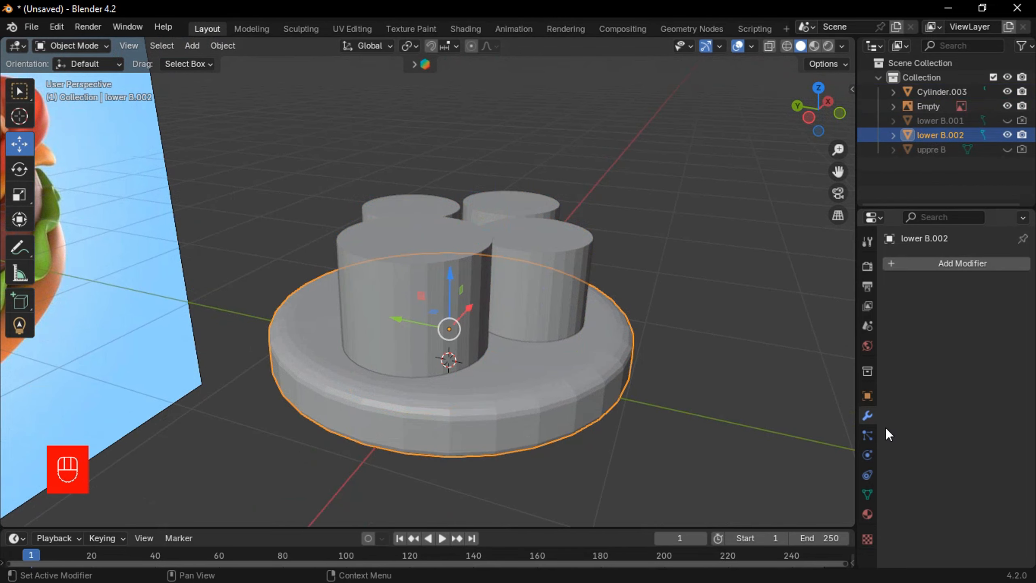
{"action": "left_click", "coordinate": [965, 265]}
{"action": "mouse_move", "coordinate": [966, 261]}
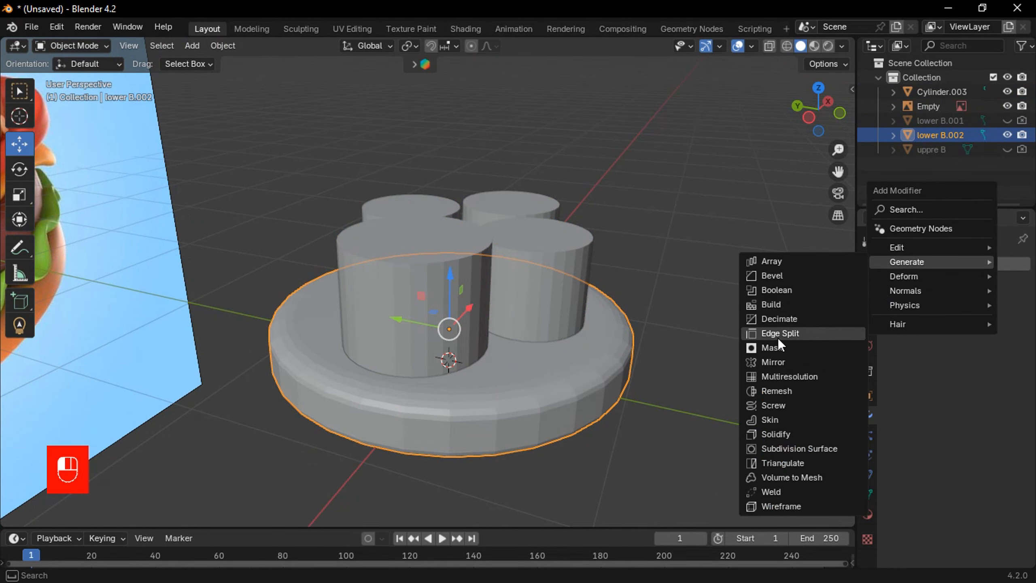
{"action": "left_click", "coordinate": [785, 290]}
{"action": "middle_click_drag", "start_coordinate": [655, 314], "coordinate": [677, 339]}
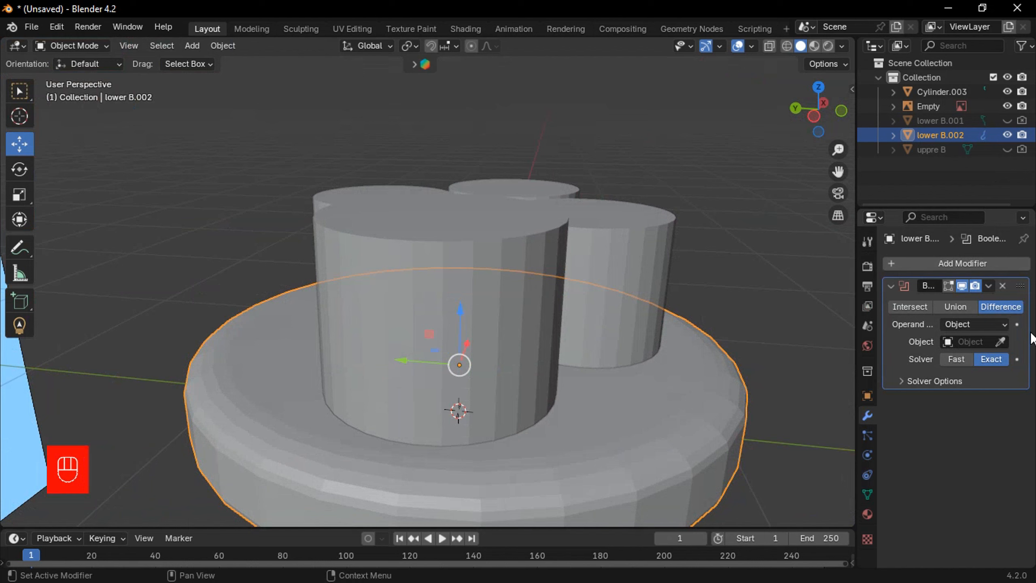
{"action": "left_click", "coordinate": [1000, 341]}
{"action": "left_click", "coordinate": [662, 239]}
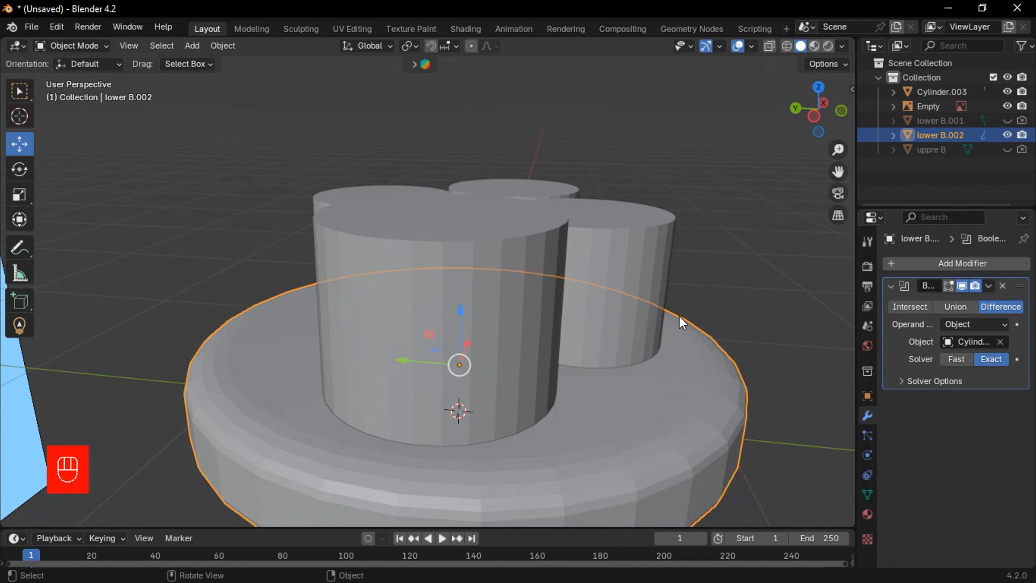
{"action": "middle_click_drag", "start_coordinate": [679, 316], "coordinate": [692, 370]}
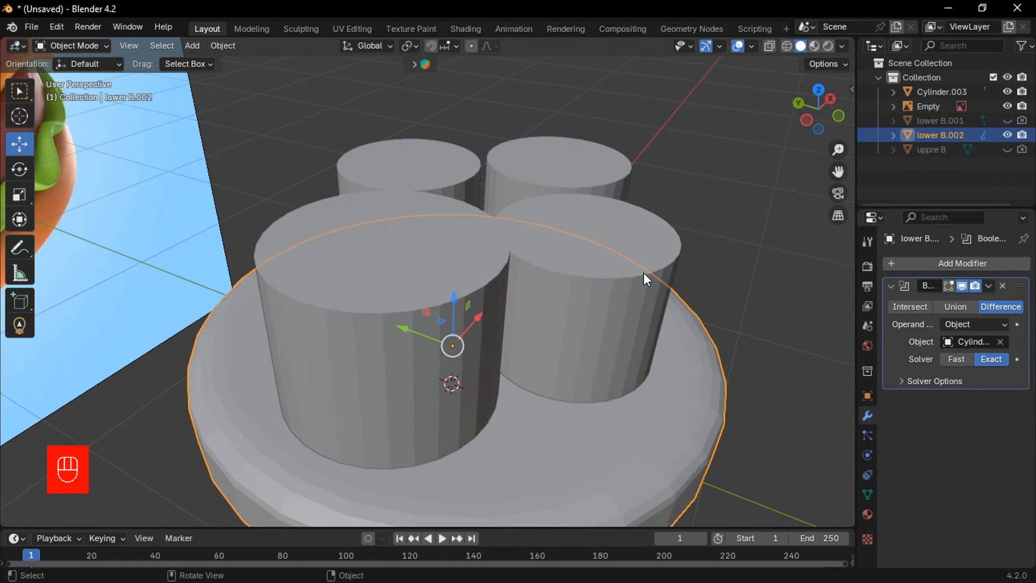
Apply the Boolean modifier on the disc to make the four holes permanent.
{"action": "scroll", "coordinate": [621, 407], "scroll_direction": "down", "scroll_amount": 3}
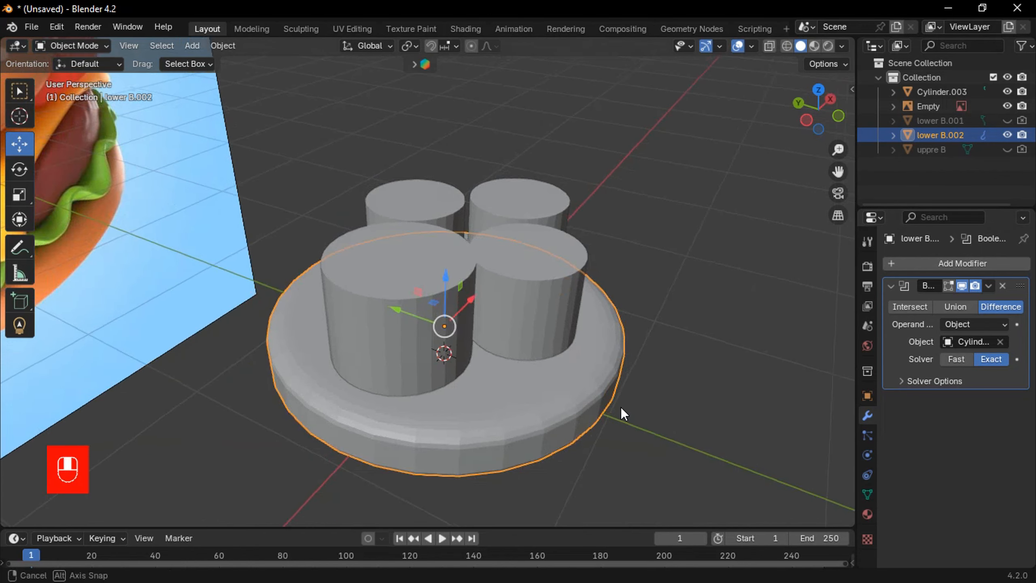
{"action": "middle_click_drag", "start_coordinate": [621, 407], "coordinate": [580, 367]}
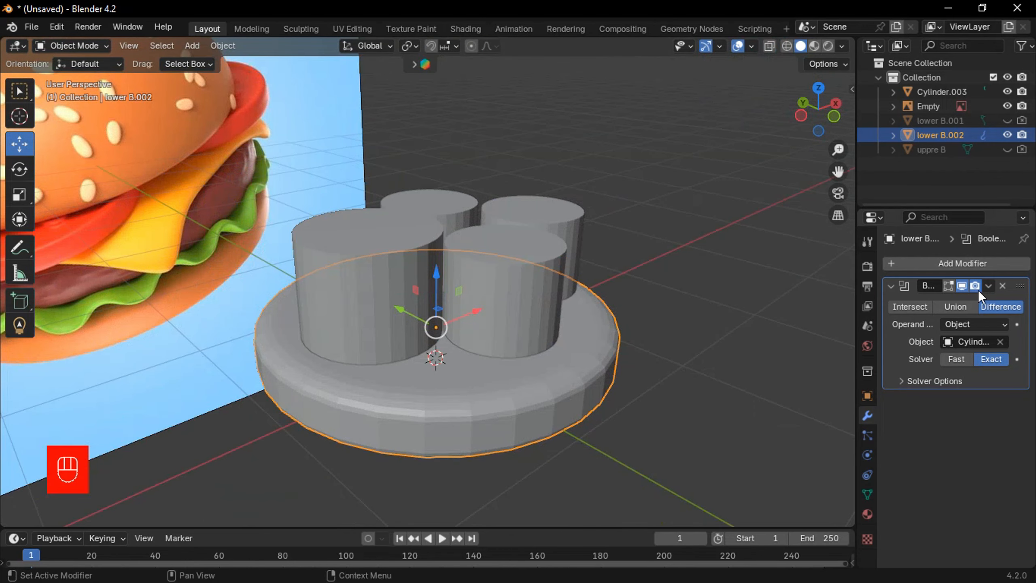
{"action": "left_click", "coordinate": [988, 286]}
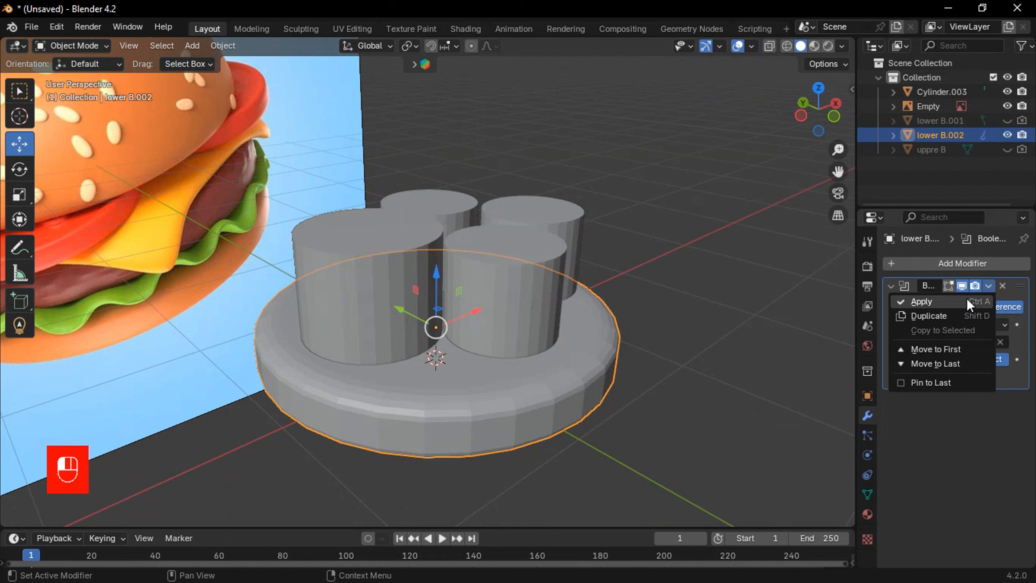
{"action": "left_click", "coordinate": [970, 305]}
Delete the joined cylinders that served as the cutting object.
{"action": "left_click", "coordinate": [511, 304]}
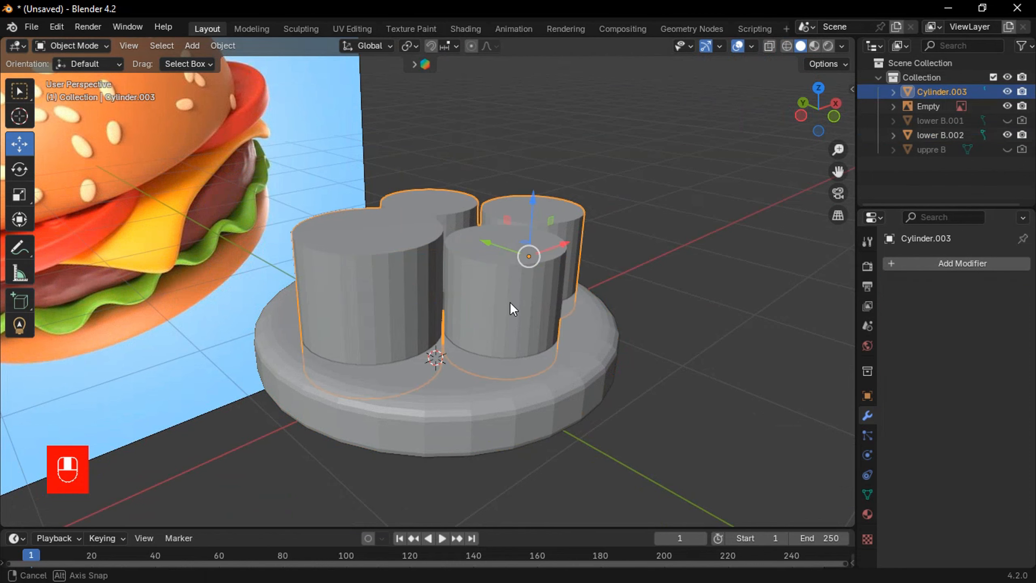
{"action": "middle_click_drag", "start_coordinate": [511, 304], "coordinate": [534, 332]}
{"action": "key", "text": "x"}
{"action": "left_click", "coordinate": [520, 301]}
Select the floor faces of the disc's four round holes and bevel their edges with several segments.
{"action": "scroll", "coordinate": [476, 387], "scroll_direction": "up", "scroll_amount": 3}
{"action": "key", "text": "Tab"}
{"action": "left_click", "coordinate": [569, 350]}
{"action": "key", "text": "Tab"}
{"action": "scroll", "coordinate": [530, 332], "scroll_direction": "up", "scroll_amount": 3}
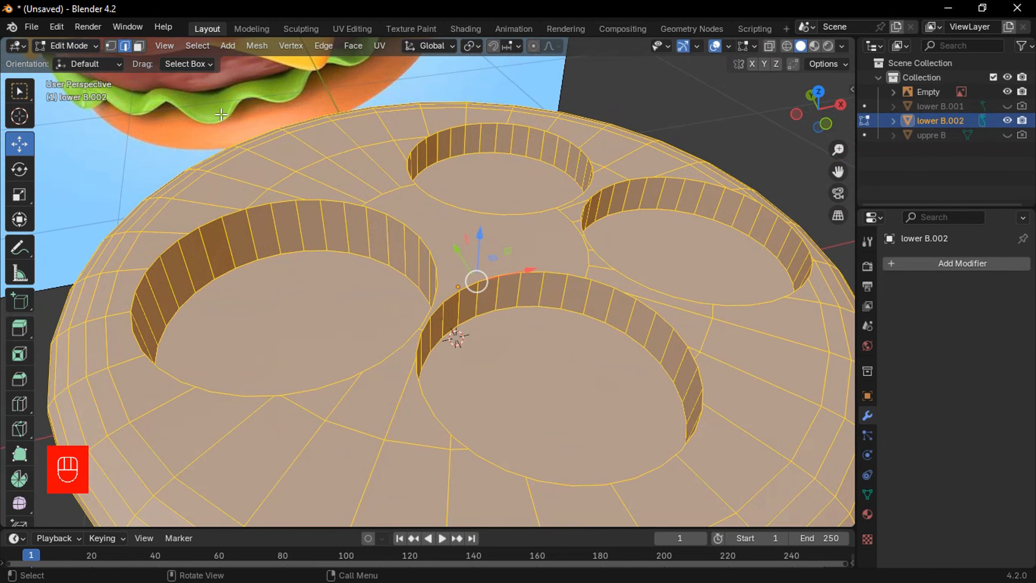
{"action": "left_click", "coordinate": [656, 314]}
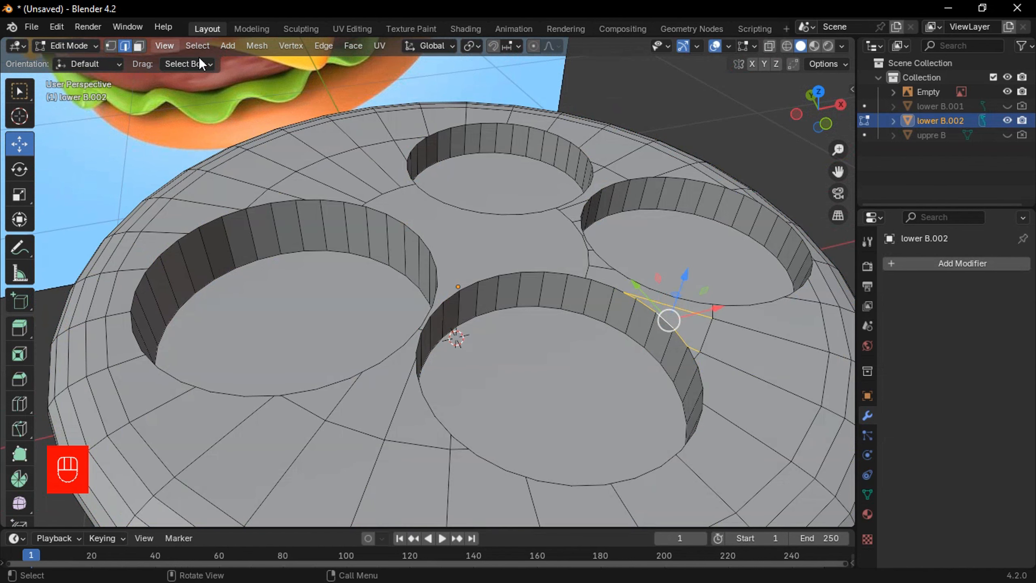
{"action": "left_click", "coordinate": [284, 299]}
{"action": "left_click", "coordinate": [564, 375], "text": "shift"}
{"action": "left_click", "coordinate": [706, 239], "text": "shift"}
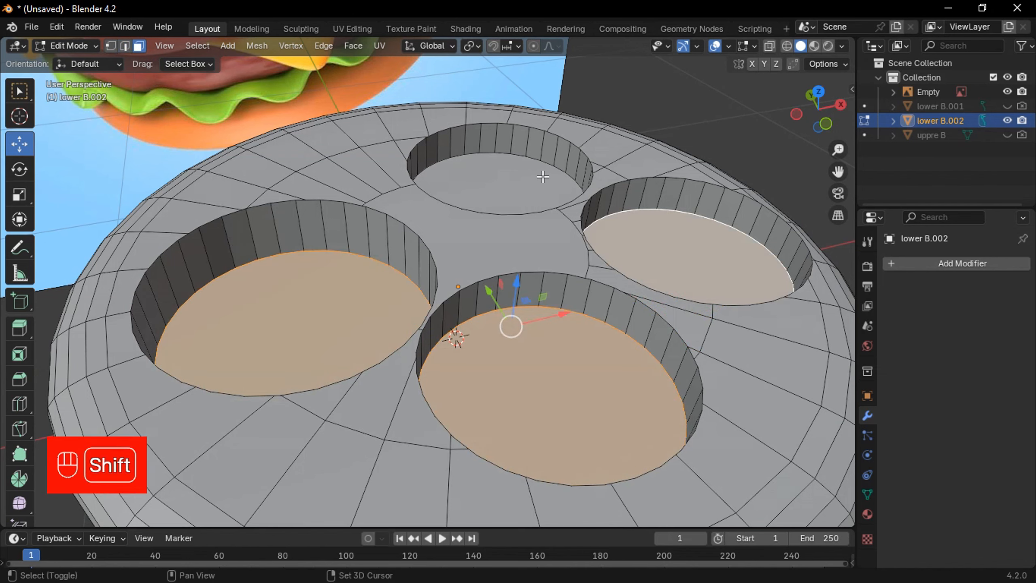
{"action": "left_click", "coordinate": [543, 176], "text": "shift"}
{"action": "middle_click_drag", "start_coordinate": [570, 274], "coordinate": [402, 302]}
{"action": "middle_click_drag", "start_coordinate": [425, 375], "coordinate": [339, 321]}
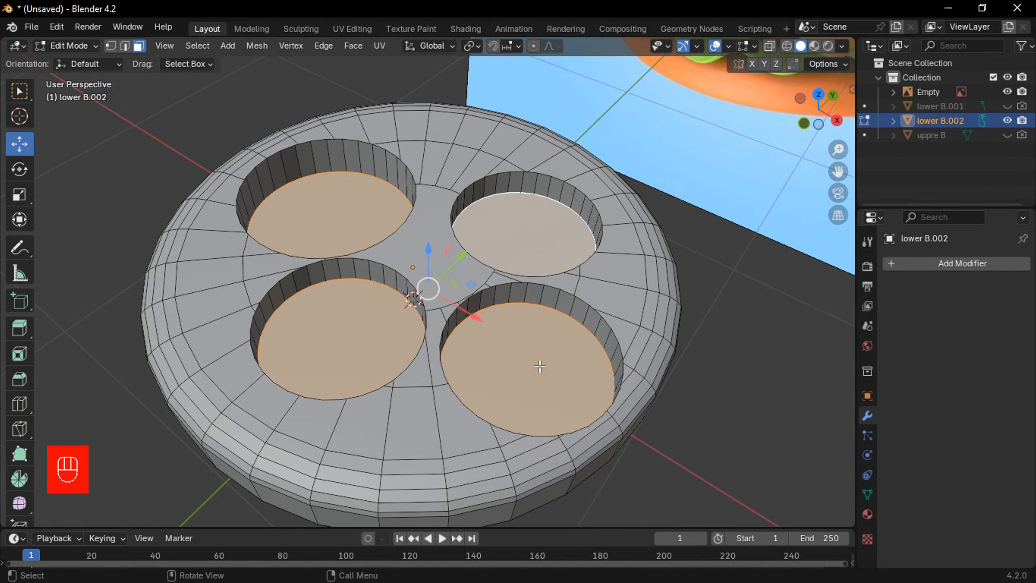
{"action": "key", "text": "ctrl+b"}
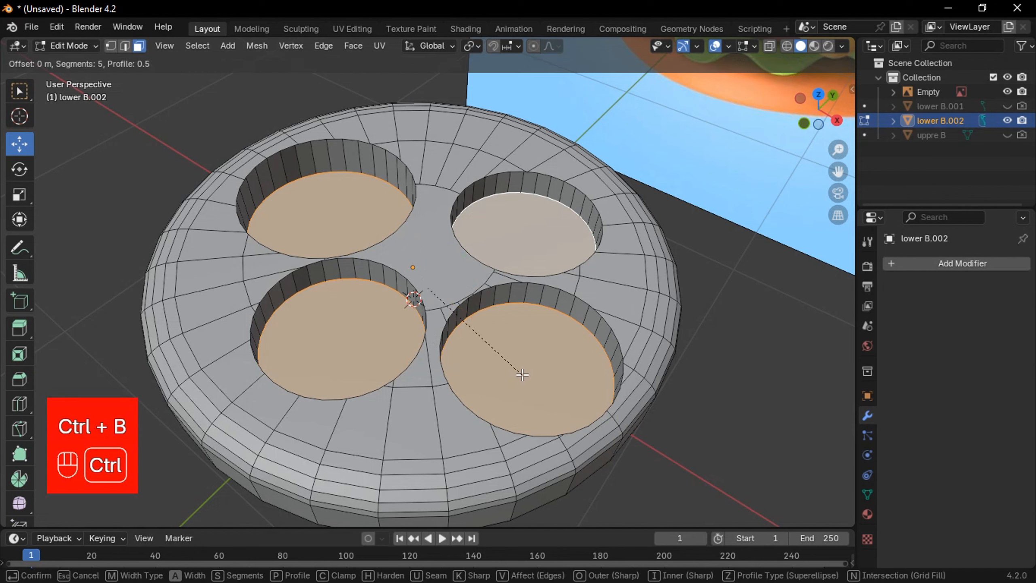
{"action": "scroll", "coordinate": [530, 379], "scroll_direction": "up", "scroll_amount": 4}
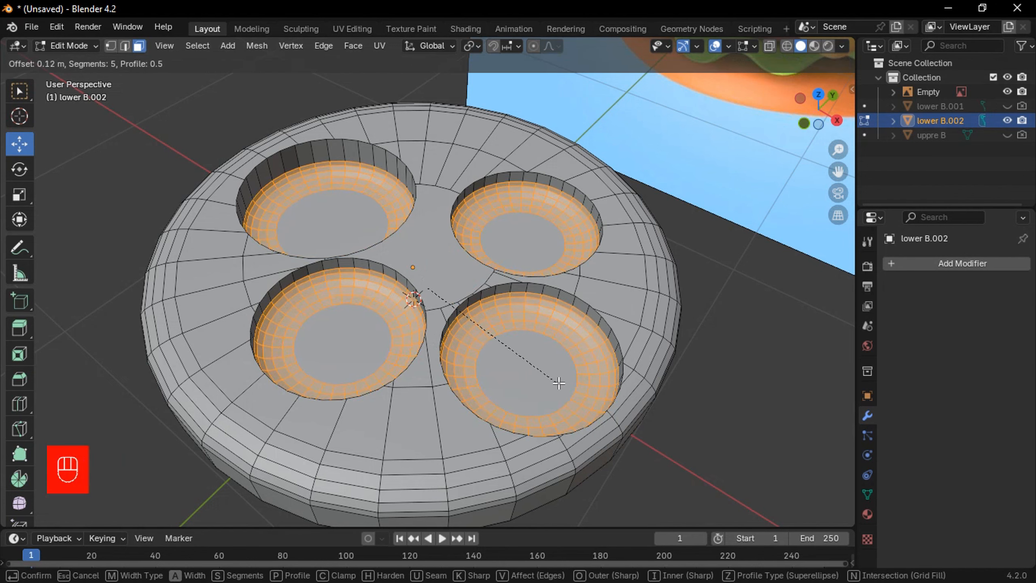
{"action": "scroll", "coordinate": [565, 384], "scroll_direction": "down", "scroll_amount": 2}
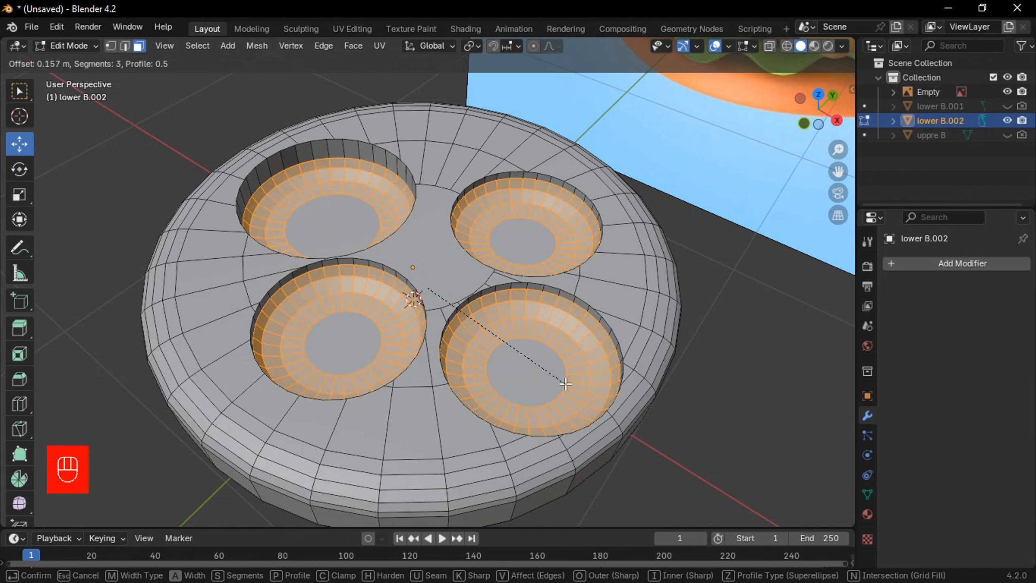
{"action": "scroll", "coordinate": [566, 384], "scroll_direction": "up", "scroll_amount": 3}
{"action": "left_click", "coordinate": [563, 380]}
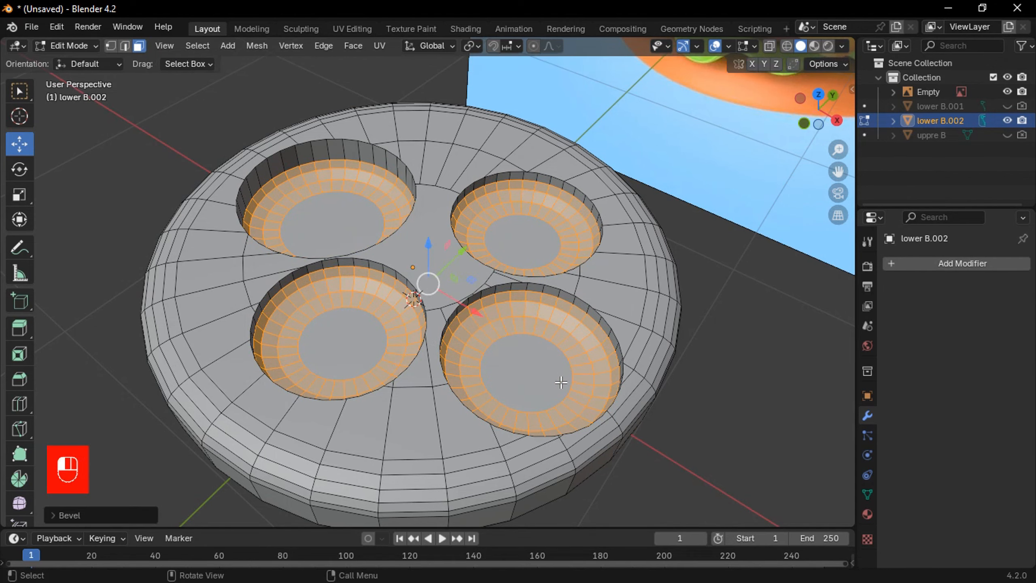
Return to Object Mode, rename the disc with holes as tomato, and hide it.
{"action": "scroll", "coordinate": [553, 373], "scroll_direction": "down", "scroll_amount": 3}
{"action": "middle_click_drag", "start_coordinate": [554, 373], "coordinate": [571, 273]}
{"action": "key", "text": "Tab"}
{"action": "double_click", "coordinate": [943, 121]}
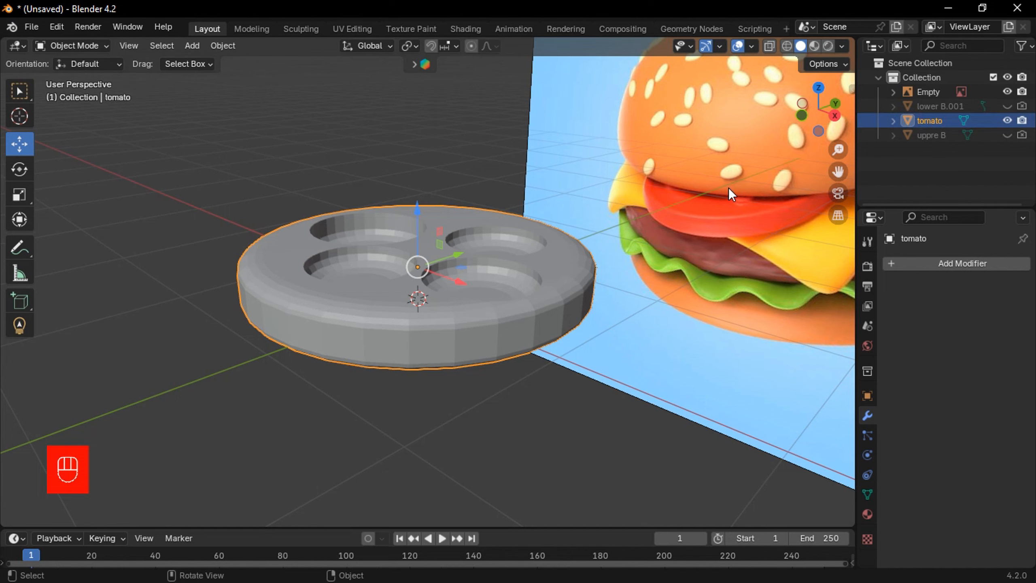
{"action": "middle_click_drag", "start_coordinate": [729, 188], "coordinate": [637, 214]}
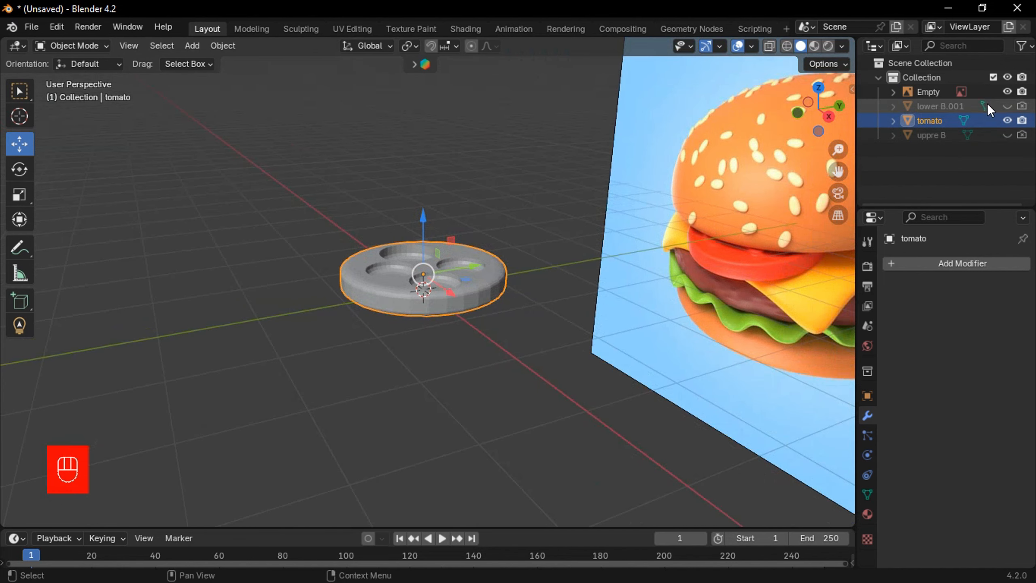
{"action": "left_click", "coordinate": [1007, 119]}
Add a plane at the origin and scale it up uniformly as the base for the cheese slice.
{"action": "scroll", "coordinate": [569, 198], "scroll_direction": "down", "scroll_amount": 4}
{"action": "middle_click_drag", "start_coordinate": [505, 234], "coordinate": [517, 236]}
{"action": "scroll", "coordinate": [554, 335], "scroll_direction": "up", "scroll_amount": 3}
{"action": "middle_click_drag", "start_coordinate": [582, 313], "coordinate": [503, 306], "text": "shift"}
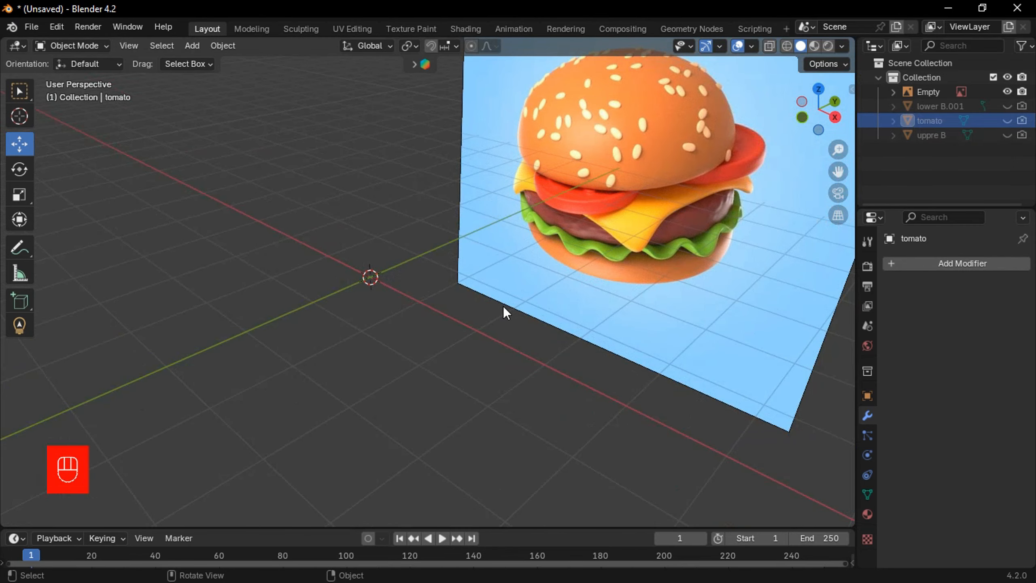
{"action": "key", "text": "shift+a"}
{"action": "mouse_move", "coordinate": [425, 238]}
{"action": "left_click", "coordinate": [486, 239]}
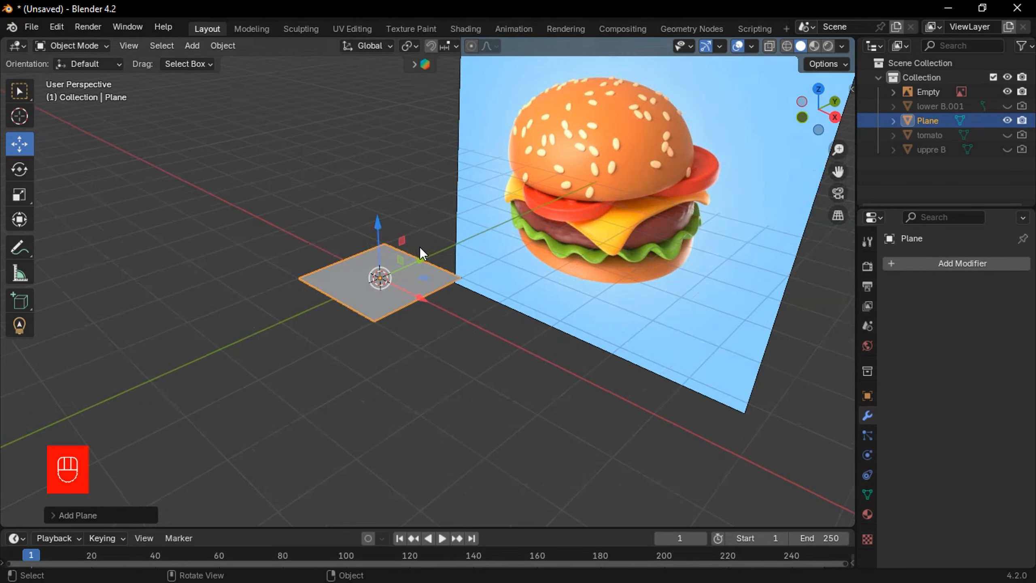
{"action": "key", "text": "s"}
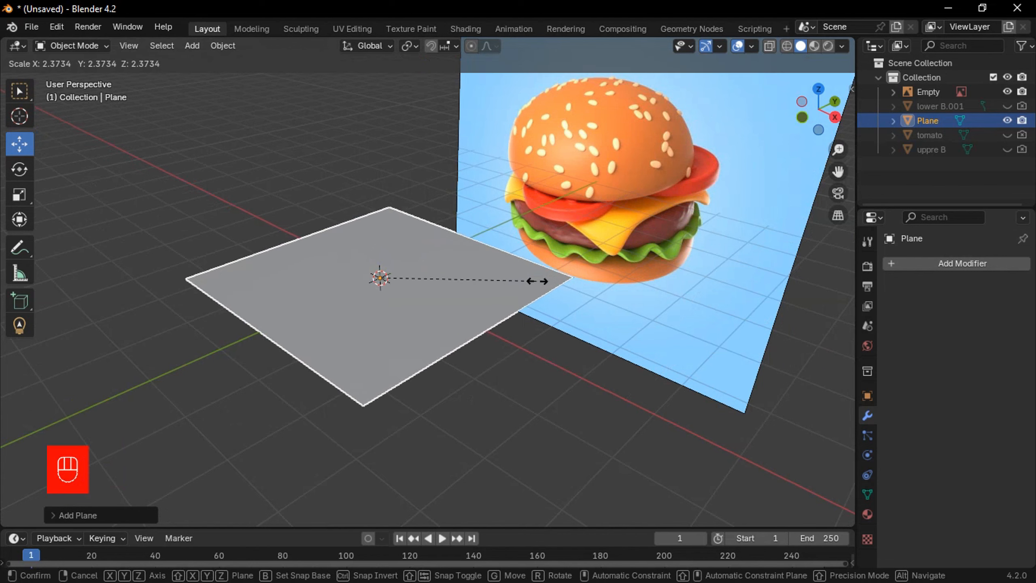
{"action": "left_click", "coordinate": [488, 293]}
Subdivide the plane in Edit Mode with 10 cuts.
{"action": "scroll", "coordinate": [457, 301], "scroll_direction": "up", "scroll_amount": 5}
{"action": "middle_click_drag", "start_coordinate": [471, 303], "coordinate": [599, 283], "text": "shift"}
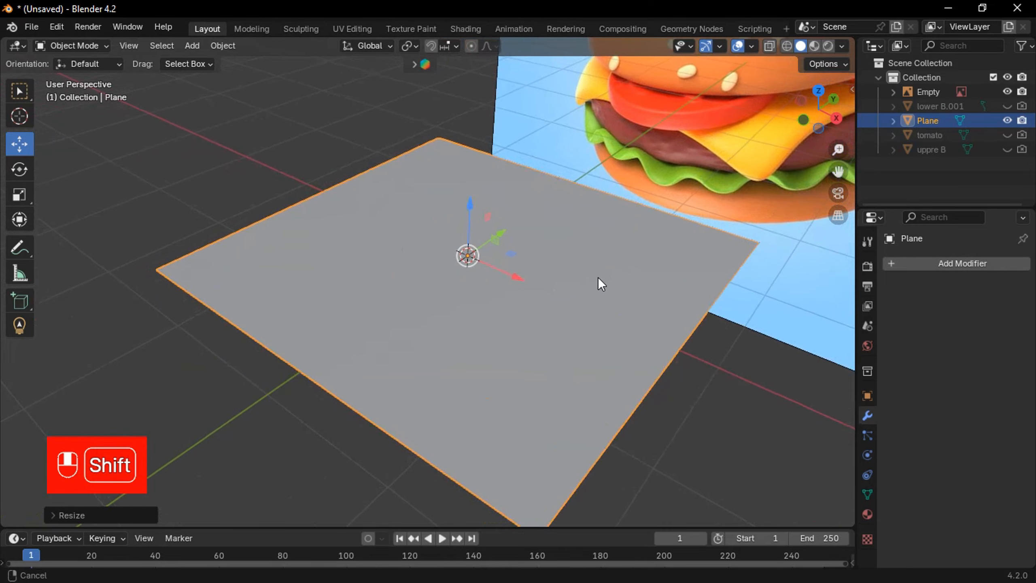
{"action": "key", "text": "Tab"}
{"action": "right_click", "coordinate": [408, 309]}
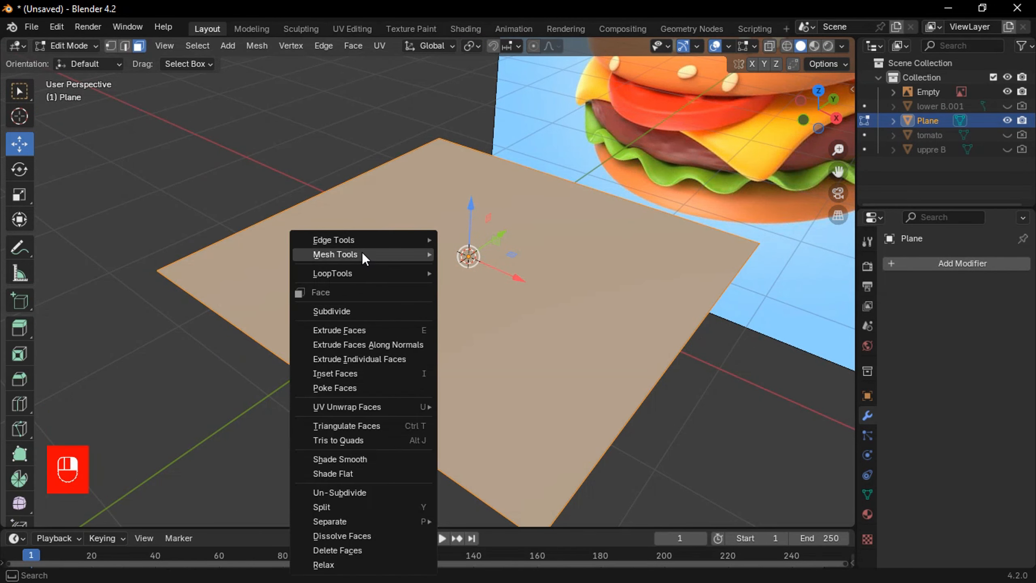
{"action": "left_click", "coordinate": [382, 311]}
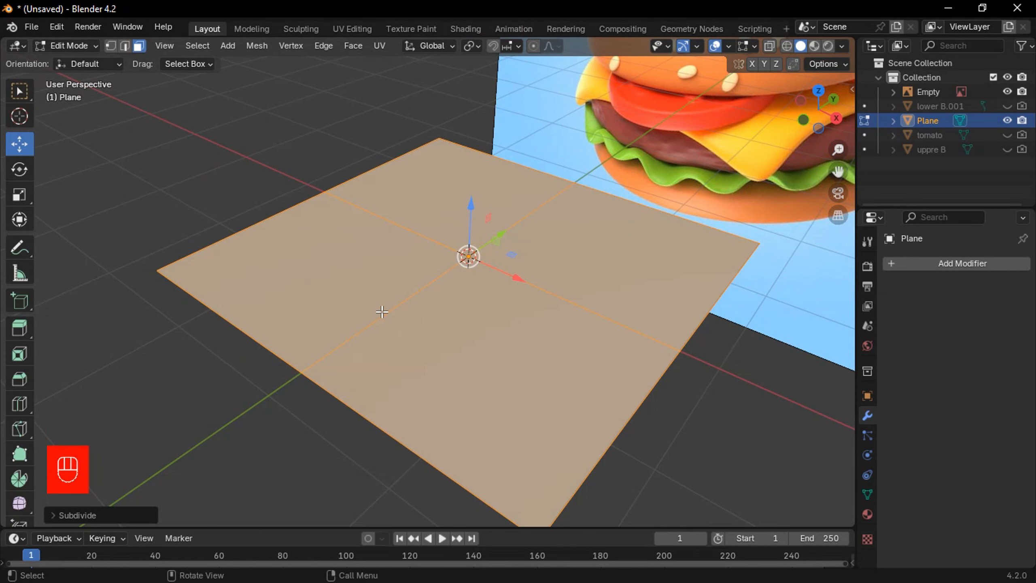
{"action": "left_click", "coordinate": [106, 514]}
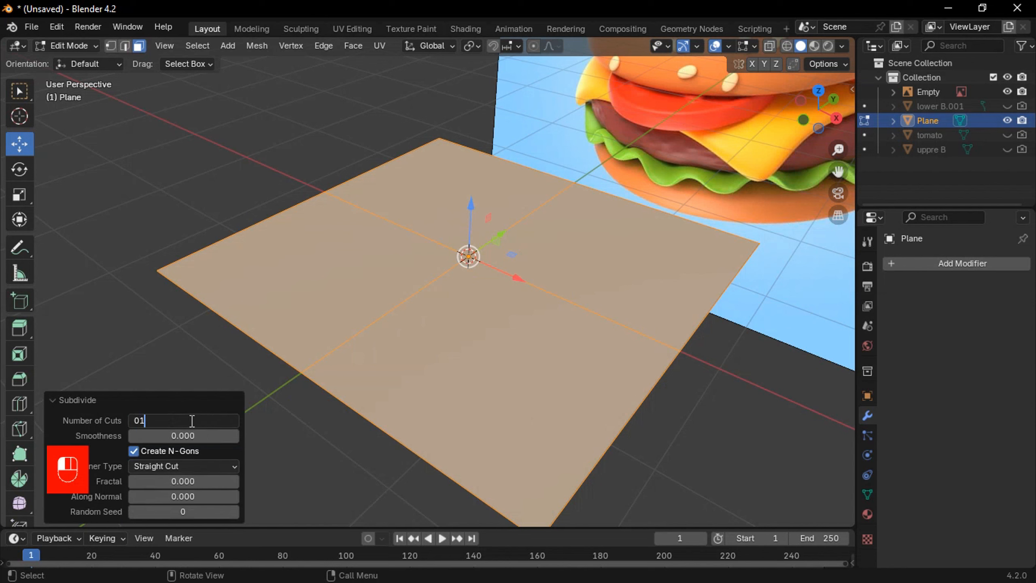
{"action": "key", "text": "BackSpace"}
{"action": "type", "text": "10"}
{"action": "left_click", "coordinate": [172, 400]}
Add a Solidify modifier to the plane and set its thickness to 0.055 m.
{"action": "middle_click_drag", "start_coordinate": [354, 300], "coordinate": [359, 257]}
{"action": "scroll", "coordinate": [358, 256], "scroll_direction": "up", "scroll_amount": 3}
{"action": "middle_click_drag", "start_coordinate": [502, 348], "coordinate": [489, 357], "text": "shift"}
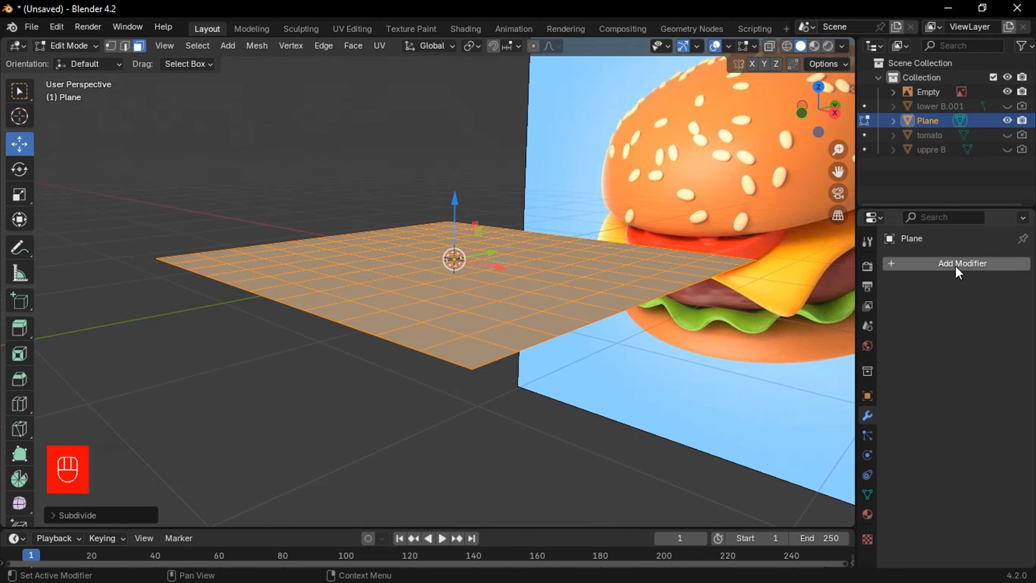
{"action": "left_click", "coordinate": [955, 265]}
{"action": "mouse_move", "coordinate": [955, 266]}
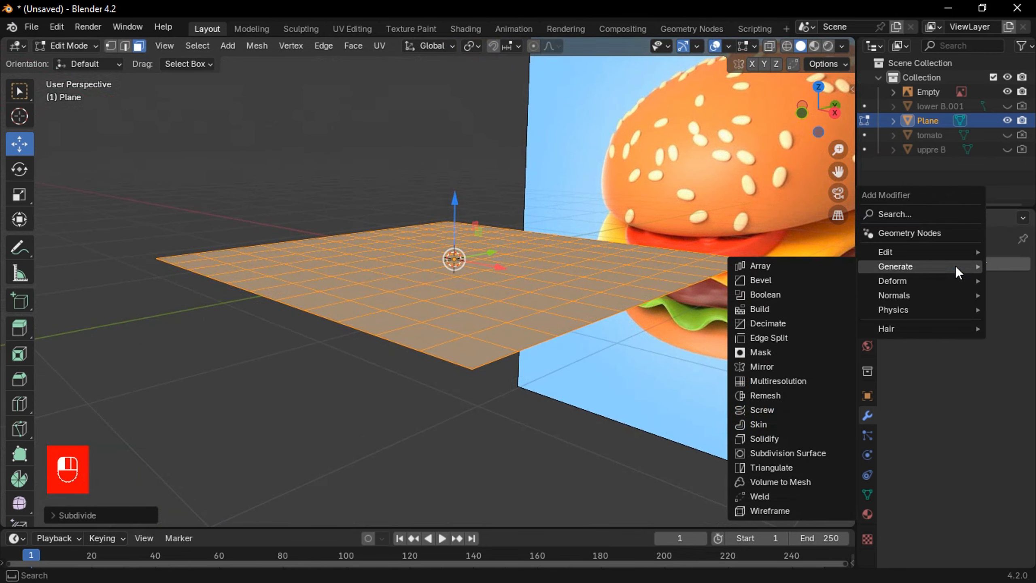
{"action": "left_click", "coordinate": [806, 438]}
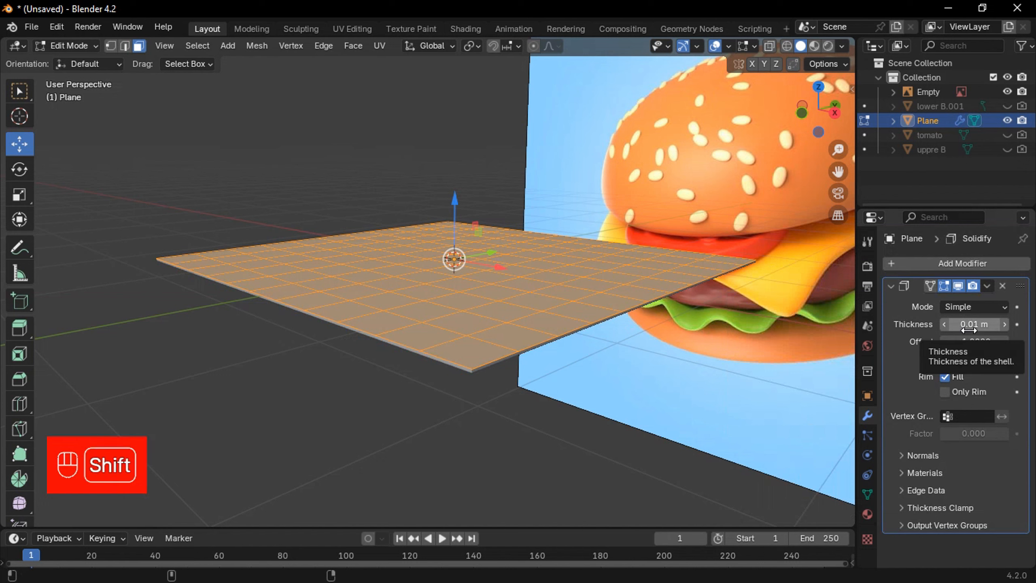
{"action": "left_click_drag", "start_coordinate": [979, 329], "coordinate": [1018, 328], "text": "shift"}
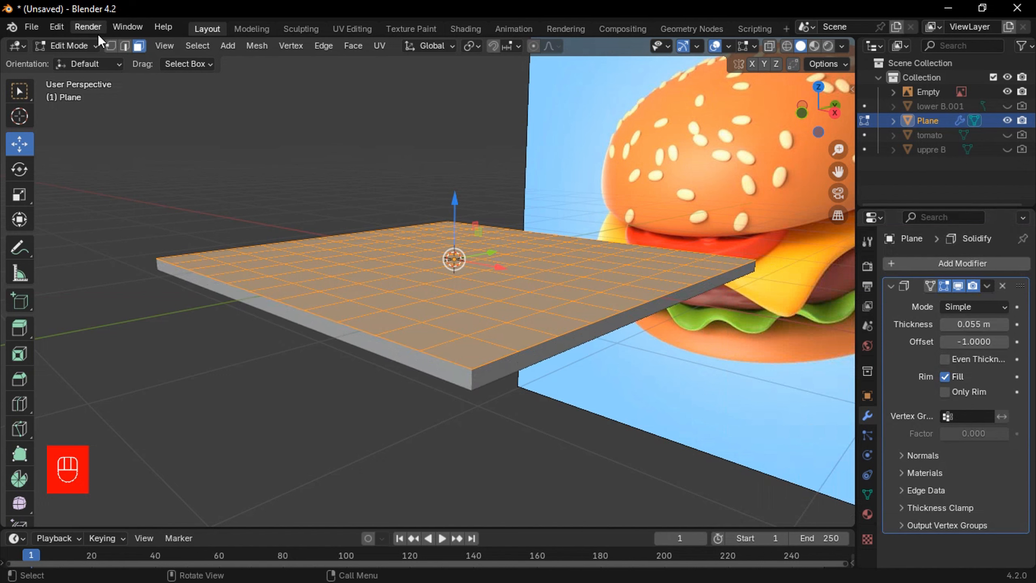
Switch to vertex selection, select the plane's front corner vertex, and turn on proportional editing.
{"action": "left_click", "coordinate": [110, 46]}
{"action": "mouse_move", "coordinate": [452, 253]}
{"action": "middle_mouse_down"}
{"action": "mouse_move", "coordinate": [489, 317]}
{"action": "mouse_move", "coordinate": [448, 266]}
{"action": "middle_mouse_up"}
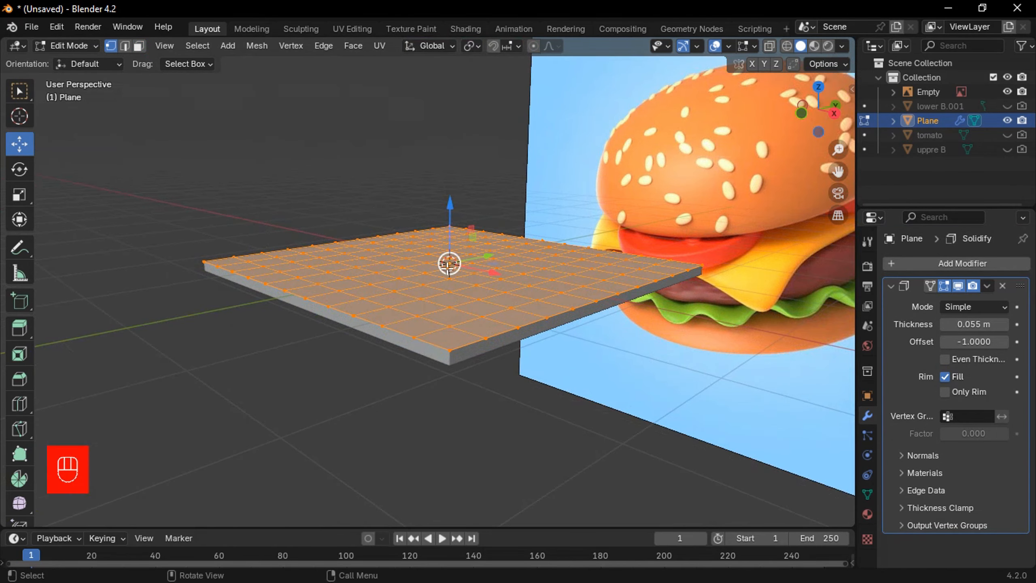
{"action": "left_click", "coordinate": [454, 344]}
{"action": "middle_click_drag", "start_coordinate": [454, 344], "coordinate": [616, 260]}
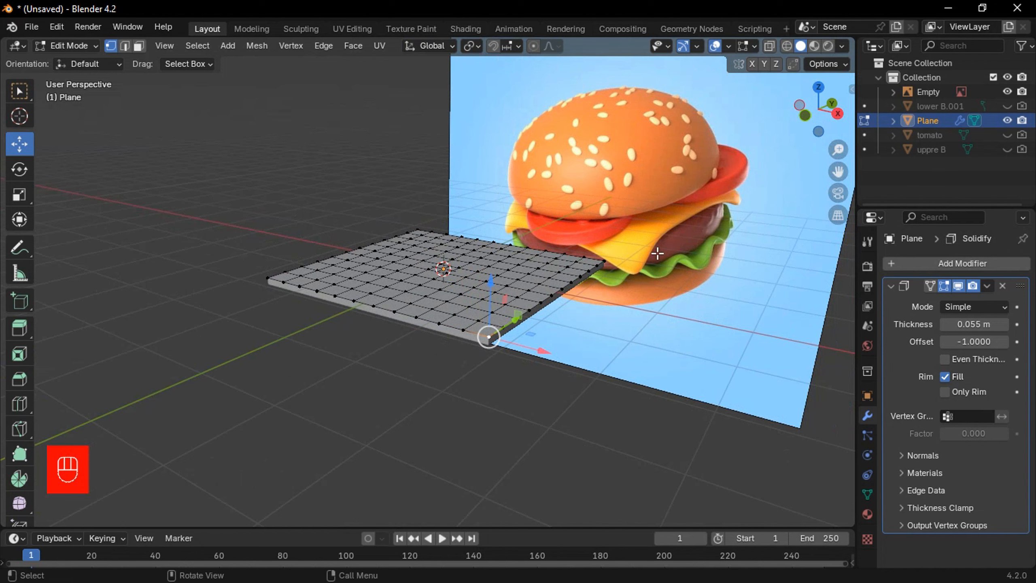
{"action": "middle_click_drag", "start_coordinate": [543, 348], "coordinate": [489, 349]}
{"action": "scroll", "coordinate": [488, 348], "scroll_direction": "up", "scroll_amount": 2}
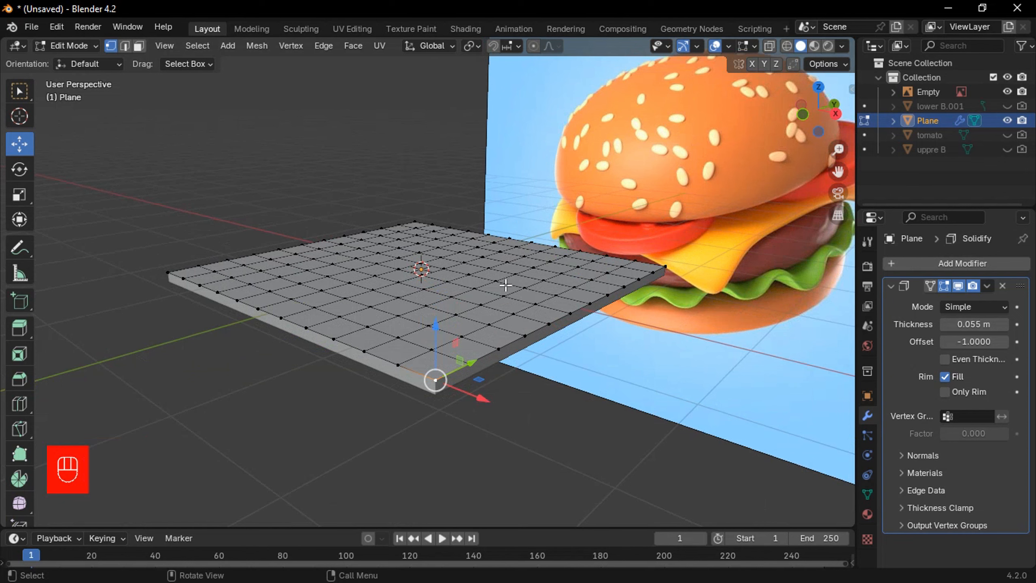
{"action": "middle_click_drag", "start_coordinate": [505, 285], "coordinate": [507, 274]}
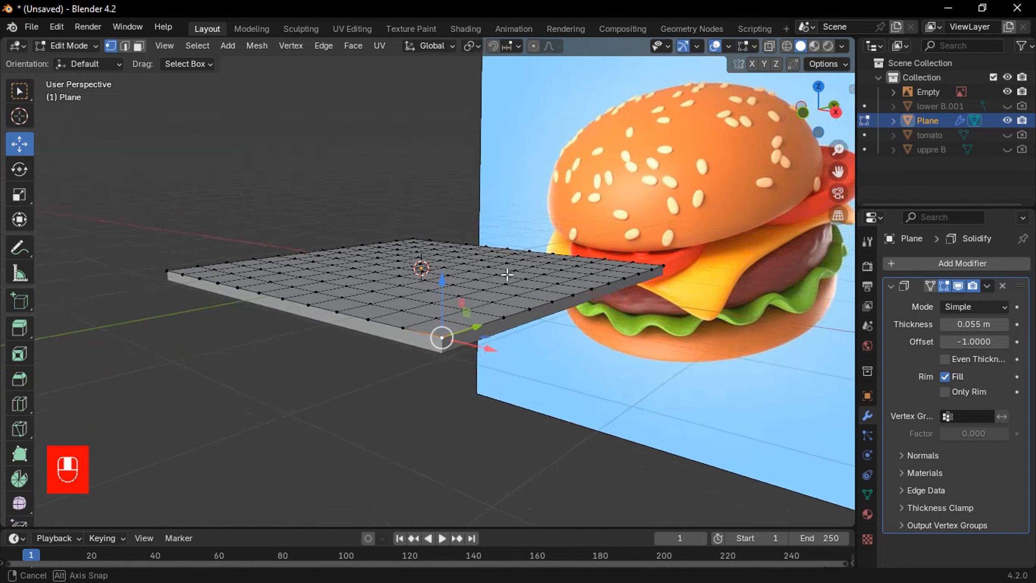
{"action": "left_click", "coordinate": [531, 47]}
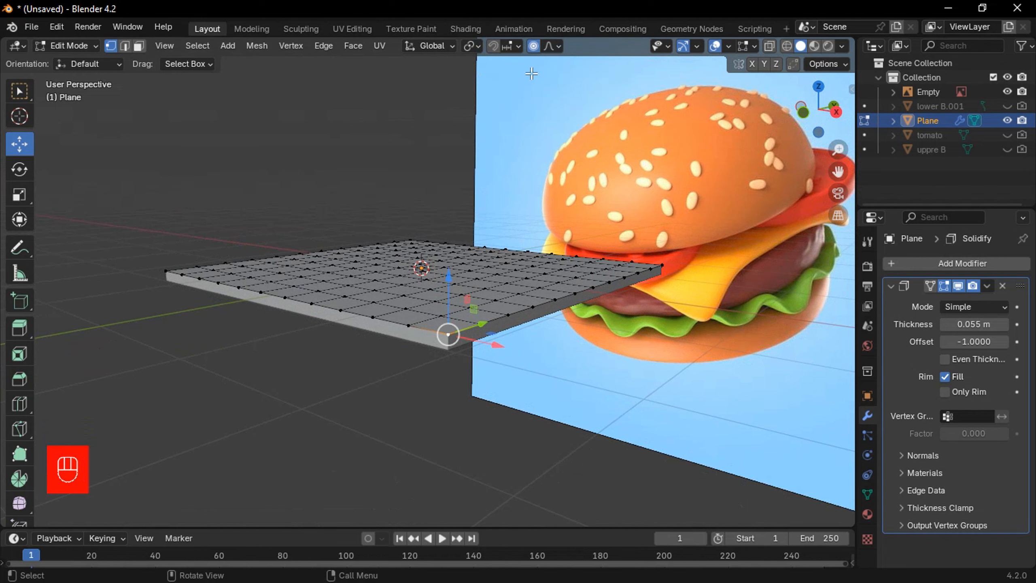
{"action": "middle_click_drag", "start_coordinate": [465, 363], "coordinate": [489, 352]}
{"action": "key", "text": "g"}
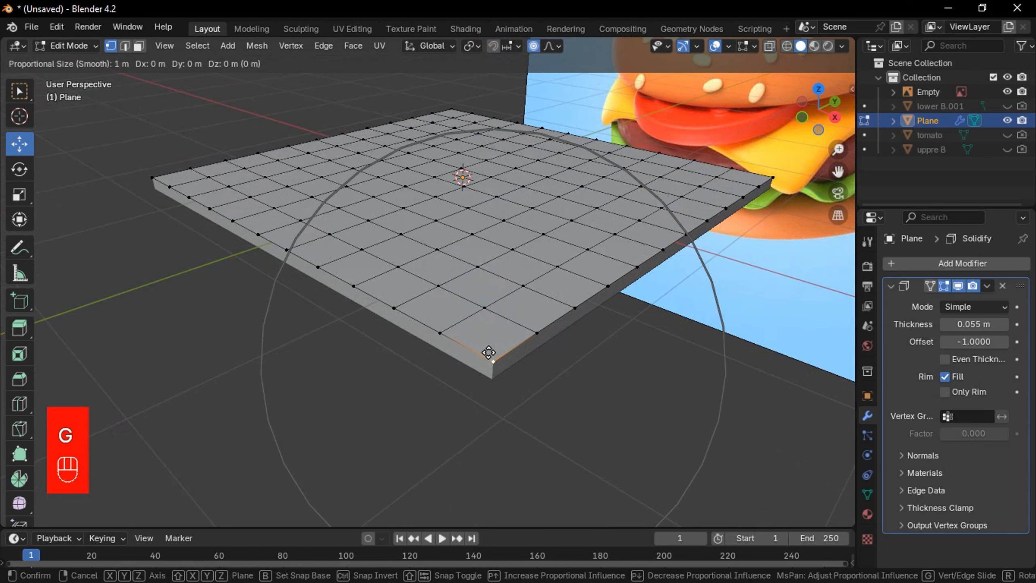
{"action": "scroll", "coordinate": [488, 352], "scroll_direction": "up", "scroll_amount": 10}
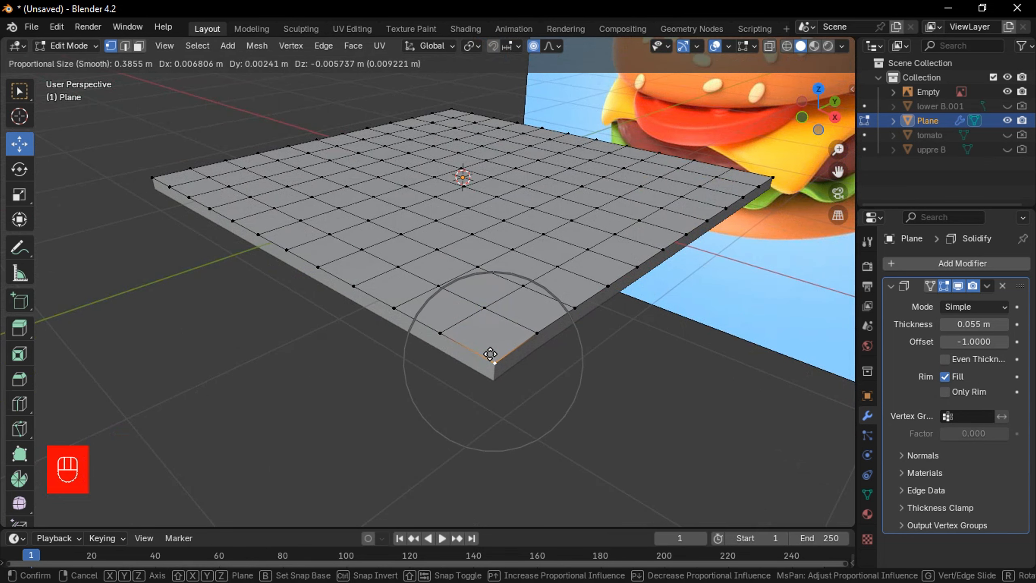
{"action": "scroll", "coordinate": [490, 354], "scroll_direction": "up", "scroll_amount": 5}
{"action": "scroll", "coordinate": [485, 354], "scroll_direction": "down", "scroll_amount": 8}
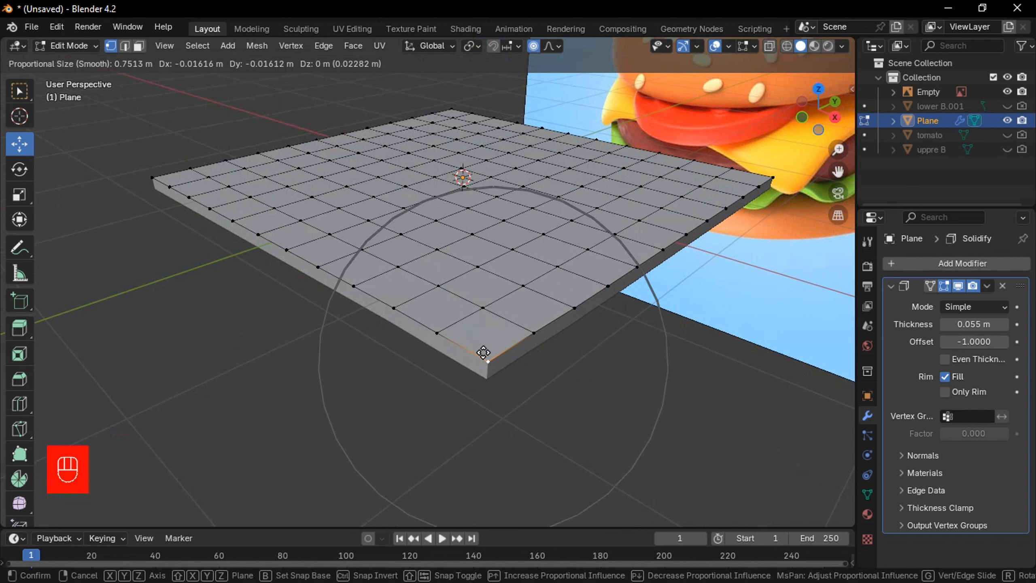
{"action": "left_click_drag", "start_coordinate": [484, 404], "coordinate": [506, 396]}
{"action": "scroll", "coordinate": [508, 325], "scroll_direction": "down", "scroll_amount": 3}
{"action": "scroll", "coordinate": [499, 324], "scroll_direction": "down", "scroll_amount": 2}
{"action": "scroll", "coordinate": [514, 298], "scroll_direction": "up", "scroll_amount": 3}
{"action": "scroll", "coordinate": [488, 360], "scroll_direction": "up", "scroll_amount": 10}
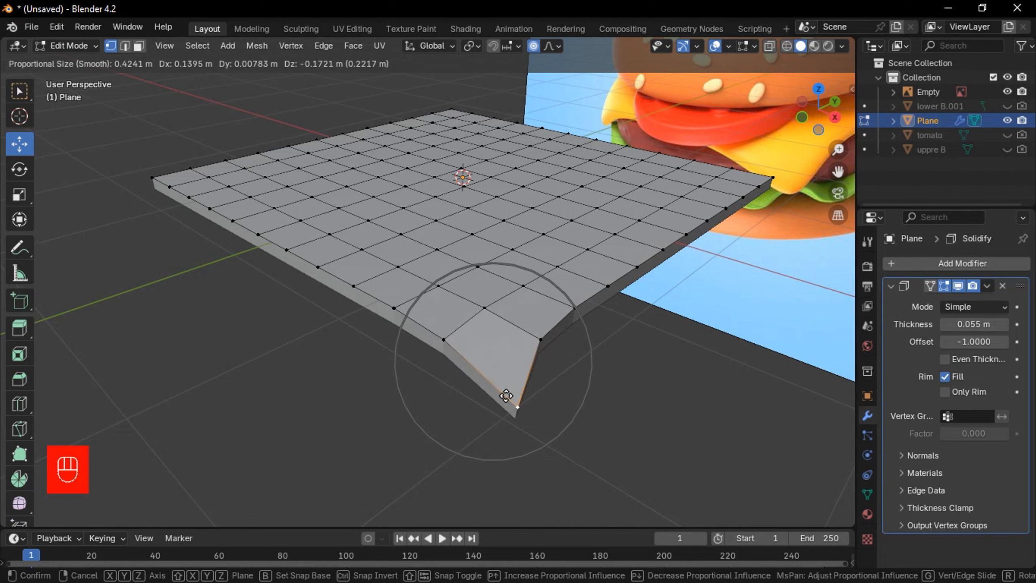
{"action": "right_click", "coordinate": [506, 396]}
{"action": "scroll", "coordinate": [473, 398], "scroll_direction": "down", "scroll_amount": 3}
{"action": "middle_click_drag", "start_coordinate": [469, 398], "coordinate": [498, 373]}
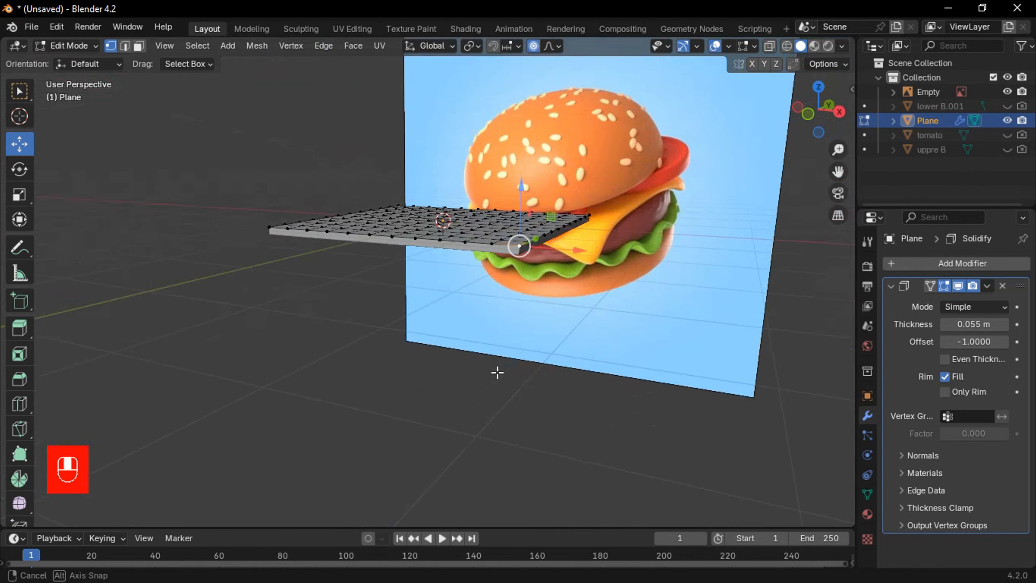
Rename the plane object to "chees" in the scene's object list.
{"action": "scroll", "coordinate": [530, 338], "scroll_direction": "up", "scroll_amount": 3}
{"action": "middle_click_drag", "start_coordinate": [567, 304], "coordinate": [512, 359], "text": "shift"}
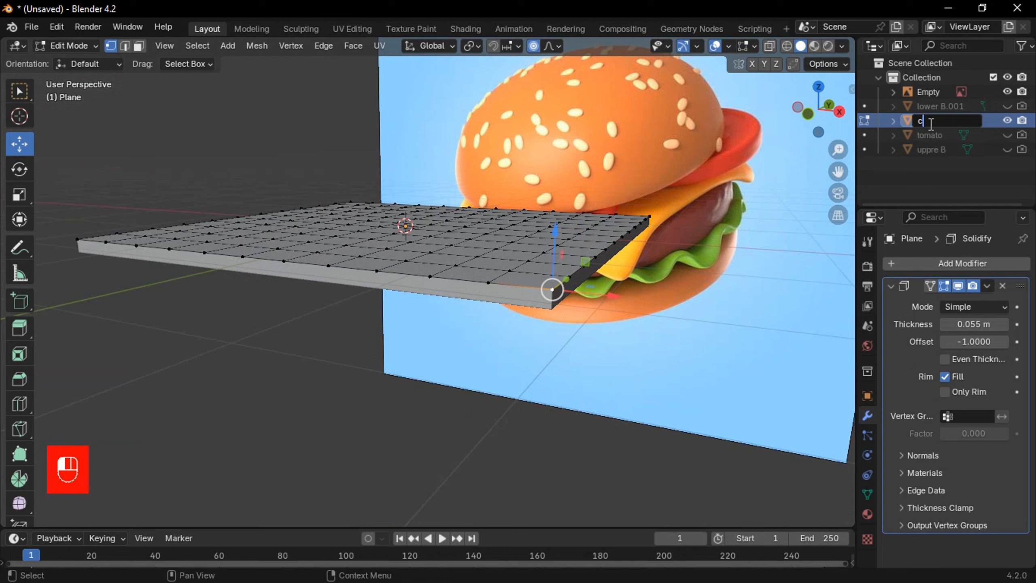
{"action": "left_click", "coordinate": [931, 123]}
{"action": "type", "text": "chees"}
{"action": "left_click", "coordinate": [1008, 159]}
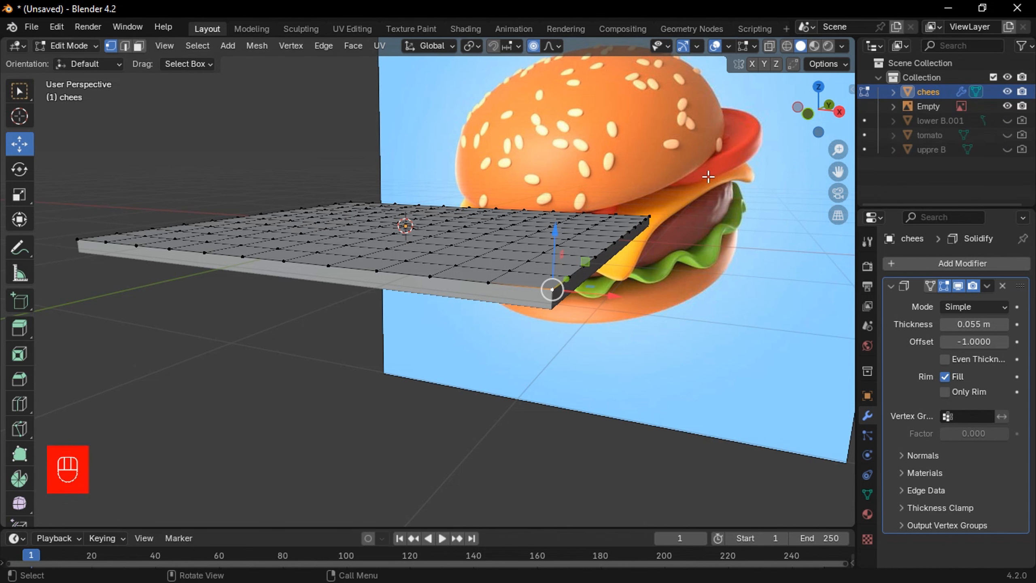
Return to Object Mode and hide the cheese slice in the viewport.
{"action": "scroll", "coordinate": [682, 196], "scroll_direction": "down", "scroll_amount": 4}
{"action": "key", "text": "Tab"}
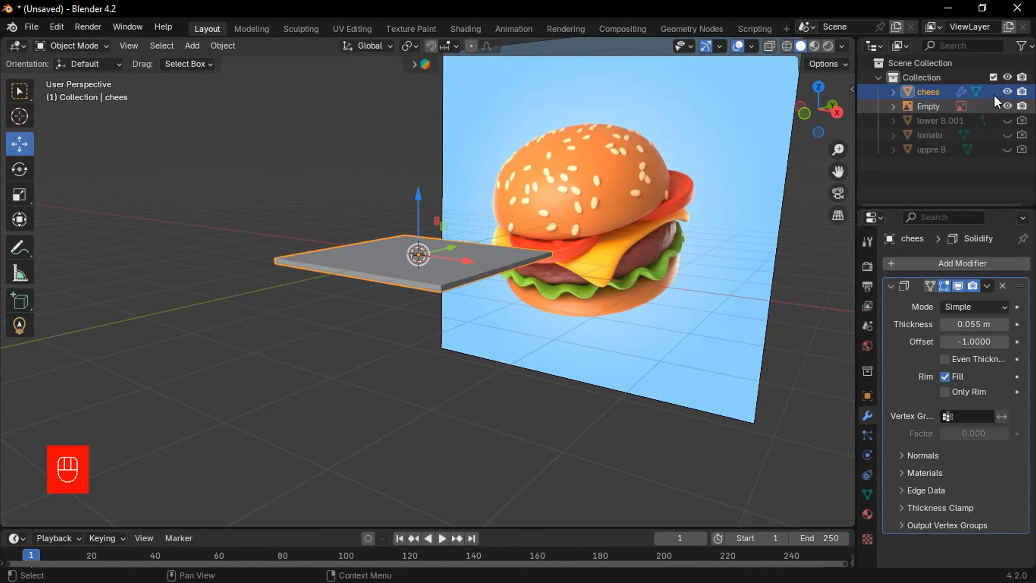
{"action": "left_click", "coordinate": [1008, 91]}
Add a mesh circle at the origin as the base for the meat patty.
{"action": "scroll", "coordinate": [585, 274], "scroll_direction": "up", "scroll_amount": 2}
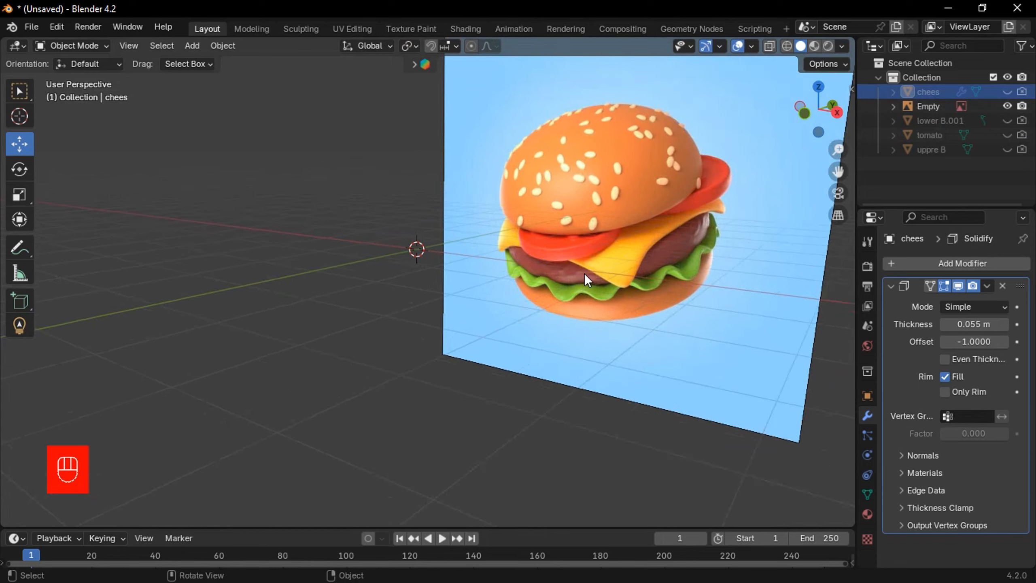
{"action": "middle_click_drag", "start_coordinate": [585, 274], "coordinate": [559, 288]}
{"action": "key", "text": "shift+a"}
{"action": "mouse_move", "coordinate": [555, 289]}
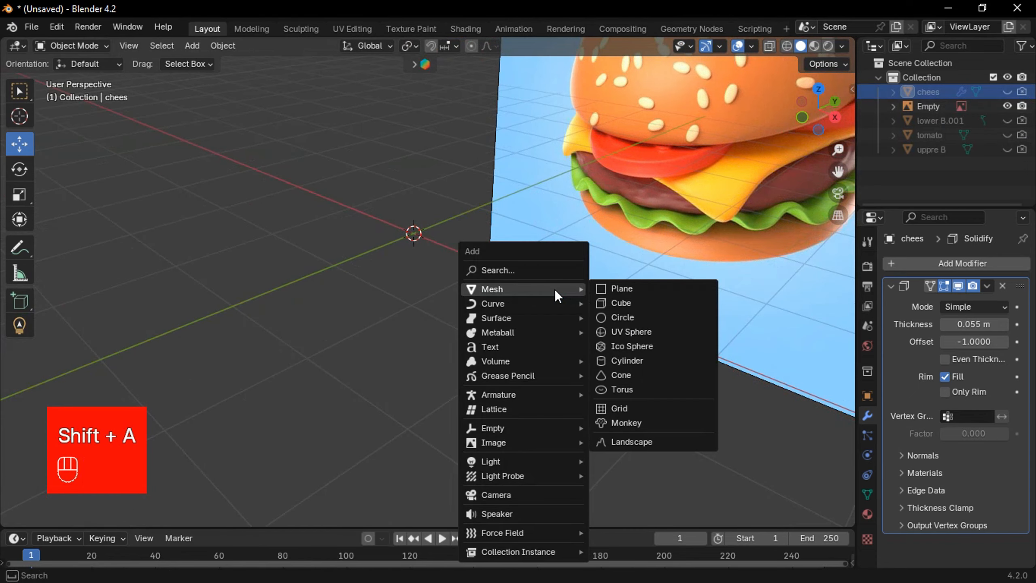
{"action": "left_click", "coordinate": [630, 317]}
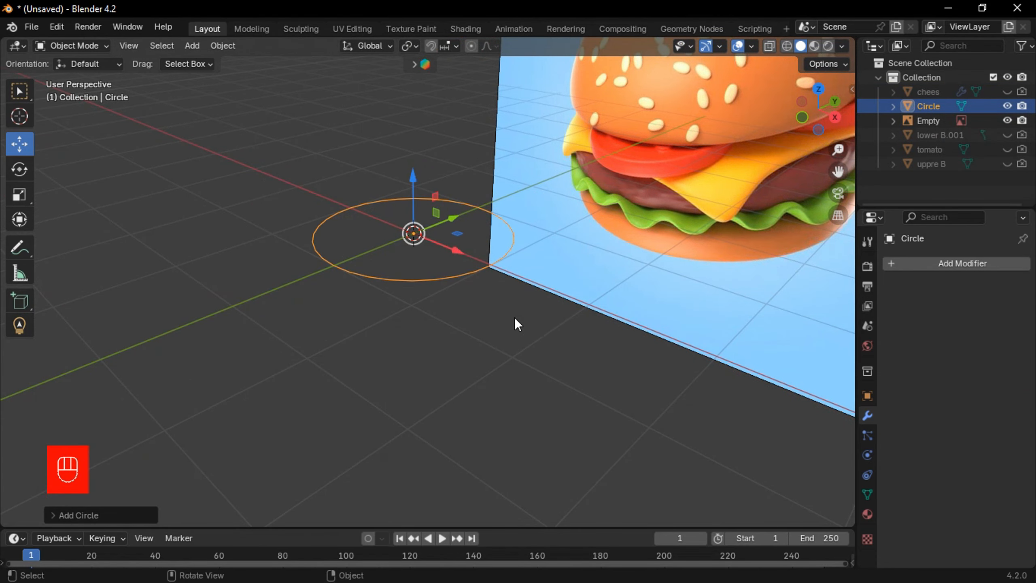
In Edit Mode, extrude the circle's outline inward twice by scaling to form two rings, then fill the central hole with a face.
{"action": "scroll", "coordinate": [515, 318], "scroll_direction": "up", "scroll_amount": 3}
{"action": "middle_click_drag", "start_coordinate": [507, 311], "coordinate": [528, 334], "text": "shift"}
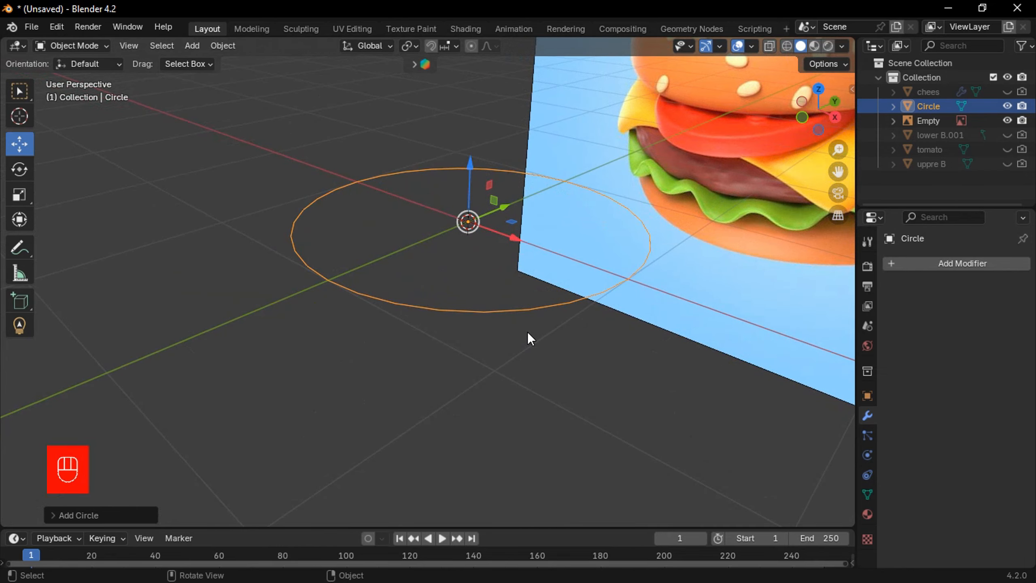
{"action": "key", "text": "Tab"}
{"action": "scroll", "coordinate": [531, 326], "scroll_direction": "down", "scroll_amount": 1}
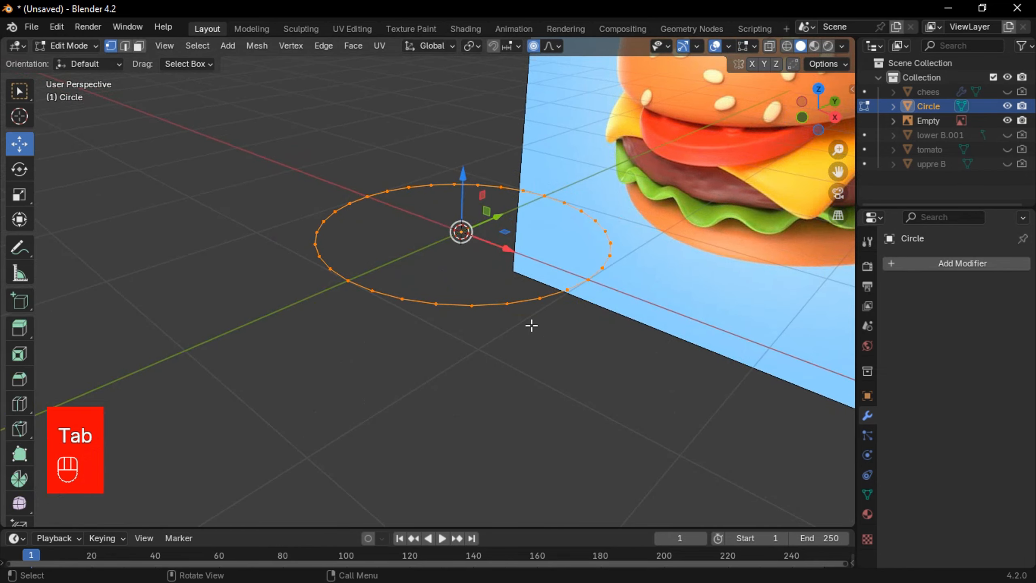
{"action": "key", "text": "e"}
{"action": "key", "text": "s"}
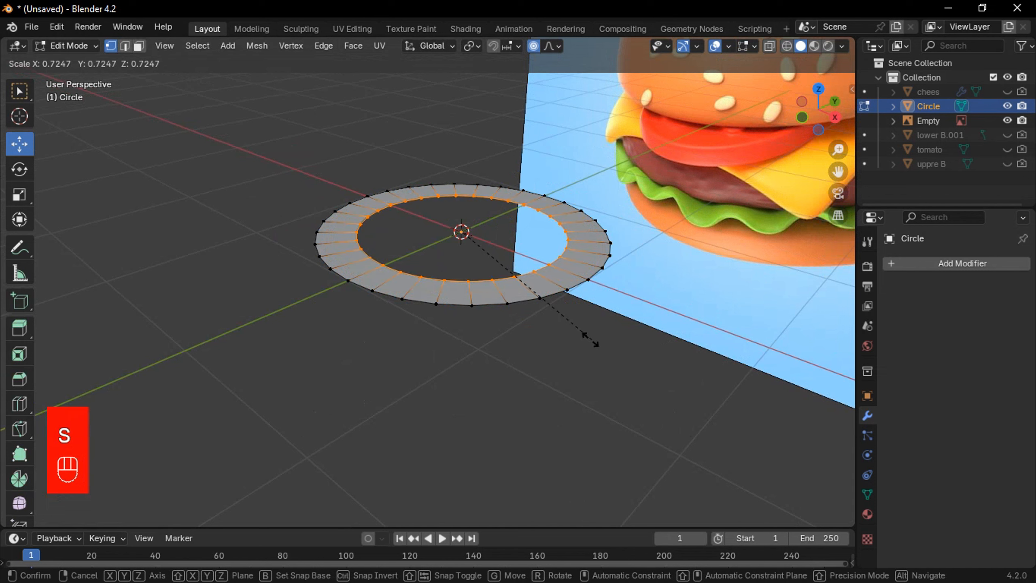
{"action": "left_click", "coordinate": [590, 343]}
{"action": "key", "text": "e"}
{"action": "key", "text": "s"}
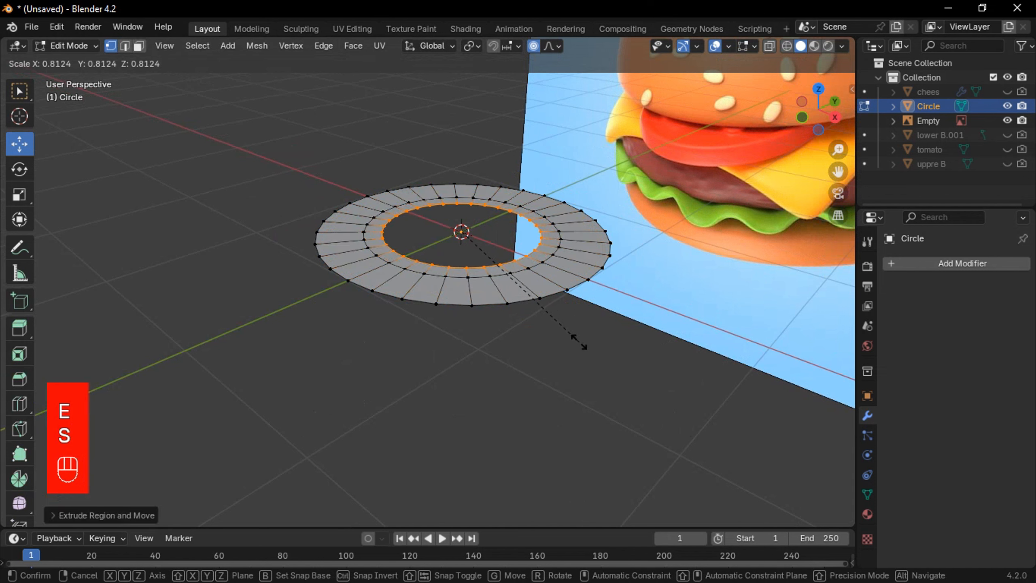
{"action": "left_click", "coordinate": [527, 303]}
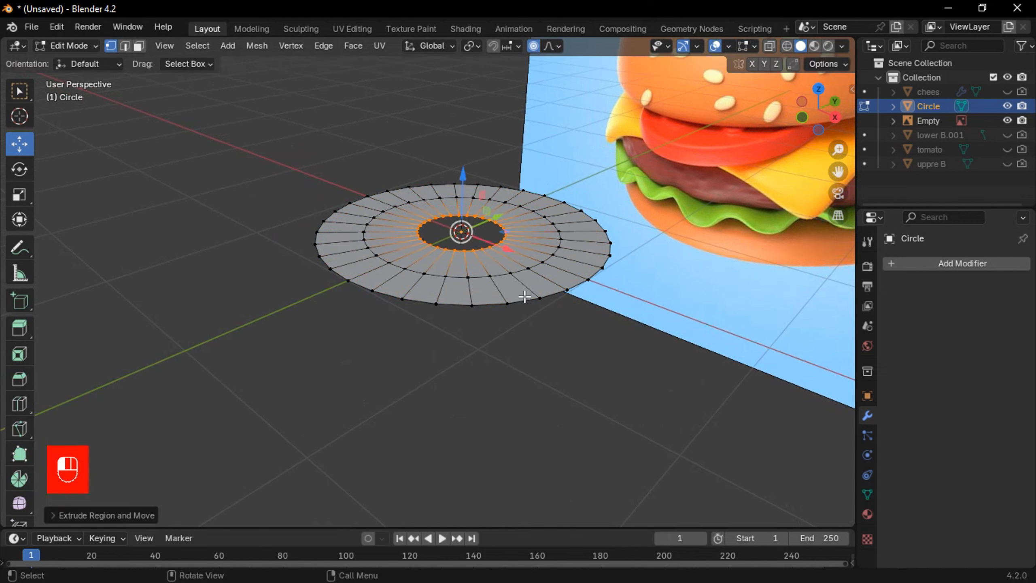
{"action": "key", "text": "f"}
Select the entire disc and extrude it upward about 0.3 m to give it thickness.
{"action": "middle_click_drag", "start_coordinate": [548, 307], "coordinate": [527, 310]}
{"action": "key", "text": "a"}
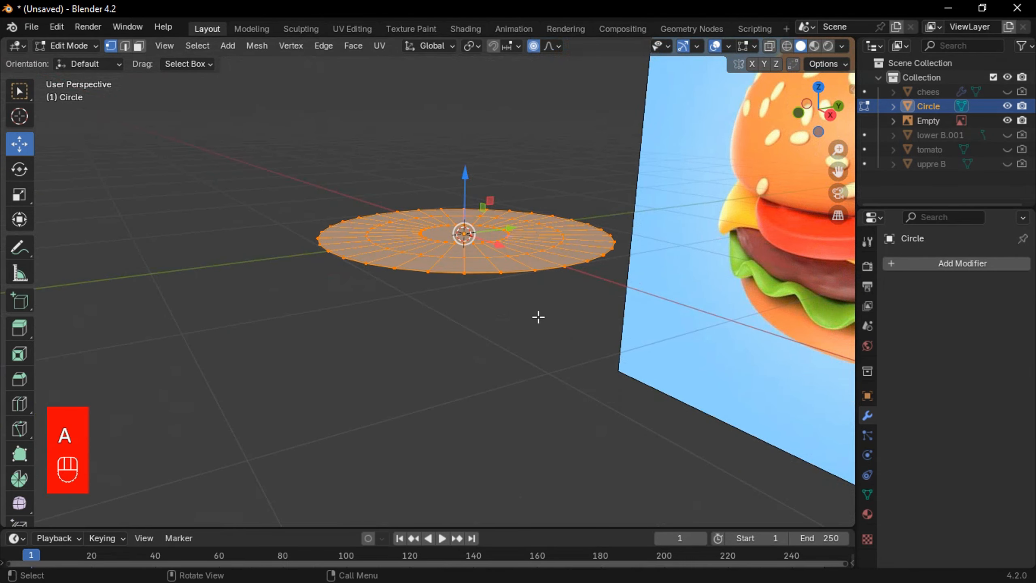
{"action": "key", "text": "e"}
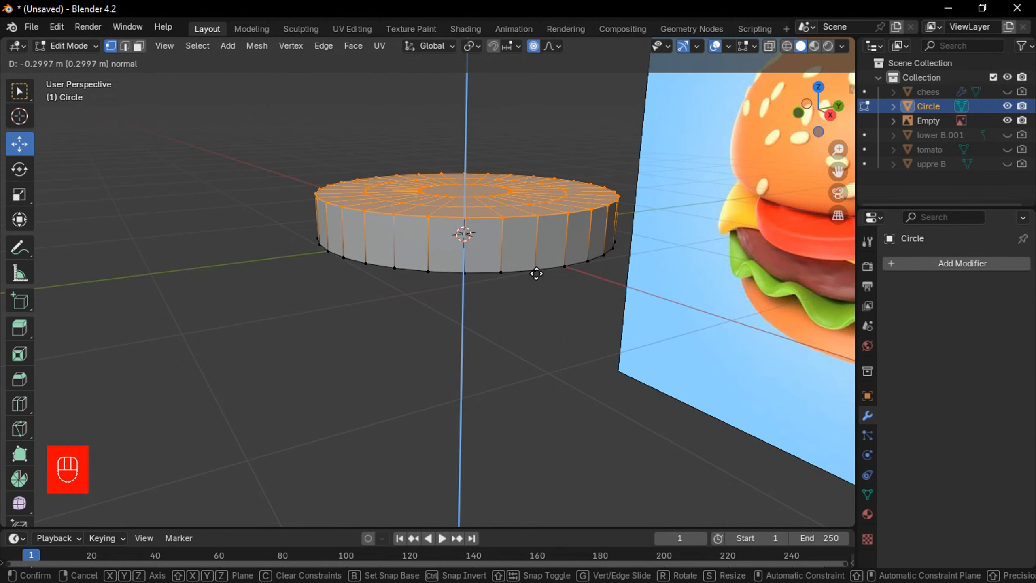
{"action": "left_click", "coordinate": [535, 280]}
Bevel the upper and lower outer edge loops of the disc together by about 0.13 m with 2 segments.
{"action": "middle_click_drag", "start_coordinate": [532, 284], "coordinate": [485, 316]}
{"action": "scroll", "coordinate": [497, 300], "scroll_direction": "up", "scroll_amount": 2}
{"action": "left_click", "coordinate": [125, 46]}
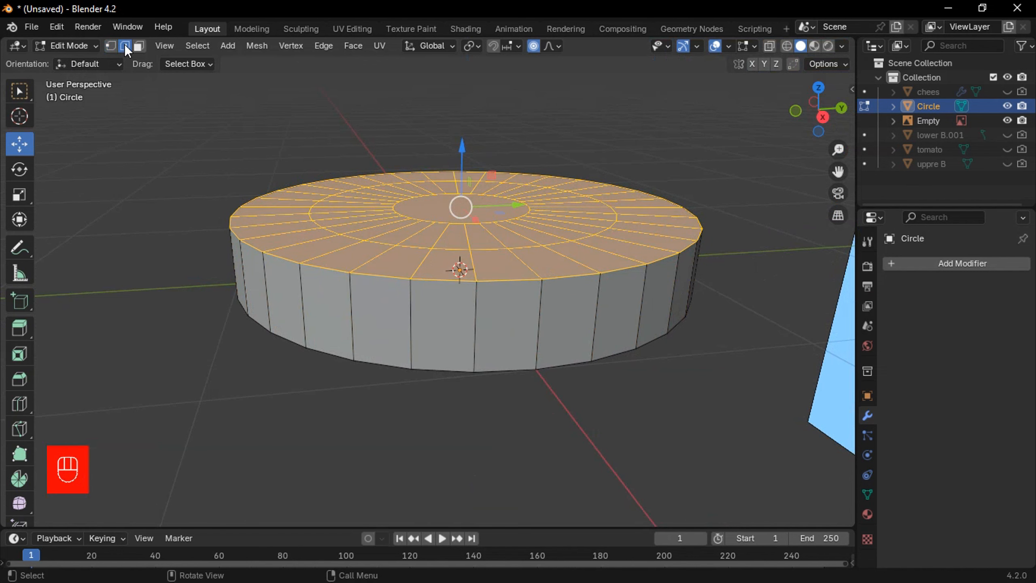
{"action": "left_click", "coordinate": [496, 278], "text": "alt"}
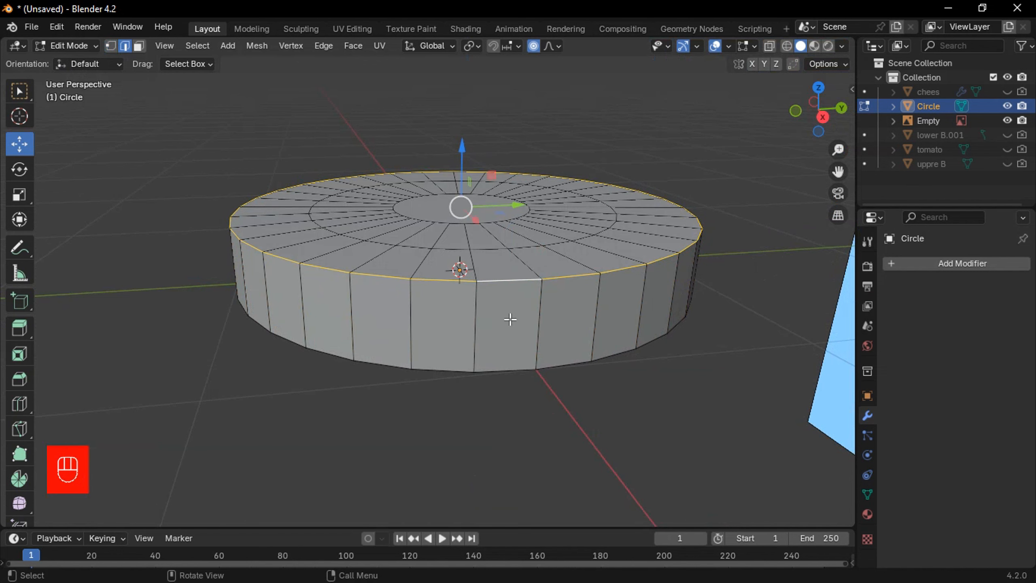
{"action": "left_click", "coordinate": [503, 371], "text": "alt+shift"}
{"action": "middle_click_drag", "start_coordinate": [512, 390], "coordinate": [517, 387]}
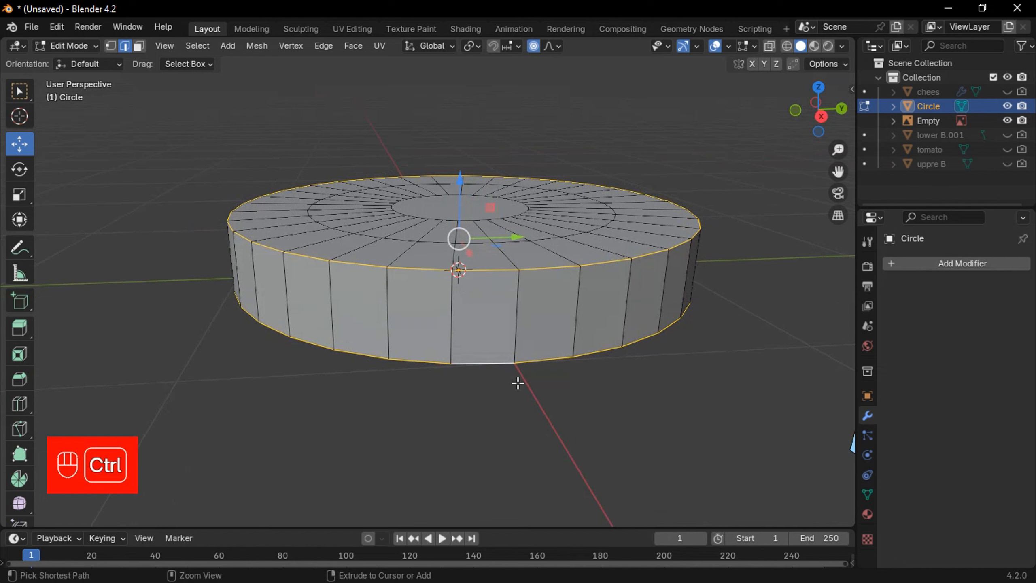
{"action": "key", "text": "ctrl+b"}
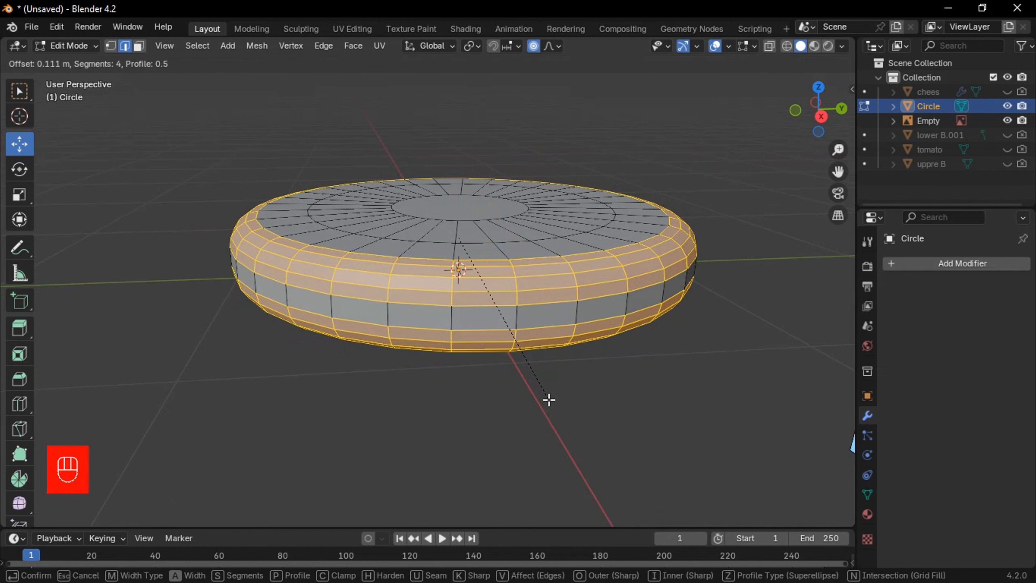
{"action": "scroll", "coordinate": [549, 400], "scroll_direction": "down", "scroll_amount": 2}
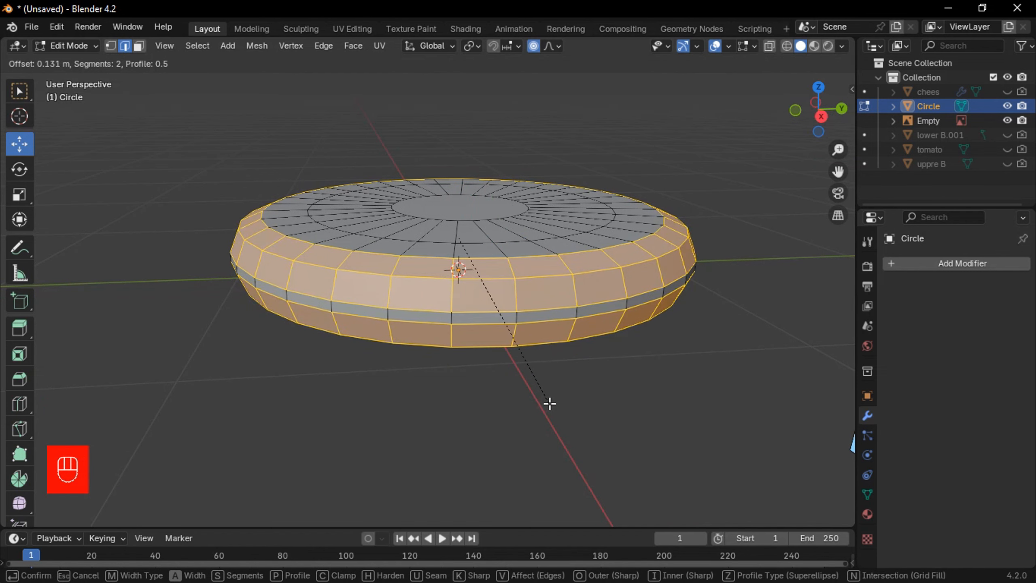
{"action": "left_click", "coordinate": [549, 402]}
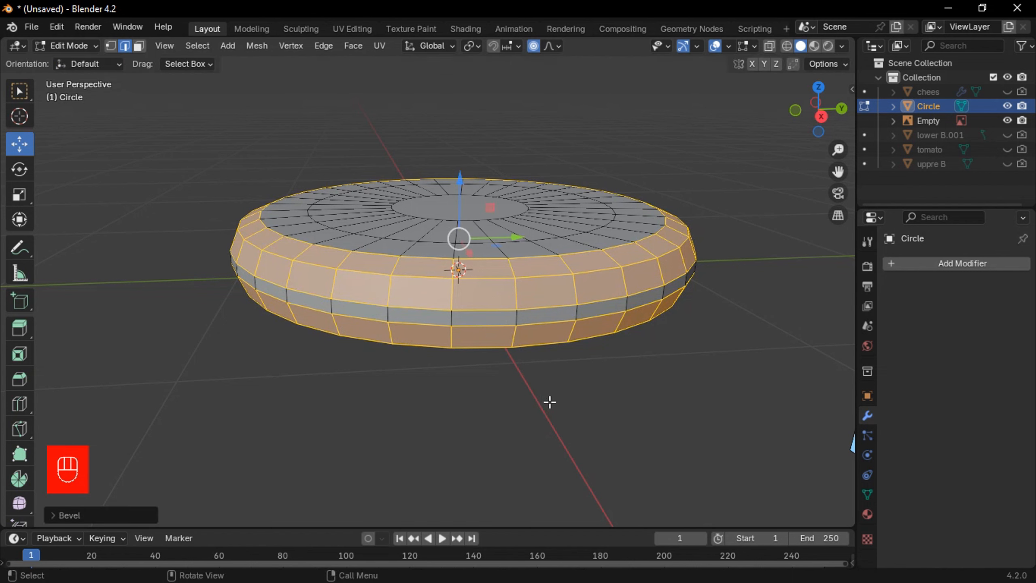
Return to Object Mode and add a Subdivision Surface modifier to the disc with viewport level 2.
{"action": "key", "text": "Tab"}
{"action": "middle_click_drag", "start_coordinate": [456, 375], "coordinate": [626, 317]}
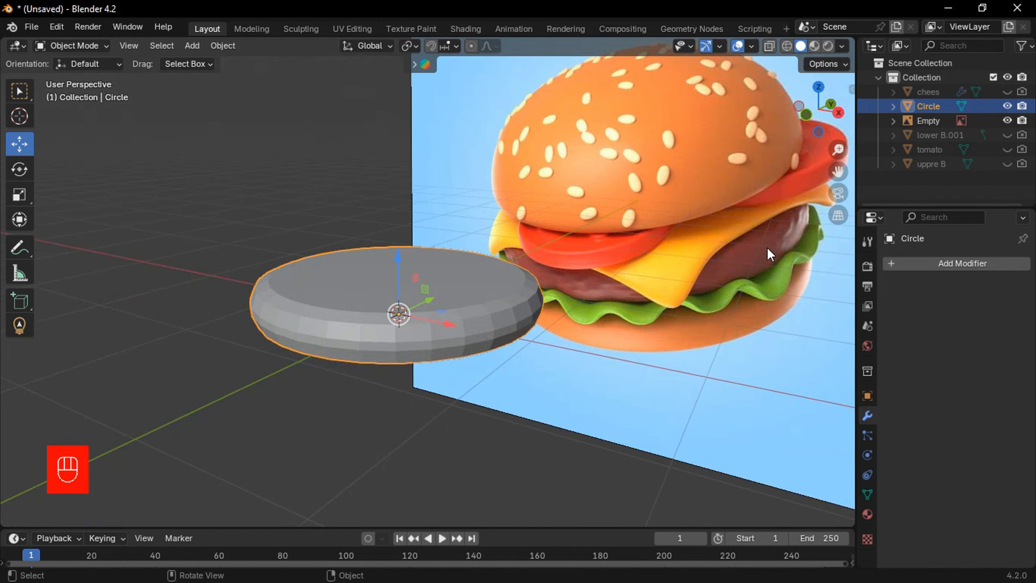
{"action": "middle_click_drag", "start_coordinate": [769, 249], "coordinate": [679, 298]}
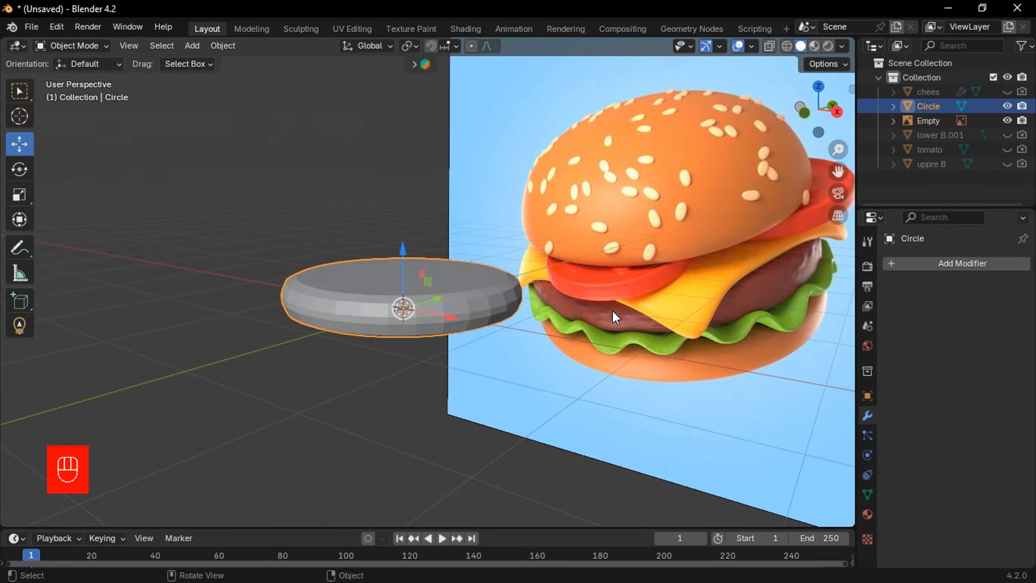
{"action": "middle_click_drag", "start_coordinate": [777, 284], "coordinate": [600, 388]}
{"action": "left_click", "coordinate": [936, 259]}
{"action": "mouse_move", "coordinate": [936, 258]}
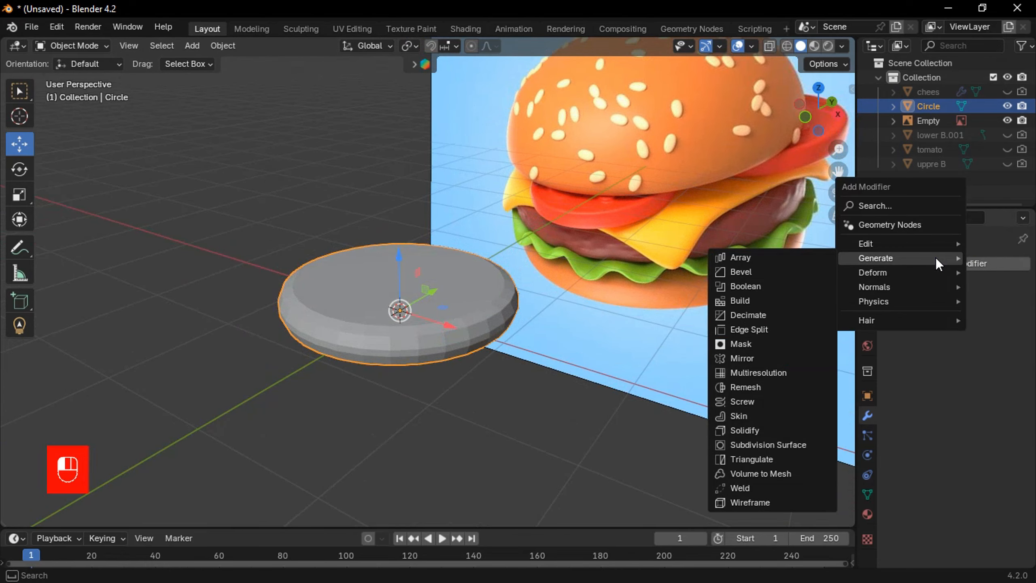
{"action": "left_click", "coordinate": [774, 444]}
{"action": "scroll", "coordinate": [551, 413], "scroll_direction": "up", "scroll_amount": 4}
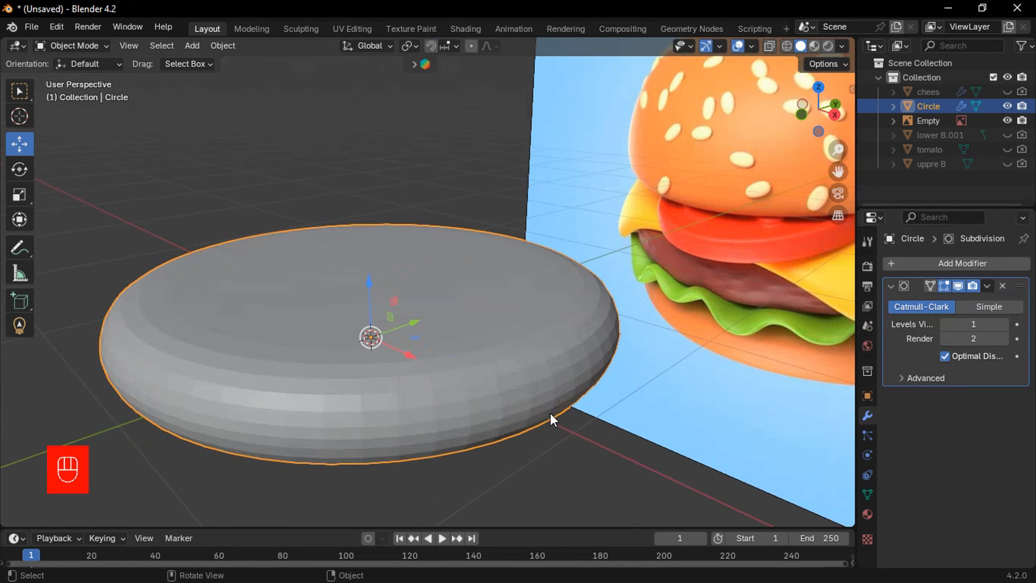
{"action": "left_click", "coordinate": [1003, 322]}
{"action": "left_click", "coordinate": [1004, 322]}
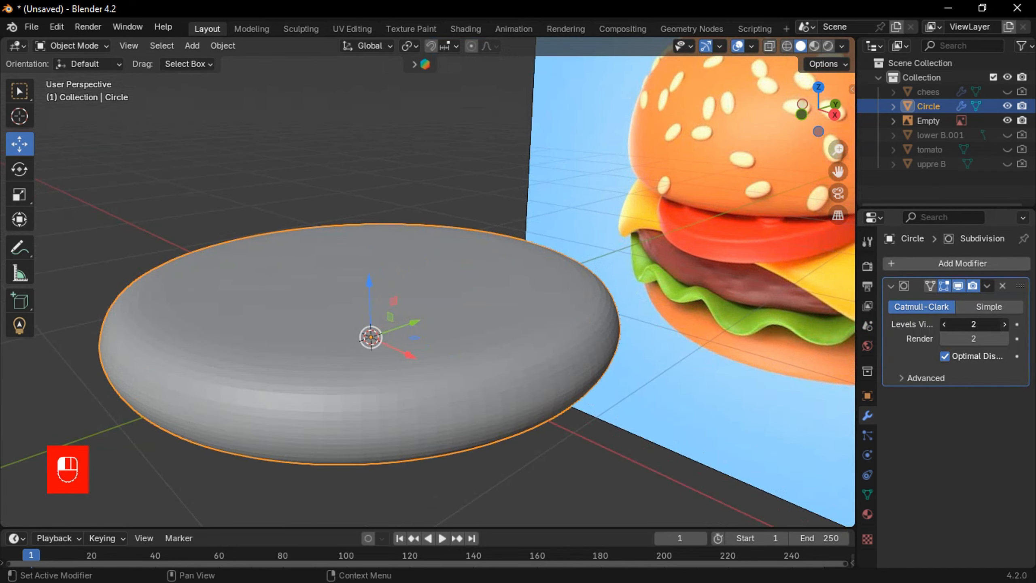
Apply the Subdivision Surface modifier to the disc's mesh.
{"action": "middle_click_drag", "start_coordinate": [688, 365], "coordinate": [720, 362]}
{"action": "left_click", "coordinate": [987, 285]}
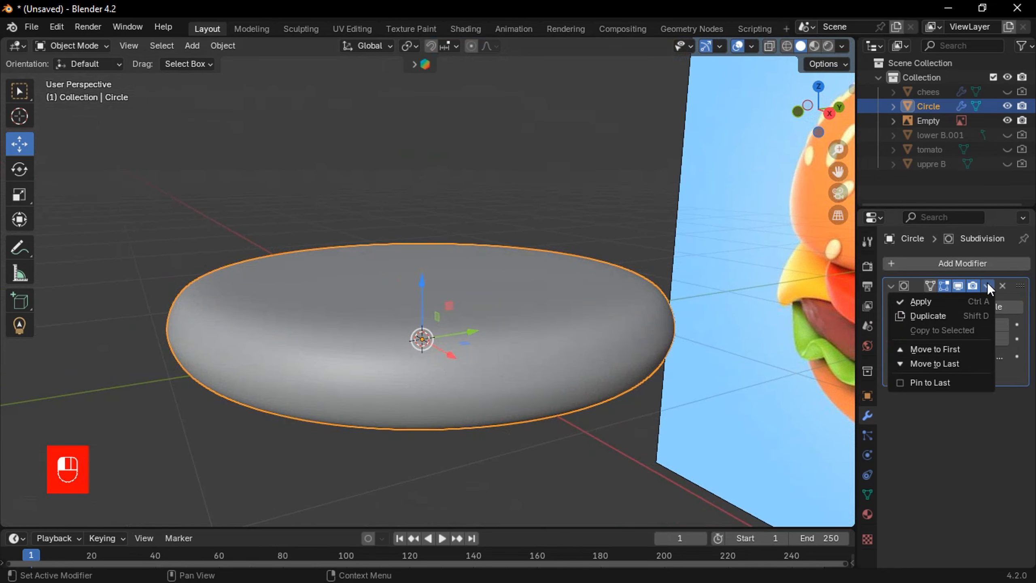
{"action": "left_click", "coordinate": [950, 300]}
Add a Displace modifier to the patty disc and create a new texture for it.
{"action": "left_click", "coordinate": [948, 265]}
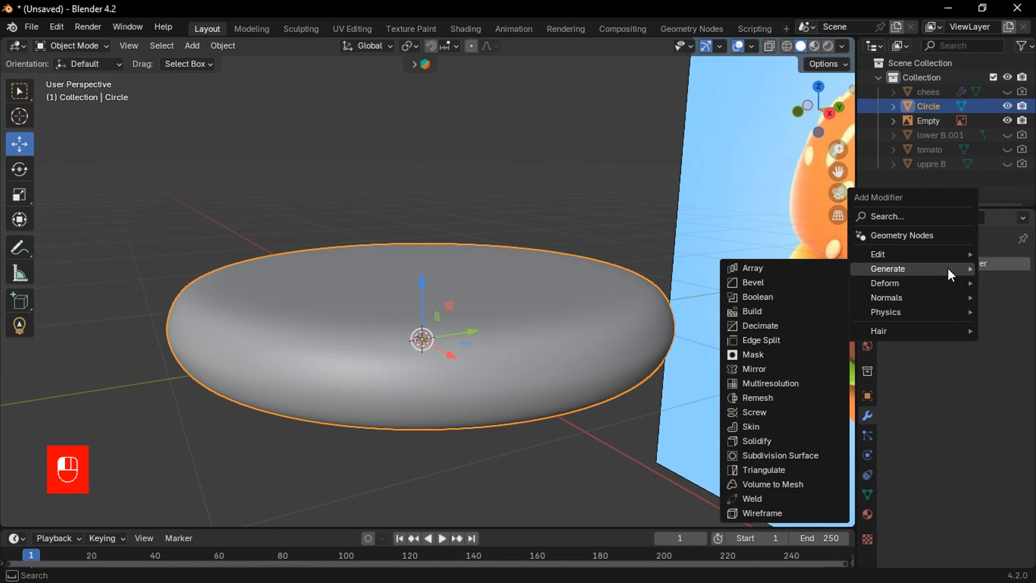
{"action": "mouse_move", "coordinate": [884, 282]}
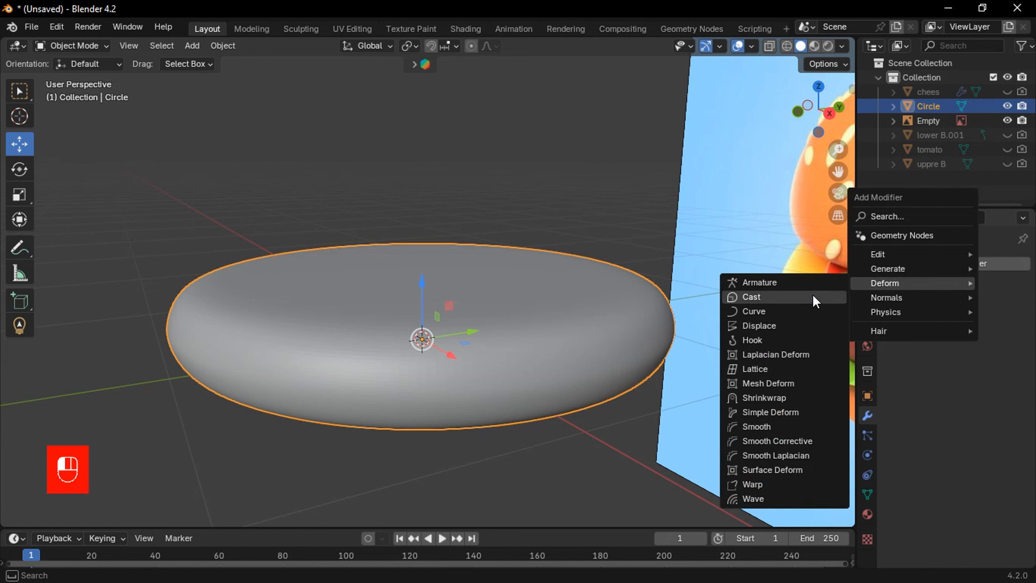
{"action": "left_click", "coordinate": [801, 326]}
{"action": "middle_click_drag", "start_coordinate": [813, 326], "coordinate": [711, 382], "text": "shift"}
{"action": "left_click", "coordinate": [954, 307]}
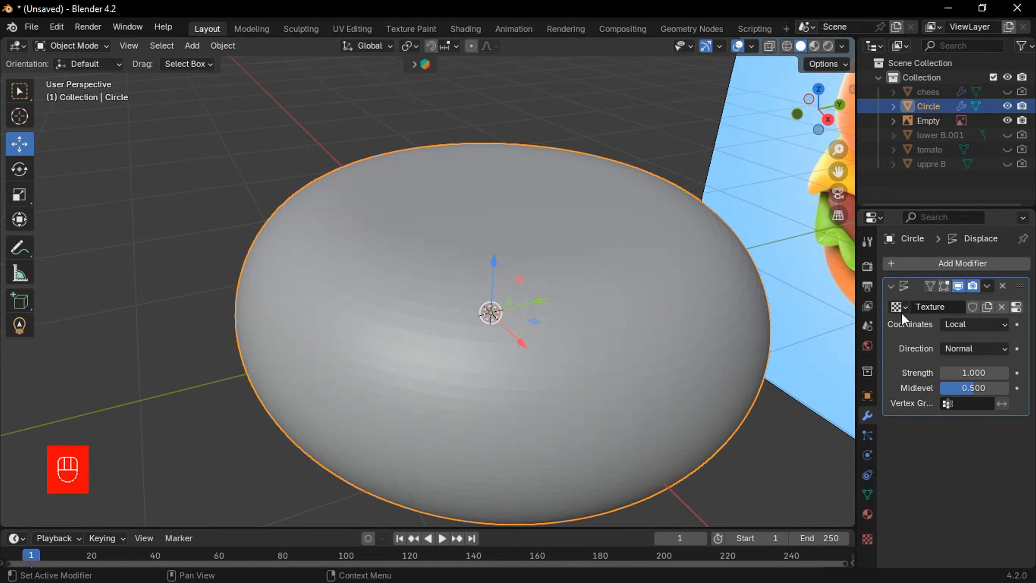
Set the displacement texture's type to Clouds and its size to 0.50.
{"action": "left_click", "coordinate": [868, 538]}
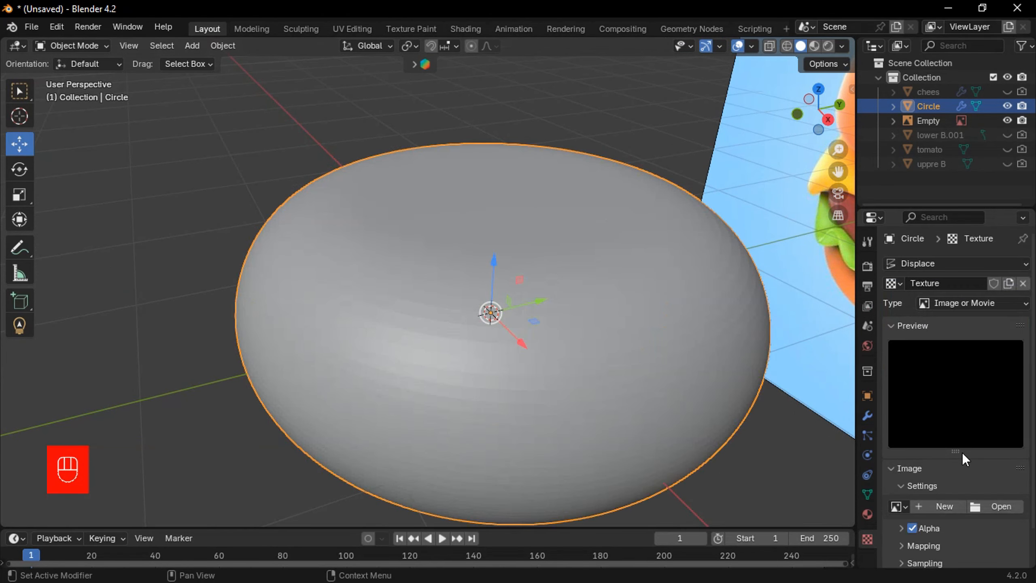
{"action": "left_click", "coordinate": [973, 303]}
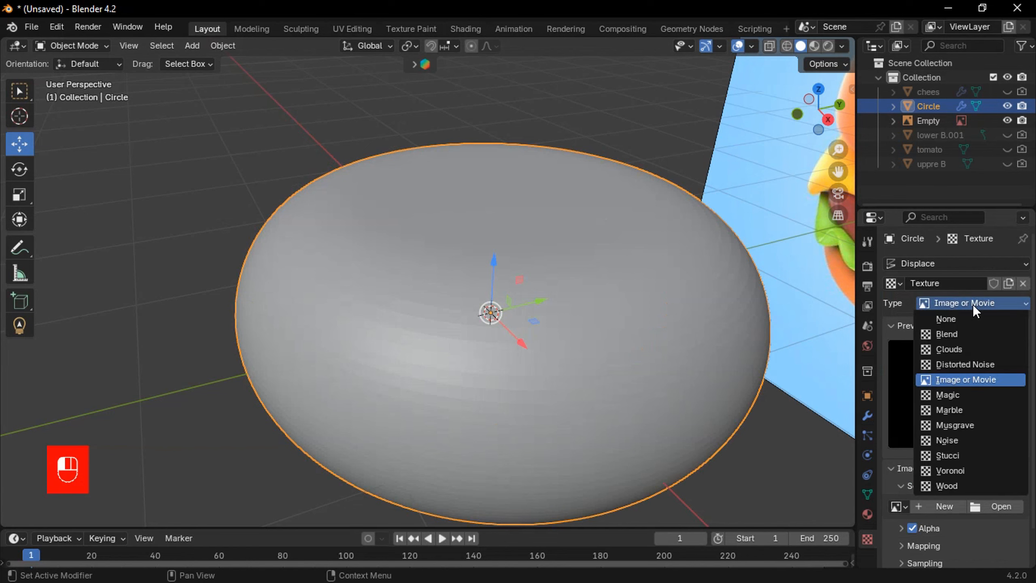
{"action": "left_click", "coordinate": [963, 349]}
{"action": "scroll", "coordinate": [965, 391], "scroll_direction": "down", "scroll_amount": 3}
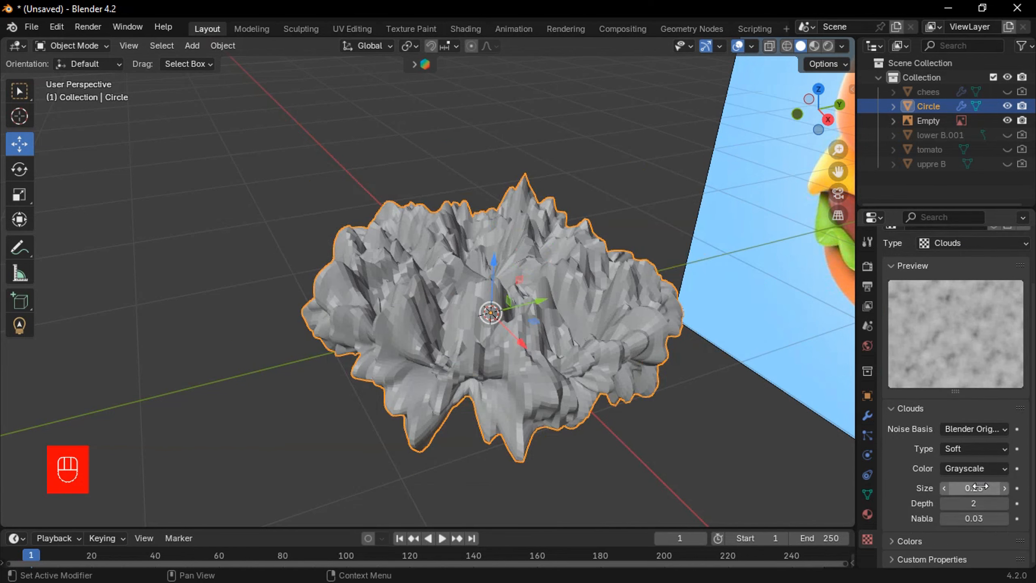
{"action": "left_click_drag", "start_coordinate": [981, 488], "coordinate": [1035, 488], "text": "shift"}
Set the Displace modifier's strength to 0.130.
{"action": "left_click", "coordinate": [867, 416]}
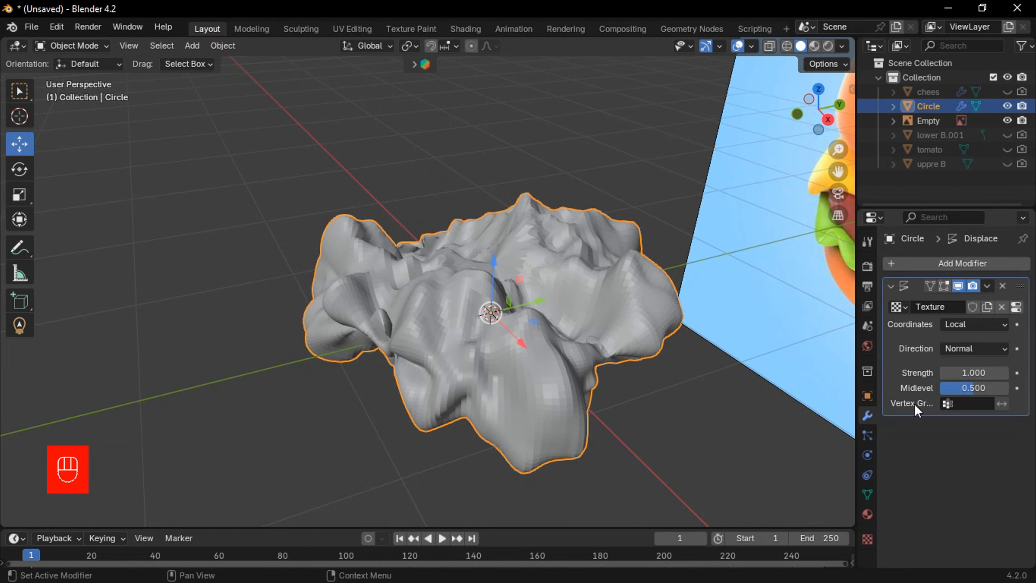
{"action": "left_click_drag", "start_coordinate": [975, 373], "coordinate": [884, 373], "text": "shift"}
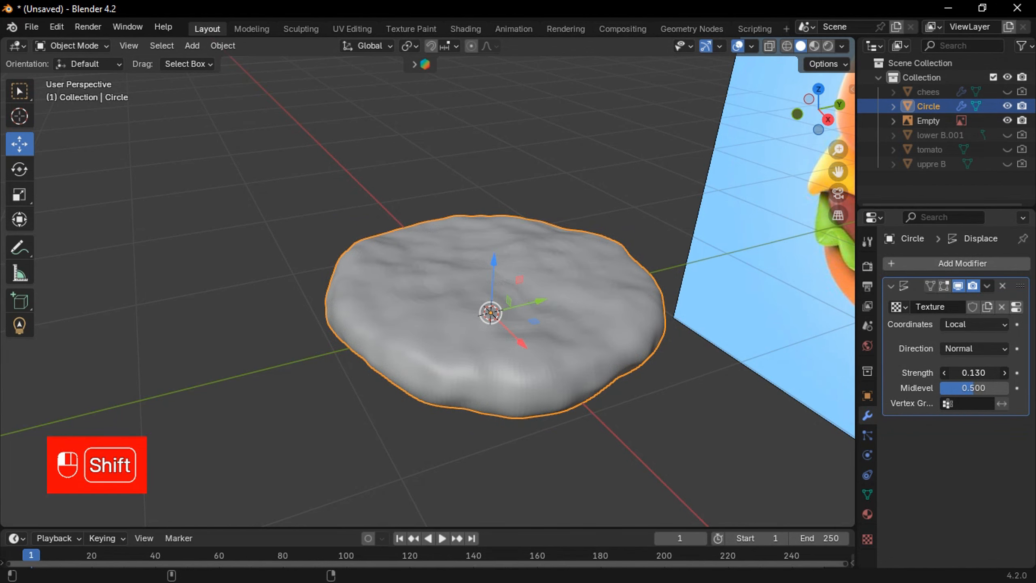
{"action": "left_click_drag", "start_coordinate": [885, 373], "coordinate": [882, 373], "text": "shift"}
Increase the Clouds texture's size for smoother bumps on the patty and set the Displace modifier's strength to 0.180.
{"action": "middle_click_drag", "start_coordinate": [421, 370], "coordinate": [444, 355]}
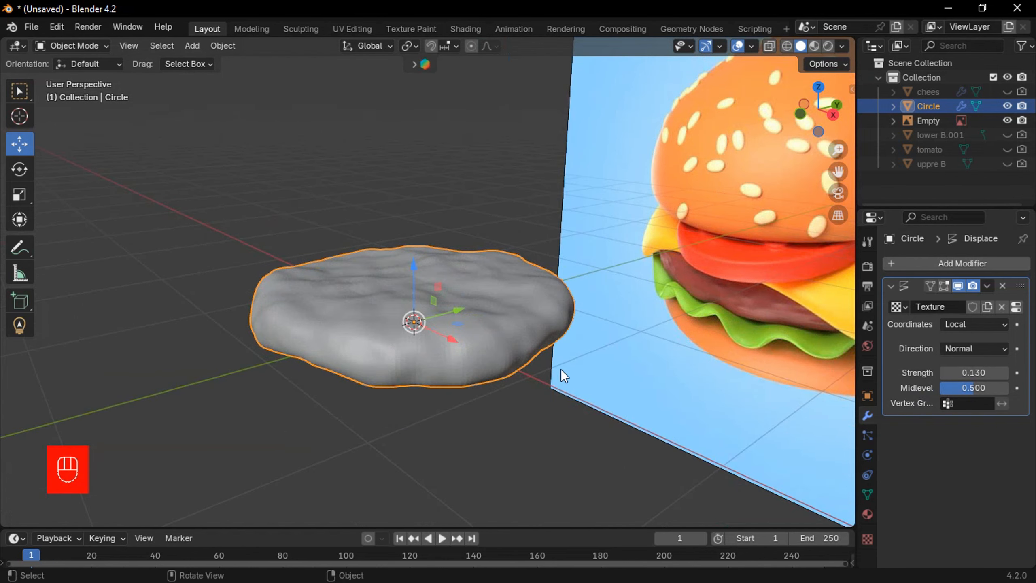
{"action": "left_click", "coordinate": [868, 538]}
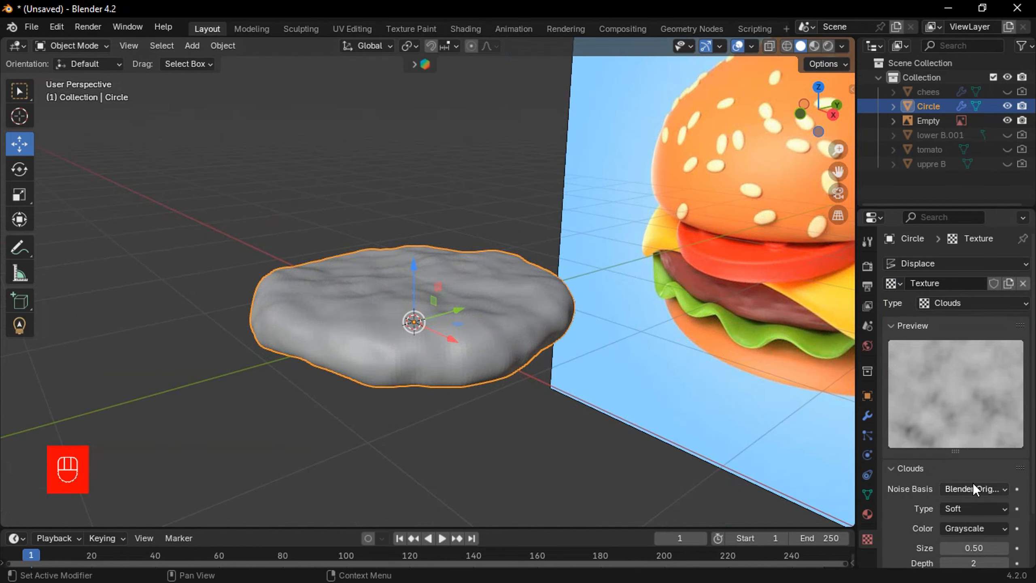
{"action": "scroll", "coordinate": [974, 483], "scroll_direction": "down", "scroll_amount": 3}
{"action": "left_click_drag", "start_coordinate": [979, 489], "coordinate": [1005, 490]}
{"action": "left_click", "coordinate": [868, 415]}
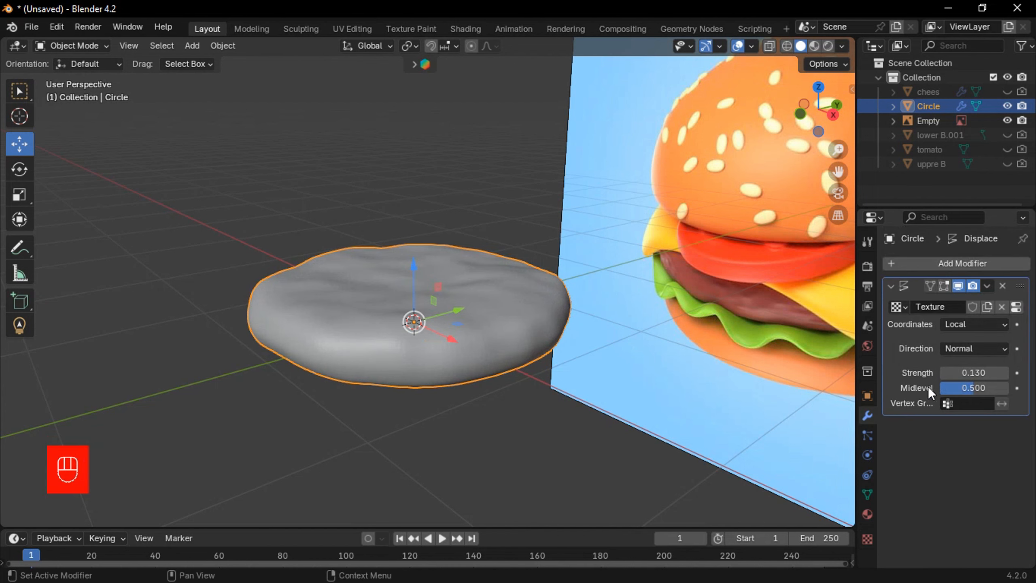
{"action": "mouse_move", "coordinate": [975, 373]}
{"action": "left_mouse_down", "text": "shift"}
{"action": "mouse_move", "coordinate": [987, 373]}
{"action": "mouse_move", "coordinate": [967, 373]}
{"action": "left_mouse_up", "text": "shift"}
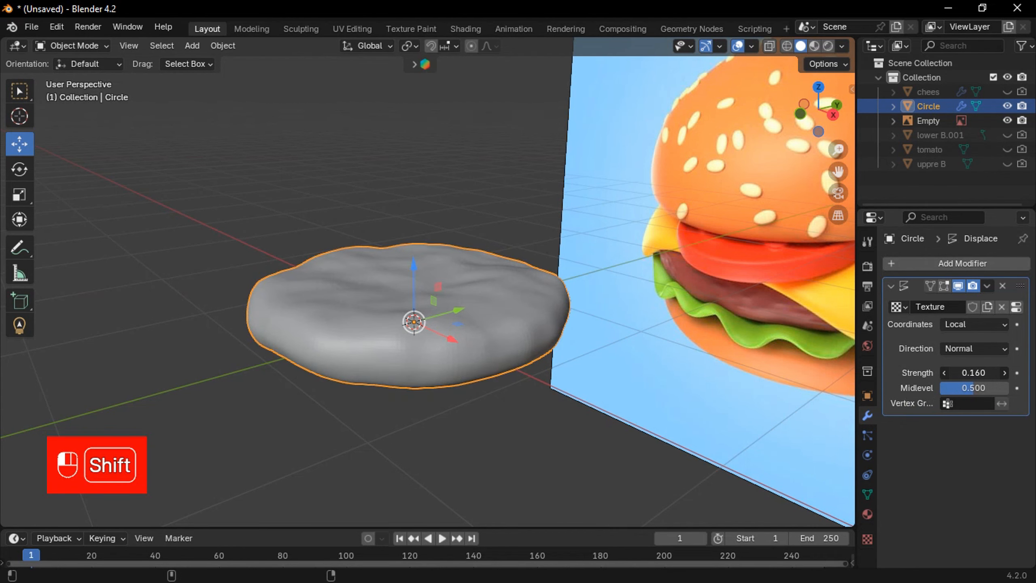
{"action": "middle_click_drag", "start_coordinate": [633, 316], "coordinate": [465, 372]}
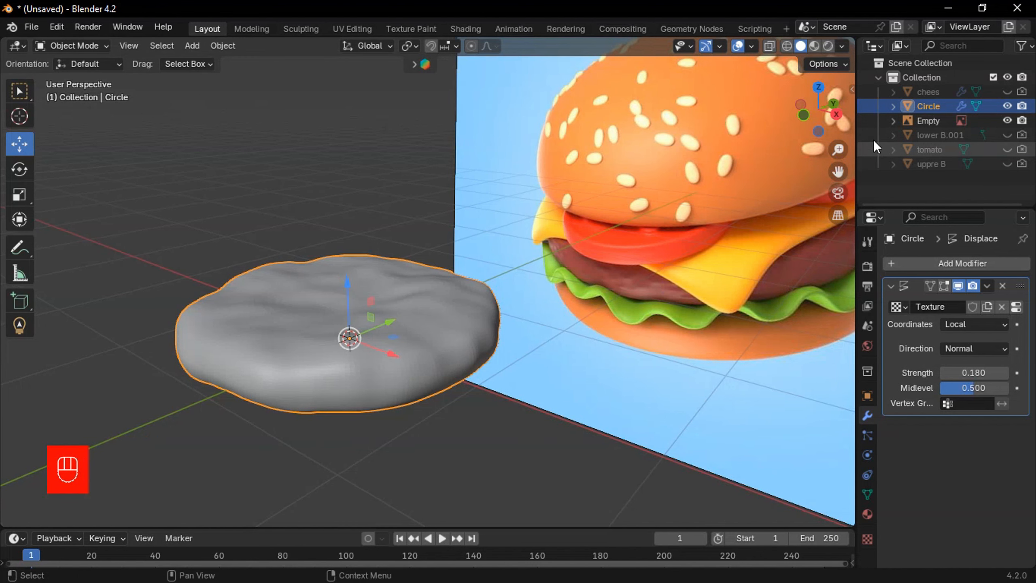
Rename the patty object as beff and hide it in the viewport.
{"action": "double_click", "coordinate": [930, 105]}
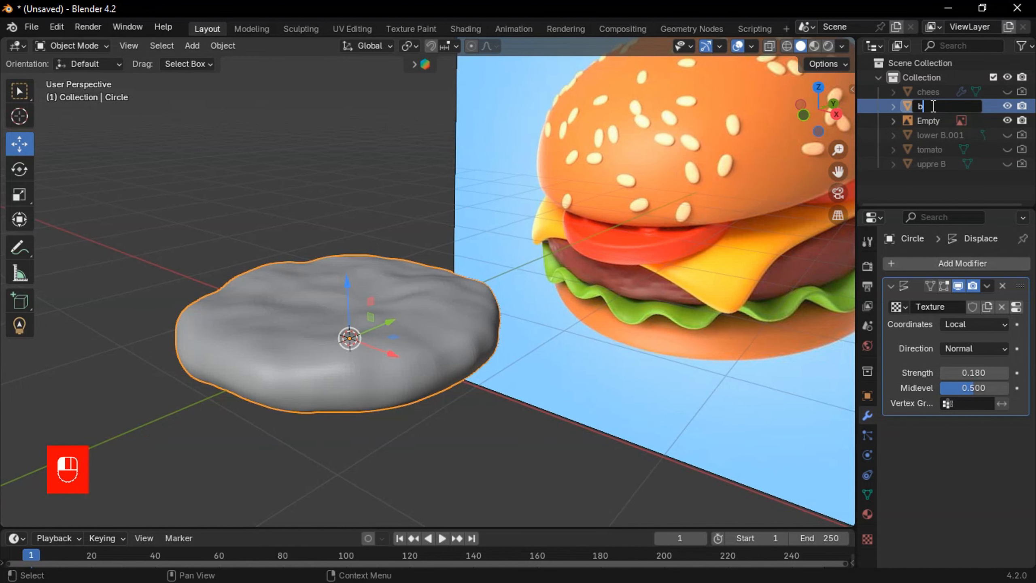
{"action": "type", "text": "beff"}
{"action": "key", "text": "Return"}
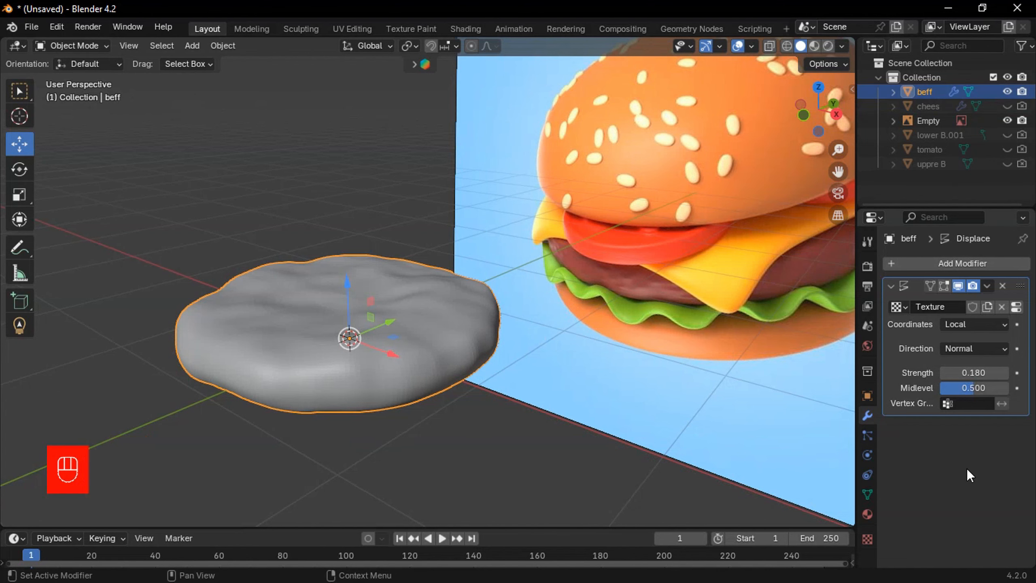
{"action": "left_click", "coordinate": [1007, 92]}
Add a mesh circle at the scene's origin for the lettuce.
{"action": "scroll", "coordinate": [455, 338], "scroll_direction": "down", "scroll_amount": 1}
{"action": "middle_click_drag", "start_coordinate": [420, 369], "coordinate": [427, 379], "text": "shift"}
{"action": "key", "text": "shift+a"}
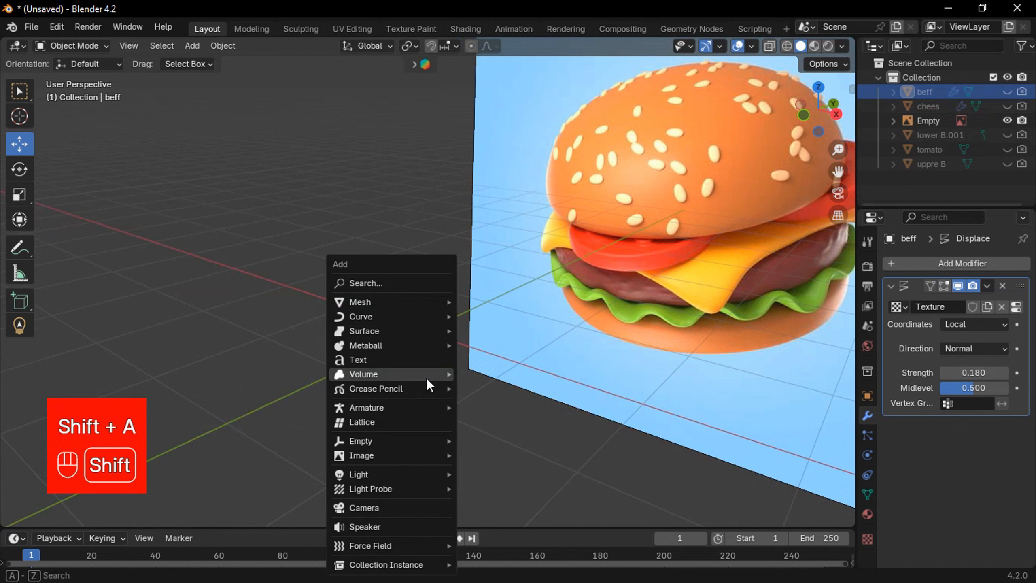
{"action": "mouse_move", "coordinate": [387, 303]}
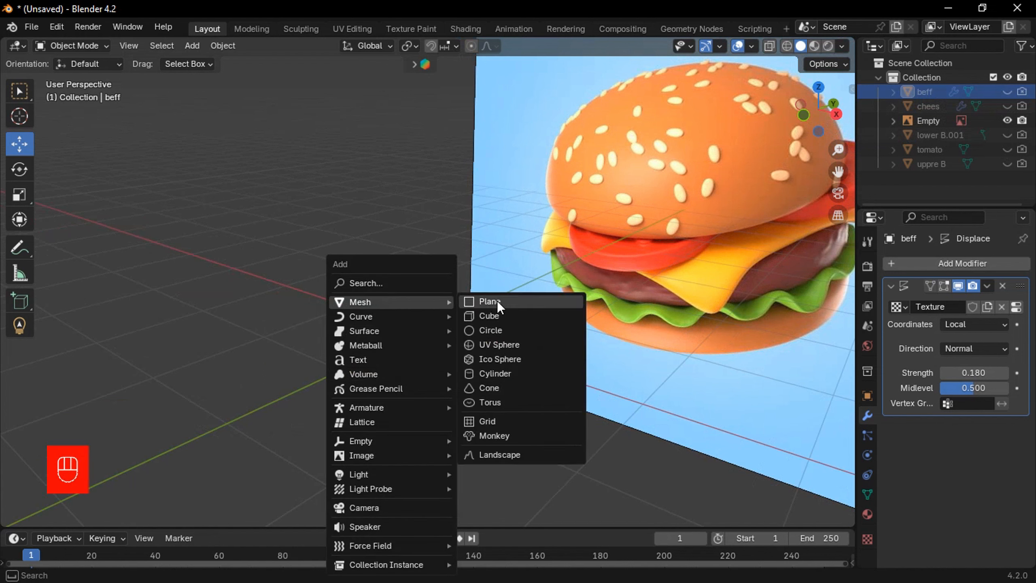
{"action": "left_click", "coordinate": [513, 329]}
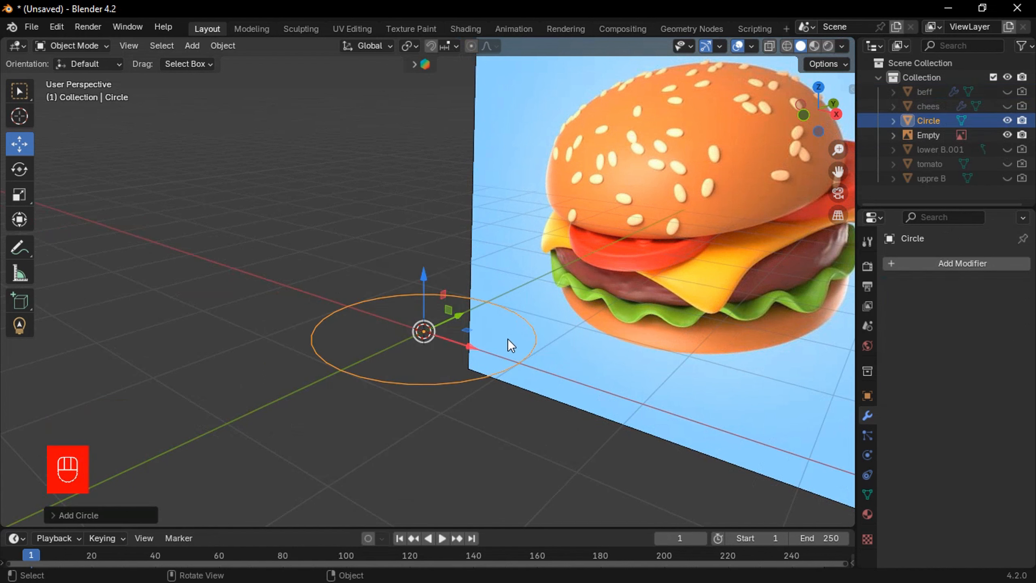
Extrude the circle's edge loop inward twice by scaling it down, and fill the remaining centre with a face.
{"action": "key", "text": "Tab"}
{"action": "middle_click_drag", "start_coordinate": [498, 361], "coordinate": [564, 390]}
{"action": "scroll", "coordinate": [522, 424], "scroll_direction": "up", "scroll_amount": 3}
{"action": "key", "text": "e"}
{"action": "key", "text": "s"}
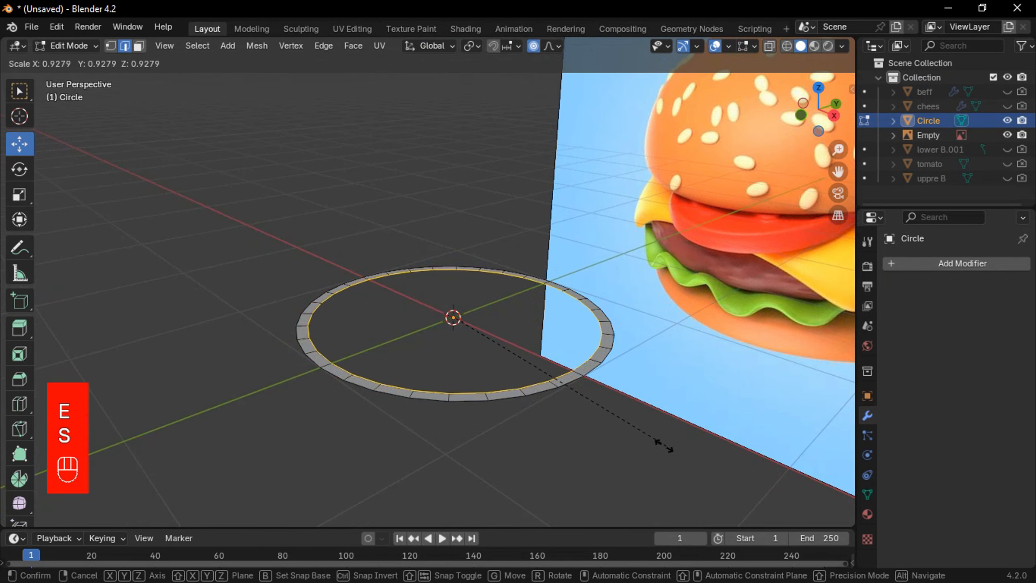
{"action": "left_click", "coordinate": [596, 424]}
{"action": "key", "text": "e"}
{"action": "key", "text": "s"}
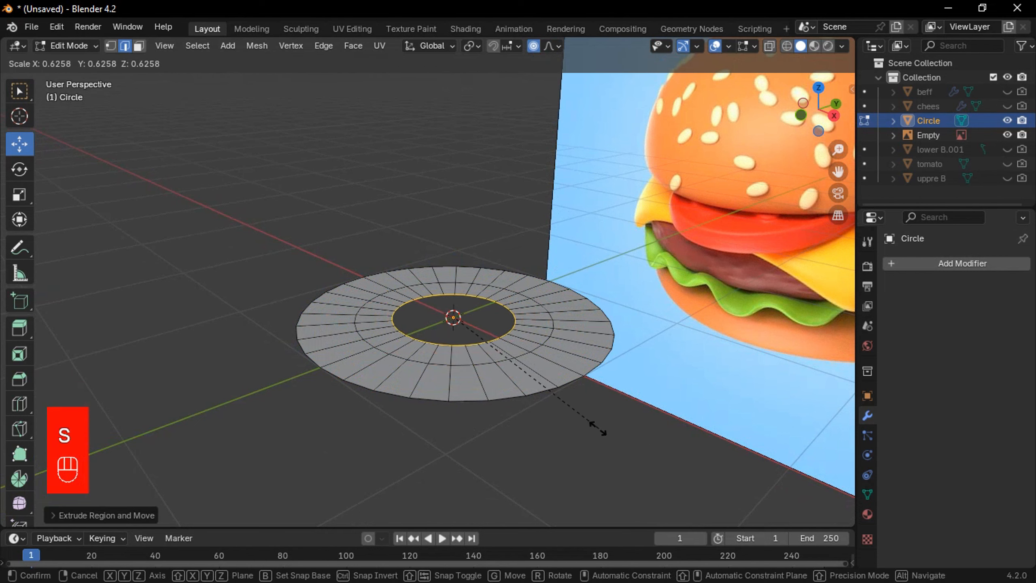
{"action": "left_click", "coordinate": [556, 413]}
{"action": "key", "text": "f"}
Select every other vertex around the disc's outer rim in vertex mode.
{"action": "scroll", "coordinate": [556, 421], "scroll_direction": "up", "scroll_amount": 2}
{"action": "middle_click_drag", "start_coordinate": [556, 431], "coordinate": [553, 491]}
{"action": "middle_click_drag", "start_coordinate": [553, 492], "coordinate": [546, 449], "text": "shift"}
{"action": "left_click", "coordinate": [110, 46]}
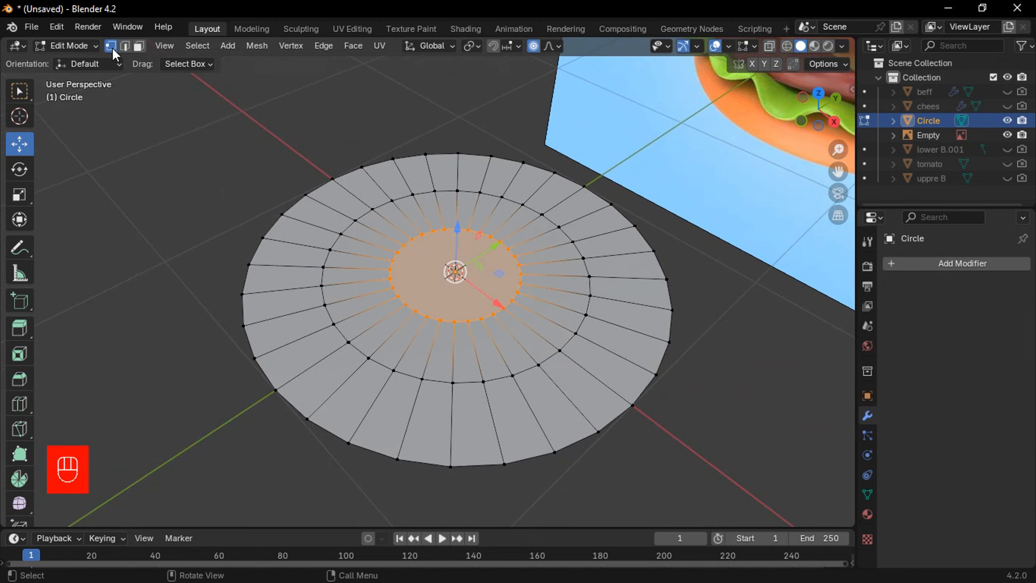
{"action": "middle_click_drag", "start_coordinate": [383, 381], "coordinate": [350, 364], "text": "shift"}
{"action": "left_click", "coordinate": [406, 445]}
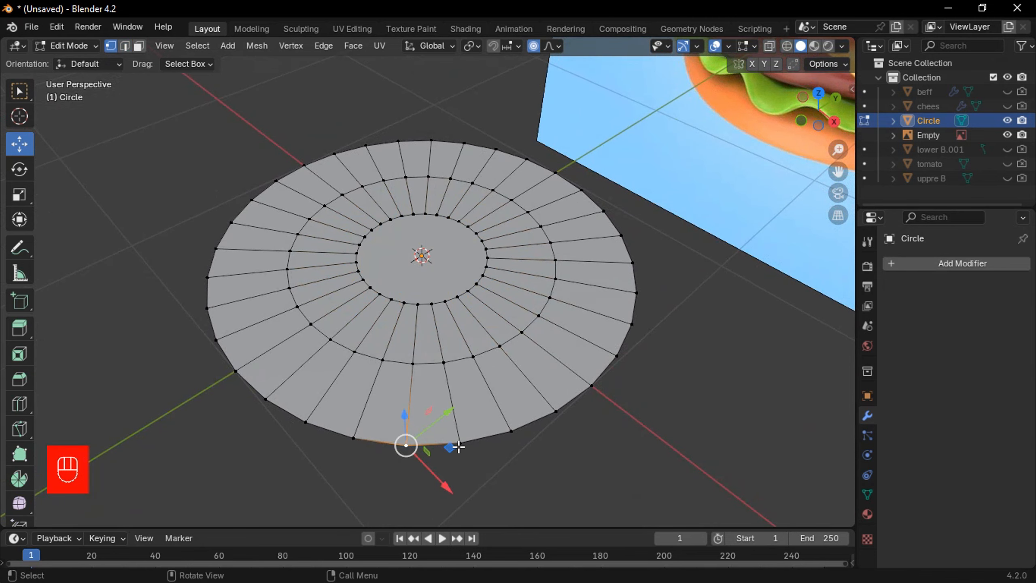
{"action": "left_click", "coordinate": [510, 432], "text": "shift"}
{"action": "left_click", "coordinate": [591, 386], "text": "shift"}
{"action": "left_click", "coordinate": [632, 324], "text": "shift"}
{"action": "left_click", "coordinate": [633, 262], "text": "shift"}
{"action": "left_click", "coordinate": [604, 211], "text": "shift"}
{"action": "left_click", "coordinate": [555, 172], "text": "shift"}
{"action": "left_click", "coordinate": [491, 149], "text": "shift"}
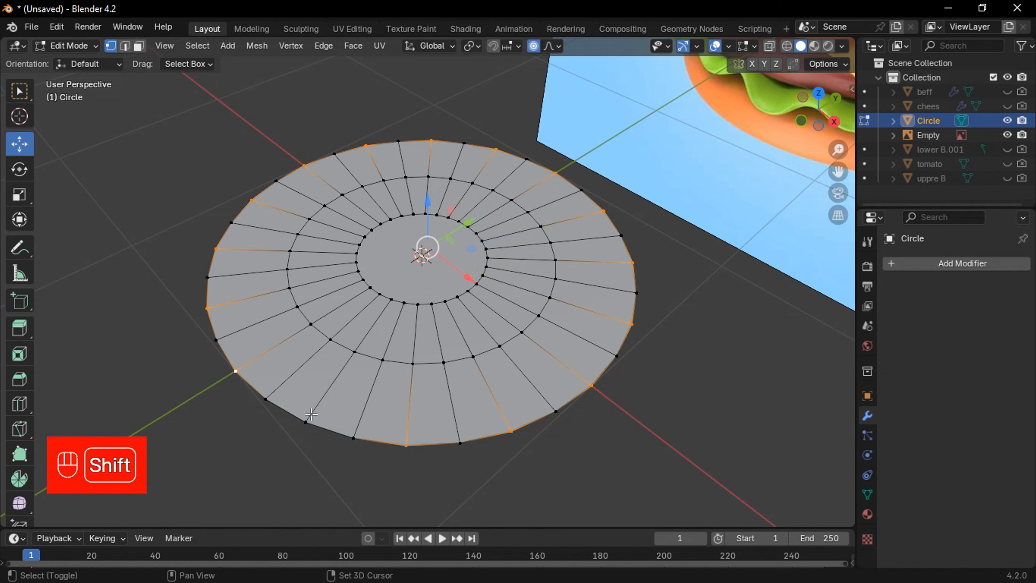
Turn off proportional editing and raise the selected rim vertices along Z to form a zigzag edge.
{"action": "middle_click_drag", "start_coordinate": [314, 420], "coordinate": [380, 277]}
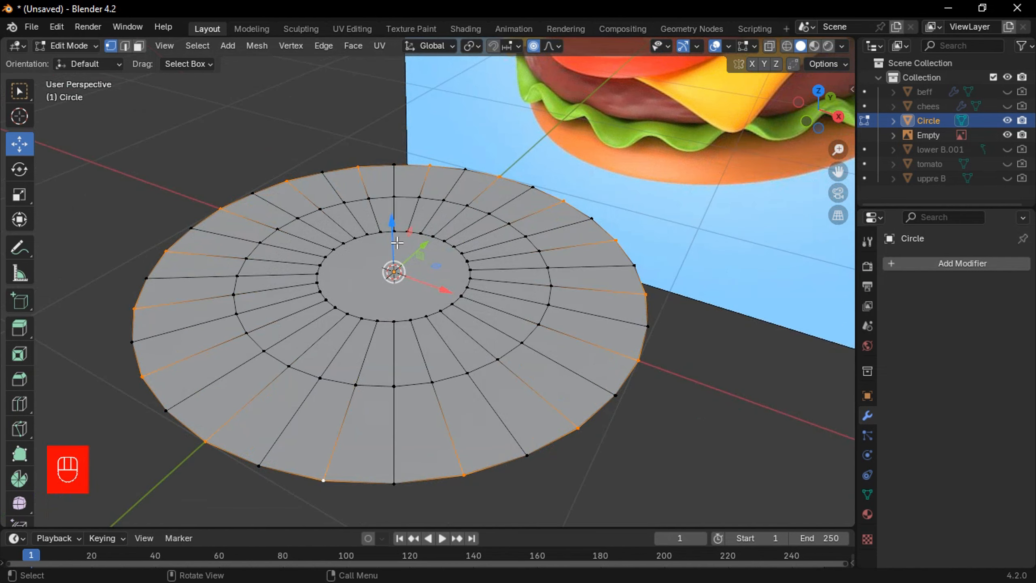
{"action": "left_click_drag", "start_coordinate": [397, 243], "coordinate": [398, 227]}
{"action": "middle_click_drag", "start_coordinate": [399, 227], "coordinate": [449, 239], "text": "shift"}
{"action": "left_click", "coordinate": [534, 45]}
{"action": "left_click_drag", "start_coordinate": [449, 238], "coordinate": [457, 186]}
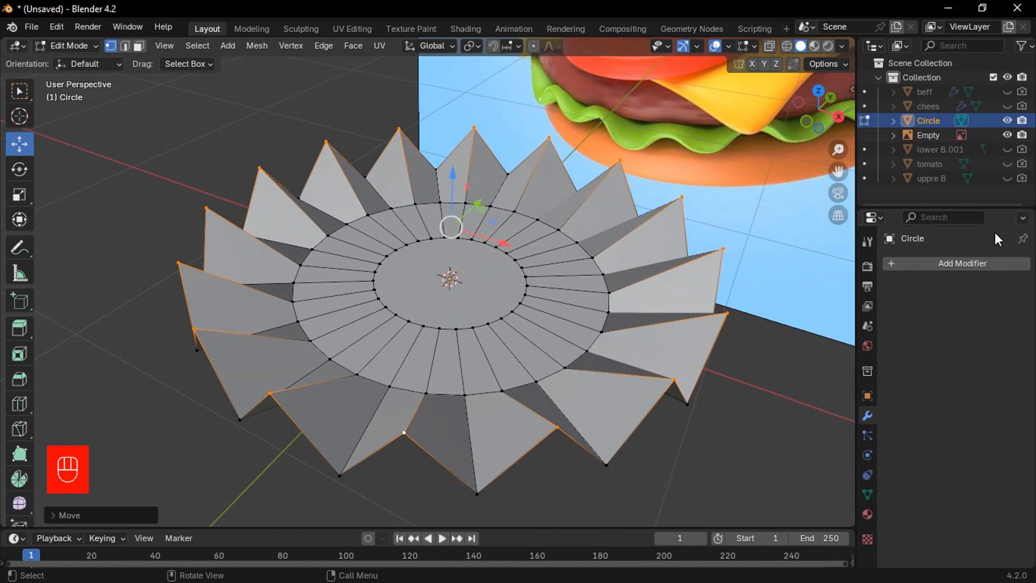
Add a Subdivision Surface modifier with viewport level 2 and adjust the height of the selected rim vertices for softer waves.
{"action": "left_click", "coordinate": [961, 260]}
{"action": "mouse_move", "coordinate": [918, 257]}
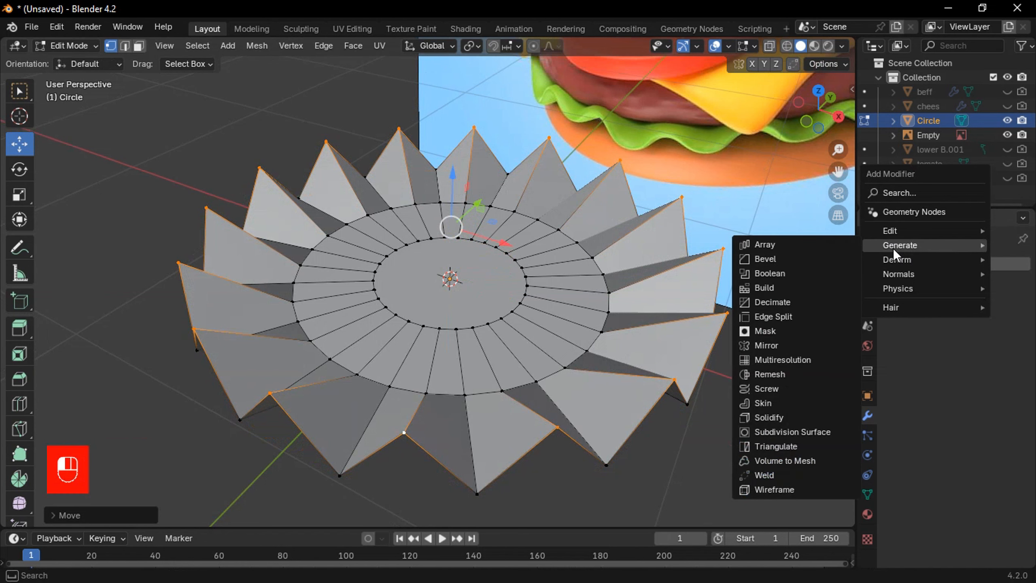
{"action": "left_click", "coordinate": [778, 433]}
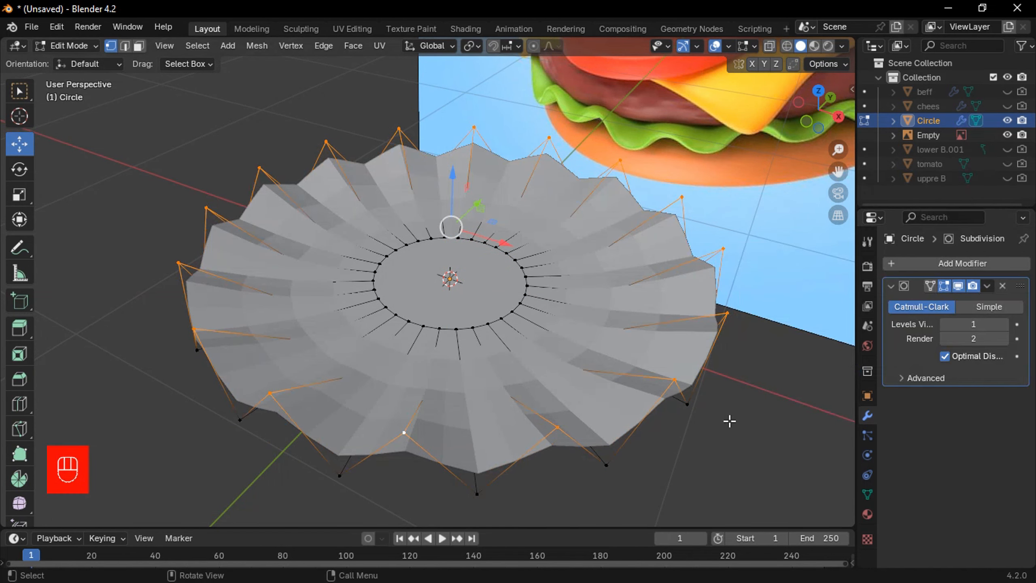
{"action": "left_click_drag", "start_coordinate": [456, 174], "coordinate": [475, 127]}
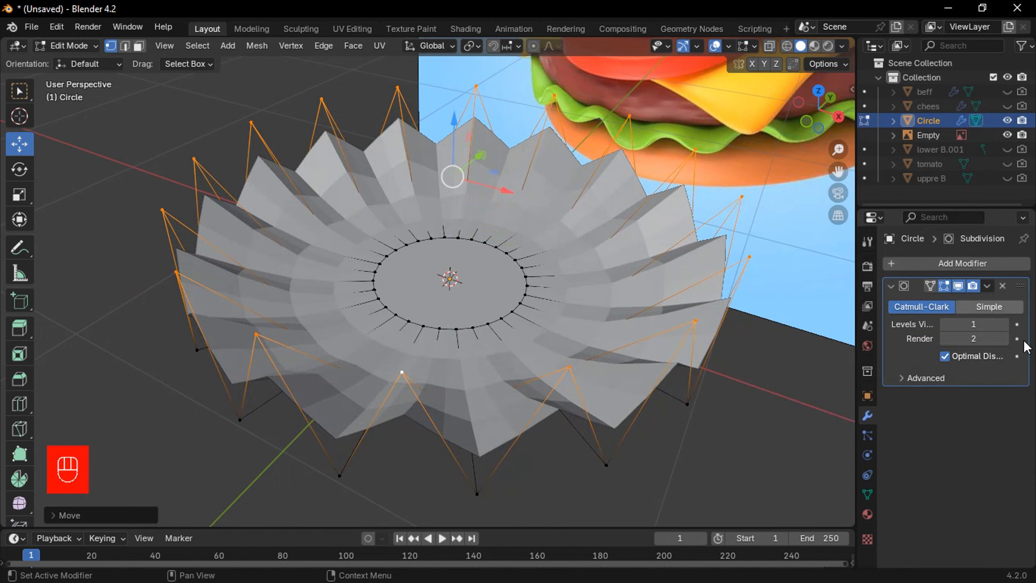
{"action": "left_click", "coordinate": [1006, 324]}
{"action": "middle_click_drag", "start_coordinate": [812, 314], "coordinate": [788, 285]}
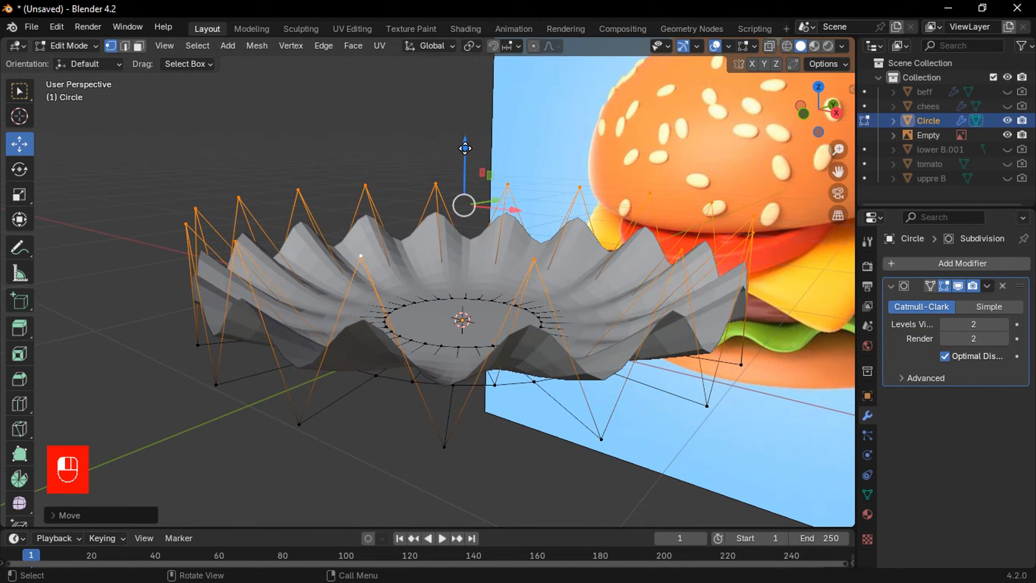
{"action": "left_click_drag", "start_coordinate": [465, 148], "coordinate": [465, 181]}
Add a Solidify modifier to the wavy disc and place it above the Subdivision Surface modifier in the stack.
{"action": "left_click", "coordinate": [967, 266]}
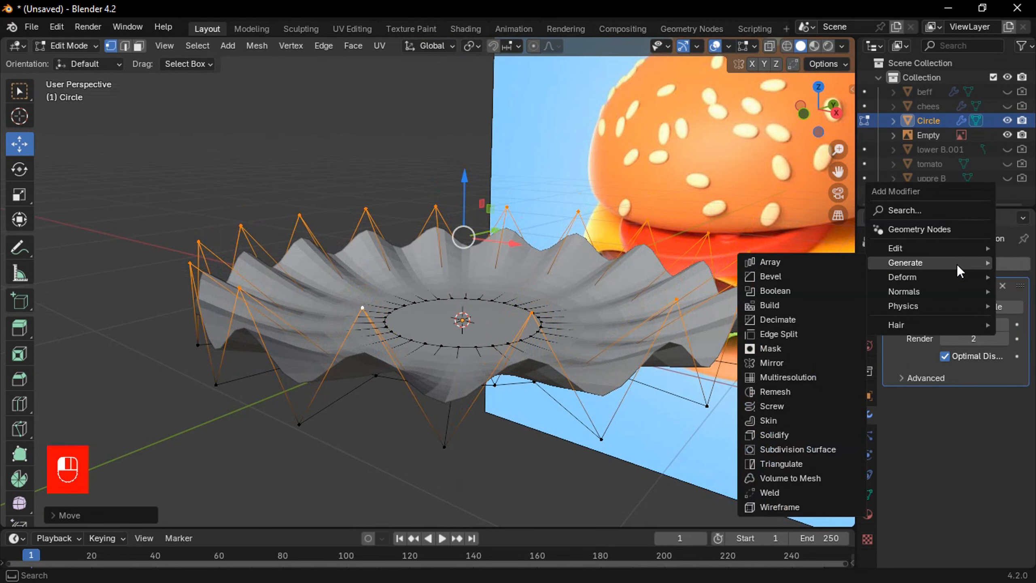
{"action": "mouse_move", "coordinate": [930, 262]}
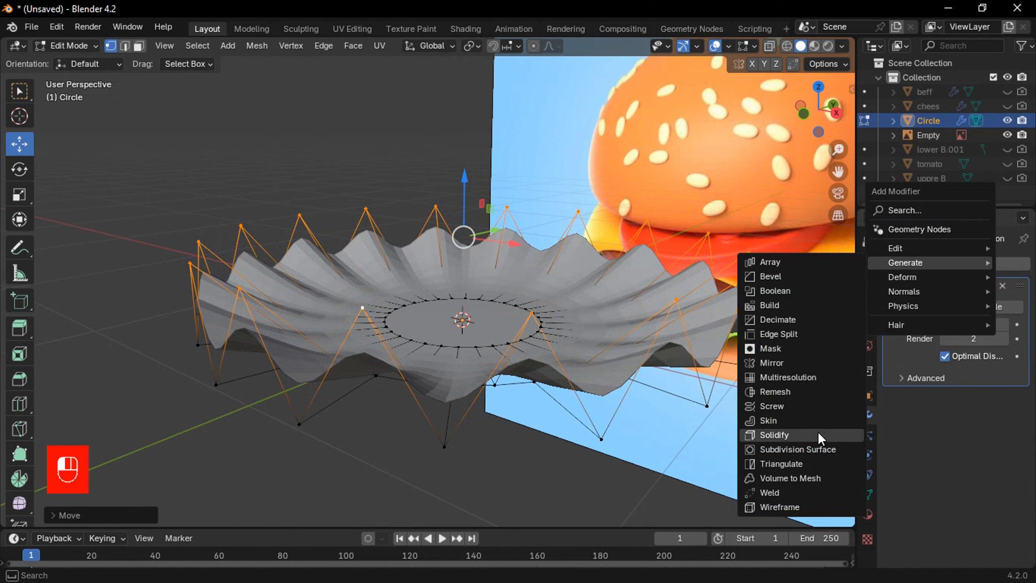
{"action": "left_click", "coordinate": [800, 435]}
{"action": "middle_click_drag", "start_coordinate": [797, 434], "coordinate": [775, 425]}
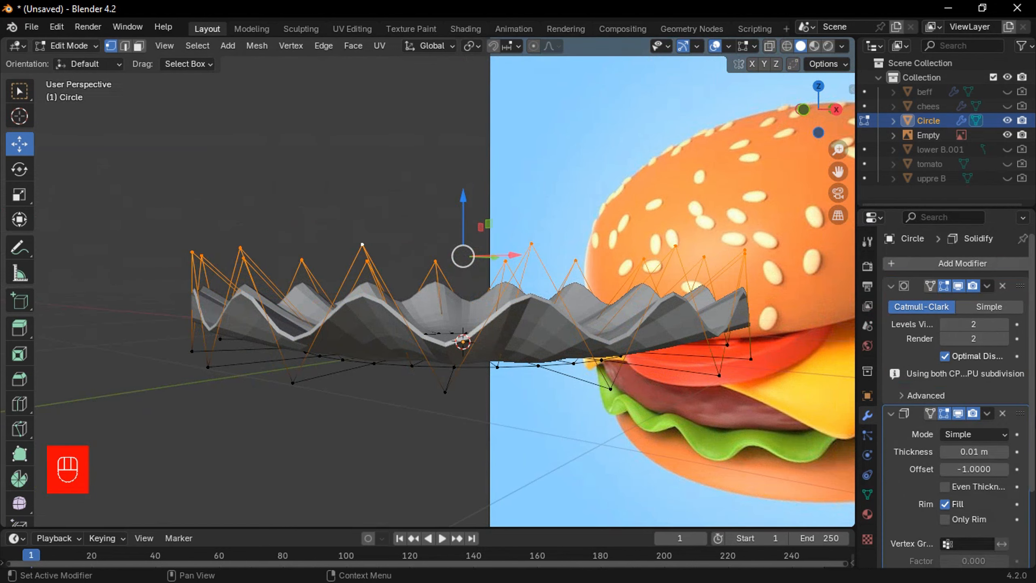
{"action": "left_click_drag", "start_coordinate": [1025, 414], "coordinate": [1020, 329]}
Set the Solidify modifier's thickness to about 0.073 m.
{"action": "middle_click_drag", "start_coordinate": [518, 343], "coordinate": [515, 408]}
{"action": "left_click_drag", "start_coordinate": [987, 327], "coordinate": [1012, 326], "text": "shift"}
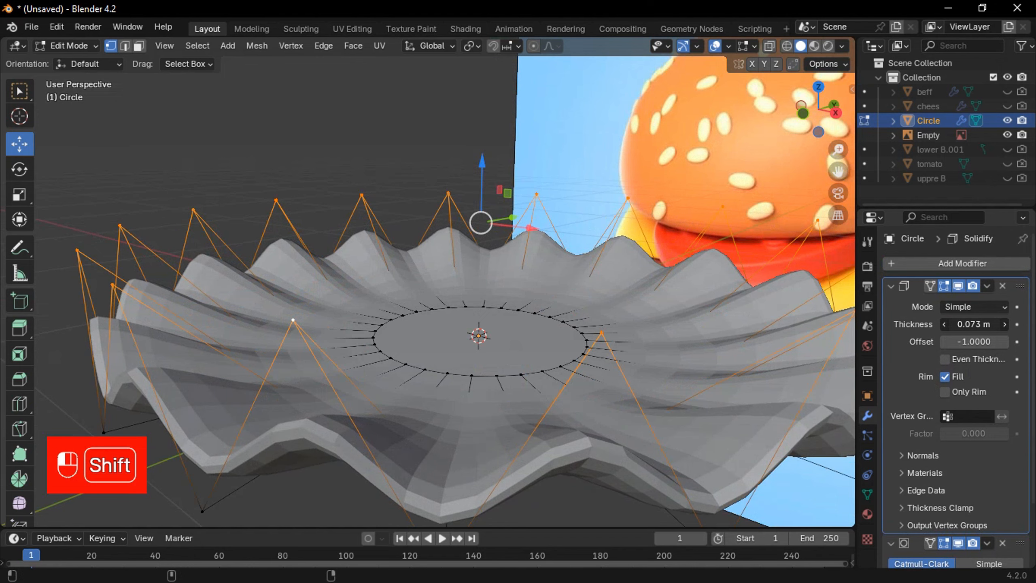
{"action": "scroll", "coordinate": [612, 387], "scroll_direction": "down", "scroll_amount": 2}
{"action": "middle_click_drag", "start_coordinate": [616, 401], "coordinate": [628, 393], "text": "shift"}
{"action": "middle_click_drag", "start_coordinate": [628, 393], "coordinate": [821, 473]}
Set the Subdivision Surface modifier's viewport level to 3 and fine-tune the height of the selected rim vertices.
{"action": "left_click", "coordinate": [892, 286]}
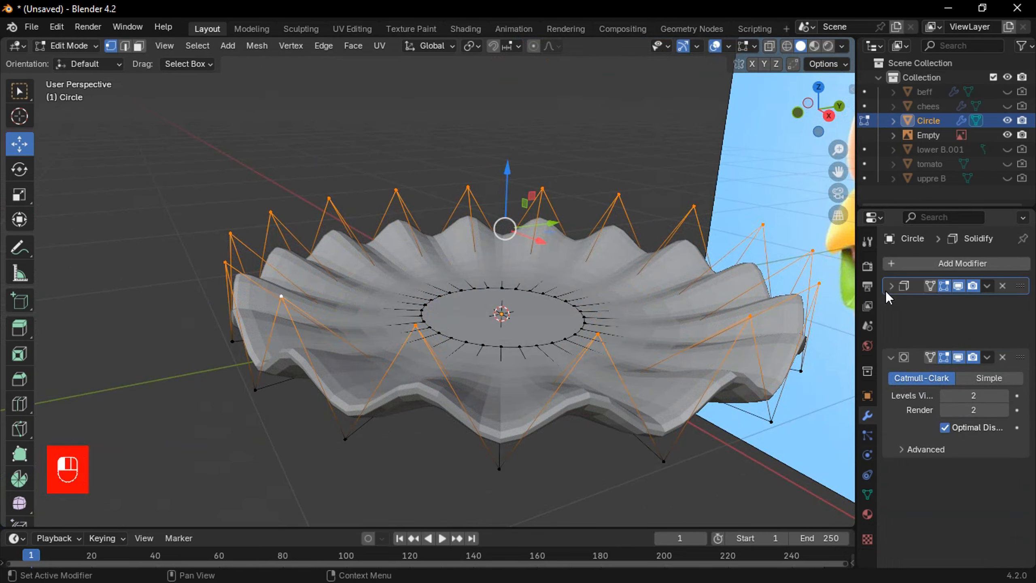
{"action": "left_click", "coordinate": [1003, 343]}
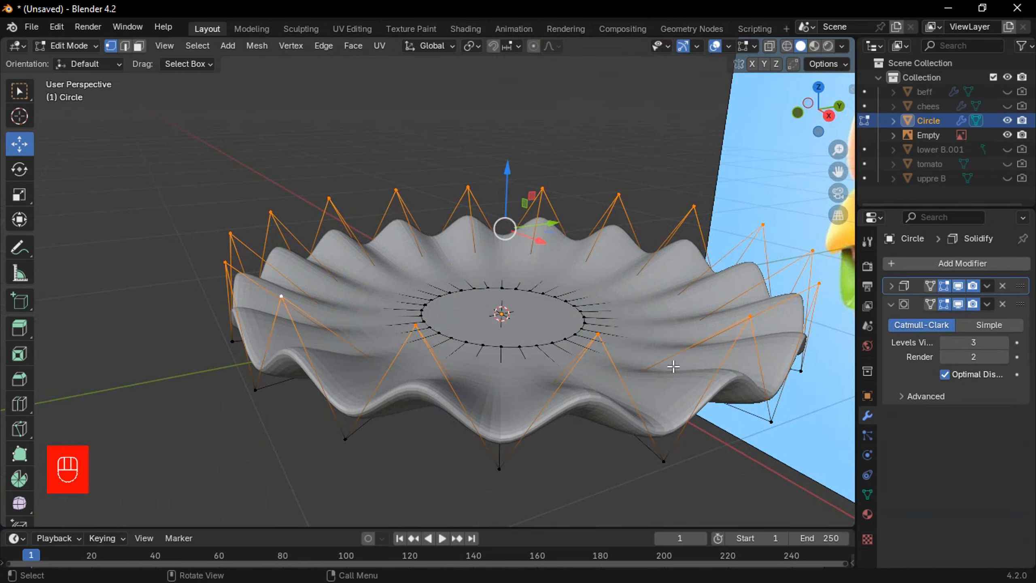
{"action": "middle_click_drag", "start_coordinate": [673, 366], "coordinate": [636, 372]}
{"action": "scroll", "coordinate": [636, 371], "scroll_direction": "down", "scroll_amount": 2}
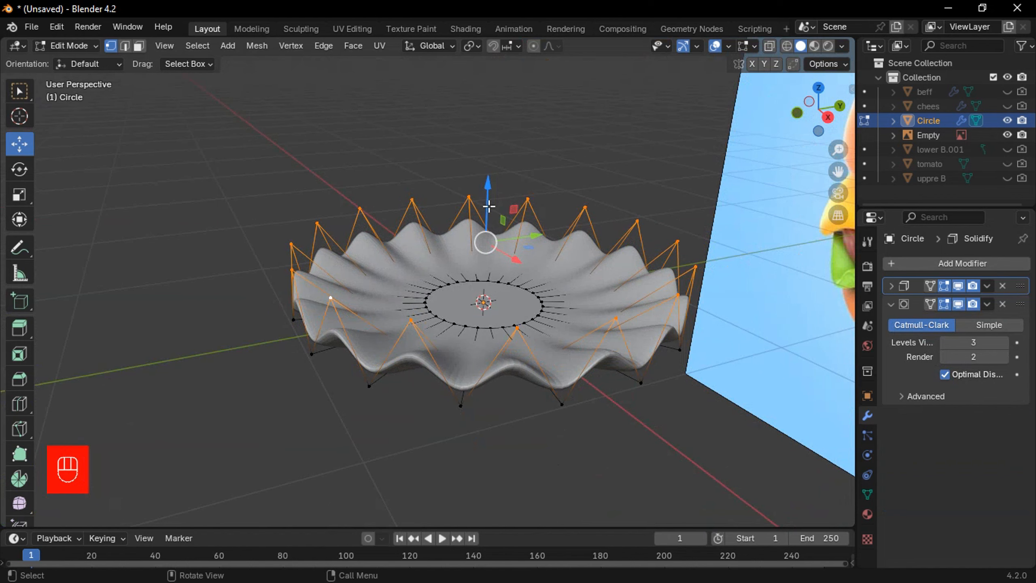
{"action": "left_click_drag", "start_coordinate": [489, 206], "coordinate": [487, 208]}
{"action": "middle_click_drag", "start_coordinate": [486, 208], "coordinate": [551, 210]}
Rename the wavy disc object as lettuce and return to Object Mode.
{"action": "double_click", "coordinate": [934, 120]}
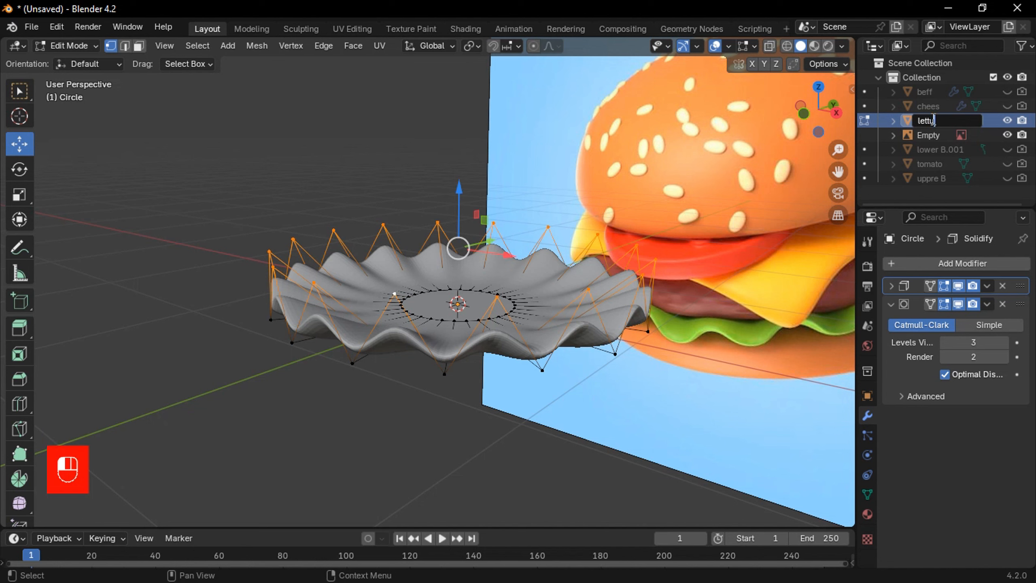
{"action": "key", "text": "Return"}
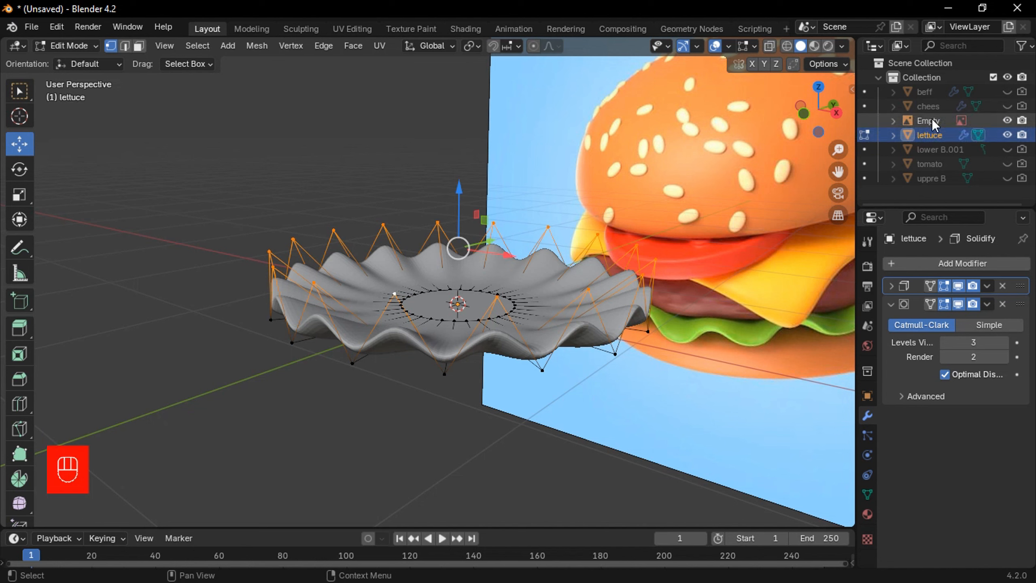
{"action": "middle_click_drag", "start_coordinate": [698, 256], "coordinate": [548, 357], "text": "shift"}
{"action": "key", "text": "Tab"}
{"action": "scroll", "coordinate": [549, 358], "scroll_direction": "down", "scroll_amount": 2}
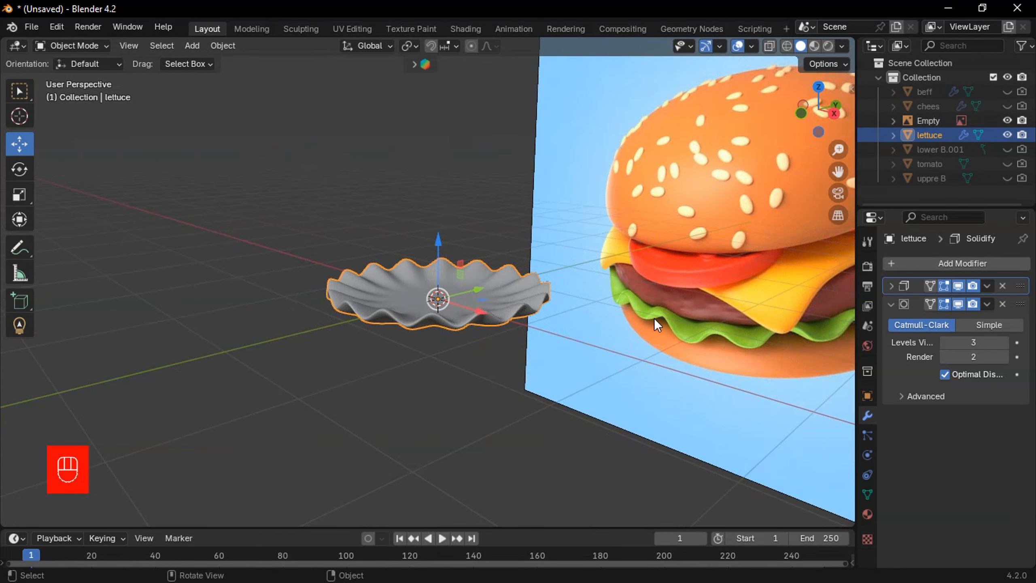
Unhide the lower bun so it shows together with the lettuce, keeping the upper bun hidden.
{"action": "middle_click_drag", "start_coordinate": [654, 324], "coordinate": [626, 322], "text": "shift"}
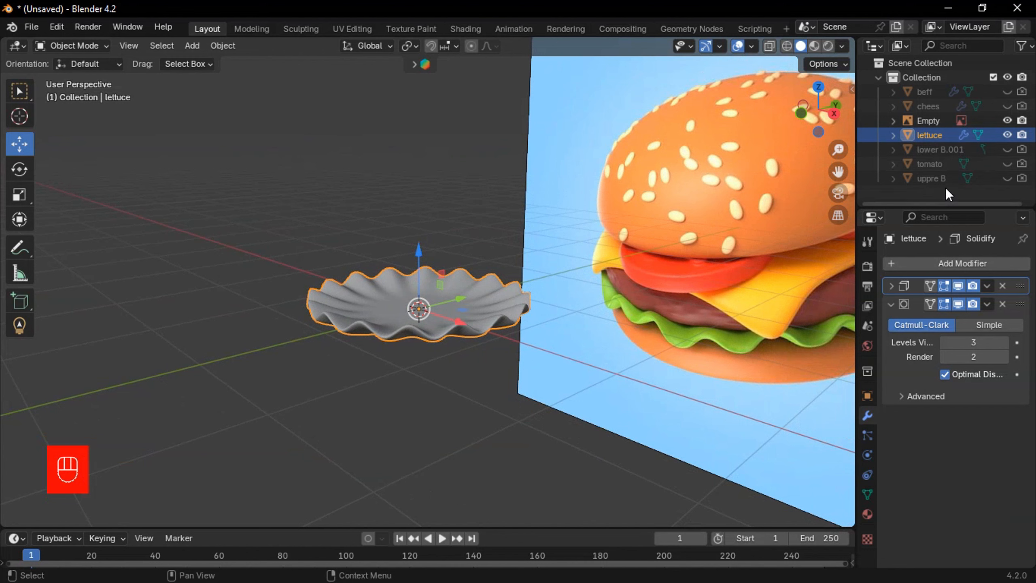
{"action": "left_click", "coordinate": [1007, 178]}
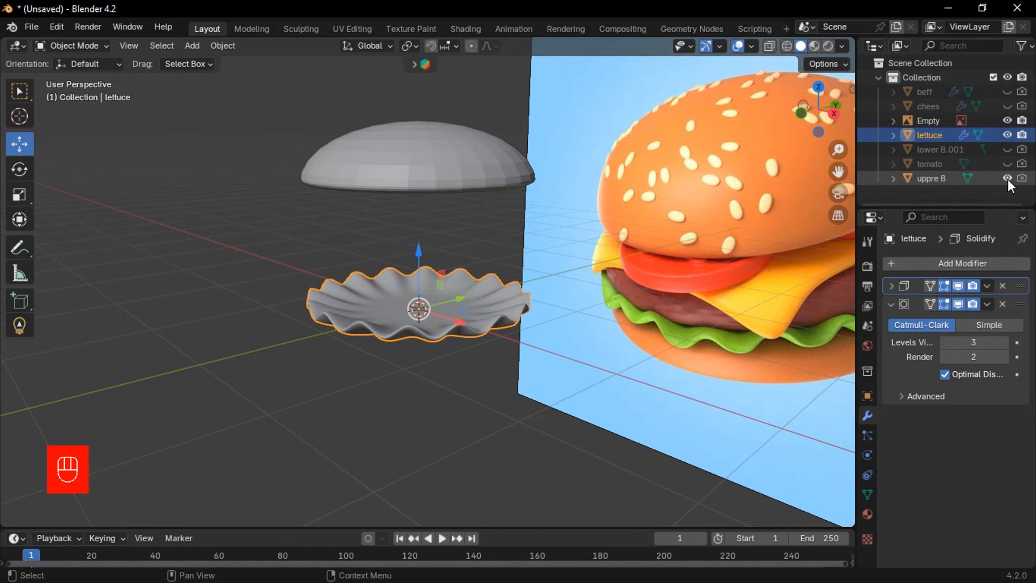
{"action": "left_click", "coordinate": [1007, 178]}
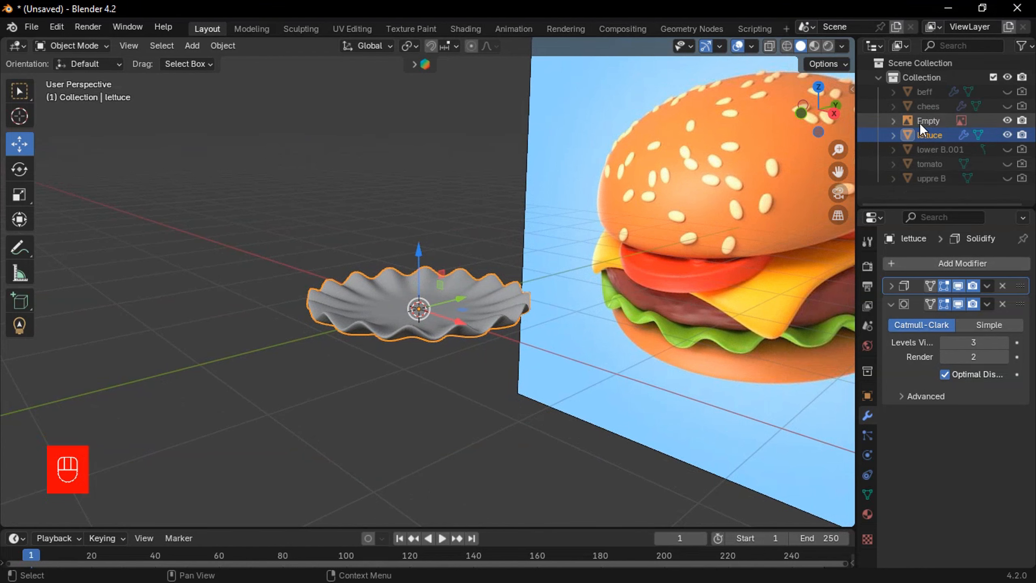
{"action": "left_click", "coordinate": [1007, 149]}
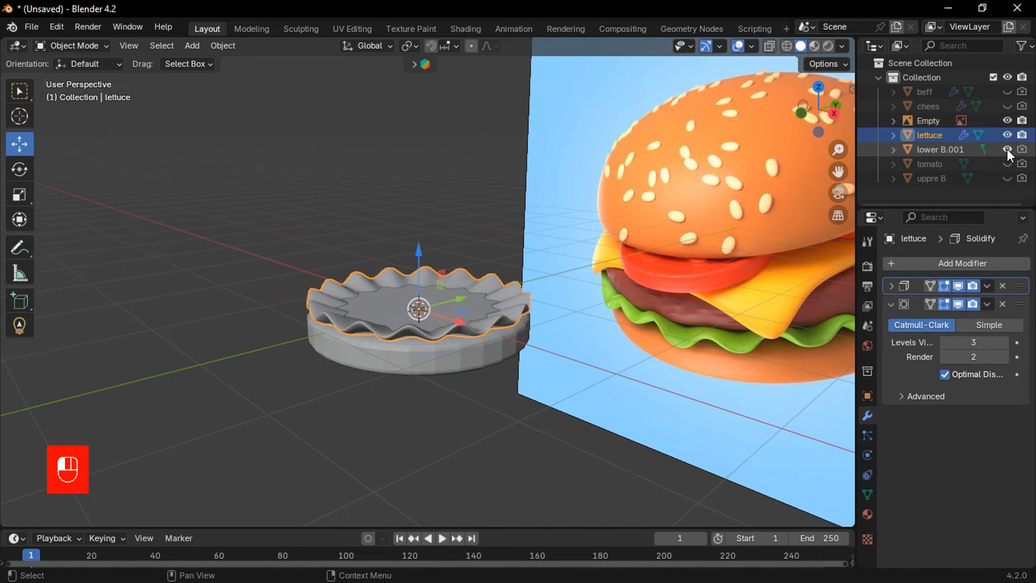
Scale the lettuce and adjust its height to rest on the lower bun, and unhide the beef patty above it.
{"action": "scroll", "coordinate": [463, 259], "scroll_direction": "down", "scroll_amount": 2}
{"action": "middle_click_drag", "start_coordinate": [454, 327], "coordinate": [449, 292]}
{"action": "scroll", "coordinate": [448, 292], "scroll_direction": "up", "scroll_amount": 4}
{"action": "middle_click_drag", "start_coordinate": [481, 350], "coordinate": [358, 212], "text": "shift"}
{"action": "mouse_move", "coordinate": [381, 197]}
{"action": "left_mouse_down"}
{"action": "mouse_move", "coordinate": [384, 186]}
{"action": "mouse_move", "coordinate": [394, 189]}
{"action": "mouse_move", "coordinate": [384, 209]}
{"action": "left_mouse_up"}
{"action": "key", "text": "s"}
{"action": "left_click", "coordinate": [424, 258]}
{"action": "middle_click_drag", "start_coordinate": [347, 282], "coordinate": [404, 277]}
{"action": "middle_click_drag", "start_coordinate": [416, 218], "coordinate": [405, 207]}
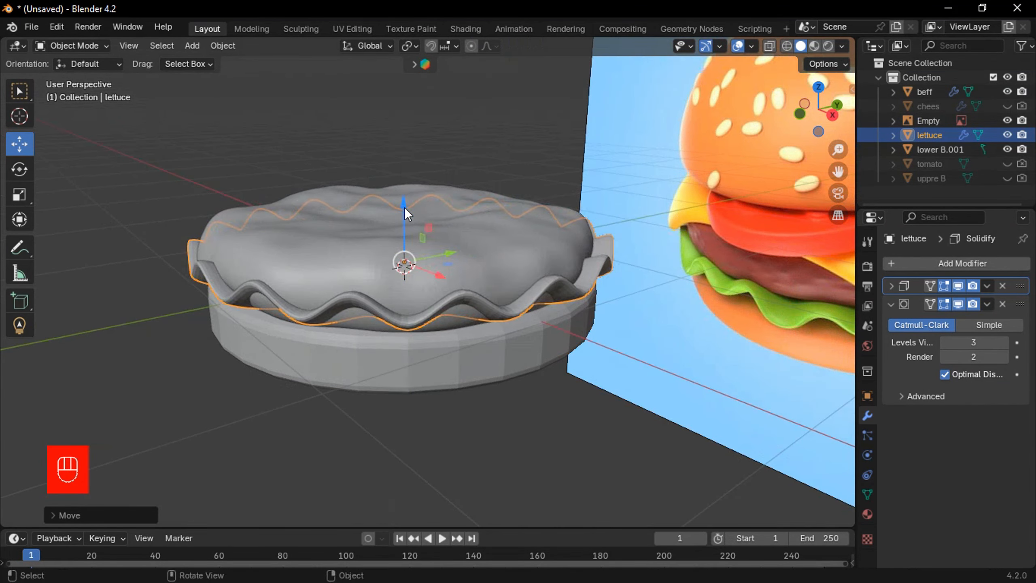
Scale the beef patty down slightly and adjust its height so it sits inside the lettuce rim.
{"action": "left_click", "coordinate": [404, 208]}
{"action": "left_click_drag", "start_coordinate": [404, 207], "coordinate": [405, 200]}
{"action": "key", "text": "s"}
{"action": "left_click", "coordinate": [463, 371]}
{"action": "key", "text": "g"}
{"action": "key", "text": "z"}
{"action": "left_click", "coordinate": [484, 415]}
Scale the lower bun down so the wavy lettuce edge overhangs it.
{"action": "left_click", "coordinate": [506, 368]}
{"action": "key", "text": "s"}
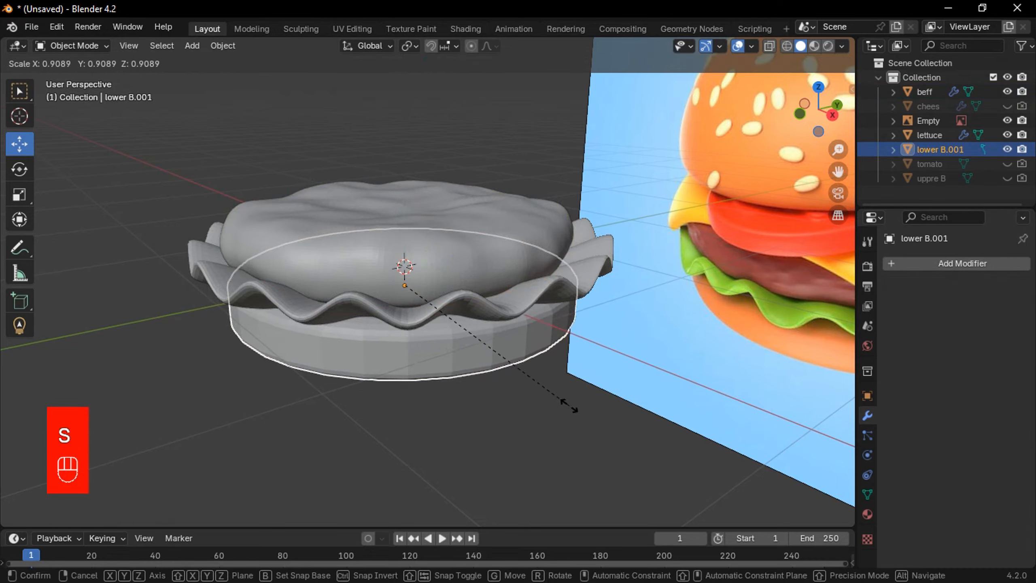
{"action": "left_click", "coordinate": [562, 403]}
{"action": "middle_click_drag", "start_coordinate": [562, 366], "coordinate": [588, 376]}
{"action": "key", "text": "s"}
{"action": "left_click", "coordinate": [483, 357]}
Resize the beef patty to match the proportions of the lettuce and lower bun.
{"action": "left_click", "coordinate": [453, 285]}
{"action": "key", "text": "s"}
{"action": "left_click", "coordinate": [493, 369]}
{"action": "scroll", "coordinate": [756, 320], "scroll_direction": "up", "scroll_amount": 2}
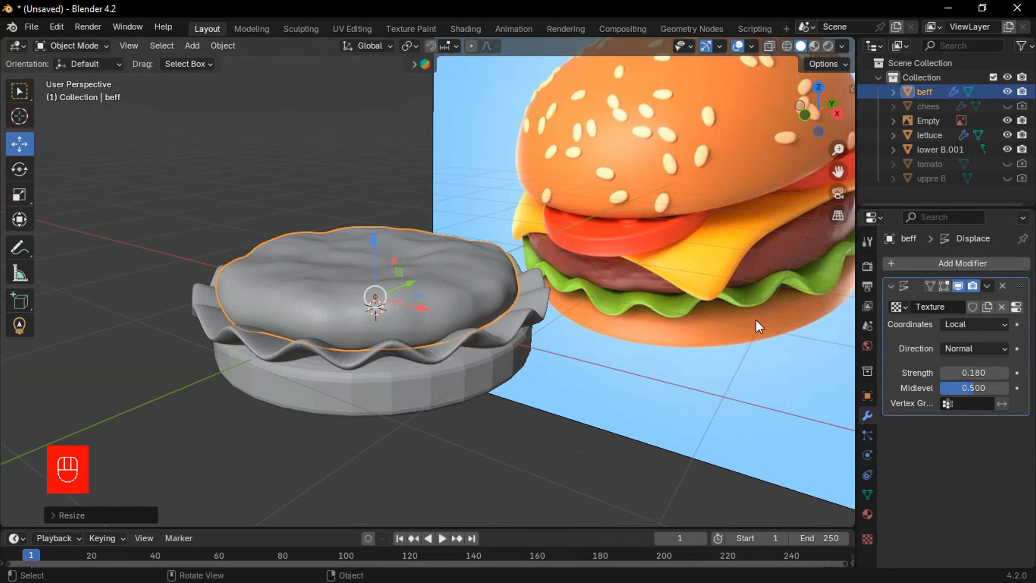
Unhide the cheese slab in the viewport, enable it for rendering, and raise it above the patty.
{"action": "left_click", "coordinate": [1008, 106]}
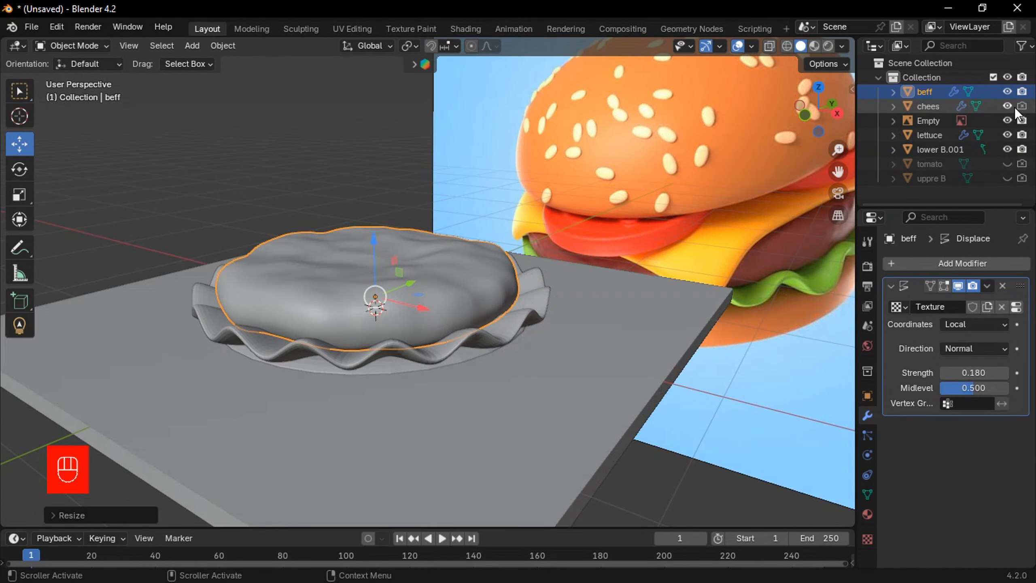
{"action": "left_click", "coordinate": [1022, 106]}
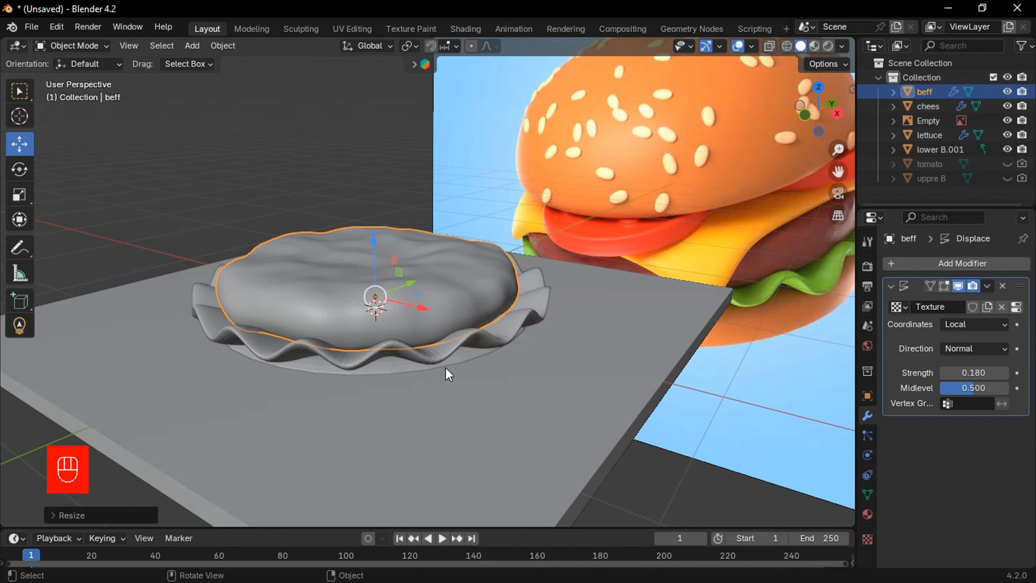
{"action": "left_click", "coordinate": [437, 343]}
{"action": "left_click_drag", "start_coordinate": [375, 269], "coordinate": [390, 168]}
Scale the cheese slab down to about the patty's width and lower it toward the patty's upper surface.
{"action": "key", "text": "s"}
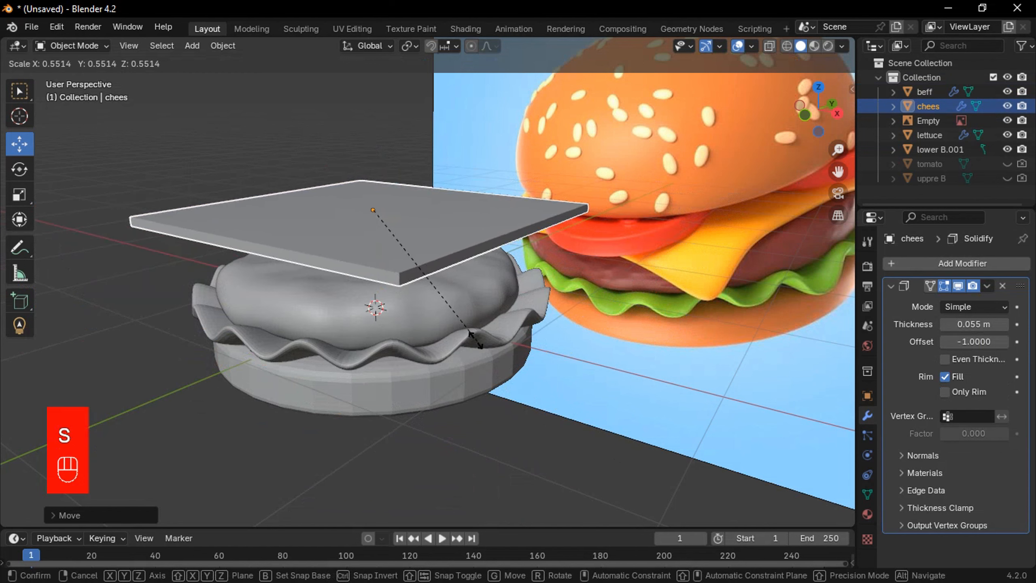
{"action": "left_click", "coordinate": [443, 298]}
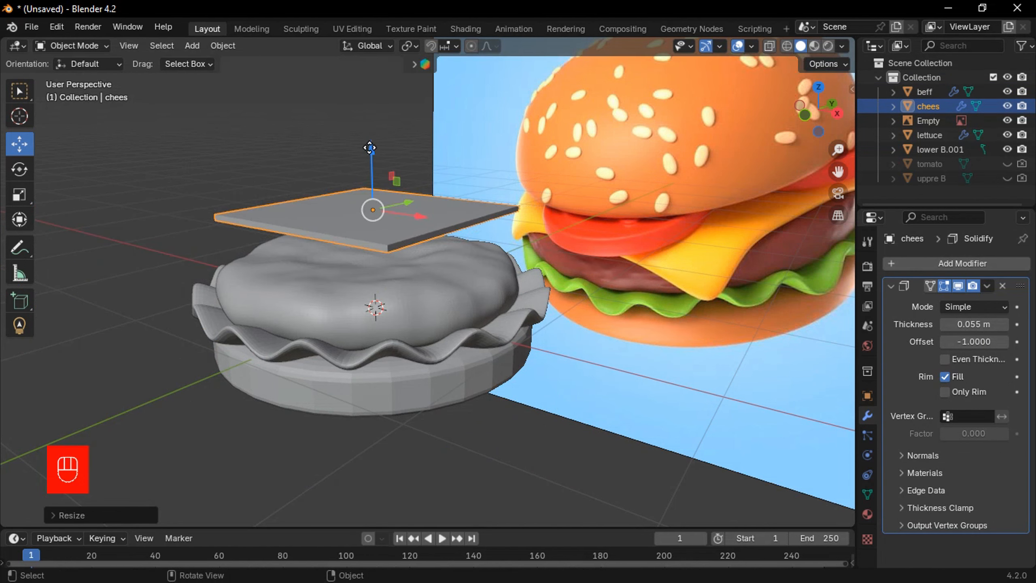
{"action": "left_click_drag", "start_coordinate": [369, 148], "coordinate": [371, 184]}
{"action": "key", "text": "s"}
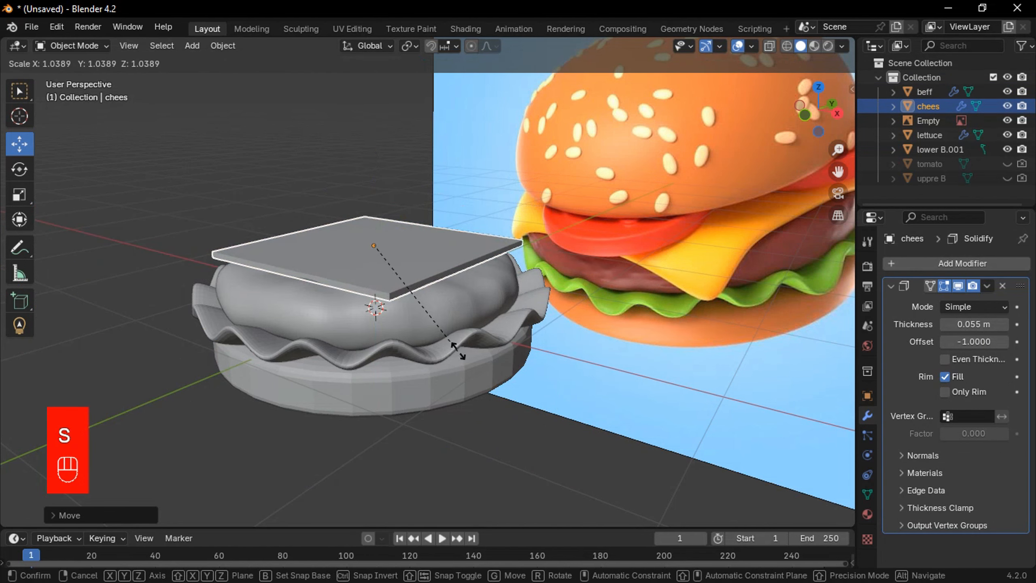
{"action": "left_click", "coordinate": [457, 350]}
Lower the cheese slab until it rests on the patty and fine-tune its scale so the corners overhang.
{"action": "middle_click_drag", "start_coordinate": [461, 326], "coordinate": [392, 207]}
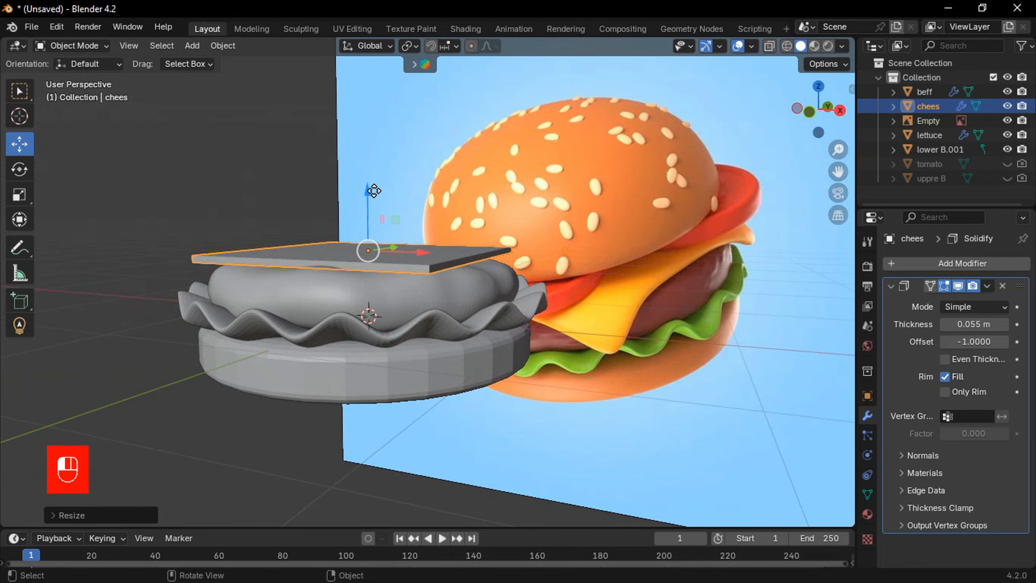
{"action": "left_click_drag", "start_coordinate": [373, 191], "coordinate": [400, 225]}
{"action": "middle_click_drag", "start_coordinate": [400, 225], "coordinate": [451, 315]}
{"action": "scroll", "coordinate": [415, 288], "scroll_direction": "up", "scroll_amount": 2}
{"action": "middle_click_drag", "start_coordinate": [451, 315], "coordinate": [494, 364]}
{"action": "scroll", "coordinate": [510, 351], "scroll_direction": "up", "scroll_amount": 2}
{"action": "key", "text": "s"}
{"action": "left_click", "coordinate": [499, 365]}
In Edit Mode, bend the cheese's front corner vertex down about 0.11 m using proportional editing with an influence size of about 0.26 m.
{"action": "key", "text": "Tab"}
{"action": "middle_click_drag", "start_coordinate": [437, 340], "coordinate": [448, 378]}
{"action": "middle_click_drag", "start_coordinate": [448, 378], "coordinate": [409, 340], "text": "shift"}
{"action": "scroll", "coordinate": [409, 340], "scroll_direction": "up", "scroll_amount": 1}
{"action": "middle_click_drag", "start_coordinate": [473, 348], "coordinate": [457, 353]}
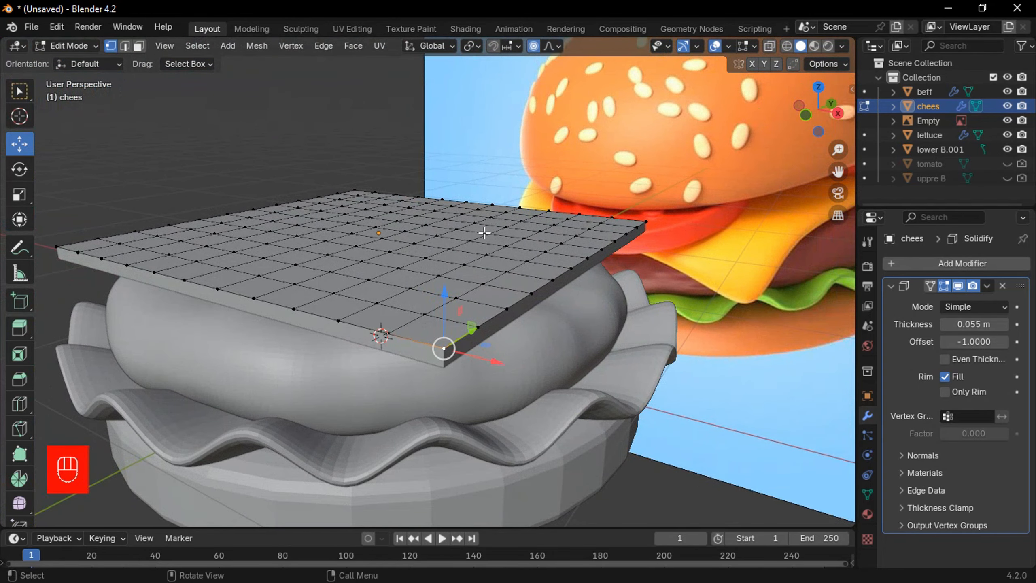
{"action": "key", "text": "g"}
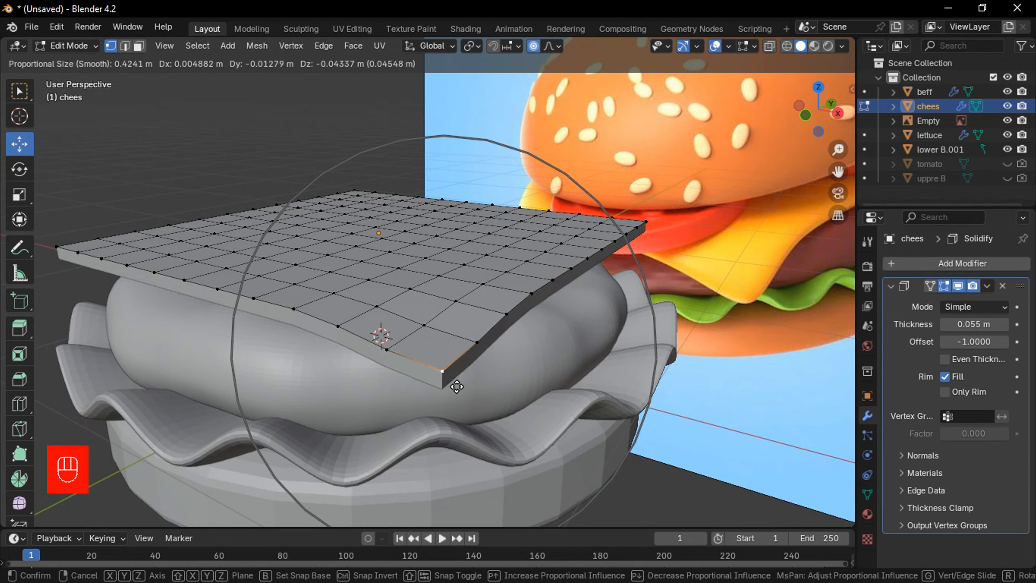
{"action": "scroll", "coordinate": [455, 406], "scroll_direction": "up", "scroll_amount": 3}
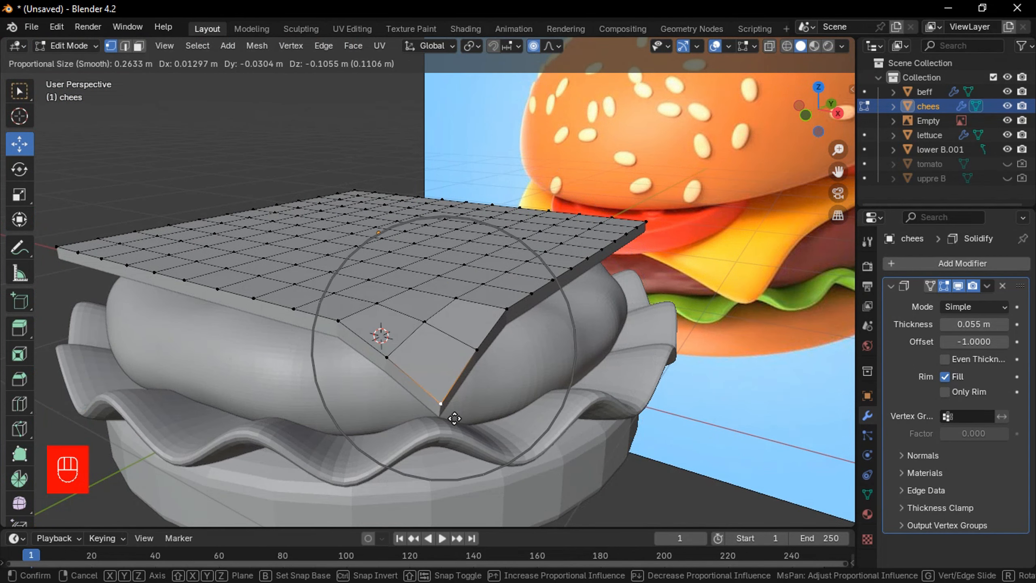
{"action": "left_click", "coordinate": [454, 419]}
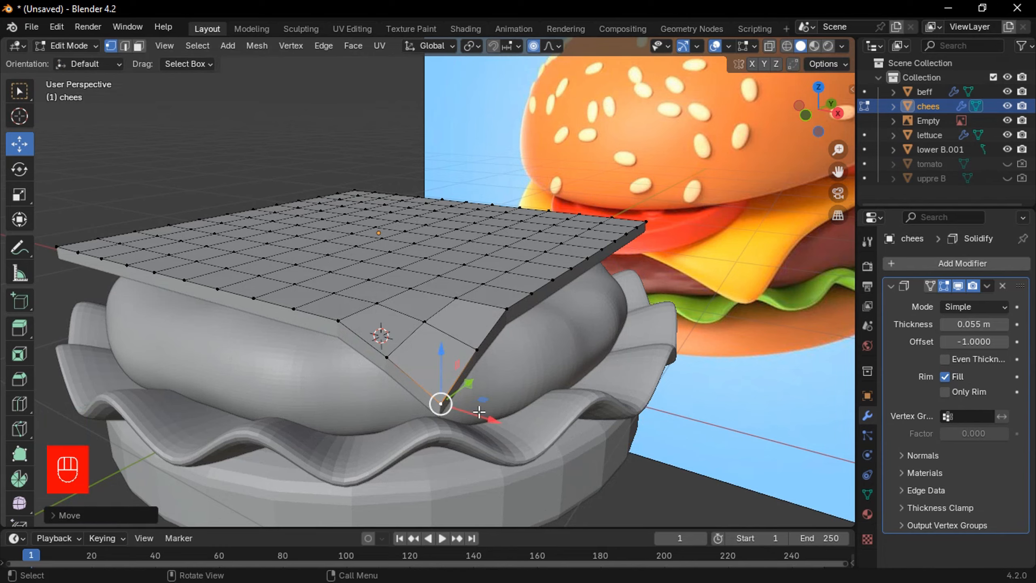
Pull the drooping cheese corner horizontally inward, closer to the side of the patty.
{"action": "middle_click_drag", "start_coordinate": [453, 414], "coordinate": [446, 385]}
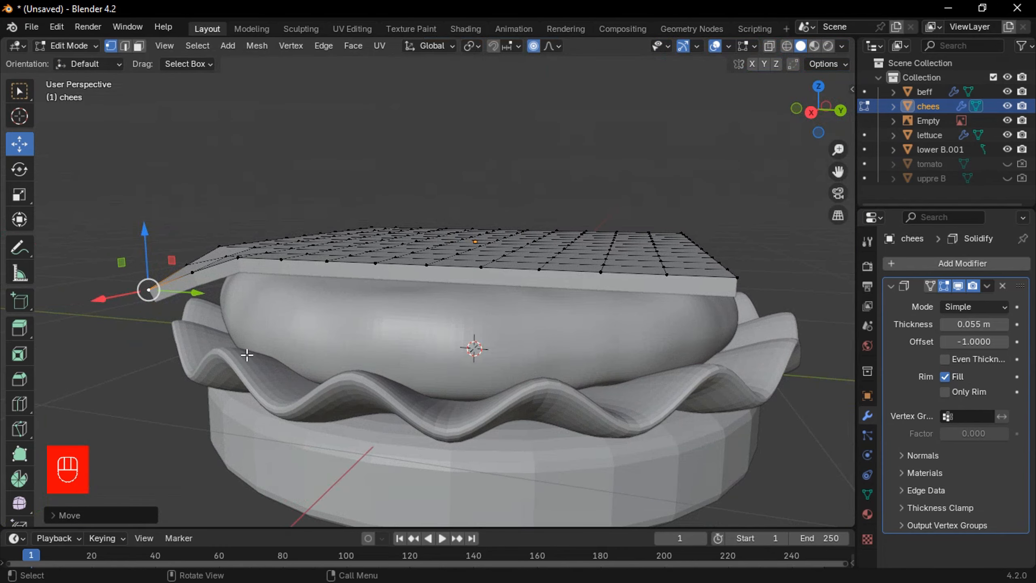
{"action": "key", "text": "g"}
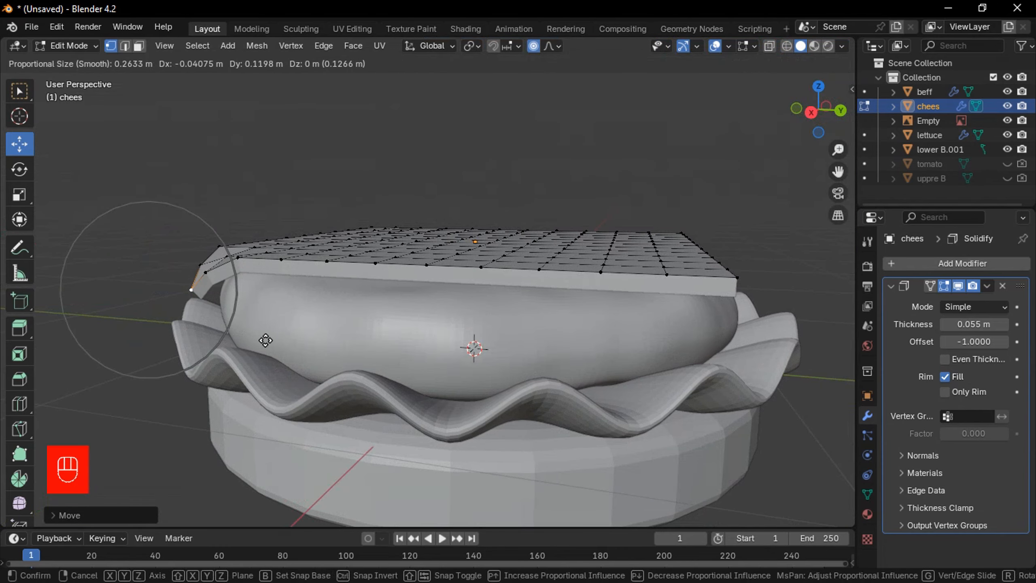
Bend the selected corner of the cheese slice down and inward toward the patty with proportional editing.
{"action": "left_click", "coordinate": [265, 341]}
{"action": "middle_click_drag", "start_coordinate": [265, 340], "coordinate": [470, 328]}
{"action": "key", "text": "g"}
{"action": "left_click", "coordinate": [274, 293]}
{"action": "key", "text": "g"}
{"action": "left_click", "coordinate": [276, 304]}
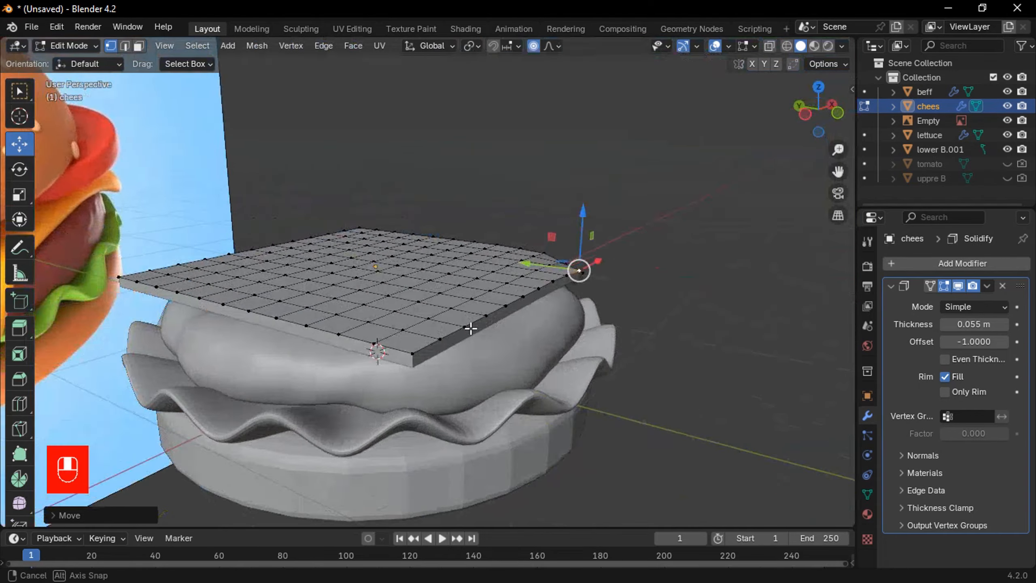
Pull the adjacent, still flat corner vertex of the cheese slice downward with proportional editing.
{"action": "scroll", "coordinate": [471, 329], "scroll_direction": "up", "scroll_amount": 4}
{"action": "left_click", "coordinate": [526, 313]}
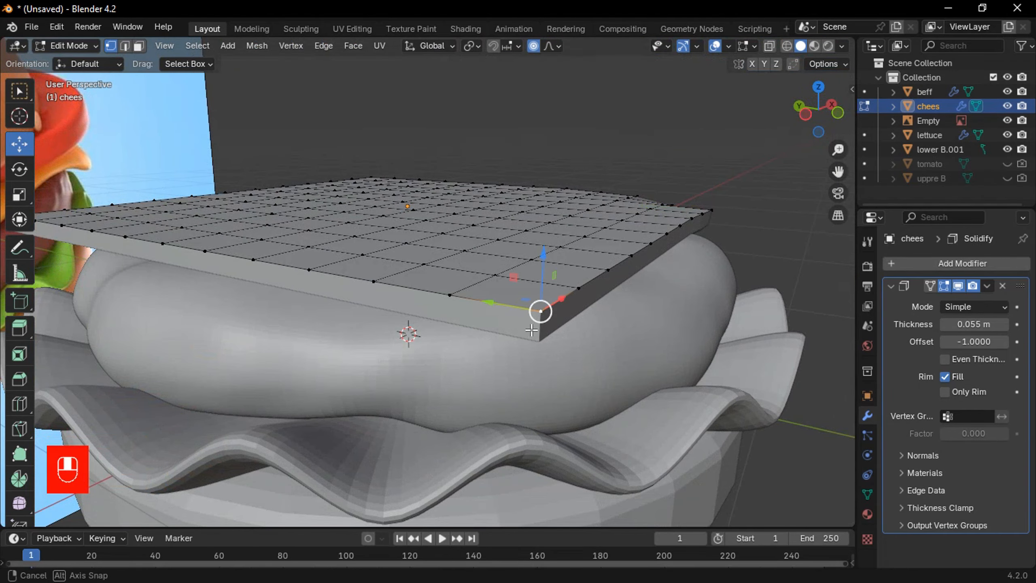
{"action": "middle_click_drag", "start_coordinate": [527, 313], "coordinate": [509, 333]}
{"action": "key", "text": "g"}
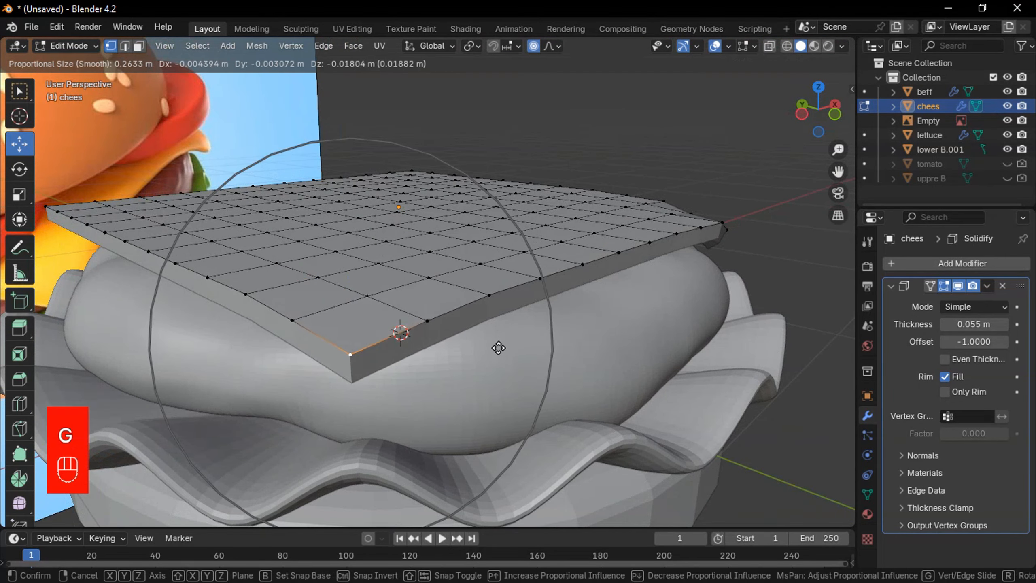
{"action": "left_click", "coordinate": [499, 392]}
Refine the second cheese corner by moving its vertex inward and further down against the patty.
{"action": "middle_click_drag", "start_coordinate": [499, 392], "coordinate": [374, 392]}
{"action": "scroll", "coordinate": [276, 373], "scroll_direction": "down", "scroll_amount": 1}
{"action": "middle_click_drag", "start_coordinate": [276, 373], "coordinate": [362, 360]}
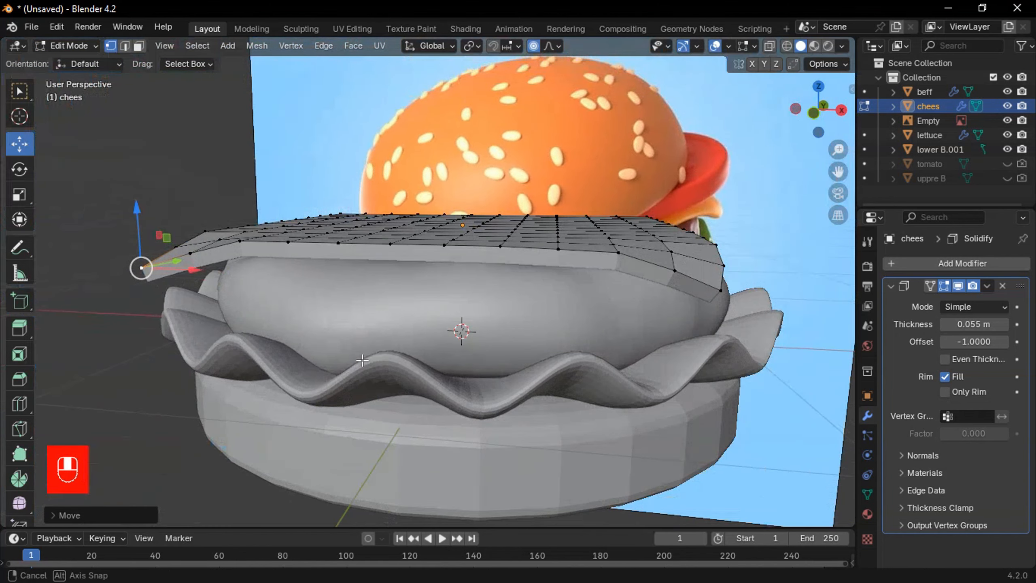
{"action": "key", "text": "g"}
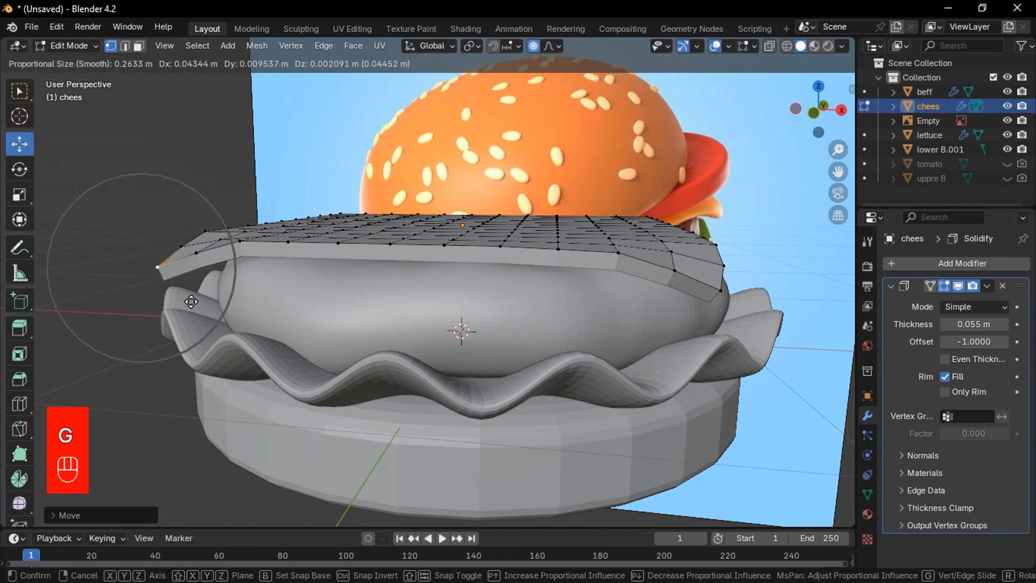
{"action": "left_click", "coordinate": [196, 304]}
{"action": "key", "text": "g"}
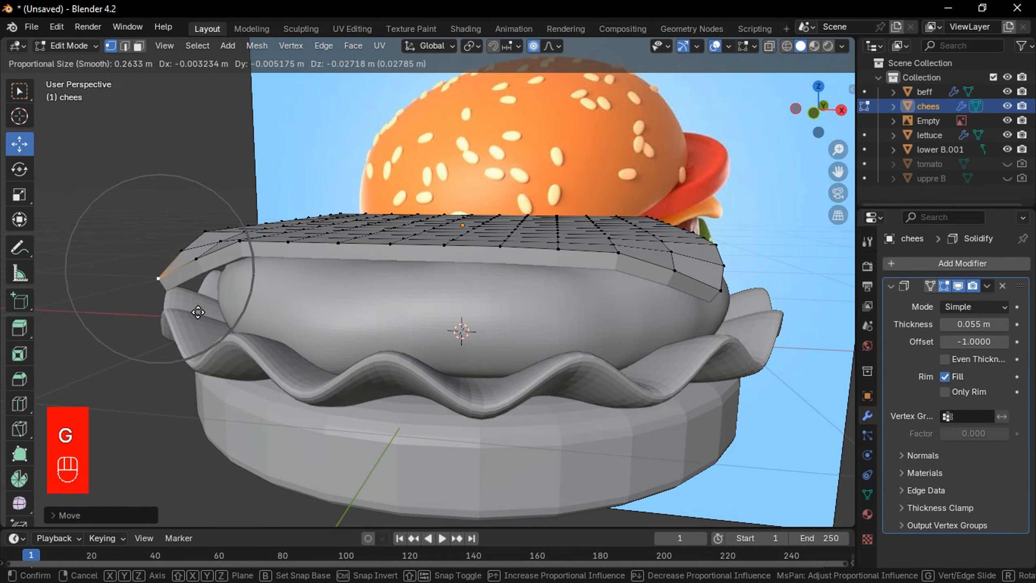
{"action": "left_click", "coordinate": [212, 317]}
Move the edge vertices beside the second cheese corner so the rim slopes smoothly down to it.
{"action": "middle_click_drag", "start_coordinate": [213, 317], "coordinate": [508, 286]}
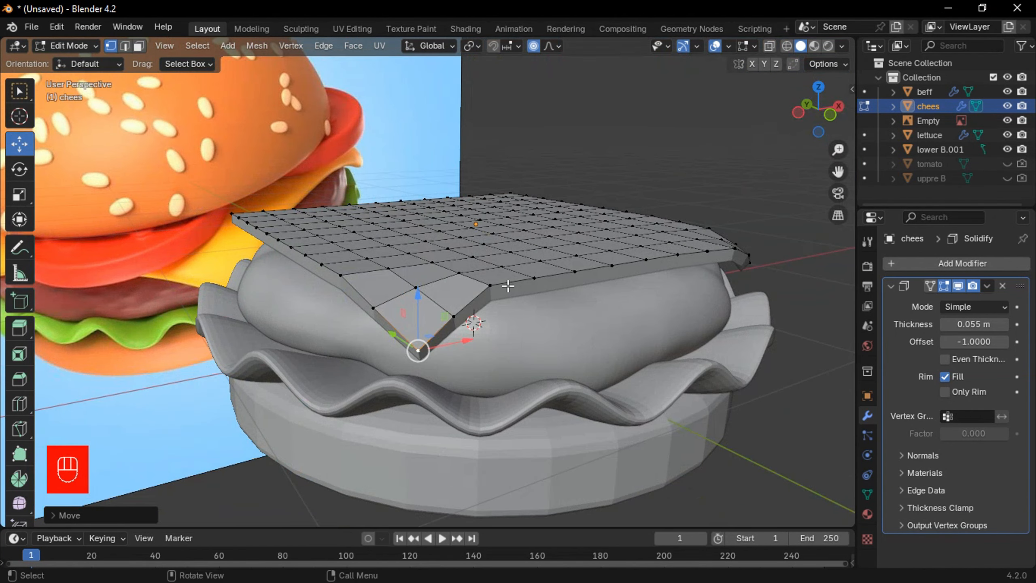
{"action": "key", "text": "g"}
{"action": "left_click", "coordinate": [527, 298]}
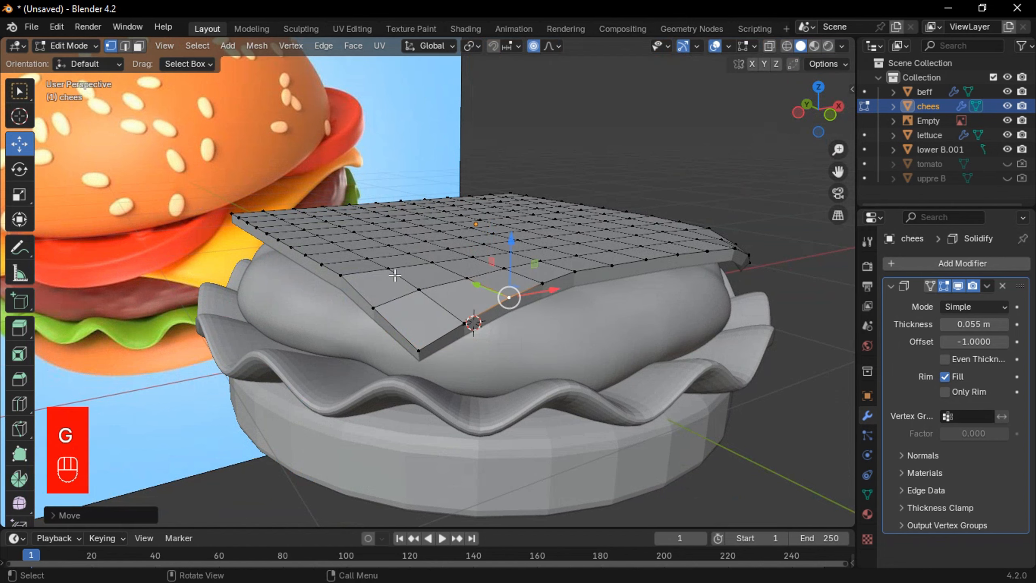
{"action": "key", "text": "g"}
{"action": "left_click", "coordinate": [339, 282]}
{"action": "middle_click_drag", "start_coordinate": [339, 282], "coordinate": [440, 331]}
Pull the third corner vertex of the cheese slice down toward the lettuce with proportional editing.
{"action": "scroll", "coordinate": [528, 352], "scroll_direction": "up", "scroll_amount": 3}
{"action": "left_click", "coordinate": [345, 290]}
{"action": "middle_click_drag", "start_coordinate": [344, 291], "coordinate": [374, 326]}
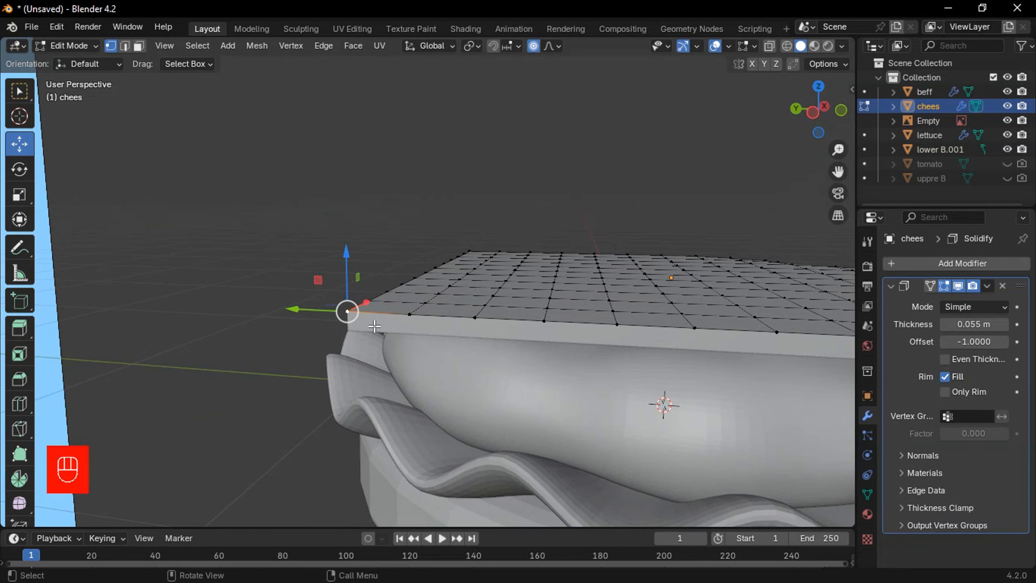
{"action": "key", "text": "g"}
{"action": "left_click", "coordinate": [362, 368]}
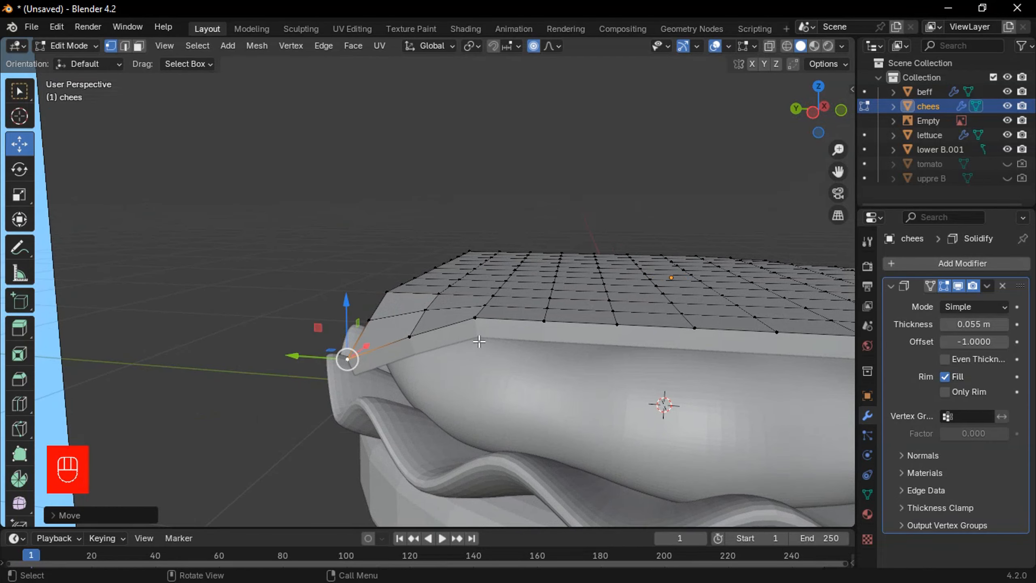
Lower the rim vertices on both sides of the third cheese corner to soften its bend.
{"action": "key", "text": "g"}
{"action": "left_click", "coordinate": [473, 339]}
{"action": "middle_click_drag", "start_coordinate": [474, 339], "coordinate": [579, 338]}
{"action": "key", "text": "g"}
{"action": "left_click", "coordinate": [429, 312]}
Bend the last flat corner of the cheese slice down over the patty with proportional editing.
{"action": "middle_click_drag", "start_coordinate": [579, 338], "coordinate": [734, 389], "text": "shift"}
{"action": "scroll", "coordinate": [718, 378], "scroll_direction": "up", "scroll_amount": 1}
{"action": "left_click", "coordinate": [352, 317]}
{"action": "middle_click_drag", "start_coordinate": [391, 334], "coordinate": [372, 321]}
{"action": "key", "text": "r"}
{"action": "left_click", "coordinate": [370, 328]}
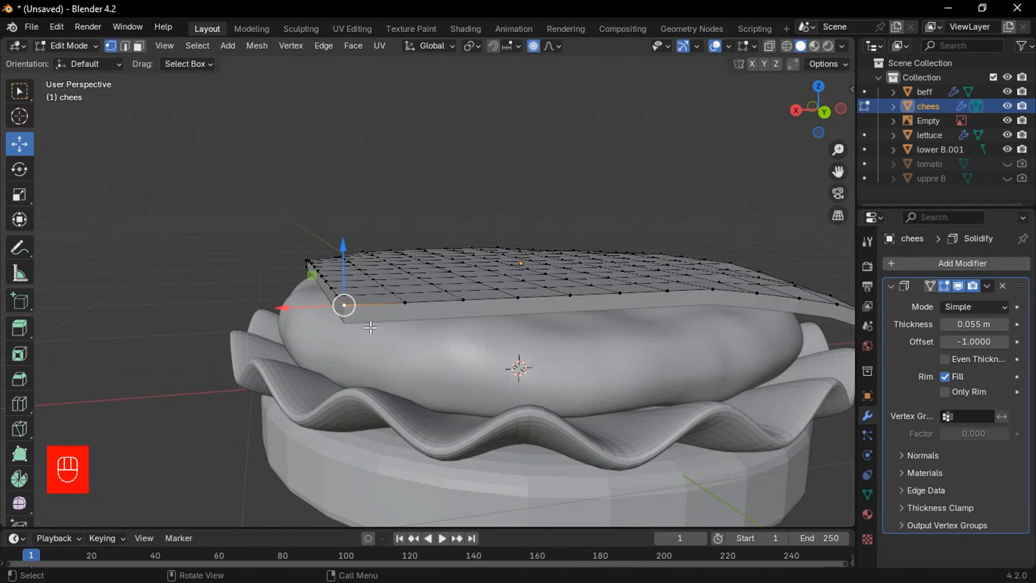
{"action": "key", "text": "g"}
{"action": "left_click", "coordinate": [353, 343]}
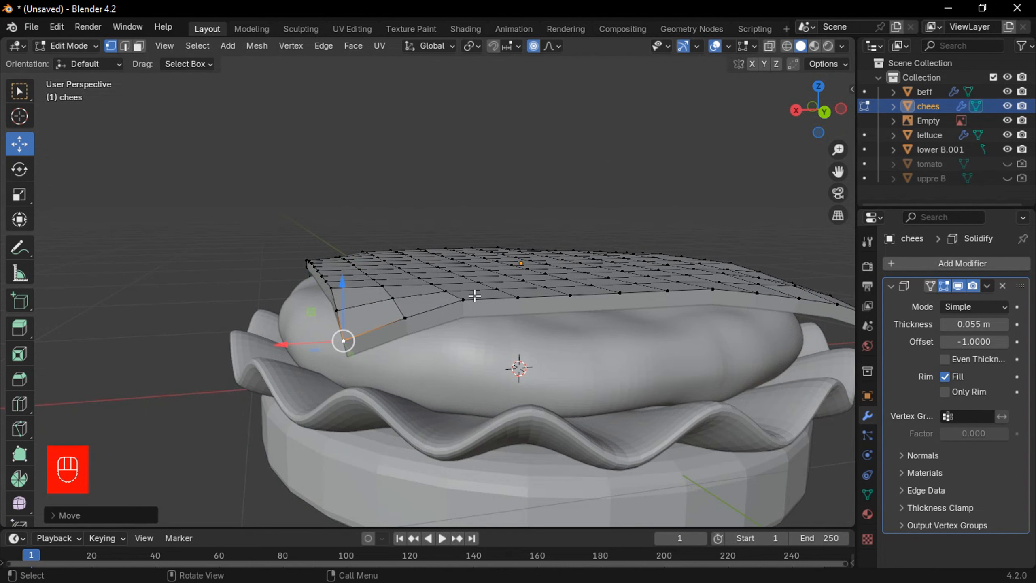
Lower the rim vertices on both sides of the fourth cheese corner to form a gradual curve.
{"action": "left_click", "coordinate": [470, 288]}
{"action": "key", "text": "g"}
{"action": "left_click", "coordinate": [467, 301]}
{"action": "key", "text": "g"}
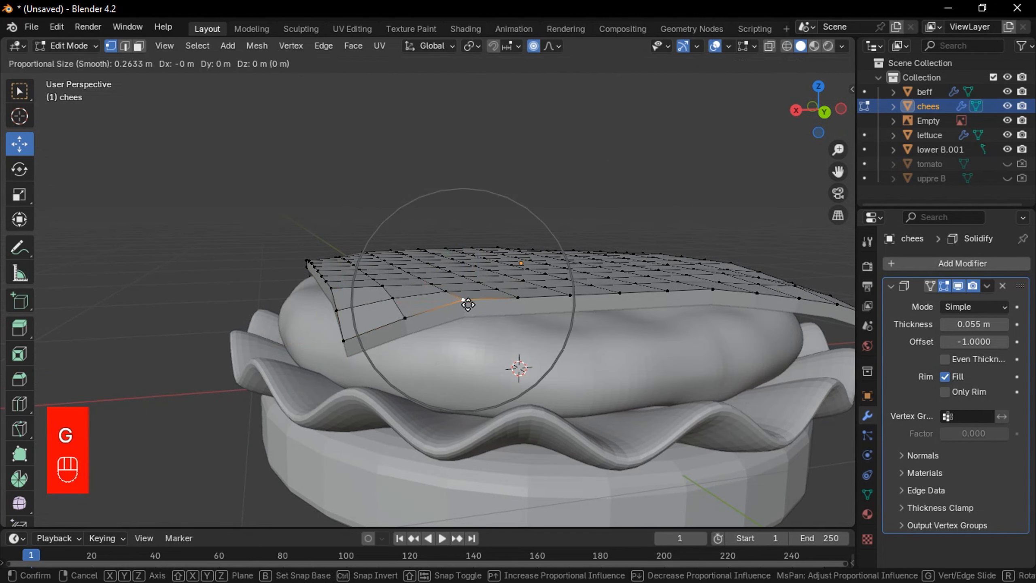
{"action": "left_click", "coordinate": [473, 314]}
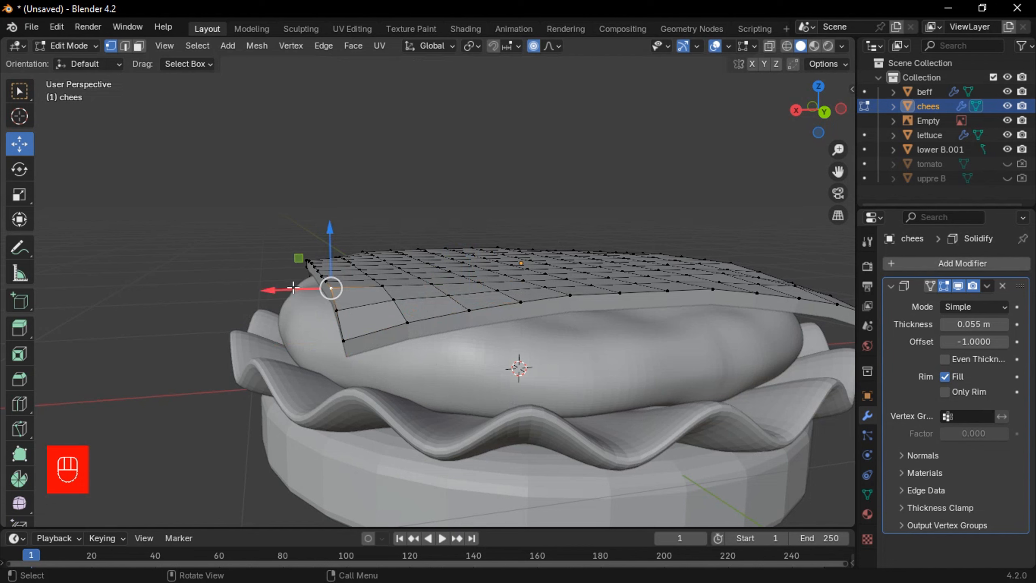
{"action": "key", "text": "g"}
{"action": "left_click", "coordinate": [286, 304]}
Pull the outermost corner vertex of the cheese rim further down toward the lettuce.
{"action": "middle_click_drag", "start_coordinate": [285, 304], "coordinate": [320, 290]}
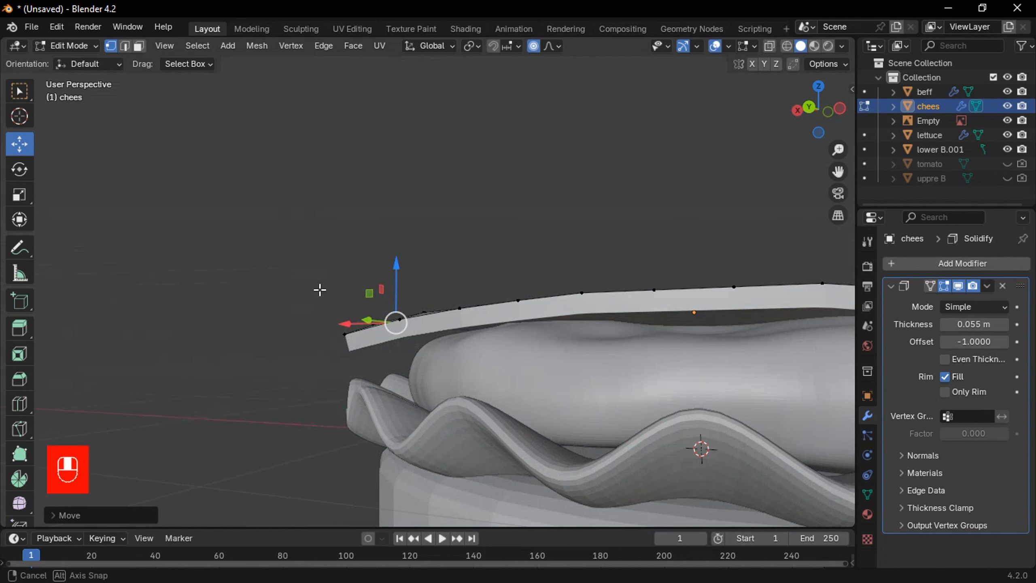
{"action": "left_click", "coordinate": [345, 334]}
{"action": "key", "text": "g"}
{"action": "left_click", "coordinate": [334, 362]}
{"action": "middle_click_drag", "start_coordinate": [334, 363], "coordinate": [465, 344]}
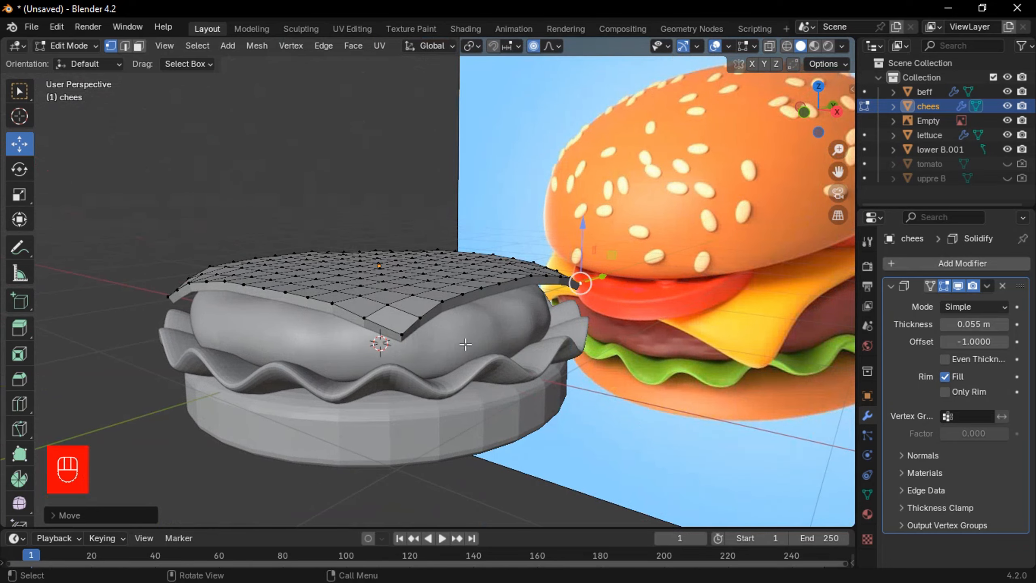
Bevel the cheese slice's corner vertices with a 0.109 m width and 3 segments, and return to Object Mode.
{"action": "middle_click_drag", "start_coordinate": [553, 377], "coordinate": [462, 366]}
{"action": "middle_click_drag", "start_coordinate": [602, 363], "coordinate": [533, 396]}
{"action": "key", "text": "ctrl+b"}
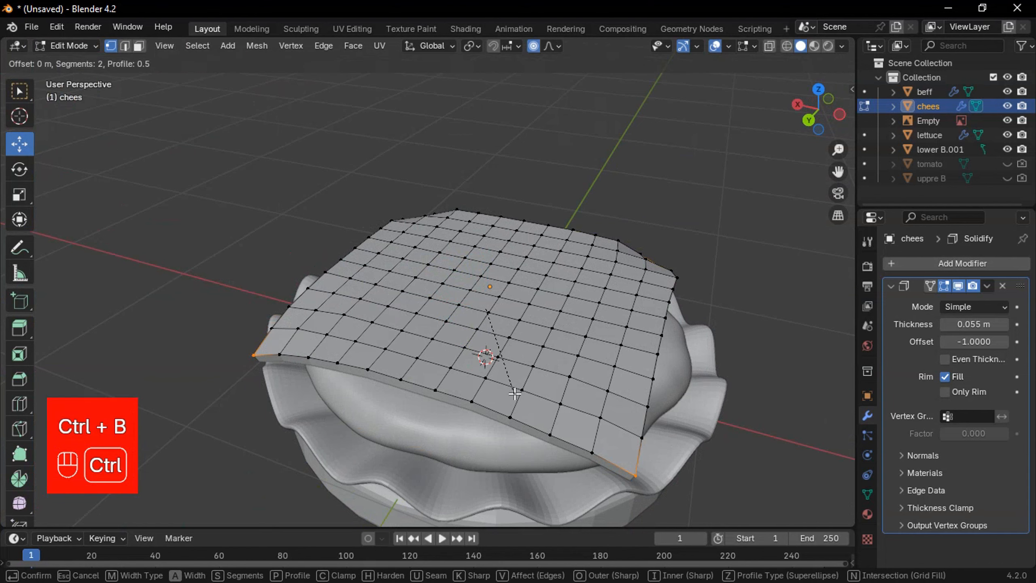
{"action": "left_click", "coordinate": [532, 407]}
{"action": "left_click", "coordinate": [78, 515]}
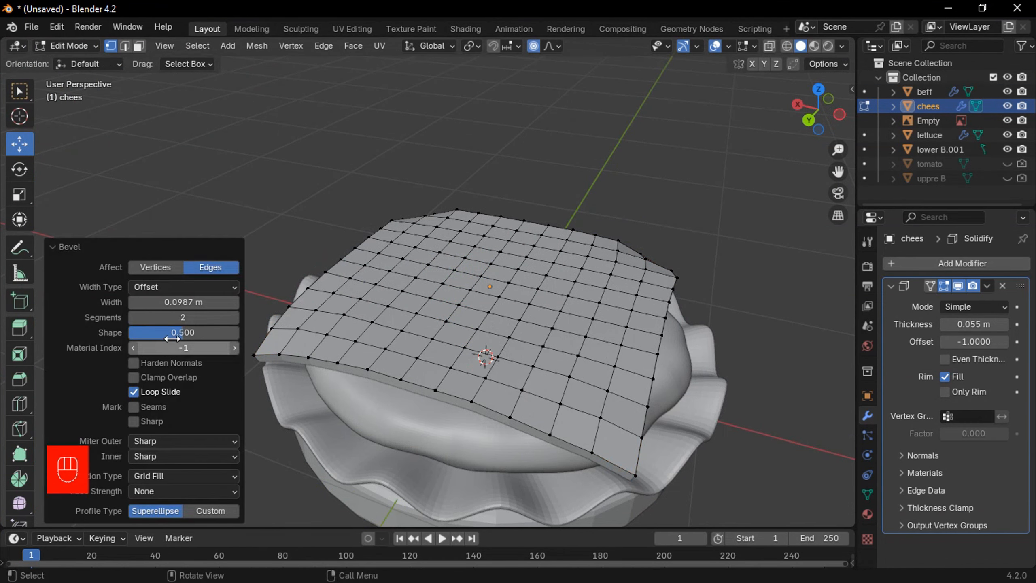
{"action": "left_click", "coordinate": [165, 269]}
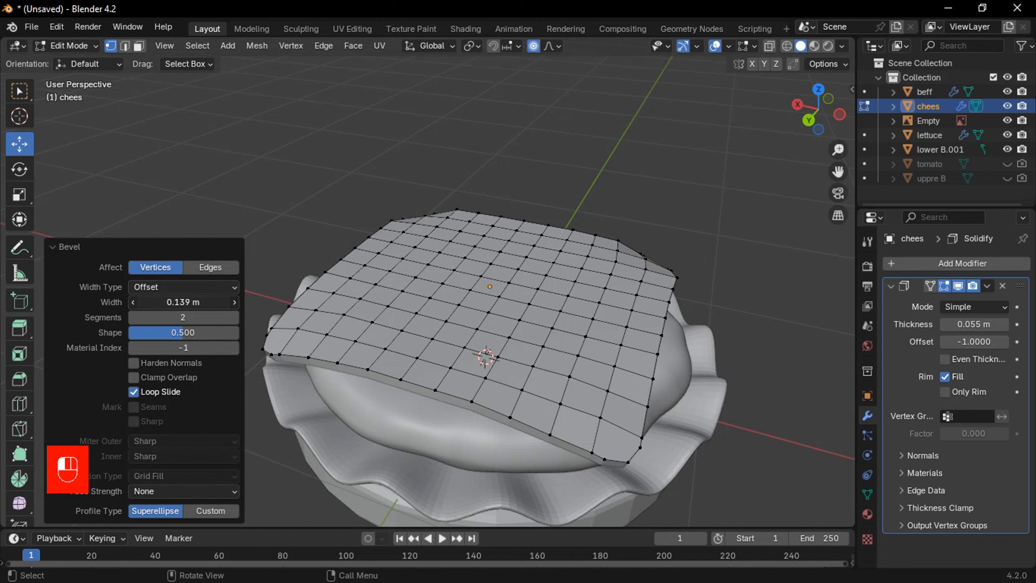
{"action": "left_click", "coordinate": [235, 318]}
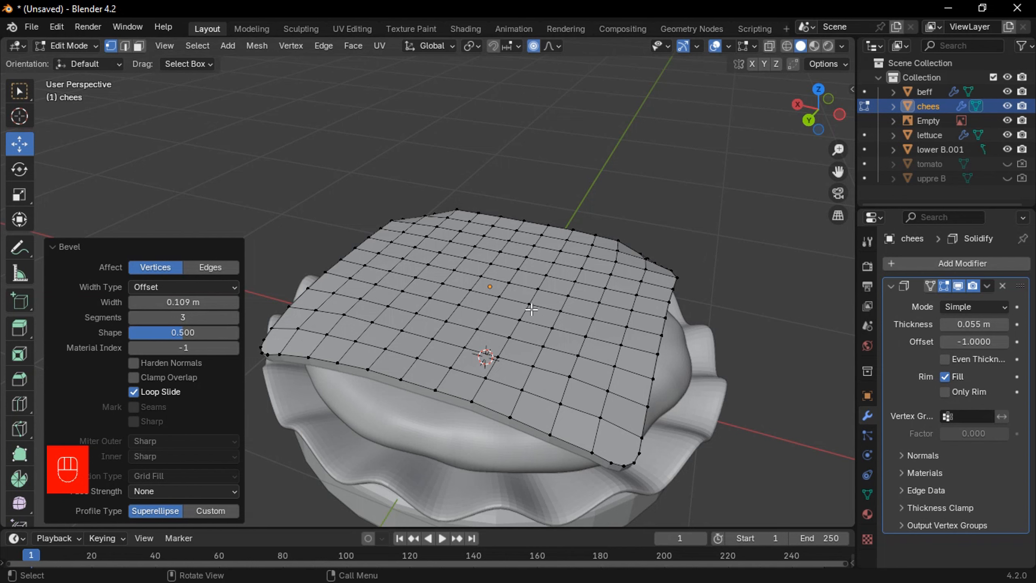
{"action": "key", "text": "Tab"}
Unhide the tomato object and raise it about 0.42 m so it sits above the cheese slice.
{"action": "middle_click_drag", "start_coordinate": [531, 310], "coordinate": [466, 330]}
{"action": "scroll", "coordinate": [513, 327], "scroll_direction": "up", "scroll_amount": 1}
{"action": "scroll", "coordinate": [575, 276], "scroll_direction": "down", "scroll_amount": 2}
{"action": "middle_click_drag", "start_coordinate": [530, 324], "coordinate": [673, 282], "text": "shift"}
{"action": "middle_click_drag", "start_coordinate": [673, 282], "coordinate": [584, 314], "text": "shift"}
{"action": "scroll", "coordinate": [546, 334], "scroll_direction": "up", "scroll_amount": 2}
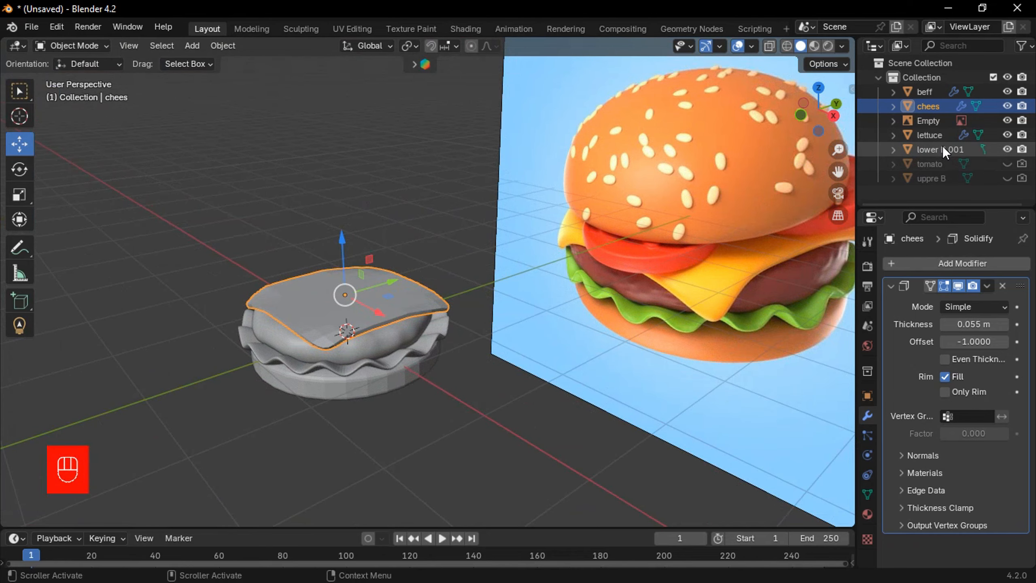
{"action": "left_click", "coordinate": [942, 164]}
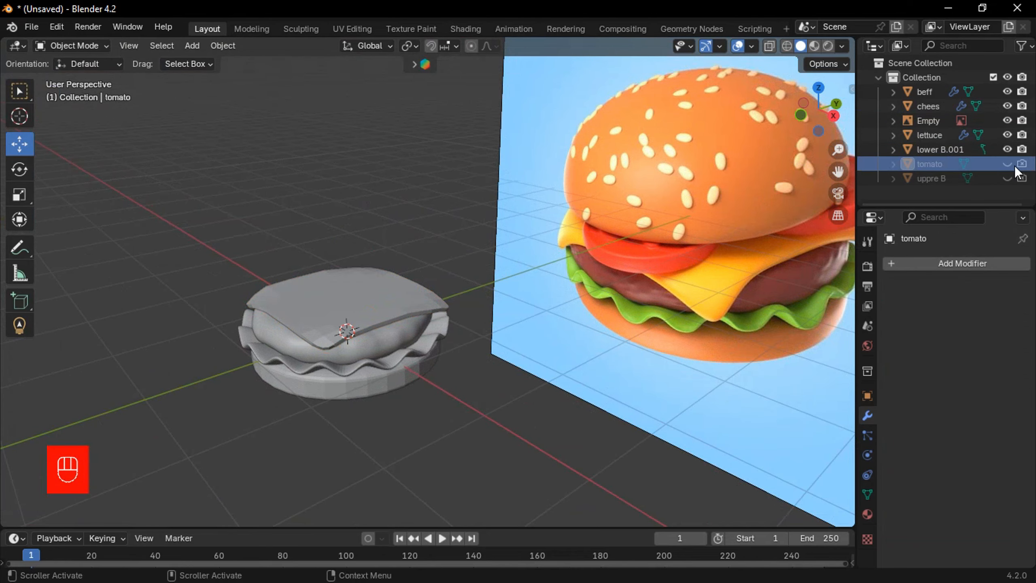
{"action": "left_click", "coordinate": [1007, 163]}
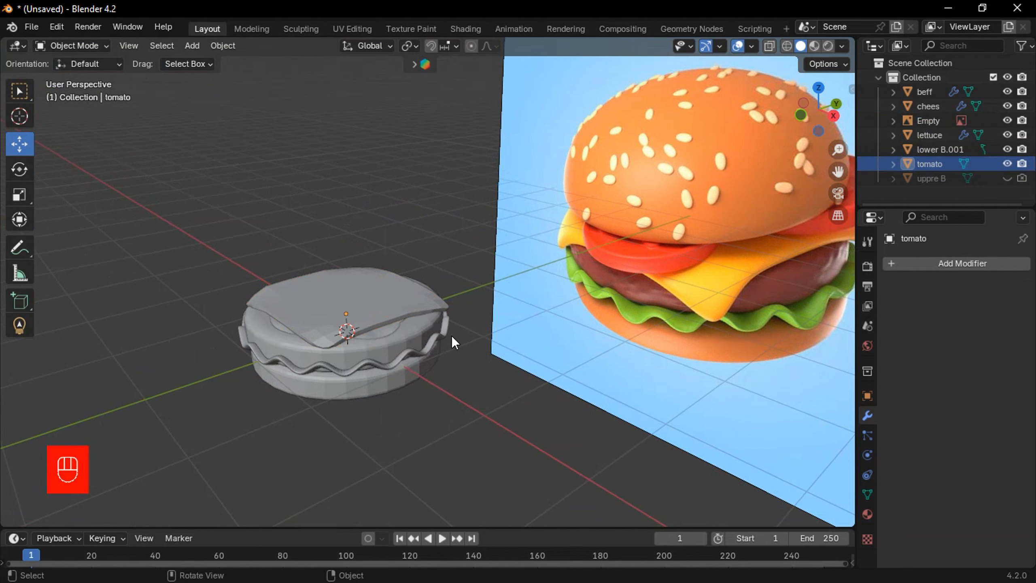
{"action": "left_click", "coordinate": [922, 166]}
{"action": "left_click_drag", "start_coordinate": [346, 256], "coordinate": [353, 206]}
Scale the tomato slice down uniformly to about 0.47 of its size.
{"action": "scroll", "coordinate": [408, 239], "scroll_direction": "up", "scroll_amount": 2}
{"action": "middle_click_drag", "start_coordinate": [408, 240], "coordinate": [466, 248], "text": "shift"}
{"action": "key", "text": "s"}
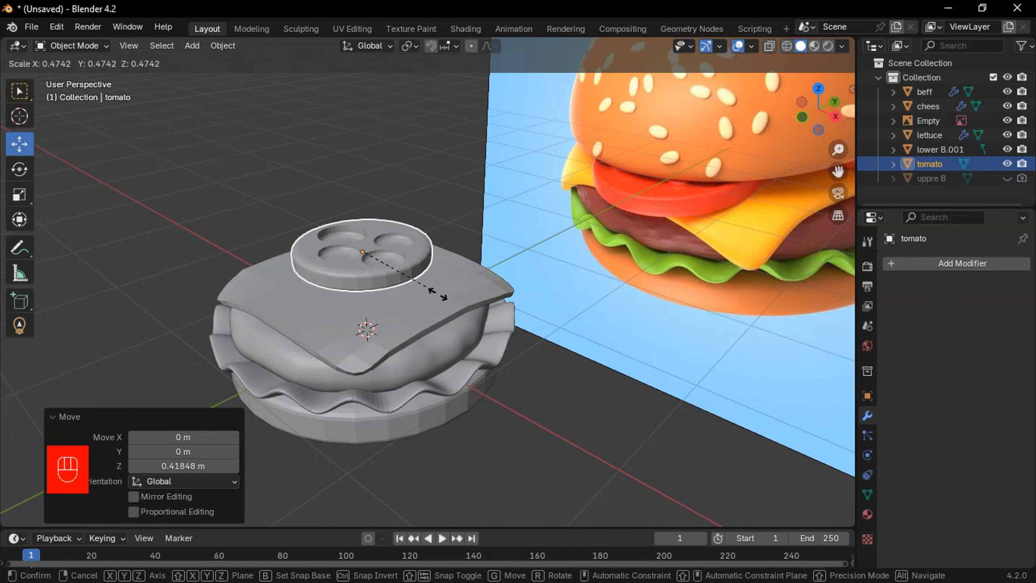
{"action": "left_click", "coordinate": [442, 296]}
Position the tomato slice near one corner of the cheese and lower it close to the surface.
{"action": "middle_click_drag", "start_coordinate": [422, 274], "coordinate": [411, 306]}
{"action": "left_click_drag", "start_coordinate": [404, 233], "coordinate": [382, 276]}
{"action": "left_click_drag", "start_coordinate": [363, 315], "coordinate": [339, 297]}
{"action": "left_click_drag", "start_coordinate": [326, 304], "coordinate": [343, 324]}
{"action": "middle_click_drag", "start_coordinate": [392, 261], "coordinate": [449, 204]}
{"action": "left_click_drag", "start_coordinate": [429, 140], "coordinate": [430, 155]}
{"action": "middle_click_drag", "start_coordinate": [481, 212], "coordinate": [505, 181]}
{"action": "left_click_drag", "start_coordinate": [429, 143], "coordinate": [429, 150]}
{"action": "middle_click_drag", "start_coordinate": [478, 200], "coordinate": [588, 286]}
Resize the tomato slice and duplicate it, placing the copy about 0.61 m along X.
{"action": "key", "text": "s"}
{"action": "left_click", "coordinate": [536, 307]}
{"action": "left_click_drag", "start_coordinate": [490, 229], "coordinate": [560, 248]}
{"action": "key", "text": "shift+d"}
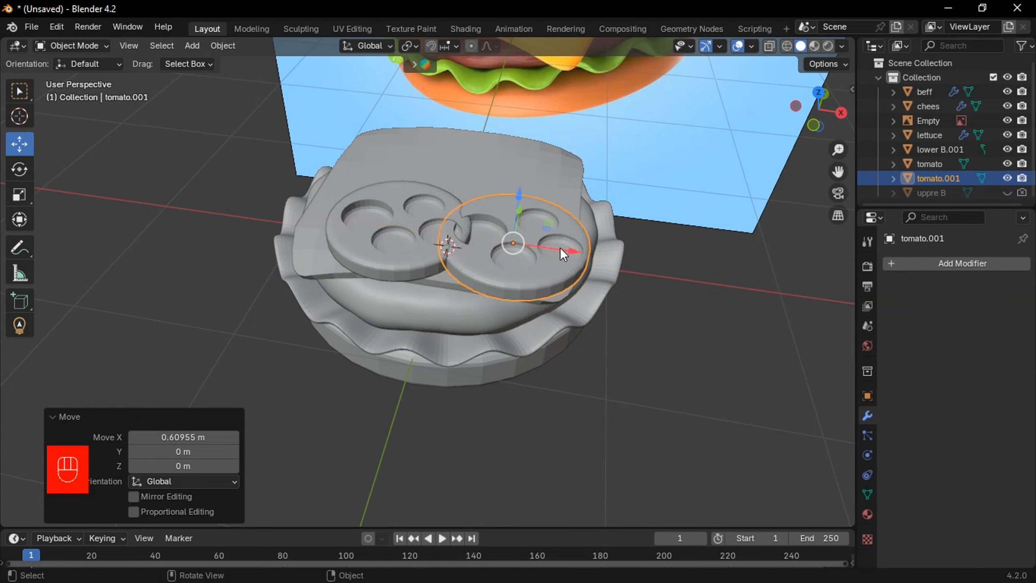
Shift the second tomato slice along Y toward another corner of the cheese and adjust its size.
{"action": "middle_click_drag", "start_coordinate": [560, 247], "coordinate": [457, 282]}
{"action": "left_click_drag", "start_coordinate": [506, 314], "coordinate": [624, 296]}
{"action": "key", "text": "s"}
{"action": "left_click", "coordinate": [616, 298]}
{"action": "left_click_drag", "start_coordinate": [580, 333], "coordinate": [600, 356]}
Duplicate the second tomato slice, move the copy about -0.92 m in X and along Y, and scale it by 1.235.
{"action": "key", "text": "shift+d"}
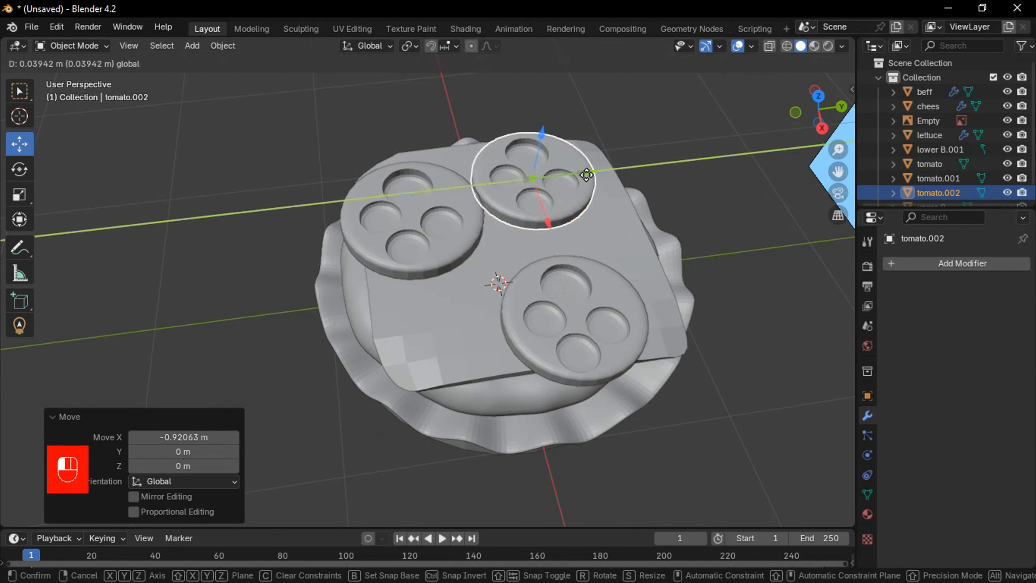
{"action": "left_click", "coordinate": [585, 174]}
{"action": "key", "text": "s"}
{"action": "left_click", "coordinate": [660, 259]}
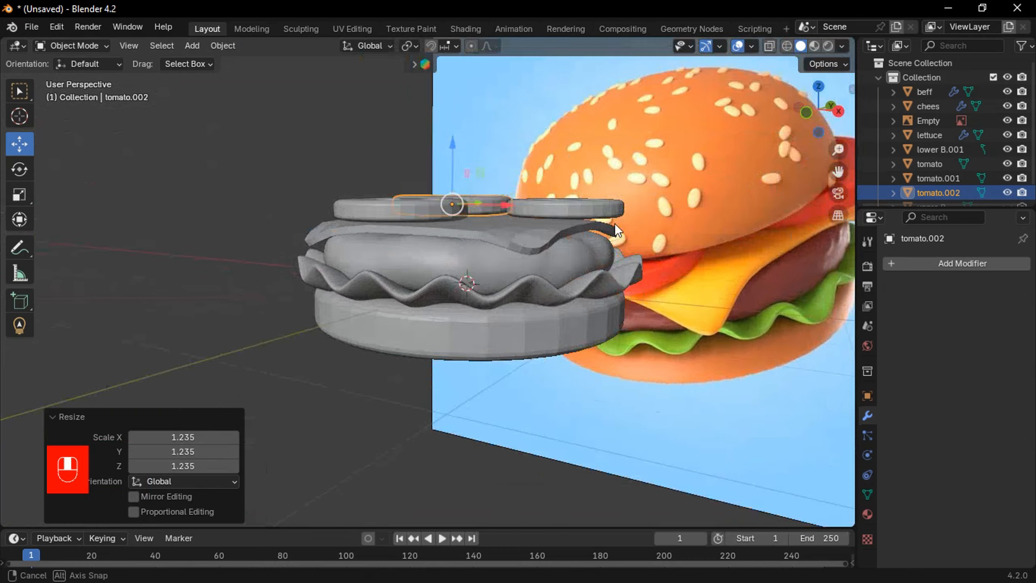
Unhide the upper bun (uppre B) and lower it about 0.59 m onto the tomato slices.
{"action": "middle_click_drag", "start_coordinate": [615, 223], "coordinate": [614, 272]}
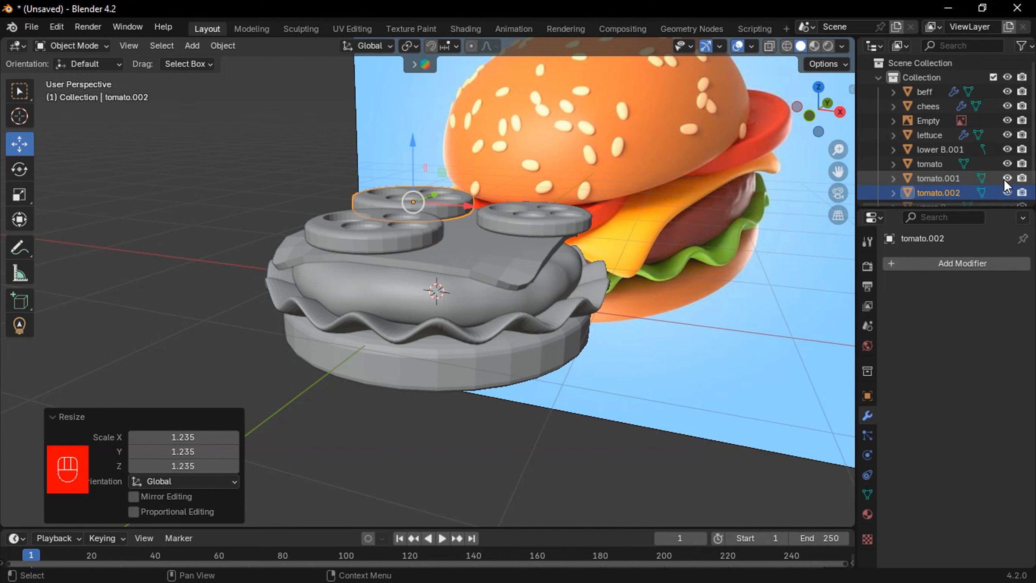
{"action": "scroll", "coordinate": [1004, 180], "scroll_direction": "down", "scroll_amount": 1}
{"action": "left_click", "coordinate": [1008, 191]}
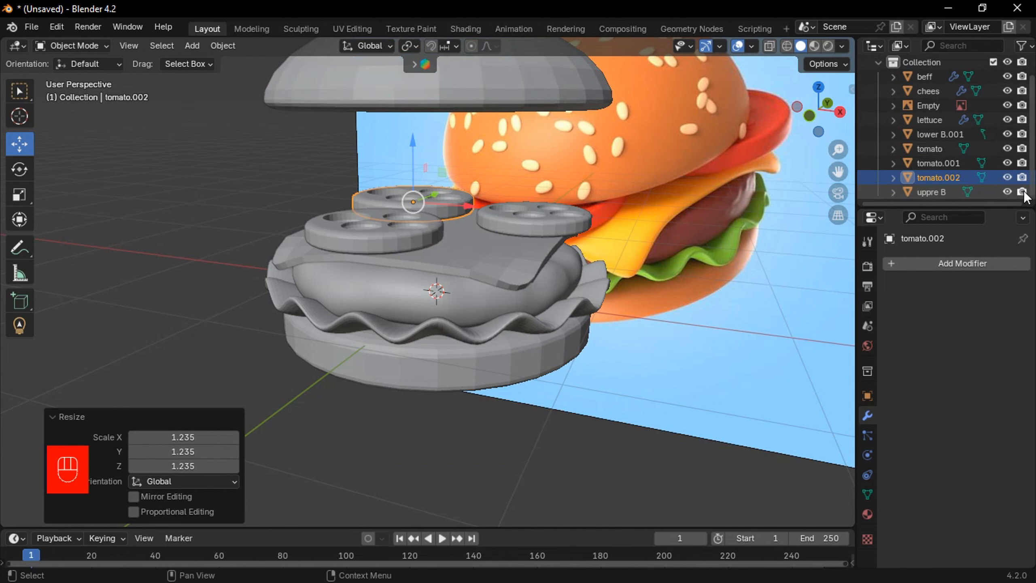
{"action": "middle_click_drag", "start_coordinate": [429, 93], "coordinate": [437, 178], "text": "shift"}
{"action": "left_click", "coordinate": [471, 137]}
{"action": "scroll", "coordinate": [471, 137], "scroll_direction": "down", "scroll_amount": 3}
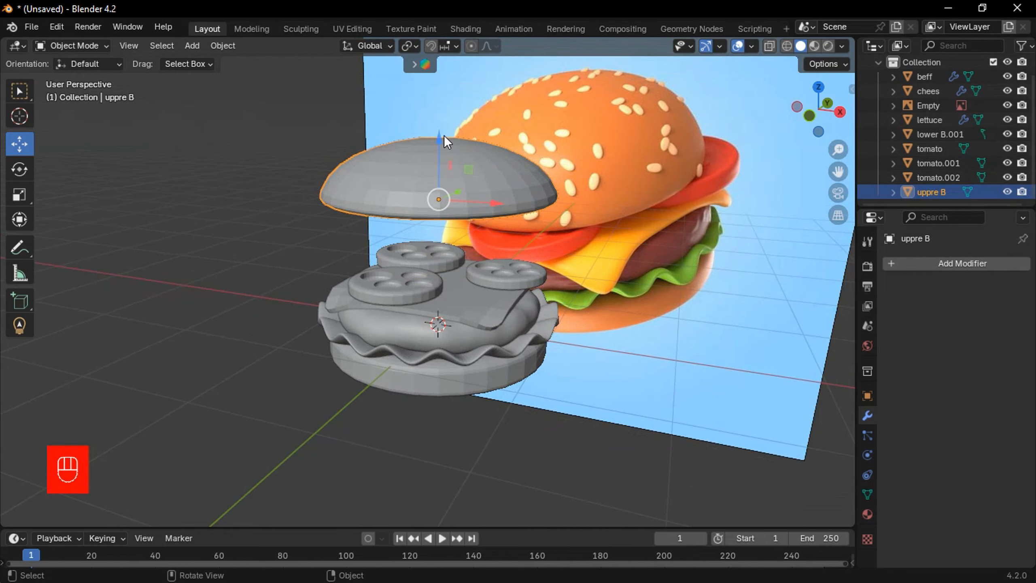
{"action": "left_click_drag", "start_coordinate": [444, 135], "coordinate": [449, 229]}
Select the tomato slices together and adjust their height between the cheese and the upper bun.
{"action": "middle_click_drag", "start_coordinate": [480, 312], "coordinate": [440, 276]}
{"action": "scroll", "coordinate": [443, 276], "scroll_direction": "up", "scroll_amount": 2}
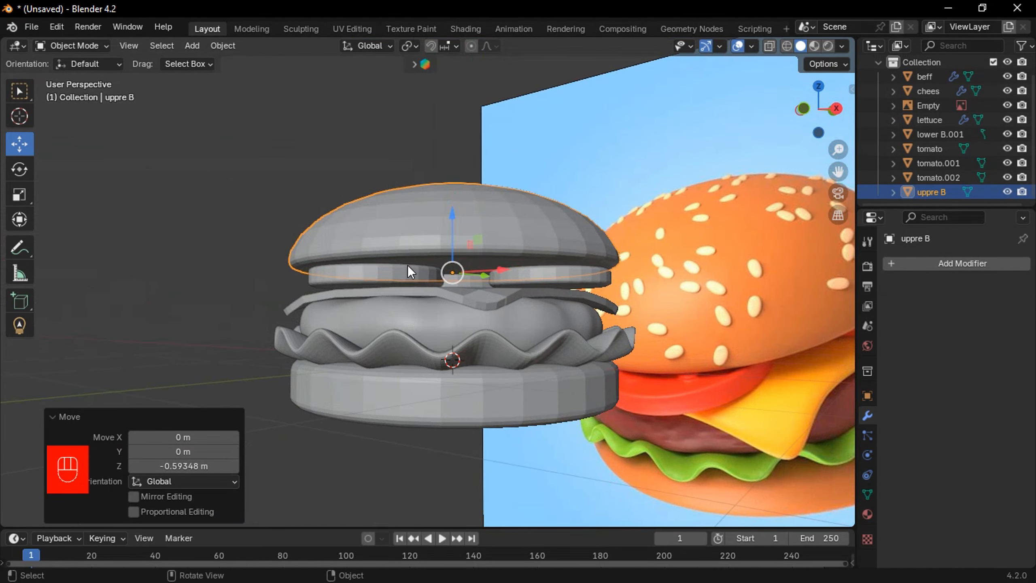
{"action": "left_click", "coordinate": [416, 275]}
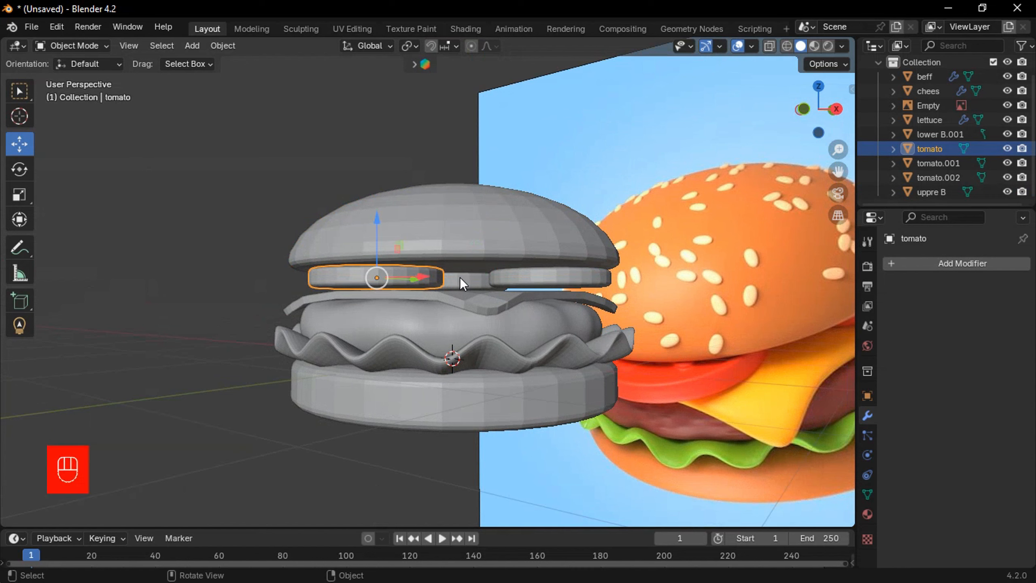
{"action": "left_click", "coordinate": [513, 278], "text": "shift"}
{"action": "mouse_move", "coordinate": [464, 233]}
{"action": "left_mouse_down"}
{"action": "mouse_move", "coordinate": [470, 238]}
{"action": "mouse_move", "coordinate": [455, 217]}
{"action": "left_mouse_up"}
Rescale the upper bun uniformly by 0.852 and again by 1.086 to fit the burger's width.
{"action": "left_click", "coordinate": [485, 213]}
{"action": "middle_click_drag", "start_coordinate": [478, 232], "coordinate": [534, 337]}
{"action": "key", "text": "s"}
{"action": "left_click", "coordinate": [576, 314]}
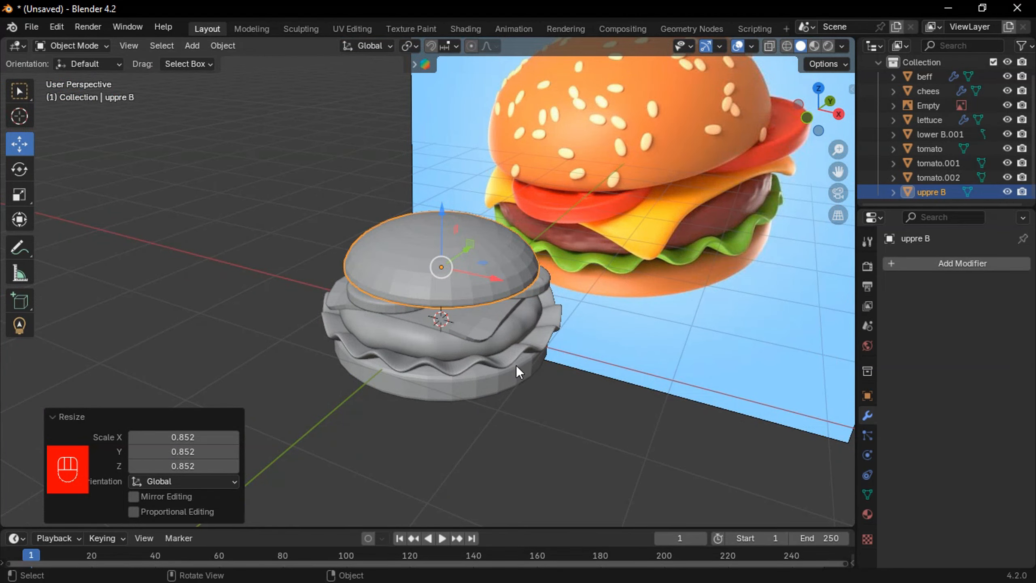
{"action": "key", "text": "s"}
{"action": "left_click", "coordinate": [536, 361]}
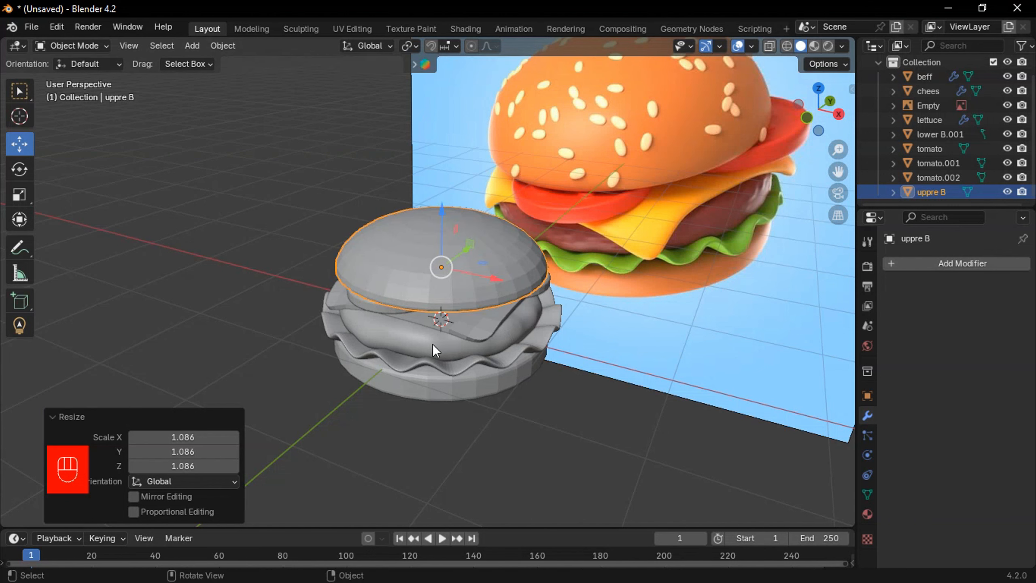
Scale the lower bun (lower B.001) down slightly and uniformly to fit beneath the lettuce.
{"action": "middle_click_drag", "start_coordinate": [432, 343], "coordinate": [461, 349]}
{"action": "left_click", "coordinate": [473, 366]}
{"action": "key", "text": "s"}
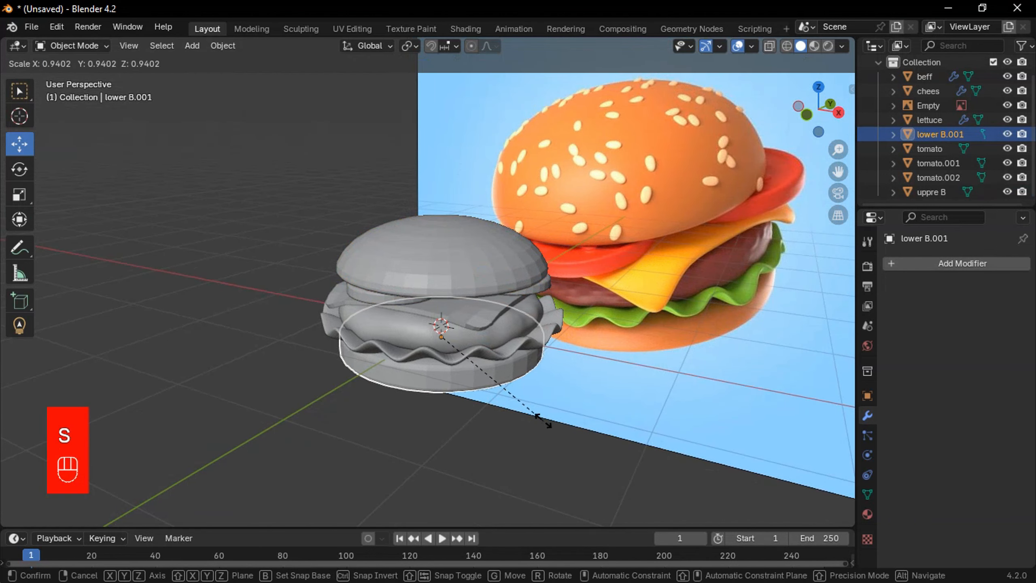
{"action": "left_click", "coordinate": [543, 392]}
Apply the Solidify modifier on the cheese slice (chees).
{"action": "middle_click_drag", "start_coordinate": [543, 392], "coordinate": [591, 378]}
{"action": "scroll", "coordinate": [505, 367], "scroll_direction": "up", "scroll_amount": 3}
{"action": "middle_click_drag", "start_coordinate": [501, 366], "coordinate": [605, 291]}
{"action": "left_click", "coordinate": [599, 306]}
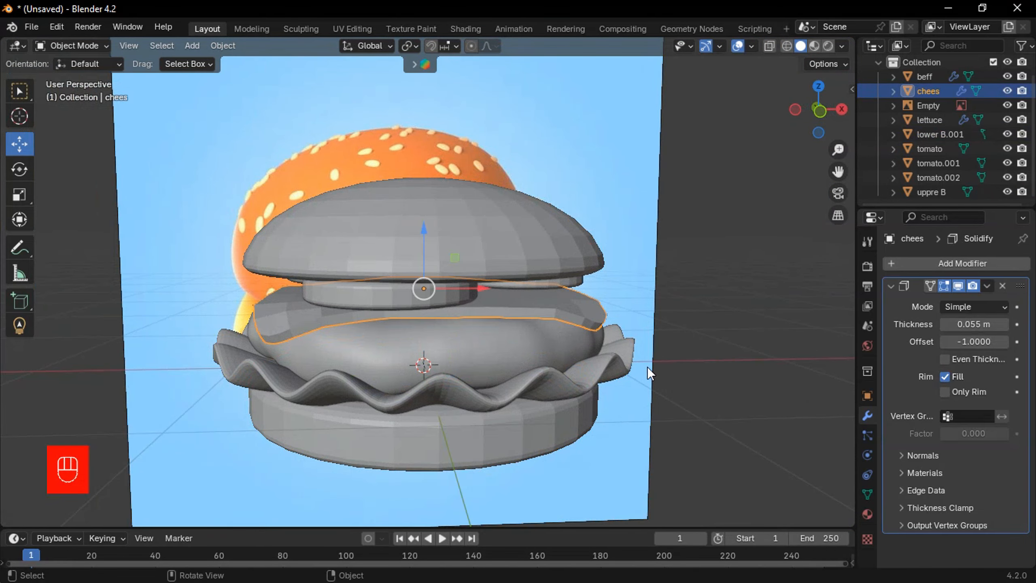
{"action": "left_click", "coordinate": [989, 286]}
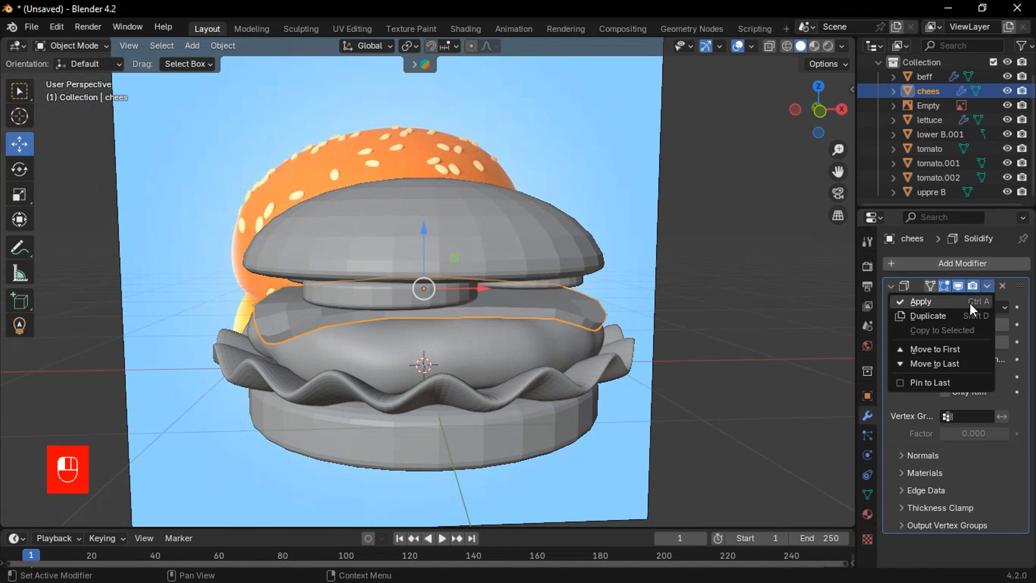
{"action": "left_click", "coordinate": [970, 302]}
Add a Subdivision Surface modifier with viewport level 2 to the cheese slice and apply it.
{"action": "left_click", "coordinate": [969, 264]}
{"action": "mouse_move", "coordinate": [971, 264]}
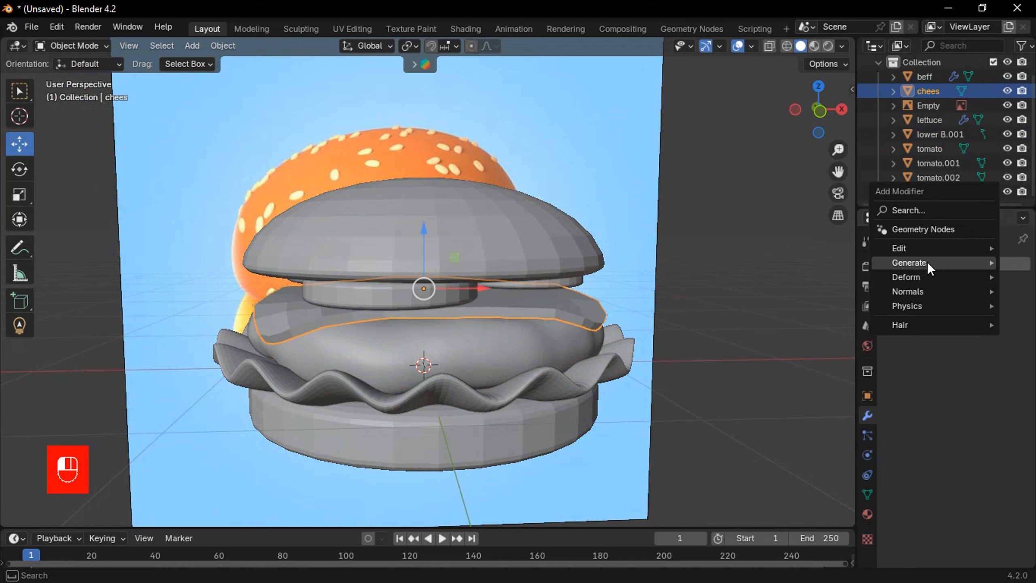
{"action": "left_click", "coordinate": [826, 449]}
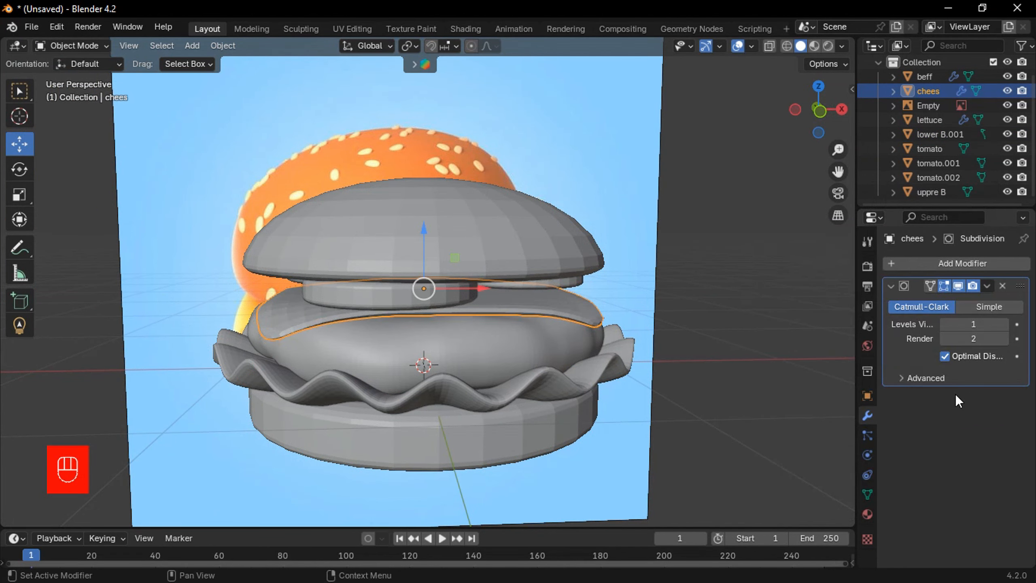
{"action": "left_click", "coordinate": [1006, 324]}
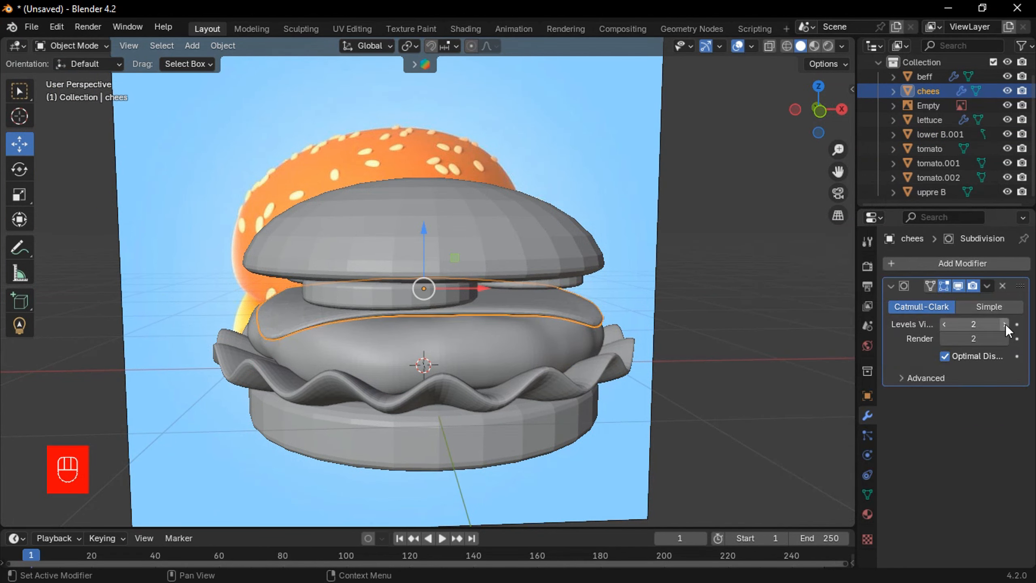
{"action": "middle_click_drag", "start_coordinate": [668, 350], "coordinate": [472, 335]}
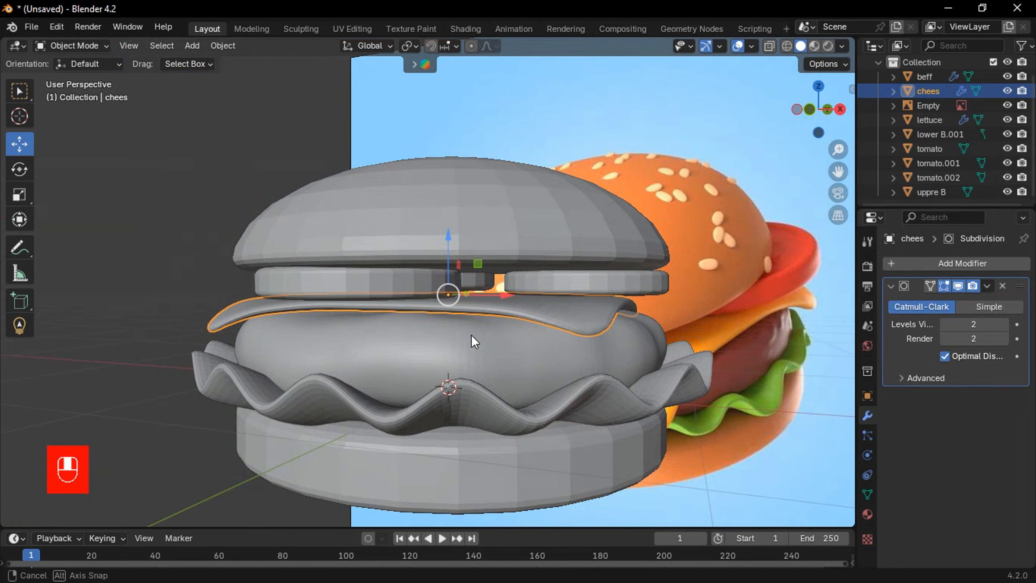
{"action": "left_click", "coordinate": [989, 287]}
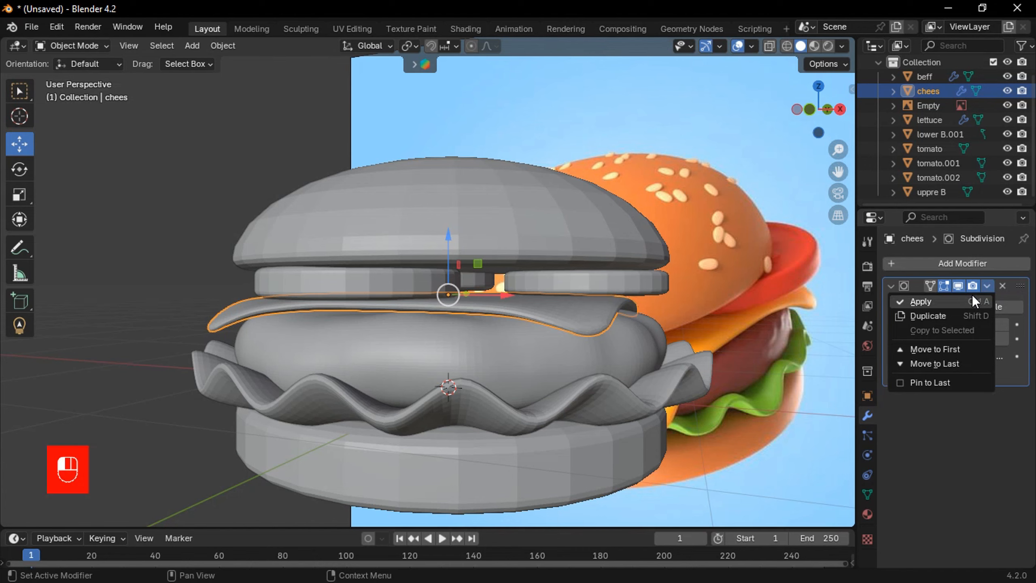
{"action": "left_click", "coordinate": [972, 296]}
Add a Subdivision Surface modifier to the first tomato slice (tomato) to smooth it.
{"action": "middle_click_drag", "start_coordinate": [558, 330], "coordinate": [526, 316]}
{"action": "left_click", "coordinate": [371, 266]}
{"action": "middle_click_drag", "start_coordinate": [397, 282], "coordinate": [656, 301]}
{"action": "left_click", "coordinate": [991, 268]}
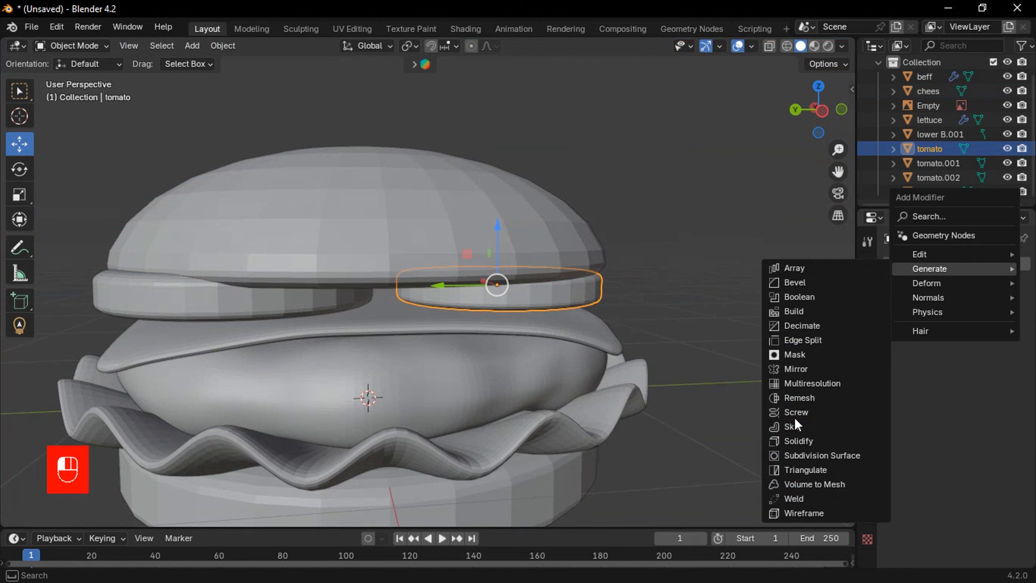
{"action": "left_click", "coordinate": [810, 454]}
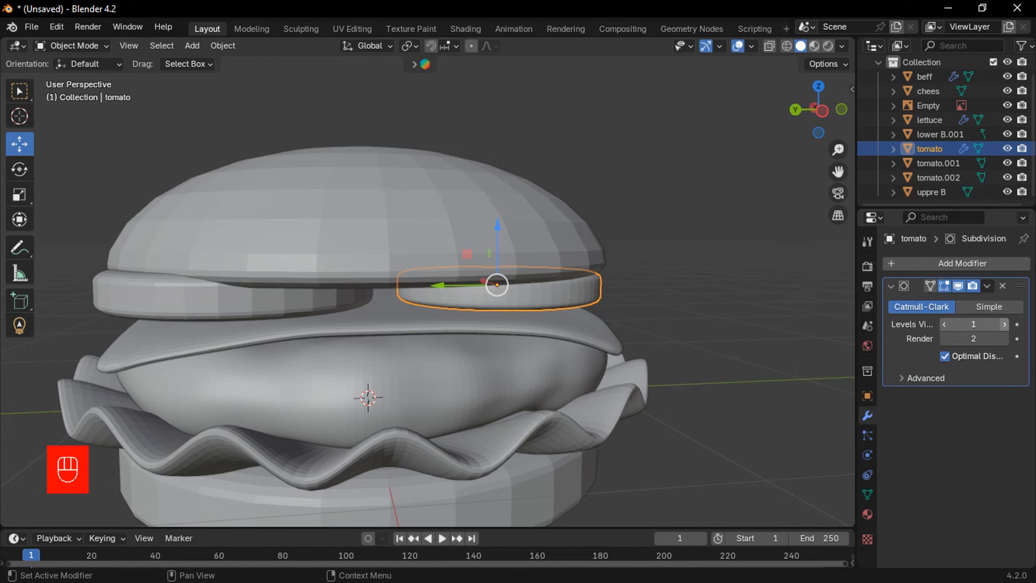
Add a Subdivision Surface modifier with viewport level 2 to the tomato slice tomato.002.
{"action": "left_click", "coordinate": [191, 293]}
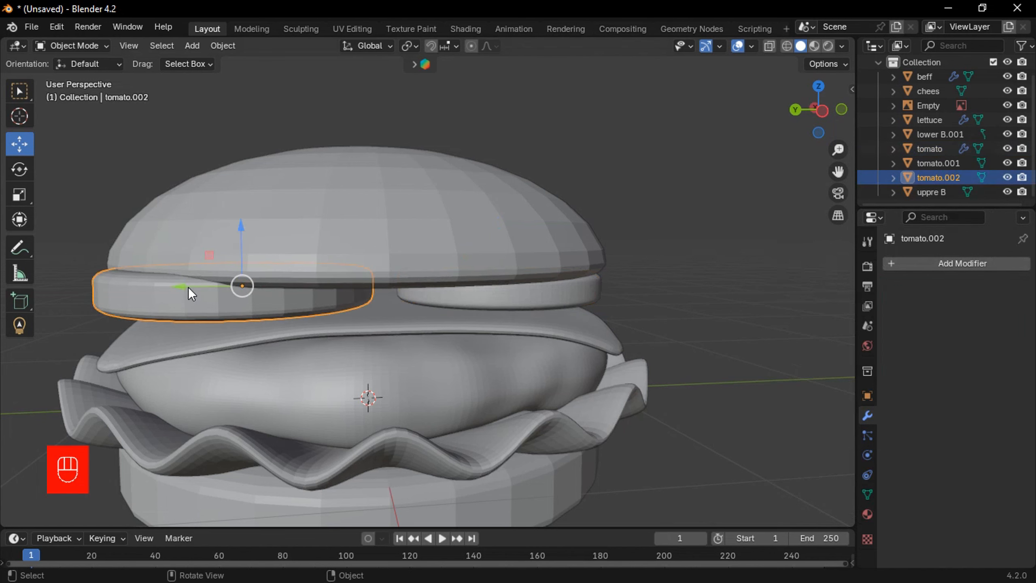
{"action": "left_click", "coordinate": [906, 263]}
{"action": "mouse_move", "coordinate": [894, 261]}
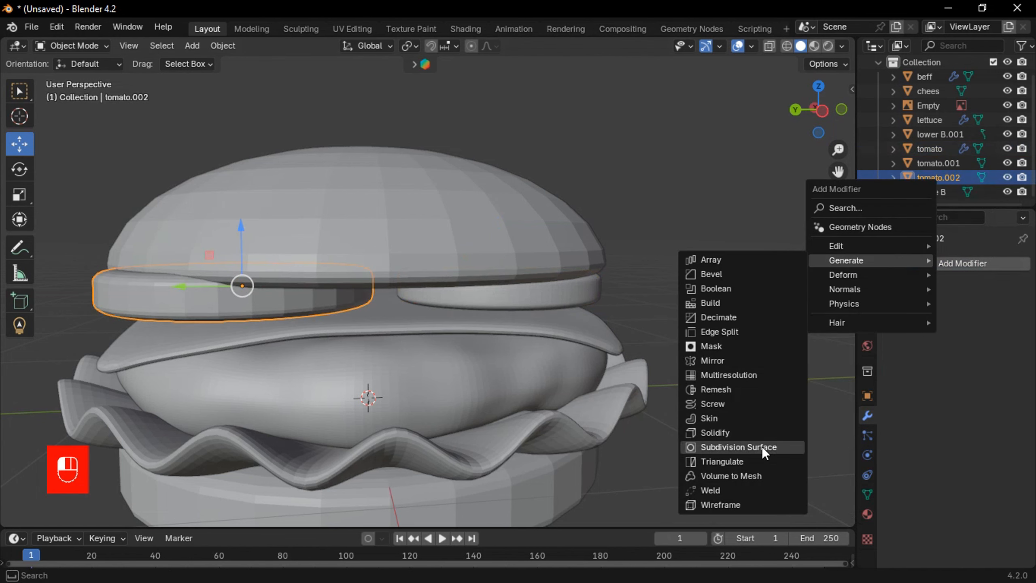
{"action": "key", "text": "Return"}
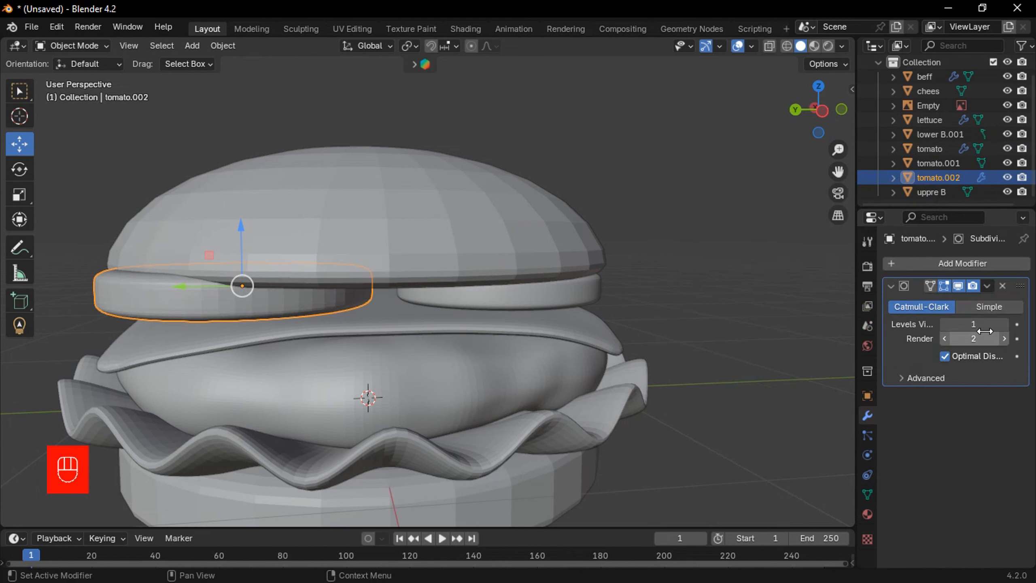
{"action": "middle_click_drag", "start_coordinate": [296, 323], "coordinate": [439, 326], "text": "shift"}
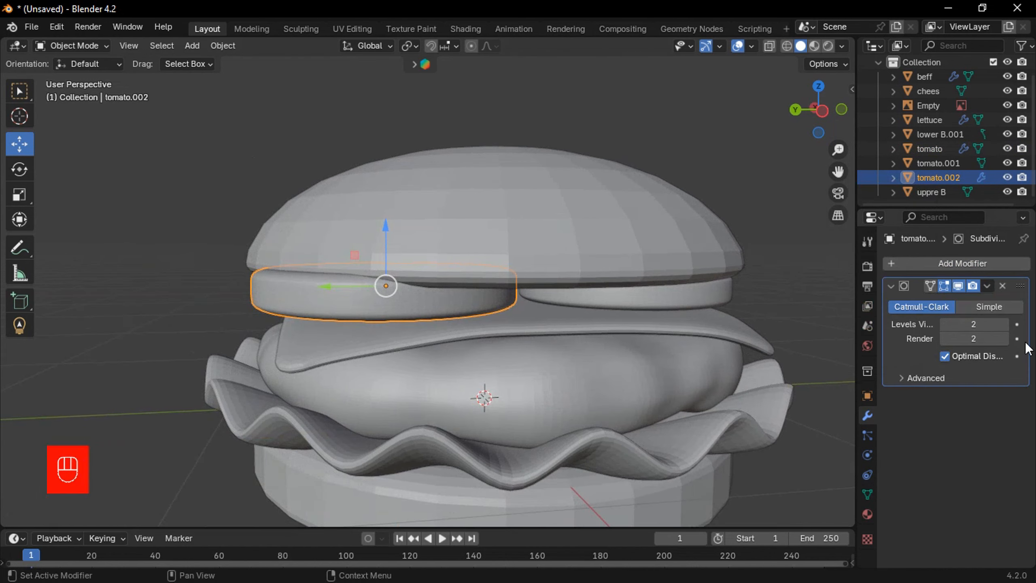
{"action": "left_click", "coordinate": [1003, 324]}
Add a Subdivision Surface modifier with viewport level 2 to the tomato slice tomato.001.
{"action": "middle_click_drag", "start_coordinate": [355, 295], "coordinate": [538, 299]}
{"action": "left_click", "coordinate": [228, 288]}
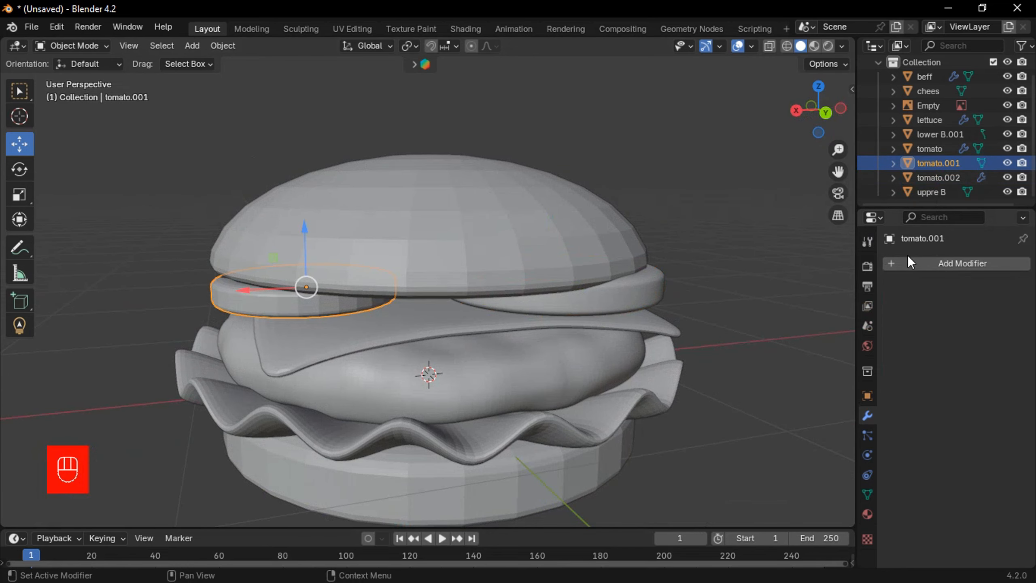
{"action": "left_click", "coordinate": [920, 263]}
{"action": "mouse_move", "coordinate": [926, 264]}
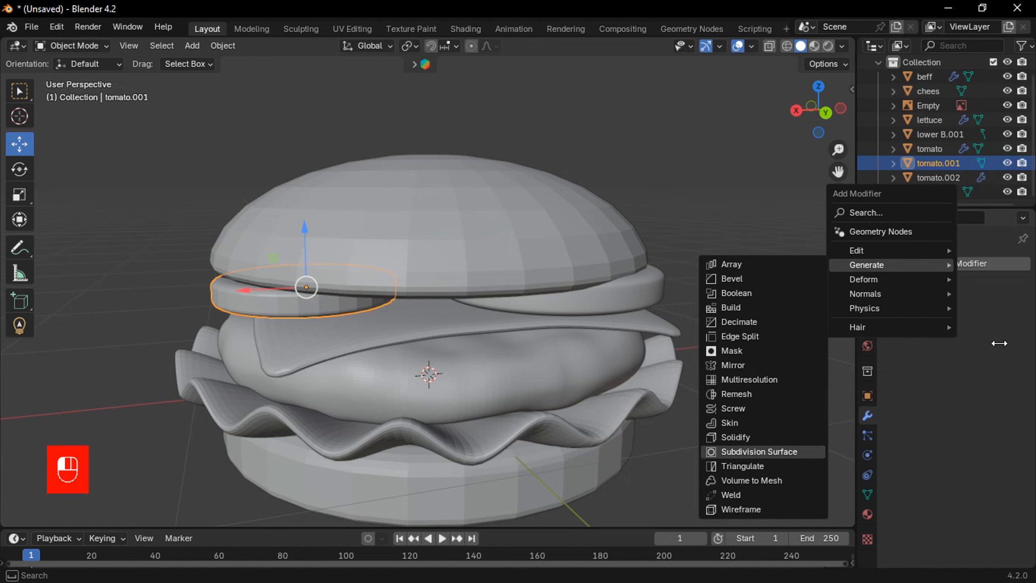
{"action": "key", "text": "Return"}
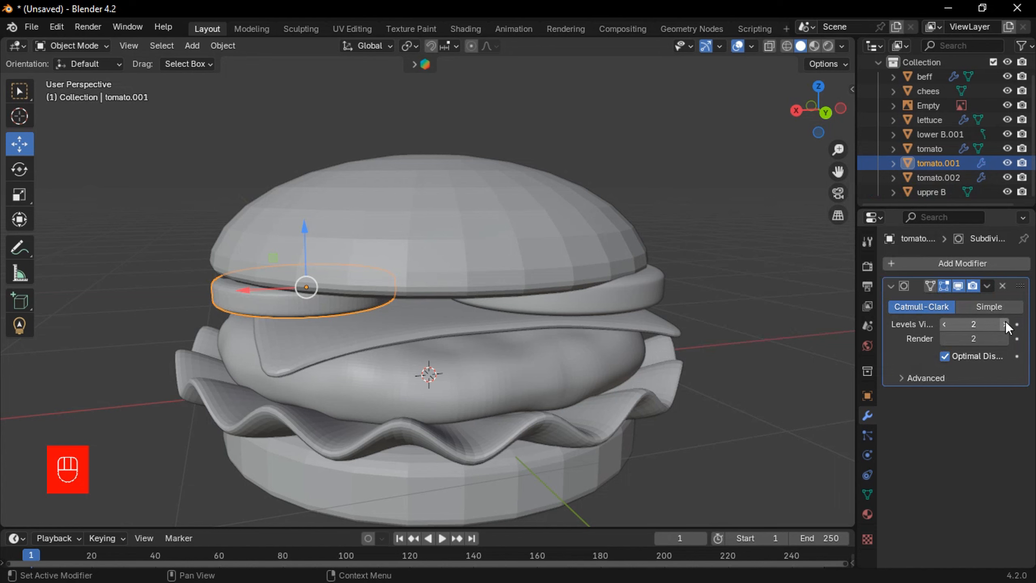
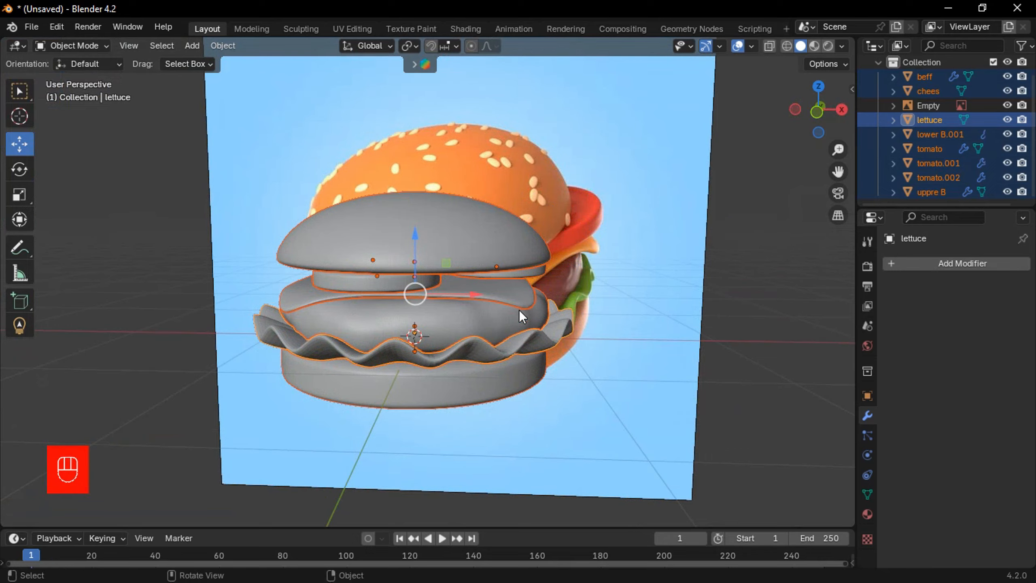
Apply smooth shading to all the selected burger parts, keeping sharp edges.
{"action": "middle_click_drag", "start_coordinate": [519, 310], "coordinate": [613, 352]}
{"action": "scroll", "coordinate": [611, 357], "scroll_direction": "up", "scroll_amount": 2}
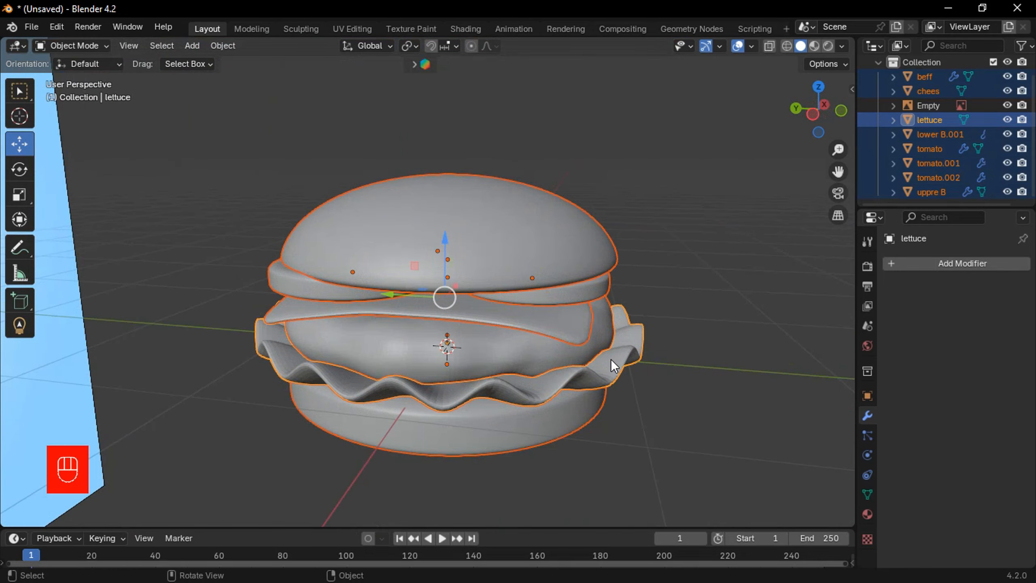
{"action": "right_click", "coordinate": [547, 276]}
{"action": "left_click", "coordinate": [549, 277]}
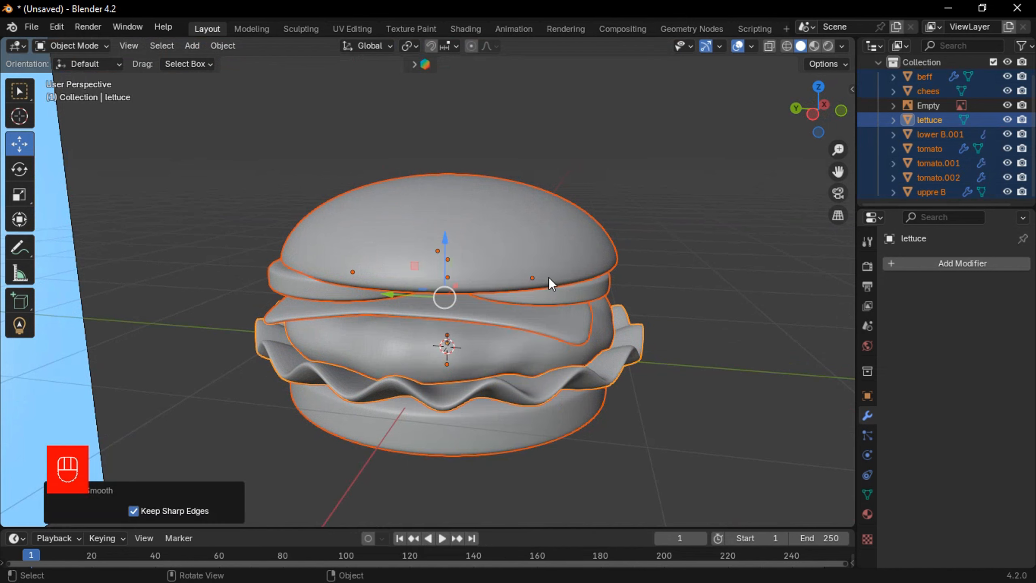
Compare the smooth-shaded burger with the reference image, checking the bun's sesame seeds.
{"action": "middle_click_drag", "start_coordinate": [549, 278], "coordinate": [593, 327]}
{"action": "scroll", "coordinate": [635, 394], "scroll_direction": "up", "scroll_amount": 1}
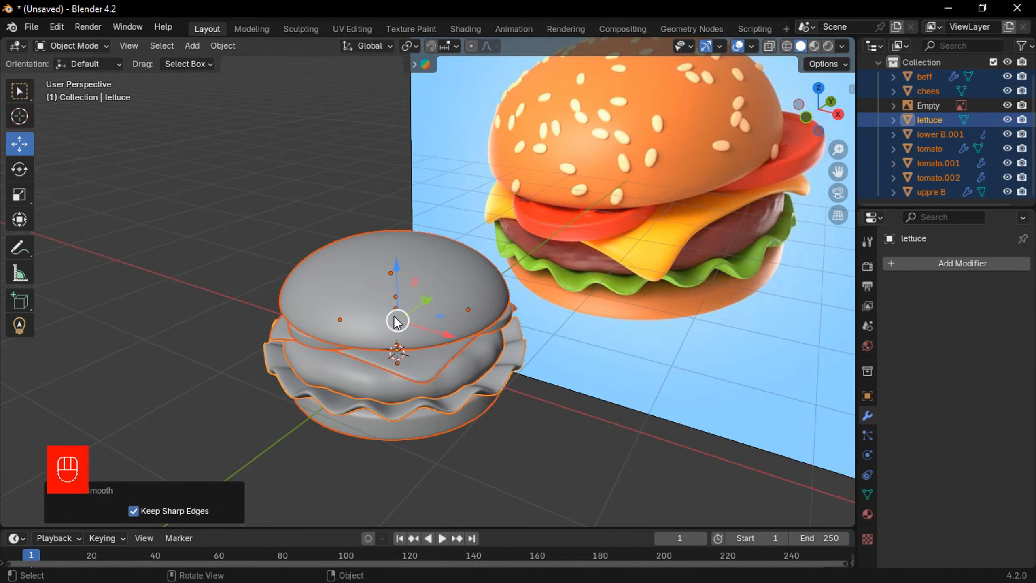
{"action": "middle_click_drag", "start_coordinate": [398, 318], "coordinate": [381, 309]}
{"action": "scroll", "coordinate": [381, 309], "scroll_direction": "up", "scroll_amount": 2}
{"action": "middle_click_drag", "start_coordinate": [446, 301], "coordinate": [529, 280], "text": "shift"}
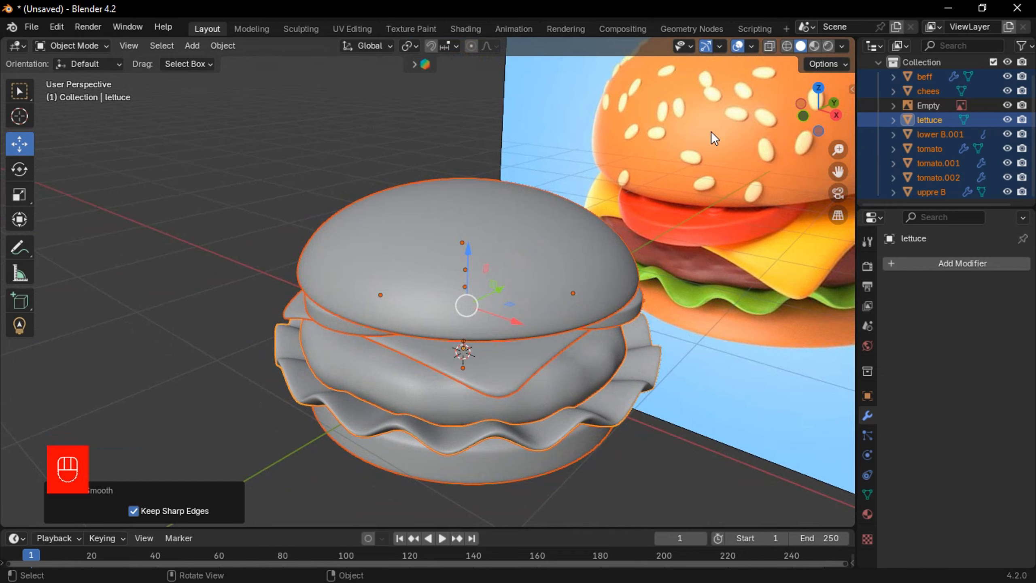
{"action": "scroll", "coordinate": [711, 131], "scroll_direction": "down", "scroll_amount": 2}
{"action": "middle_click_drag", "start_coordinate": [642, 256], "coordinate": [626, 263], "text": "shift"}
{"action": "middle_click_drag", "start_coordinate": [626, 262], "coordinate": [526, 303]}
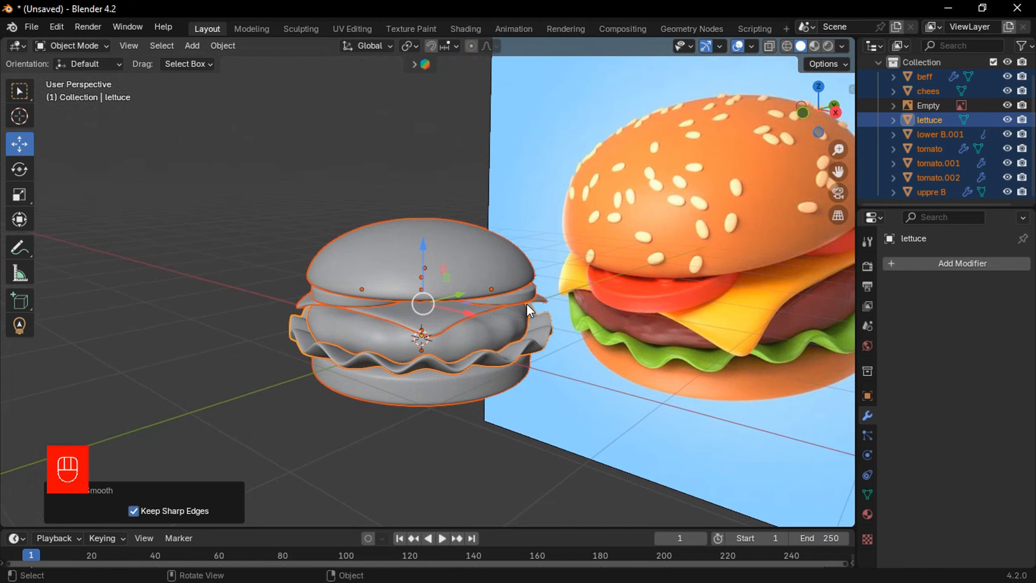
Add a UV sphere for a sesame seed, raise it about 1.49 m above the burger, and scale it by 0.089.
{"action": "left_click", "coordinate": [452, 251]}
{"action": "key", "text": "shift+a"}
{"action": "mouse_move", "coordinate": [452, 251]}
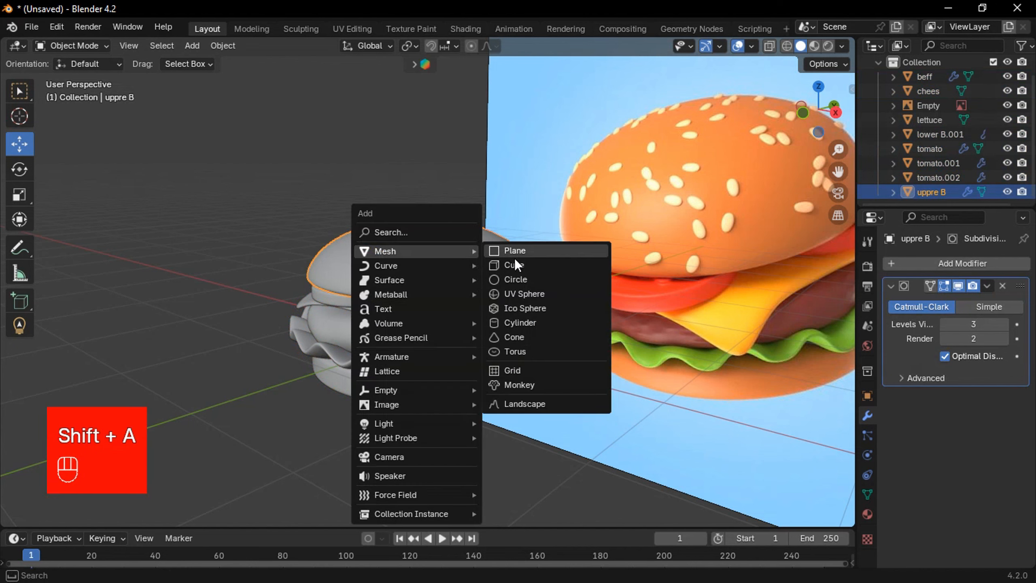
{"action": "left_click", "coordinate": [523, 291]}
{"action": "left_click_drag", "start_coordinate": [419, 296], "coordinate": [441, 110]}
{"action": "key", "text": "s"}
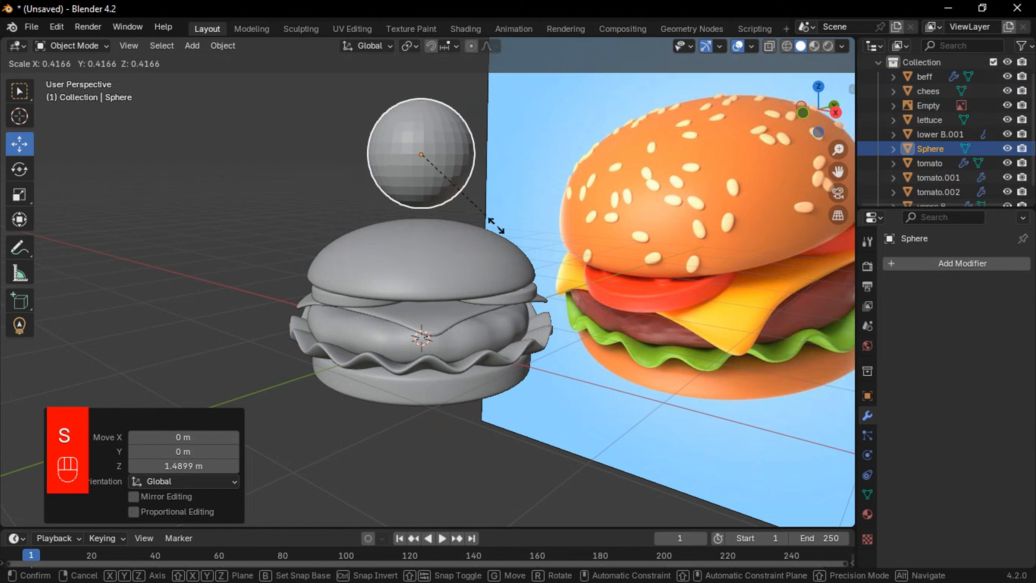
{"action": "left_click", "coordinate": [439, 174]}
Scale the seed sphere uniformly by 0.738 and stretch it by 1.966 along Z.
{"action": "middle_click_drag", "start_coordinate": [439, 174], "coordinate": [479, 247], "text": "shift"}
{"action": "scroll", "coordinate": [461, 212], "scroll_direction": "up", "scroll_amount": 2}
{"action": "key", "text": "s"}
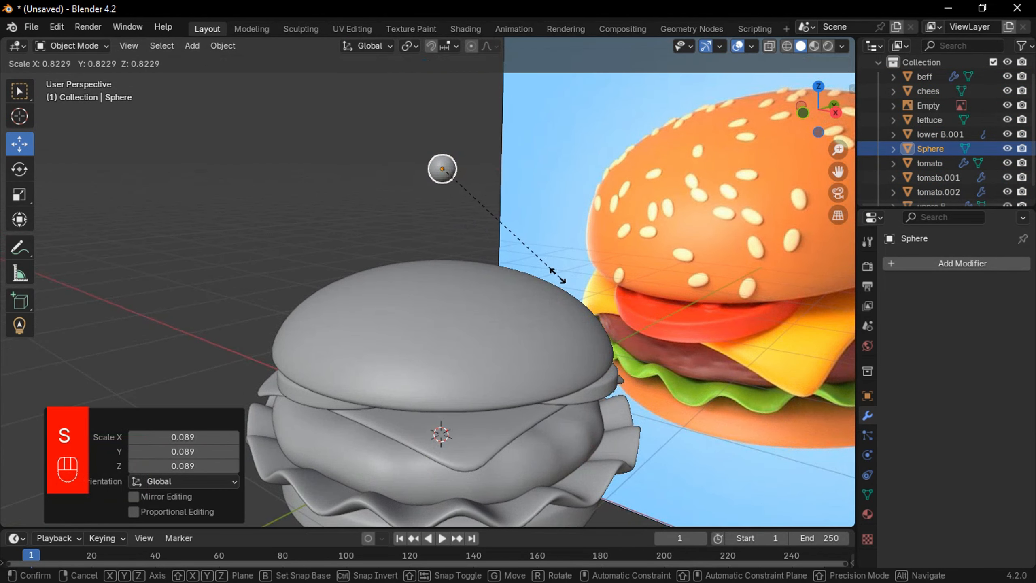
{"action": "key", "text": "z"}
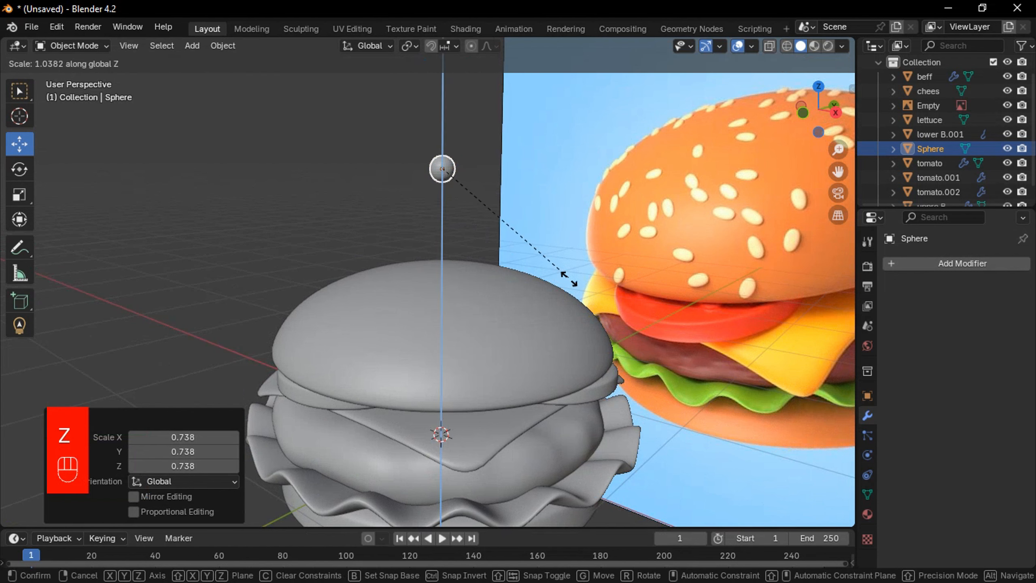
{"action": "left_click", "coordinate": [686, 367]}
Widen the seed sphere by 1.165 along X and stretch it slightly more along Z.
{"action": "key", "text": "s"}
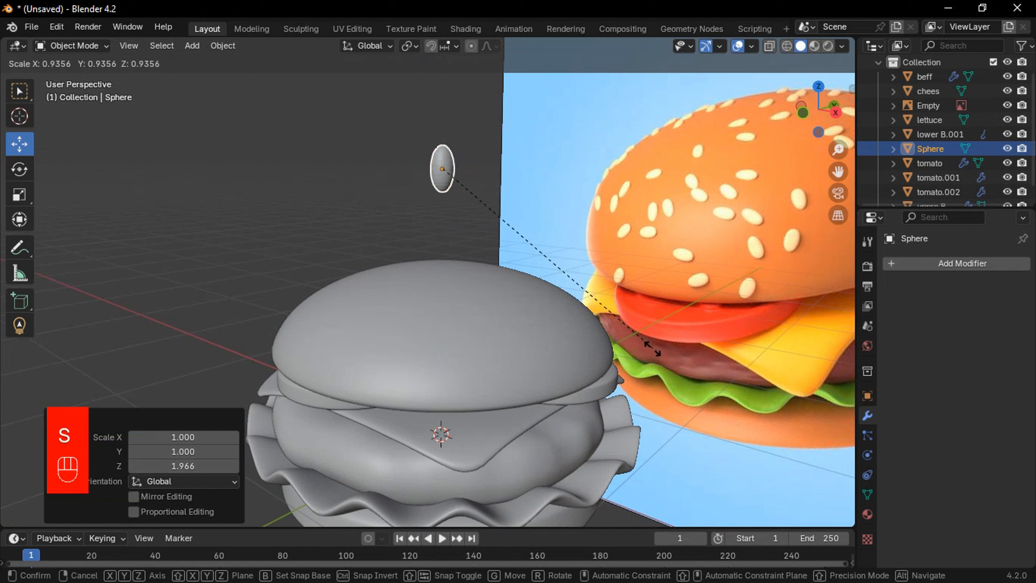
{"action": "key", "text": "x"}
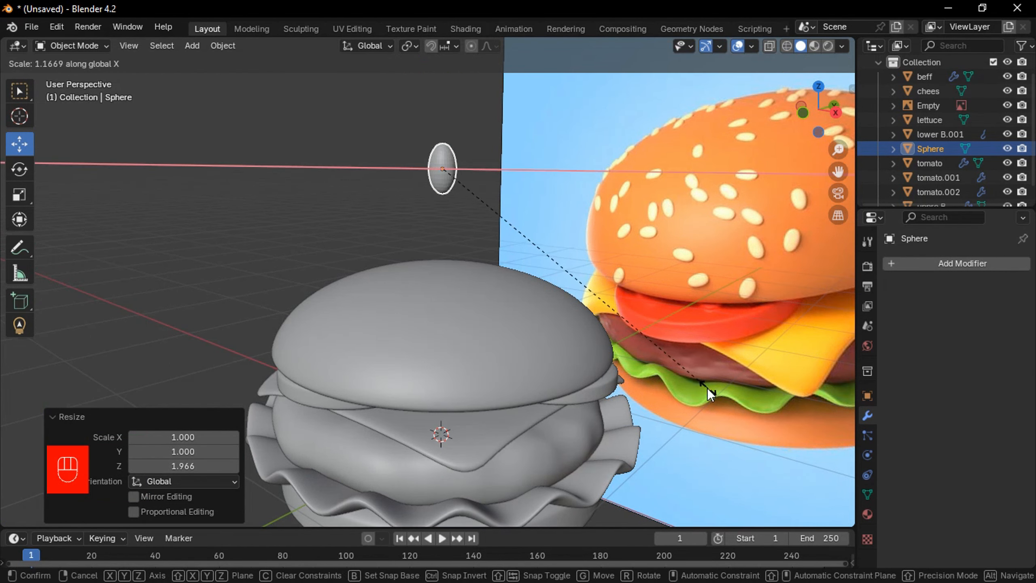
{"action": "left_click", "coordinate": [707, 387]}
{"action": "key", "text": "s"}
{"action": "key", "text": "z"}
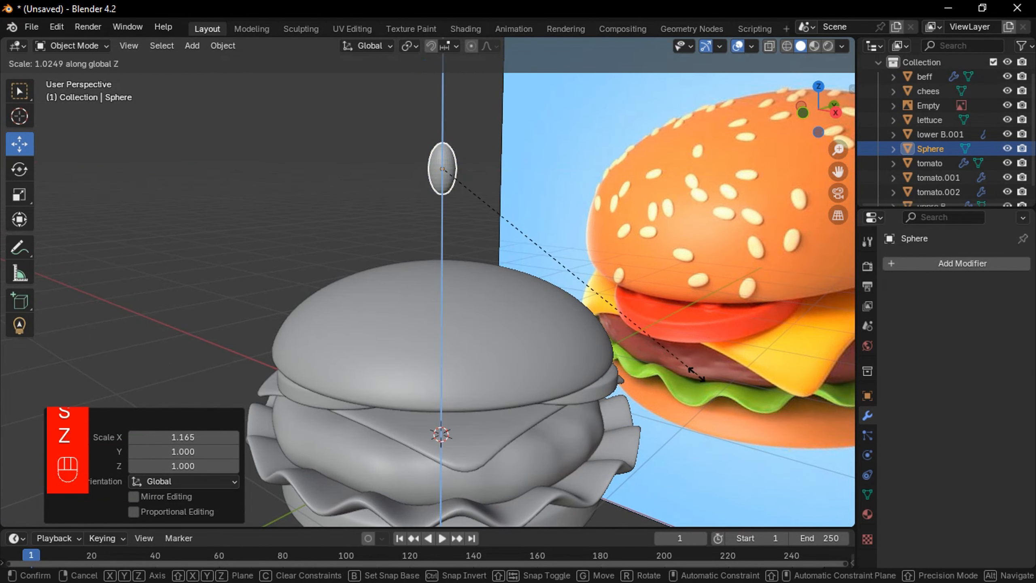
{"action": "left_click", "coordinate": [697, 375]}
Apply the Subdivision modifier on the upper bun (uppre B).
{"action": "middle_click_drag", "start_coordinate": [675, 371], "coordinate": [508, 307]}
{"action": "left_click", "coordinate": [461, 287]}
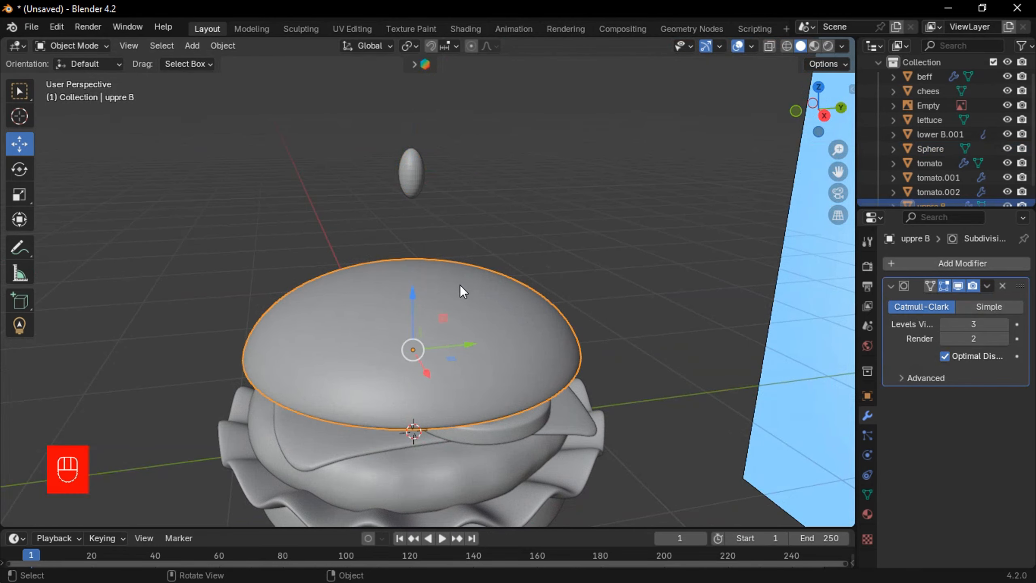
{"action": "middle_click_drag", "start_coordinate": [460, 285], "coordinate": [493, 286], "text": "shift"}
{"action": "middle_click_drag", "start_coordinate": [537, 360], "coordinate": [581, 344], "text": "shift"}
{"action": "scroll", "coordinate": [573, 347], "scroll_direction": "up", "scroll_amount": 1}
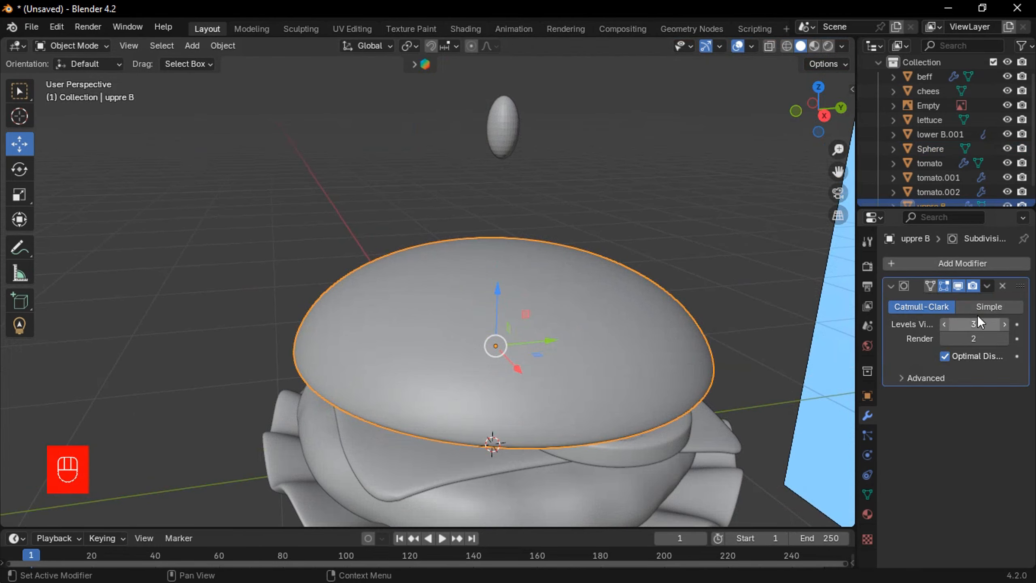
{"action": "left_click", "coordinate": [989, 285]}
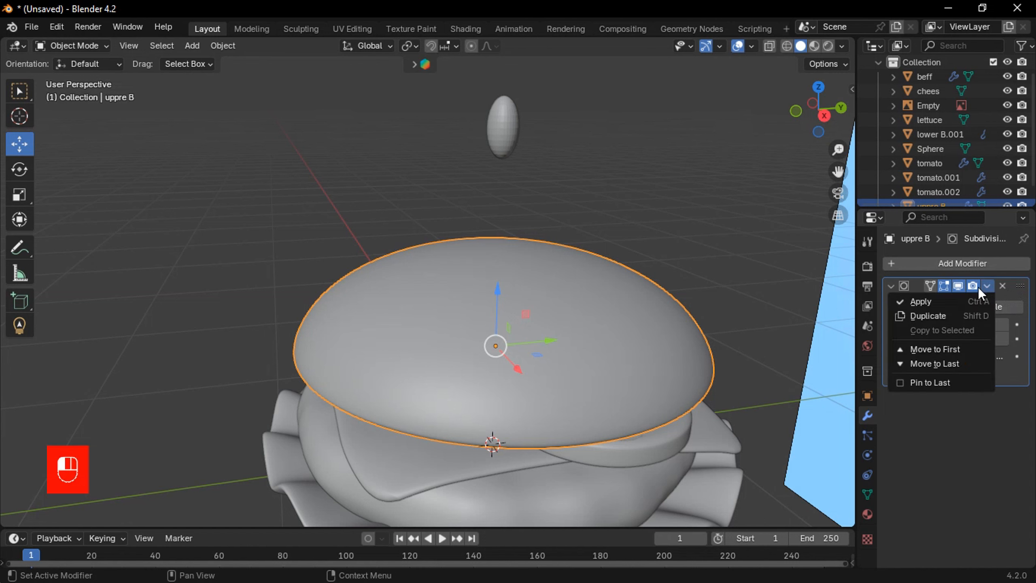
{"action": "left_click", "coordinate": [941, 306]}
Add a particle system to the upper bun for scattering sesame seeds.
{"action": "middle_click_drag", "start_coordinate": [604, 309], "coordinate": [710, 344]}
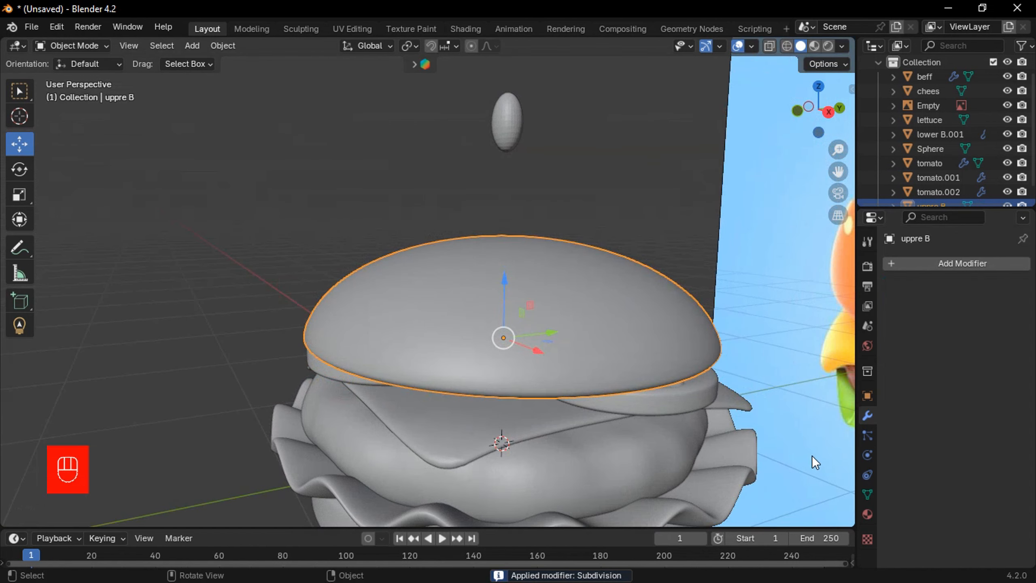
{"action": "left_click", "coordinate": [869, 434]}
{"action": "left_click", "coordinate": [1024, 264]}
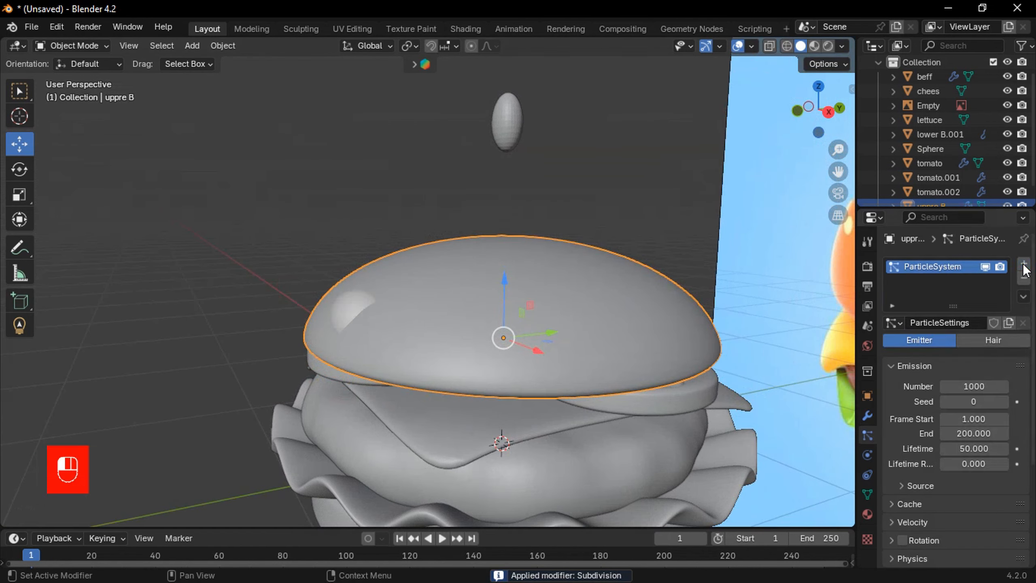
Switch the upper bun's particle system to Hair and set the hair length to 0.13 m.
{"action": "left_click", "coordinate": [1000, 340]}
{"action": "middle_click_drag", "start_coordinate": [651, 298], "coordinate": [641, 331]}
{"action": "left_click_drag", "start_coordinate": [975, 401], "coordinate": [938, 431]}
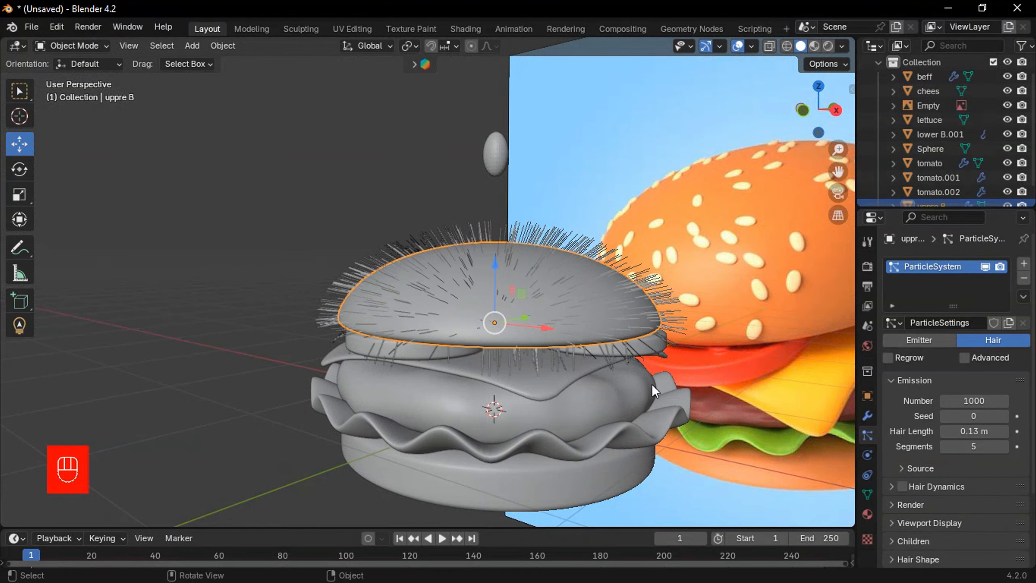
{"action": "middle_click_drag", "start_coordinate": [652, 384], "coordinate": [581, 379], "text": "shift"}
{"action": "scroll", "coordinate": [938, 421], "scroll_direction": "down", "scroll_amount": 5}
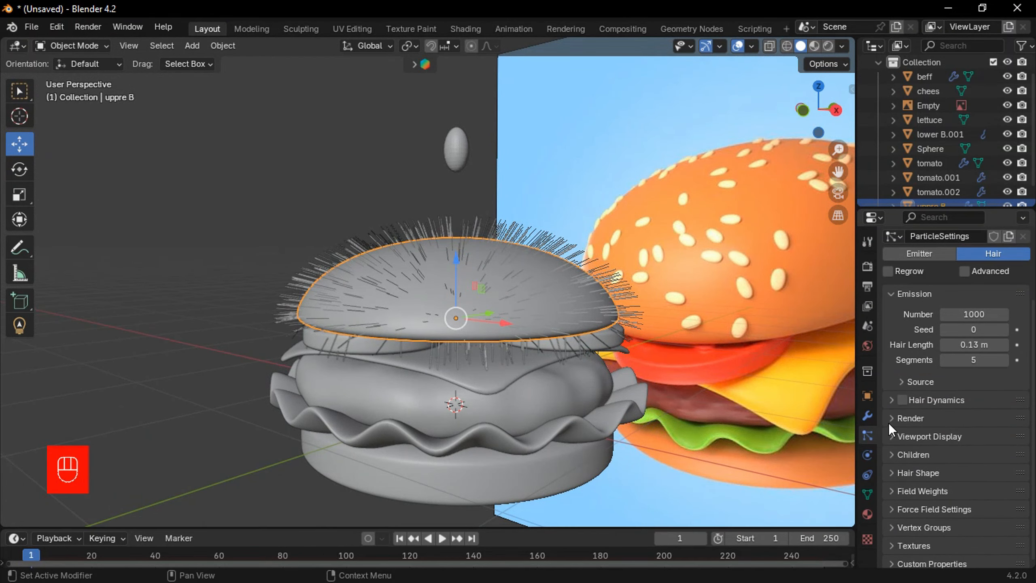
Render the hair particles as an object, using the seed Sphere as the instance object.
{"action": "left_click", "coordinate": [889, 420]}
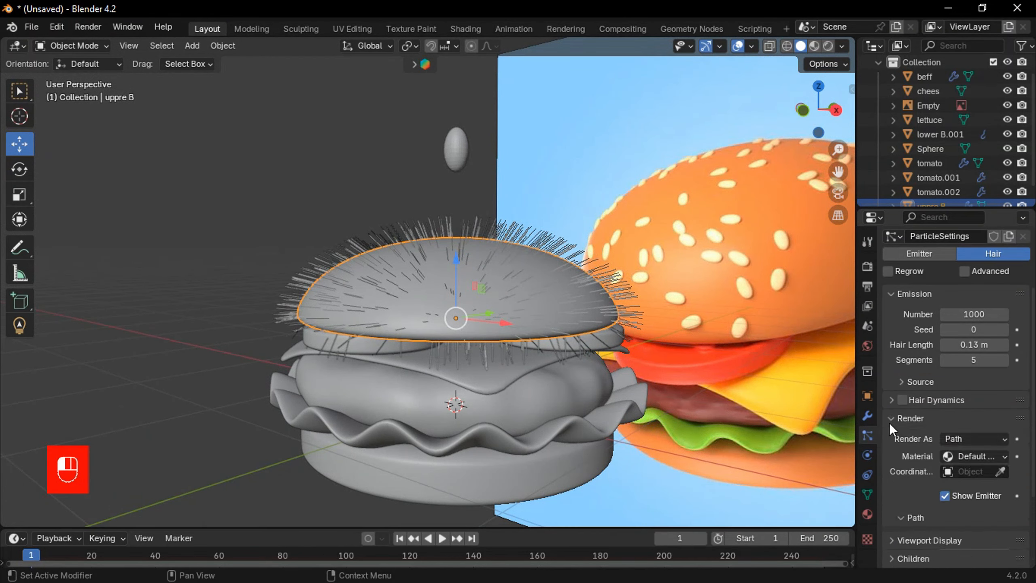
{"action": "left_click", "coordinate": [983, 441]}
{"action": "left_click", "coordinate": [969, 486]}
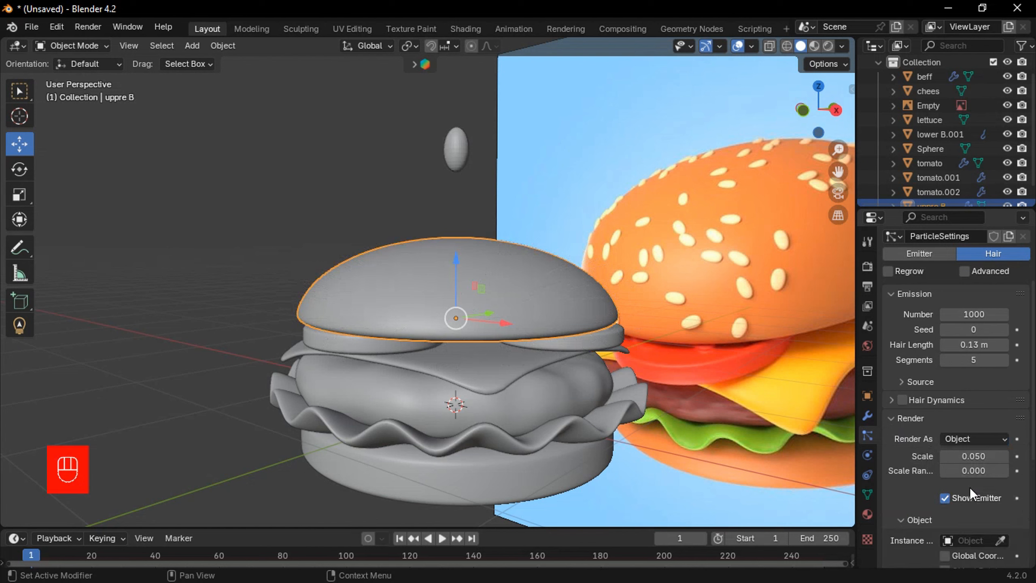
{"action": "scroll", "coordinate": [992, 505], "scroll_direction": "down", "scroll_amount": 2}
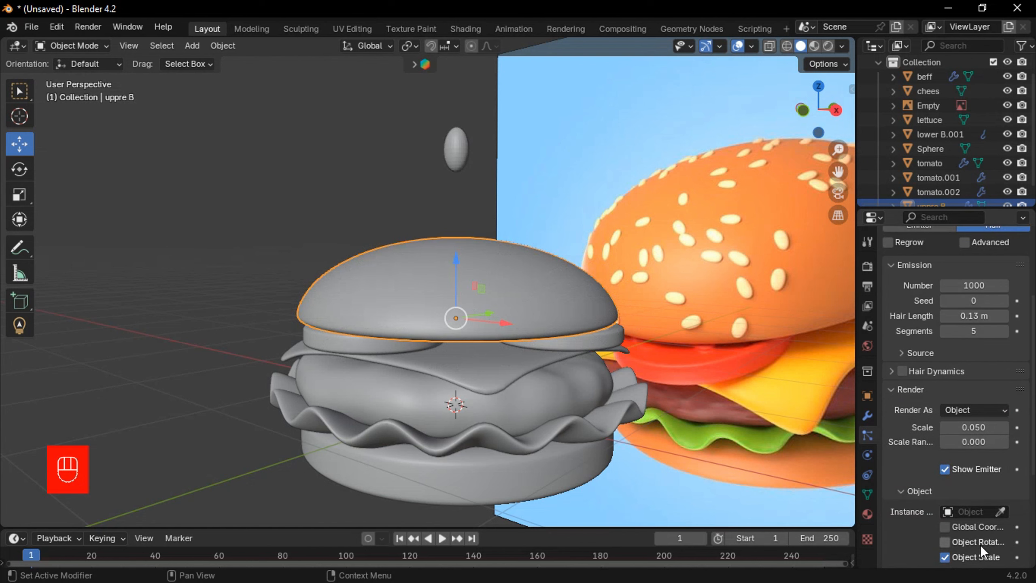
{"action": "left_click", "coordinate": [1000, 511]}
{"action": "left_click", "coordinate": [463, 141]}
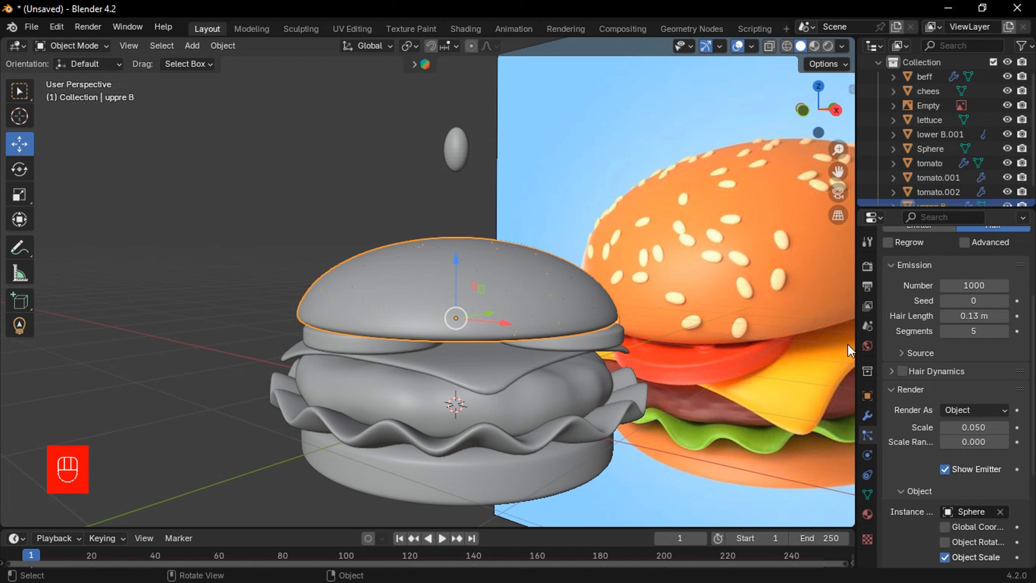
Set the seed particles' render scale to 2.651 and the particle number to 458.
{"action": "left_click_drag", "start_coordinate": [970, 315], "coordinate": [966, 315], "text": "shift"}
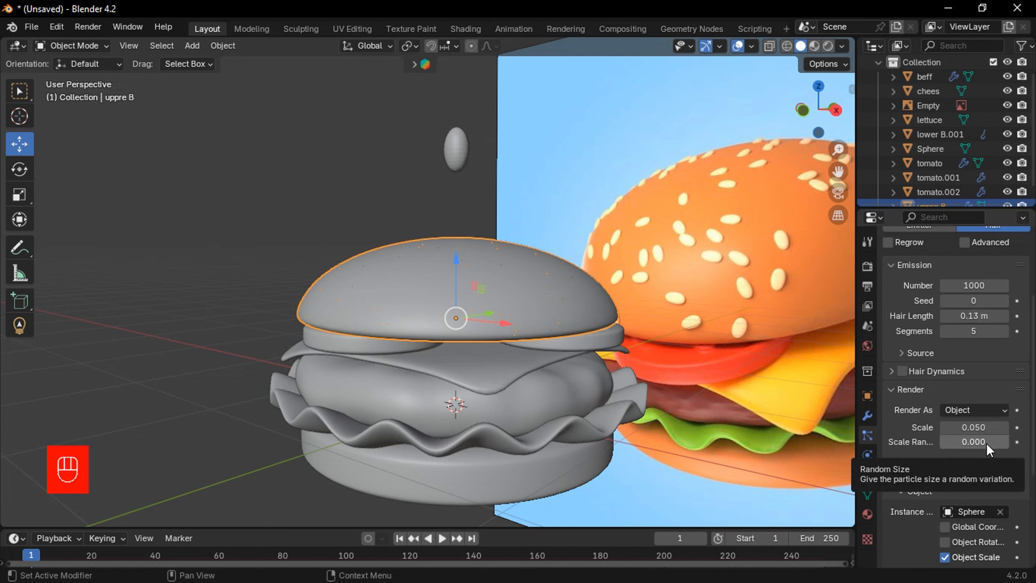
{"action": "left_click_drag", "start_coordinate": [983, 427], "coordinate": [987, 428], "text": "shift"}
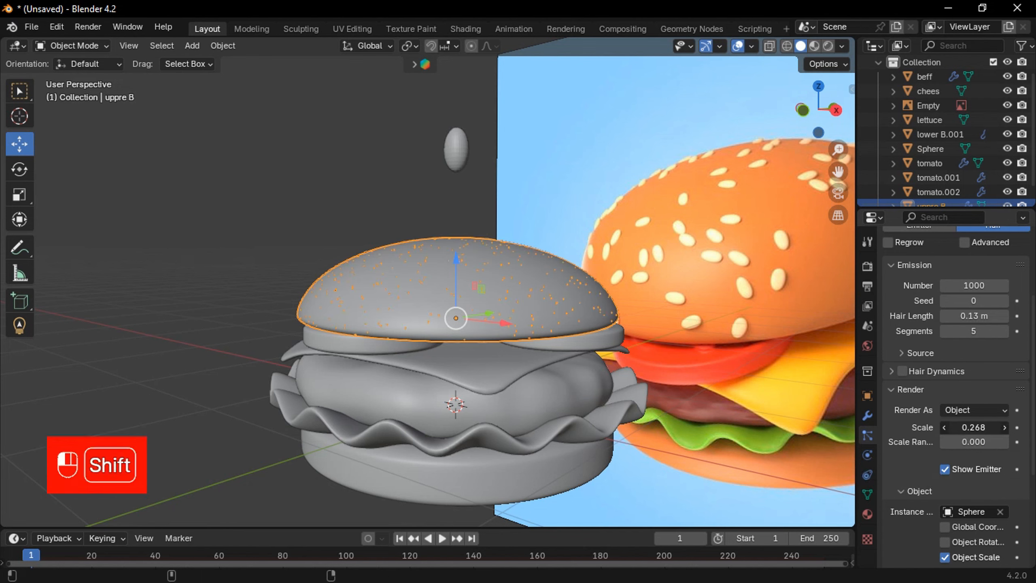
{"action": "left_click_drag", "start_coordinate": [988, 428], "coordinate": [1012, 427], "text": "shift"}
{"action": "mouse_move", "coordinate": [974, 285]}
{"action": "left_mouse_down"}
{"action": "mouse_move", "coordinate": [934, 285]}
{"action": "mouse_move", "coordinate": [991, 285]}
{"action": "mouse_move", "coordinate": [954, 285]}
{"action": "left_mouse_up"}
{"action": "middle_click_drag", "start_coordinate": [553, 393], "coordinate": [480, 378]}
{"action": "middle_click_drag", "start_coordinate": [366, 355], "coordinate": [439, 363]}
{"action": "scroll", "coordinate": [992, 155], "scroll_direction": "down", "scroll_amount": 1}
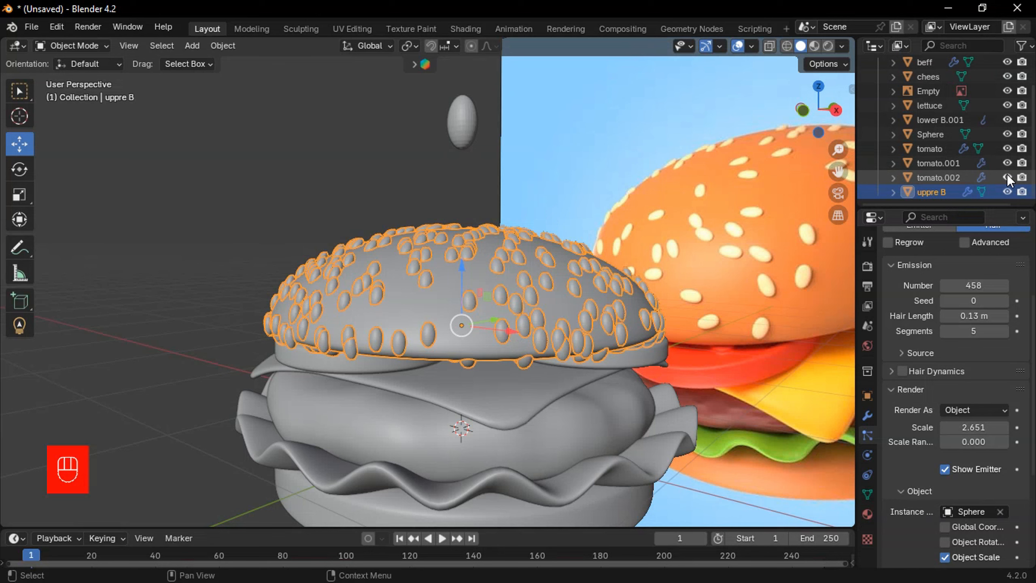
Hide every object except the seed sphere and the upper bun, and put the bun in Weight Paint mode.
{"action": "left_click_drag", "start_coordinate": [1008, 173], "coordinate": [1010, 62]}
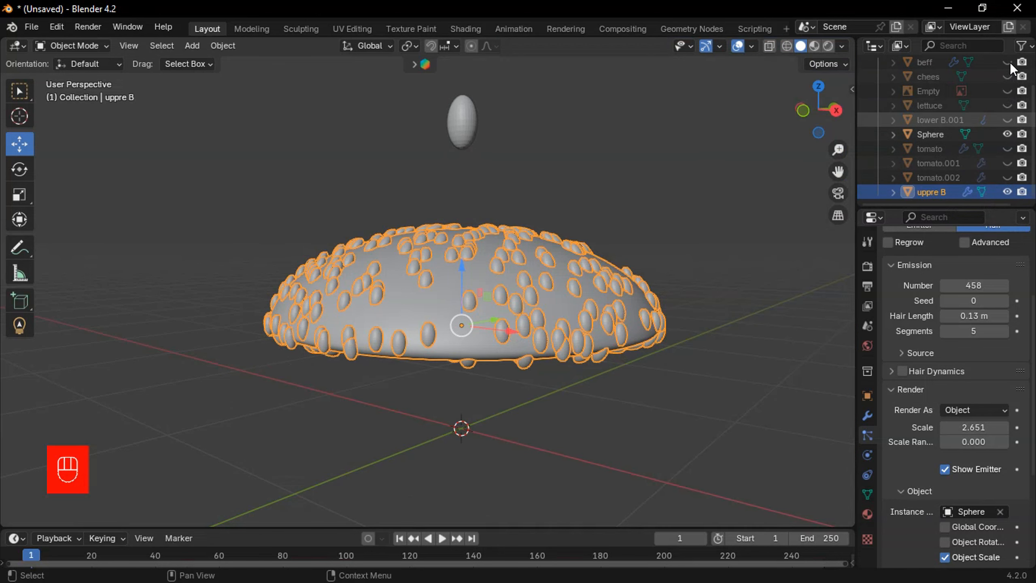
{"action": "middle_click_drag", "start_coordinate": [652, 347], "coordinate": [600, 377]}
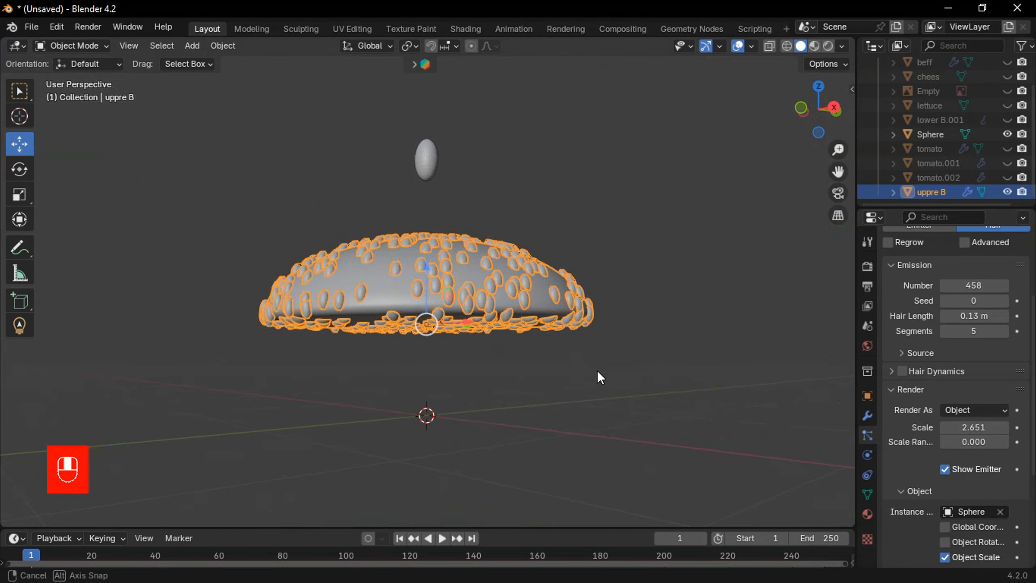
{"action": "key", "text": "ctrl+Tab"}
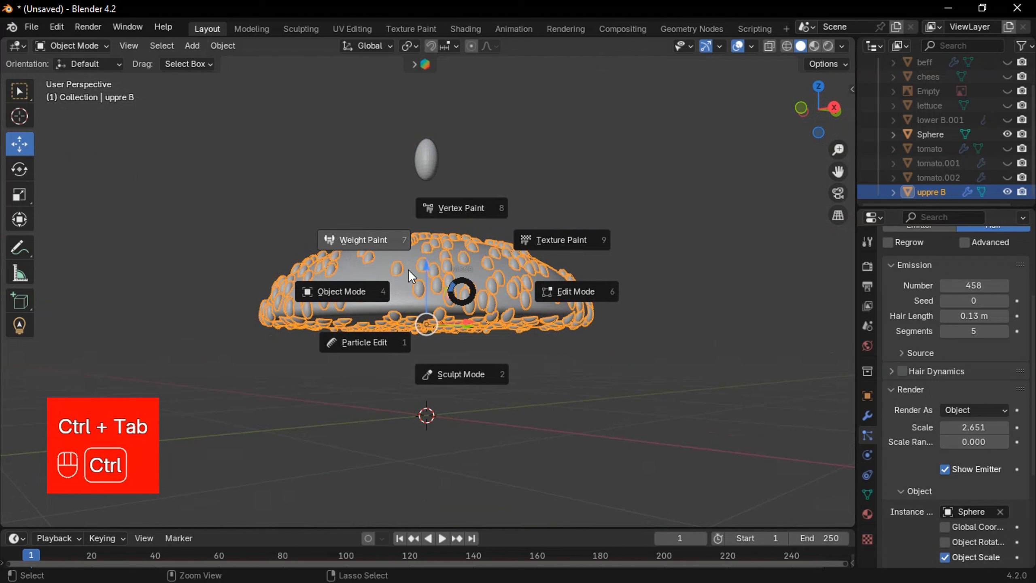
{"action": "left_click", "coordinate": [392, 250]}
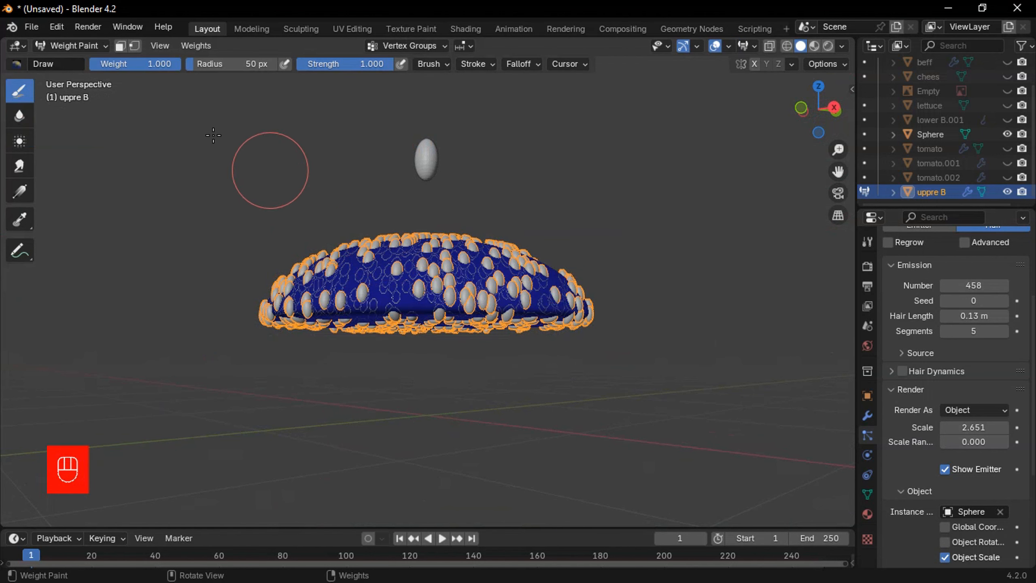
{"action": "left_click", "coordinate": [52, 43]}
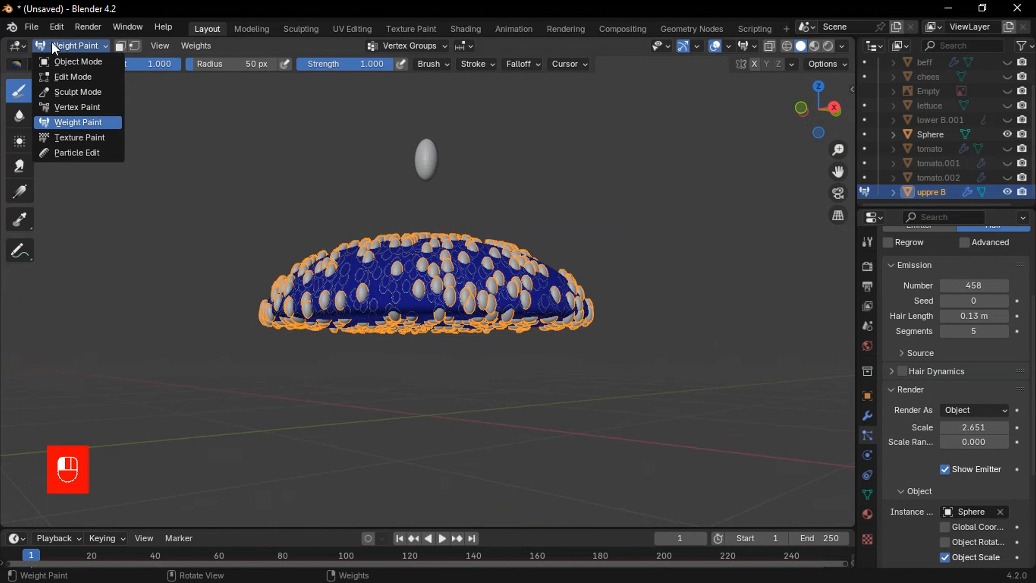
{"action": "left_click", "coordinate": [83, 119]}
Try a weight stroke across the upper bun with the 50 px brush and undo it.
{"action": "mouse_move", "coordinate": [479, 270]}
{"action": "middle_mouse_down"}
{"action": "mouse_move", "coordinate": [608, 355]}
{"action": "mouse_move", "coordinate": [594, 378]}
{"action": "middle_mouse_up"}
{"action": "scroll", "coordinate": [607, 353], "scroll_direction": "down", "scroll_amount": 3}
{"action": "scroll", "coordinate": [594, 378], "scroll_direction": "up", "scroll_amount": 2}
{"action": "mouse_move", "coordinate": [589, 369]}
{"action": "left_mouse_down"}
{"action": "mouse_move", "coordinate": [510, 432]}
{"action": "mouse_move", "coordinate": [355, 412]}
{"action": "mouse_move", "coordinate": [306, 233]}
{"action": "left_mouse_up"}
{"action": "middle_click_drag", "start_coordinate": [418, 278], "coordinate": [506, 327]}
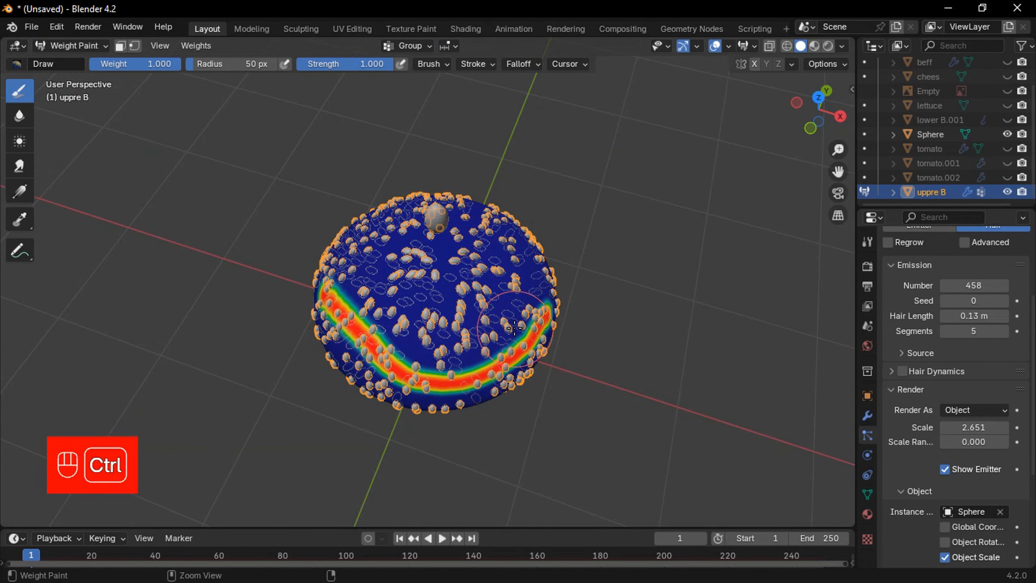
{"action": "key", "text": "ctrl+z"}
Enlarge the brush radius to 152 px, paint weight 1.000 over the upper bun's dome, and return to Object Mode.
{"action": "key", "text": "f"}
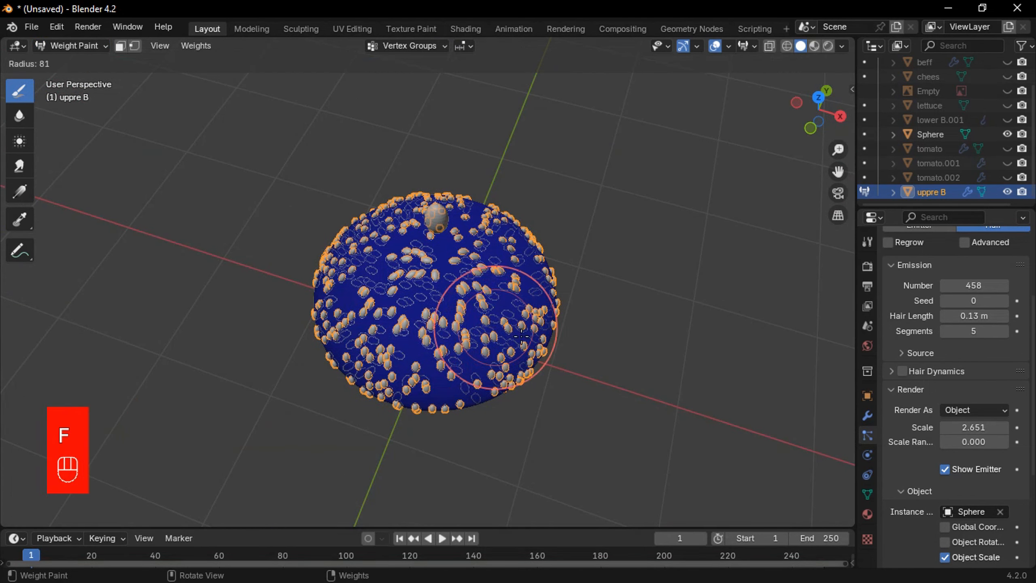
{"action": "left_click", "coordinate": [560, 349]}
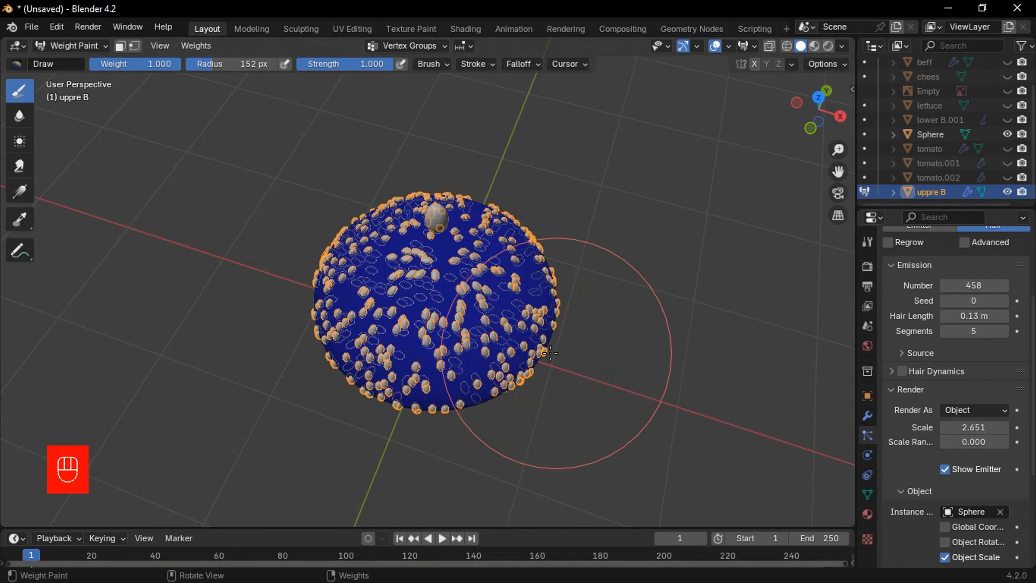
{"action": "middle_click_drag", "start_coordinate": [560, 352], "coordinate": [520, 348]}
{"action": "mouse_move", "coordinate": [521, 350]}
{"action": "left_mouse_down"}
{"action": "mouse_move", "coordinate": [477, 374]}
{"action": "mouse_move", "coordinate": [403, 373]}
{"action": "left_mouse_up"}
{"action": "middle_click_drag", "start_coordinate": [402, 373], "coordinate": [586, 363]}
{"action": "left_click_drag", "start_coordinate": [501, 361], "coordinate": [392, 362]}
{"action": "middle_click_drag", "start_coordinate": [398, 364], "coordinate": [468, 340]}
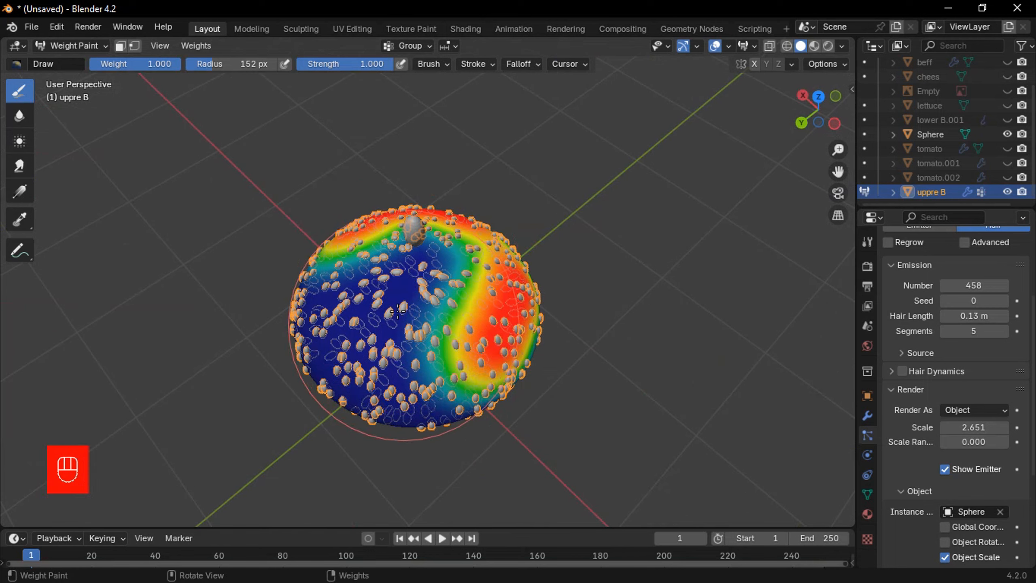
{"action": "left_click_drag", "start_coordinate": [409, 286], "coordinate": [339, 345]}
{"action": "mouse_move", "coordinate": [340, 345]}
{"action": "middle_mouse_down"}
{"action": "mouse_move", "coordinate": [412, 241]}
{"action": "mouse_move", "coordinate": [506, 181]}
{"action": "mouse_move", "coordinate": [537, 381]}
{"action": "mouse_move", "coordinate": [543, 363]}
{"action": "middle_mouse_up"}
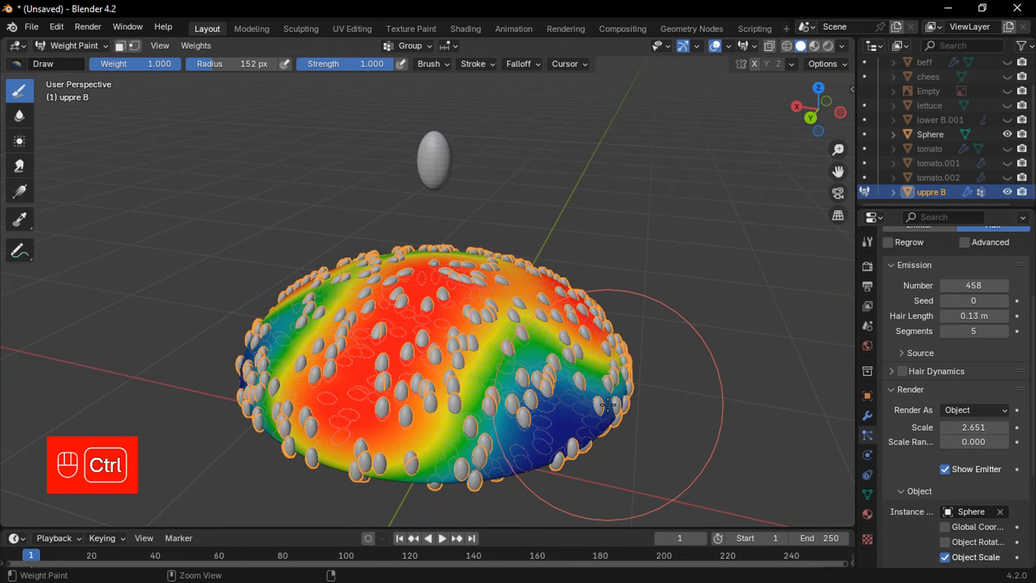
{"action": "key", "text": "ctrl+Tab"}
{"action": "key", "text": "ctrl+Tab"}
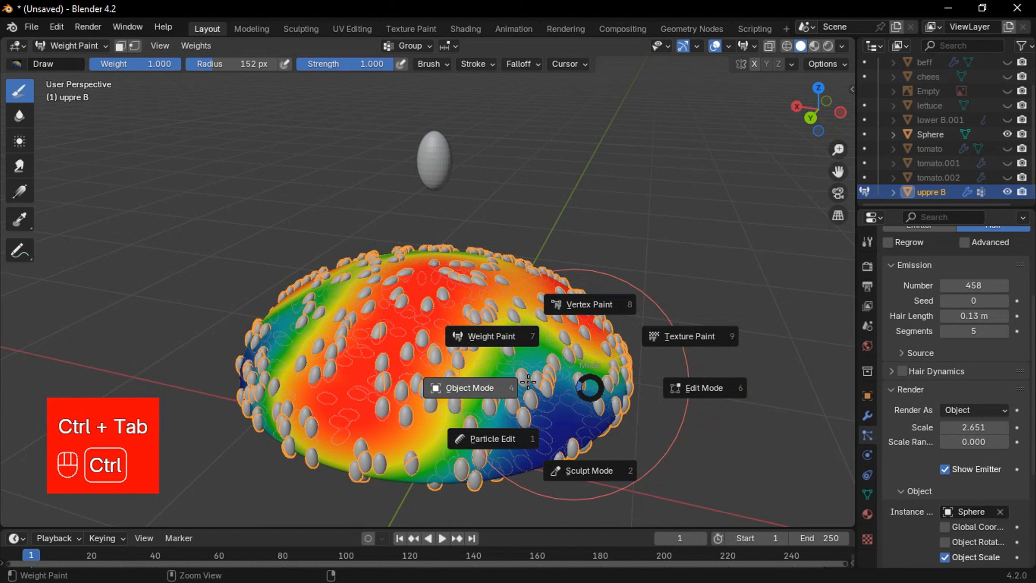
{"action": "left_click", "coordinate": [492, 397]}
Assign the painted vertex group (Group) to the particle system's Density.
{"action": "scroll", "coordinate": [929, 418], "scroll_direction": "down", "scroll_amount": 6}
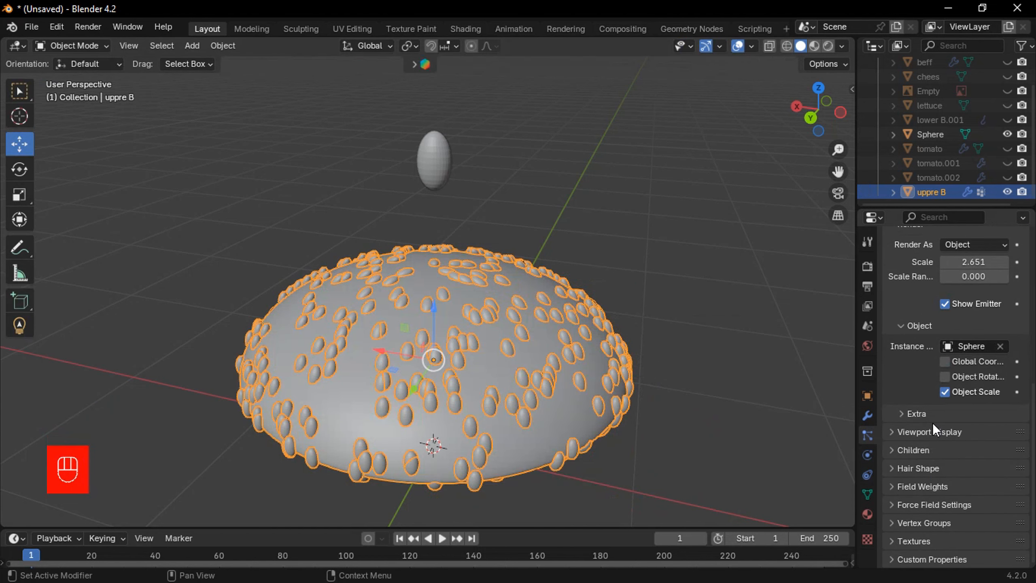
{"action": "left_click", "coordinate": [920, 523]}
{"action": "scroll", "coordinate": [929, 523], "scroll_direction": "down", "scroll_amount": 5}
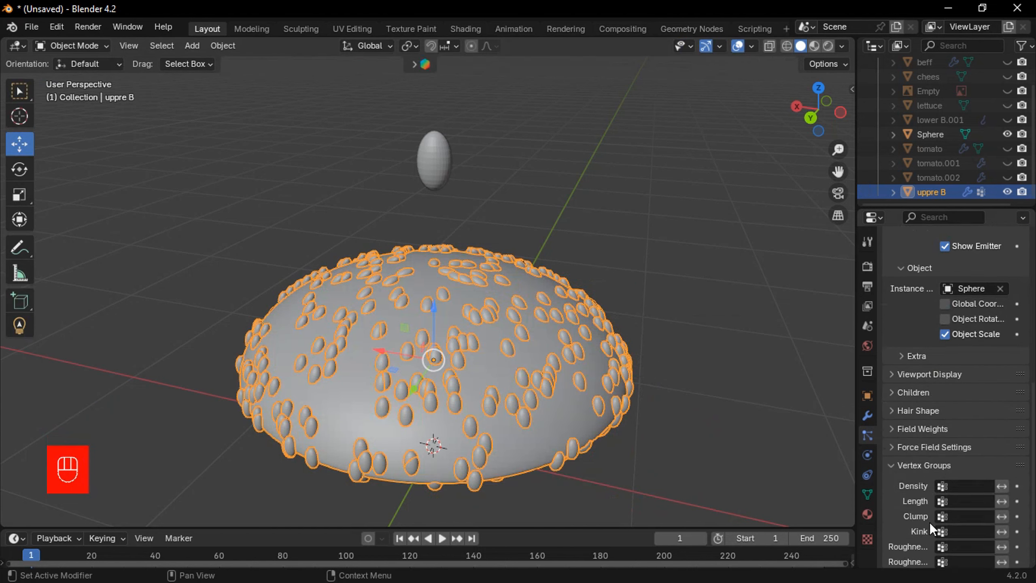
{"action": "left_click", "coordinate": [990, 457]}
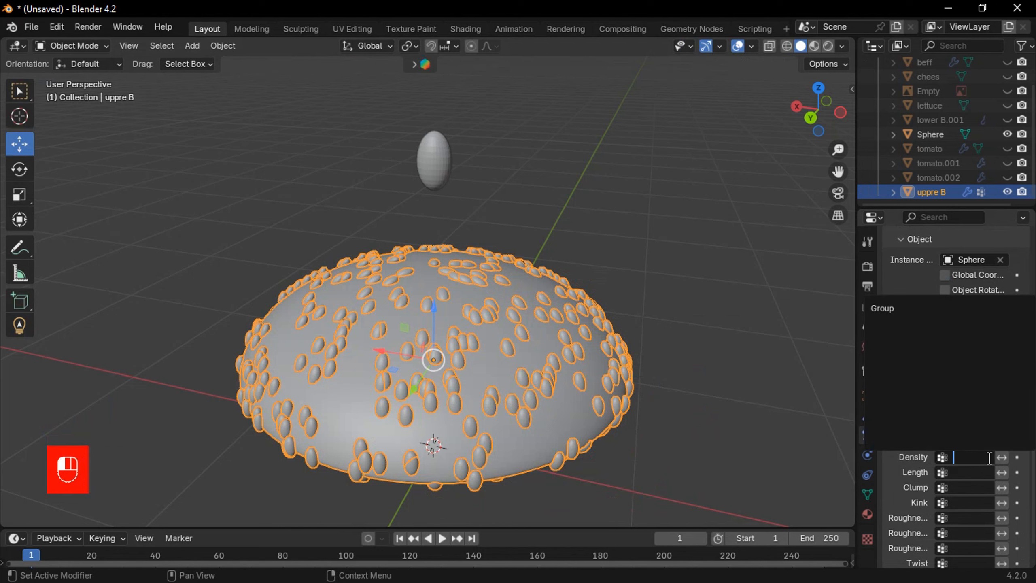
{"action": "left_click", "coordinate": [888, 309]}
{"action": "middle_click_drag", "start_coordinate": [676, 364], "coordinate": [526, 369]}
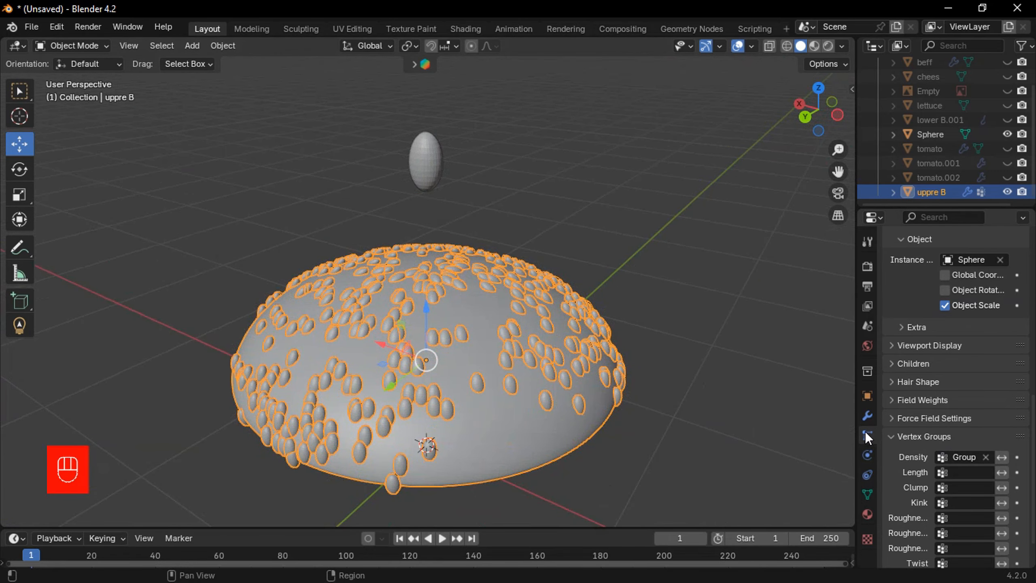
Reduce the seed particles' render scale to 1.997.
{"action": "scroll", "coordinate": [951, 345], "scroll_direction": "up", "scroll_amount": 10}
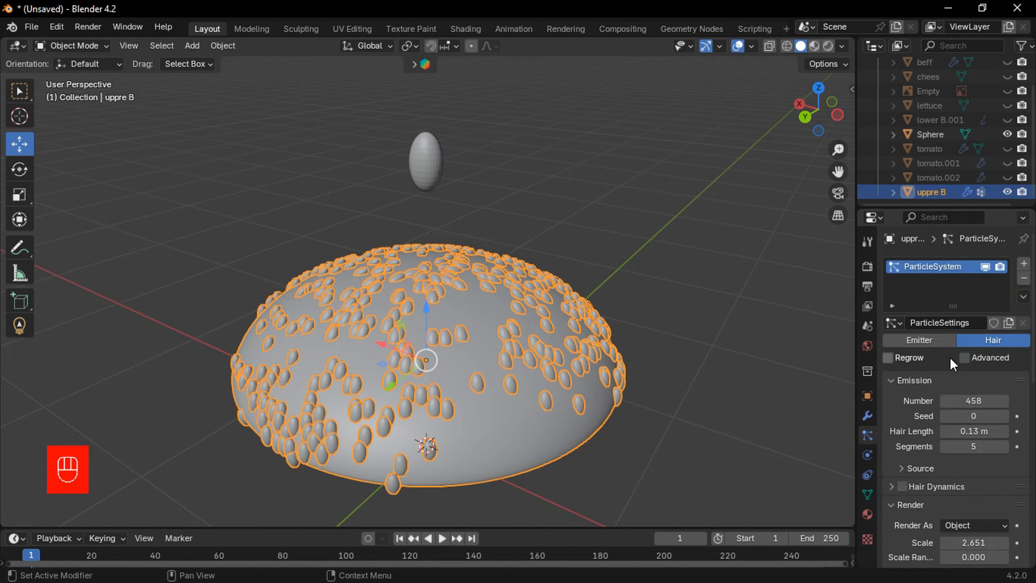
{"action": "scroll", "coordinate": [971, 456], "scroll_direction": "down", "scroll_amount": 5}
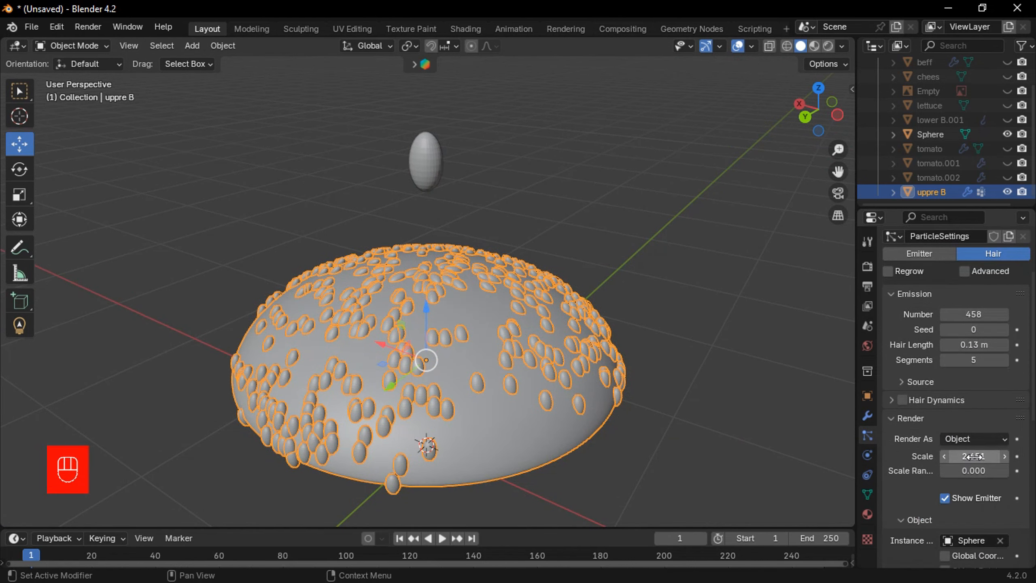
{"action": "mouse_move", "coordinate": [974, 456]}
{"action": "left_mouse_down", "text": "shift"}
{"action": "mouse_move", "coordinate": [983, 456]}
{"action": "mouse_move", "coordinate": [971, 456]}
{"action": "left_mouse_up", "text": "shift"}
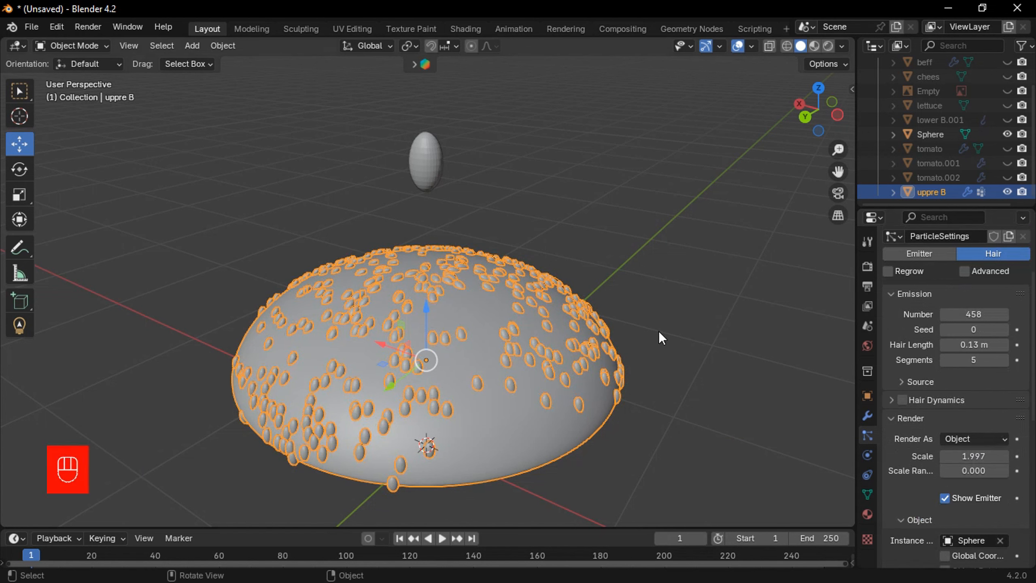
Rotate the seed sphere above the bun 90° around the global Y axis.
{"action": "left_click", "coordinate": [430, 163]}
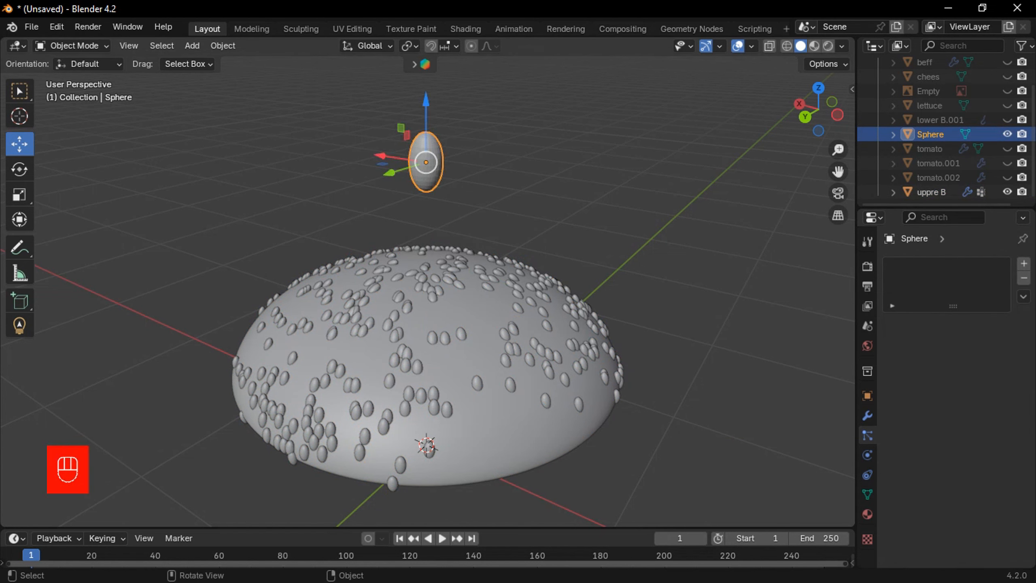
{"action": "key", "text": "r"}
{"action": "type", "text": "y"}
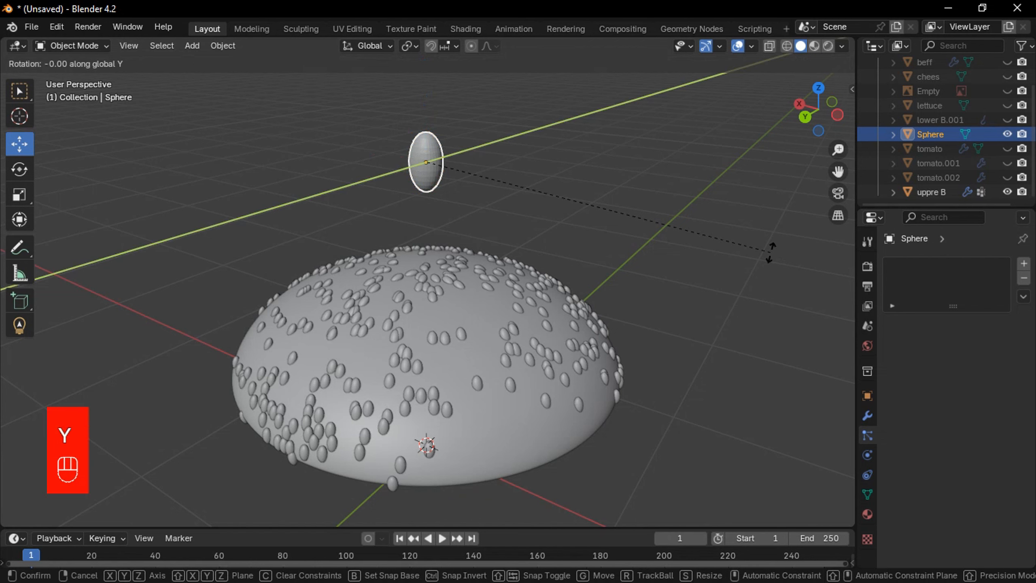
{"action": "type", "text": "90"}
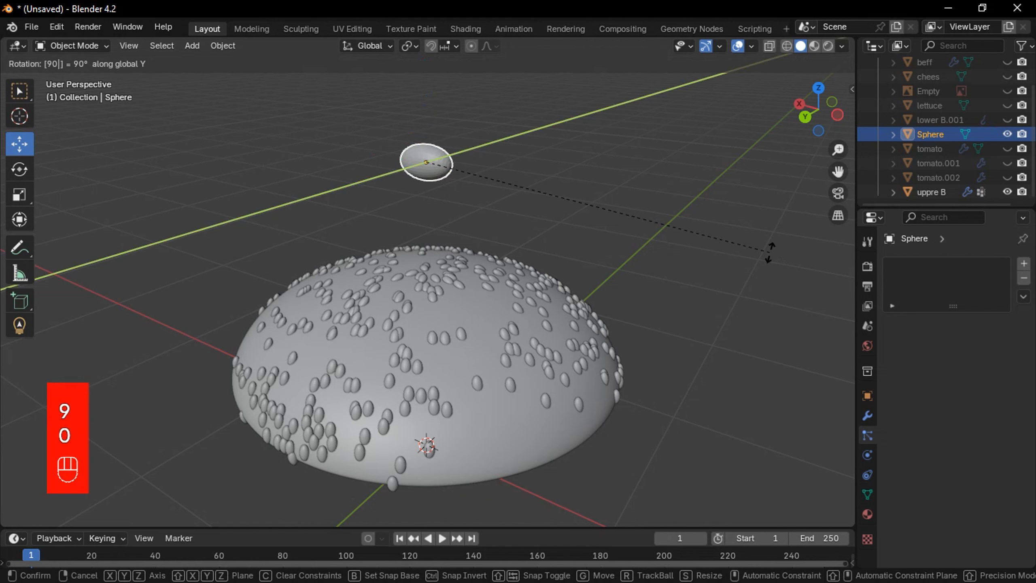
{"action": "left_click", "coordinate": [684, 274]}
Enable Object Rotation for the upper bun's seed particles and reduce their render scale to 1.647.
{"action": "left_click", "coordinate": [520, 415]}
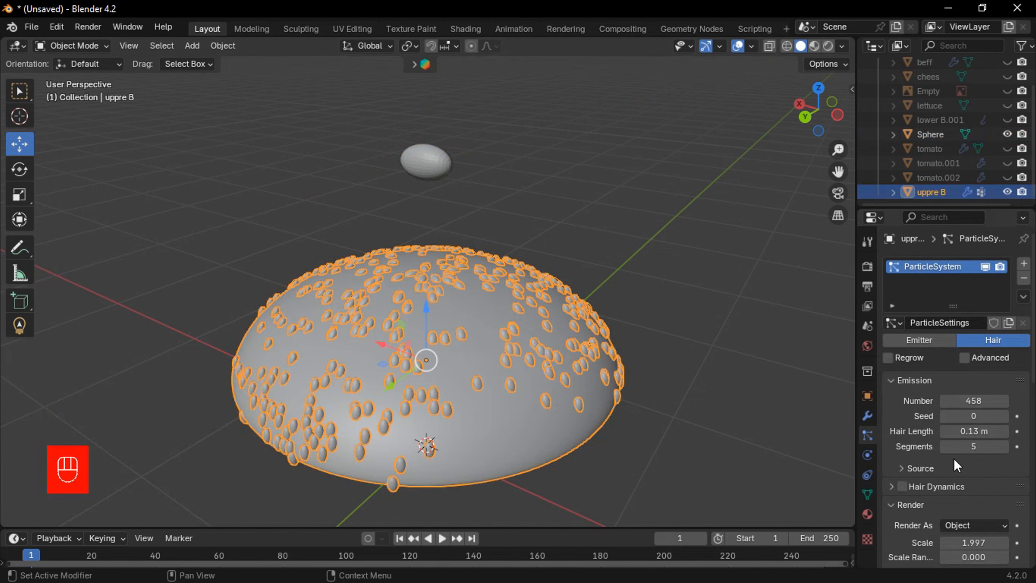
{"action": "scroll", "coordinate": [955, 461], "scroll_direction": "down", "scroll_amount": 8}
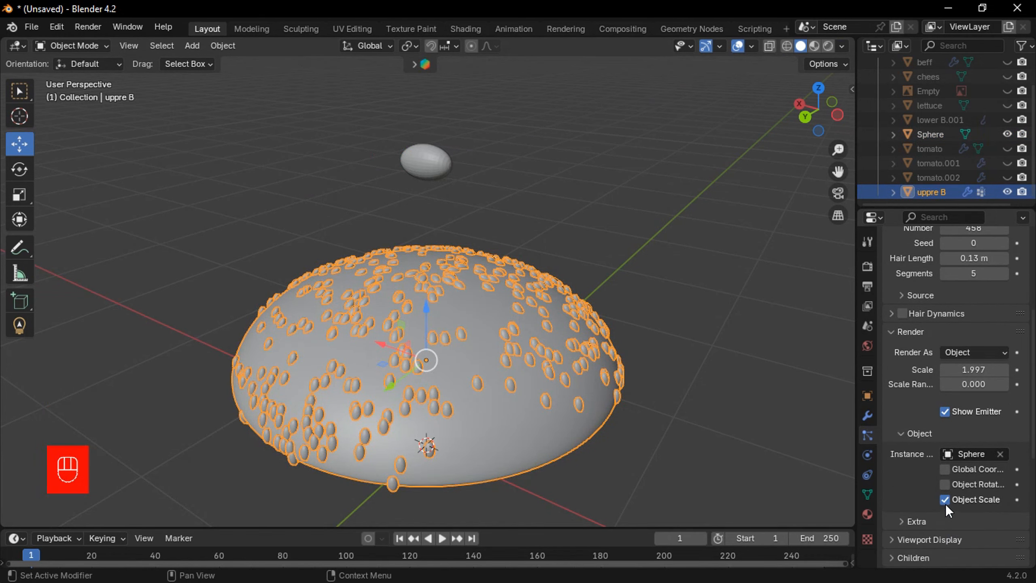
{"action": "left_click", "coordinate": [945, 483]}
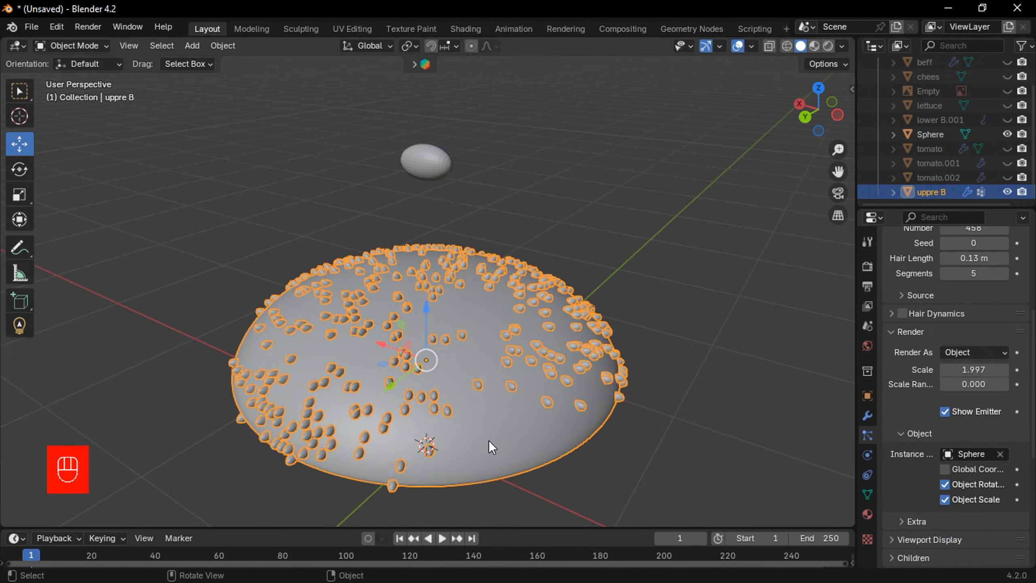
{"action": "middle_click_drag", "start_coordinate": [489, 441], "coordinate": [506, 420]}
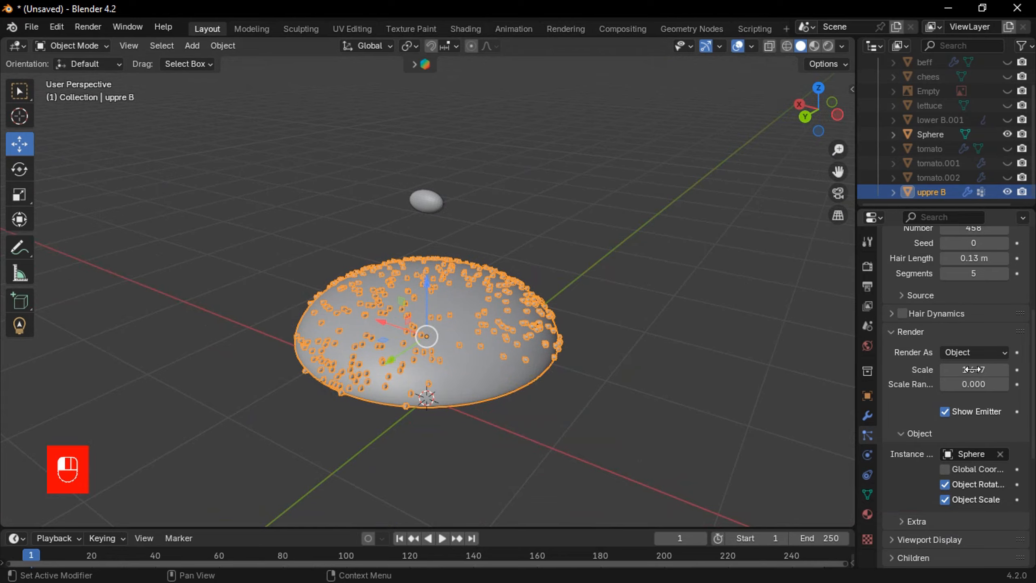
{"action": "middle_click_drag", "start_coordinate": [661, 359], "coordinate": [505, 354]}
{"action": "scroll", "coordinate": [506, 355], "scroll_direction": "up", "scroll_amount": 4}
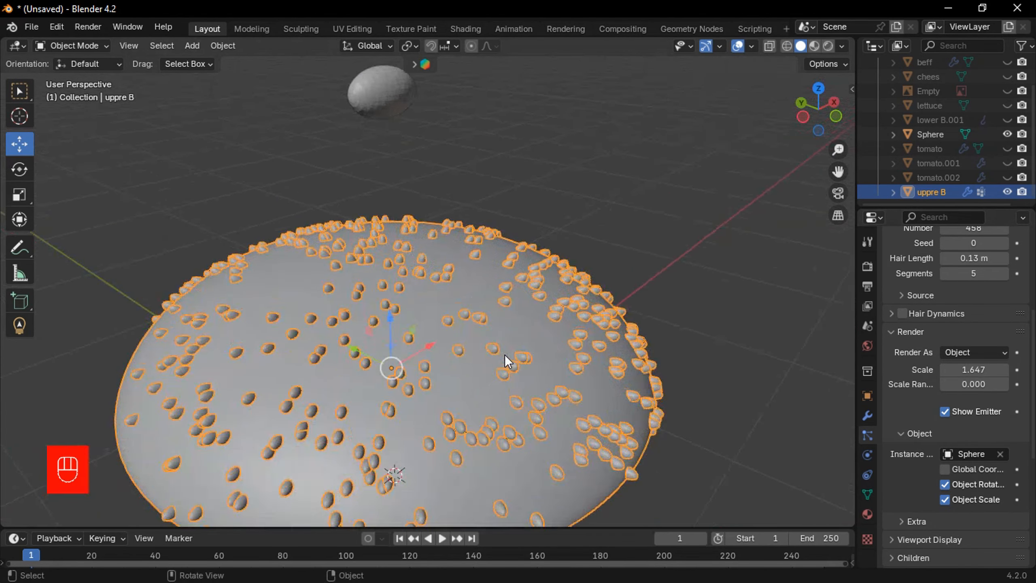
Disable Object Rotation for the upper bun's seed particles.
{"action": "scroll", "coordinate": [505, 354], "scroll_direction": "up", "scroll_amount": 1}
{"action": "middle_click_drag", "start_coordinate": [512, 390], "coordinate": [586, 296], "text": "shift"}
{"action": "scroll", "coordinate": [587, 296], "scroll_direction": "down", "scroll_amount": 2}
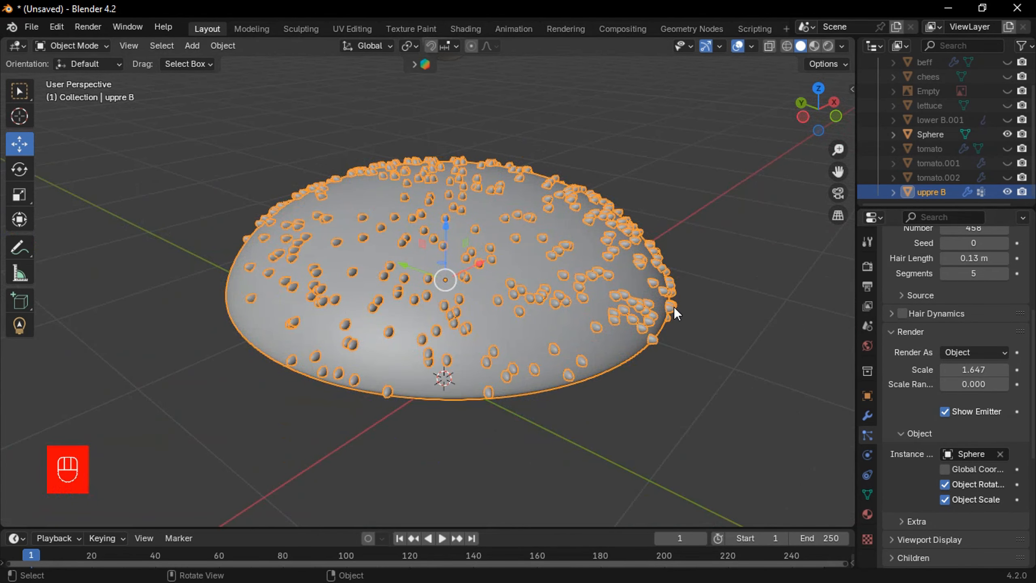
{"action": "middle_click_drag", "start_coordinate": [673, 306], "coordinate": [681, 285]}
{"action": "scroll", "coordinate": [682, 285], "scroll_direction": "down", "scroll_amount": 1}
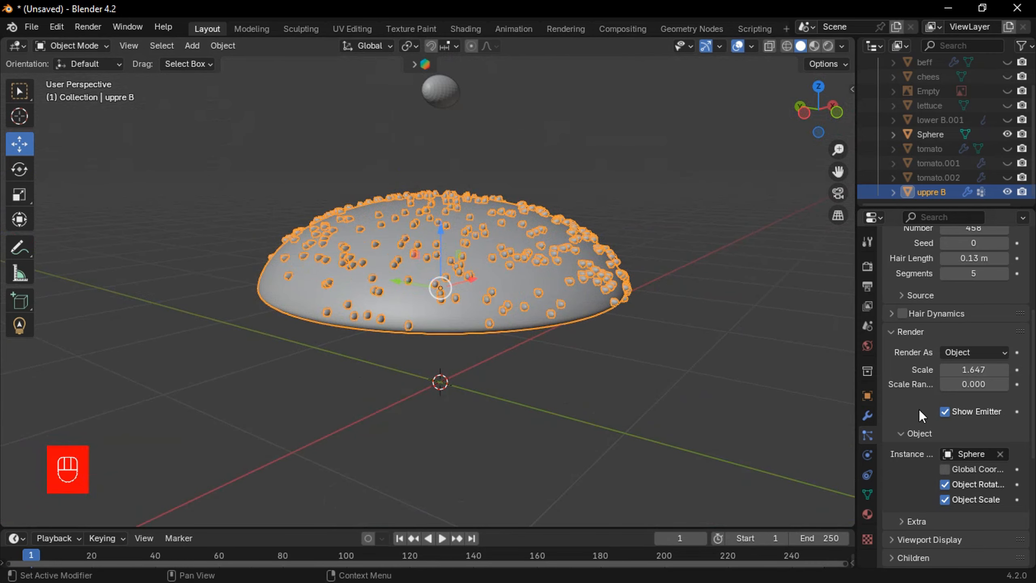
{"action": "left_click", "coordinate": [945, 484]}
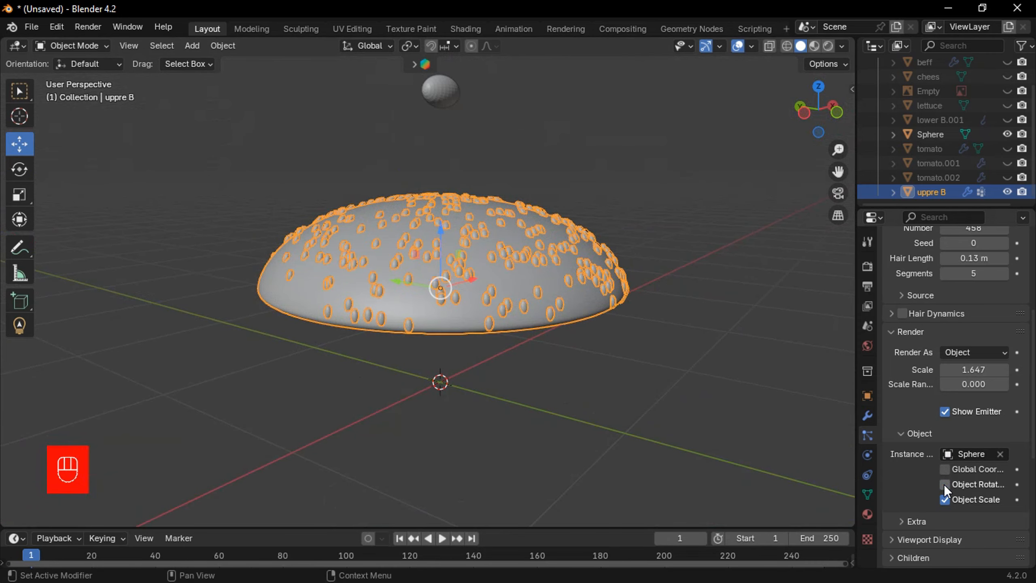
{"action": "middle_click_drag", "start_coordinate": [733, 473], "coordinate": [747, 475]}
{"action": "middle_click_drag", "start_coordinate": [676, 438], "coordinate": [698, 403]}
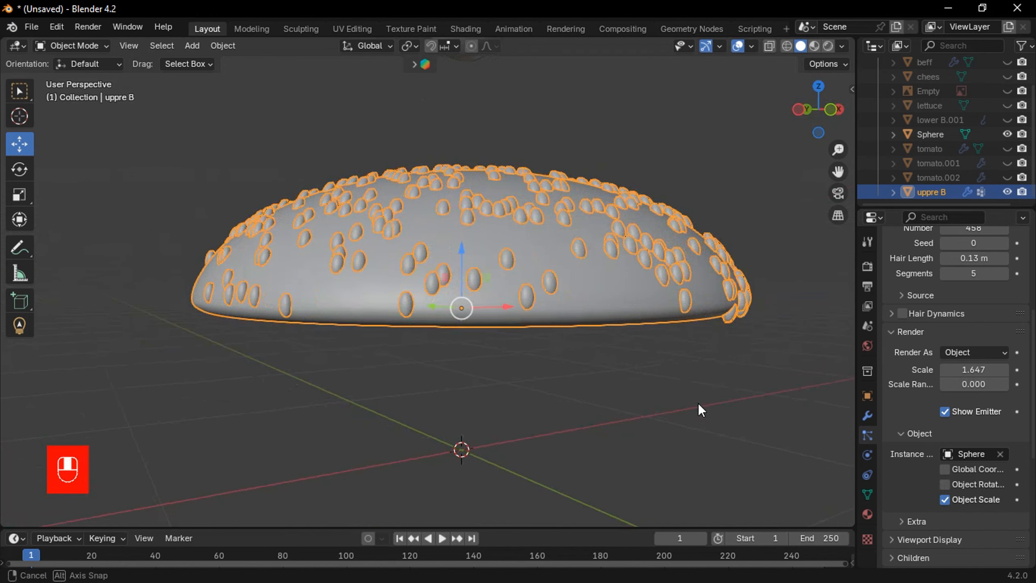
Greatly reduce the number of seed particles scattered on the upper bun.
{"action": "scroll", "coordinate": [981, 496], "scroll_direction": "down", "scroll_amount": 3}
{"action": "scroll", "coordinate": [978, 495], "scroll_direction": "up", "scroll_amount": 2}
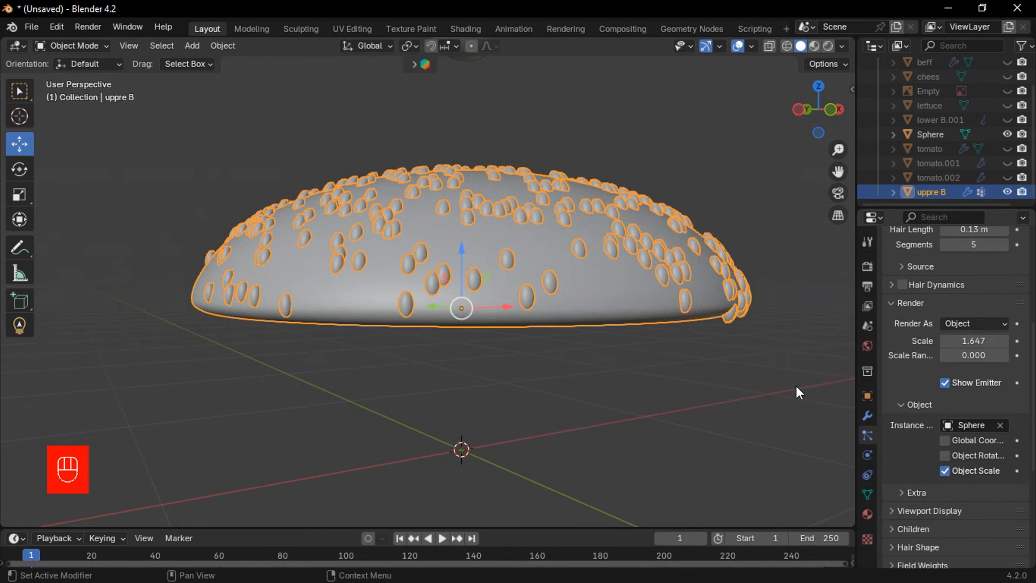
{"action": "middle_click_drag", "start_coordinate": [487, 294], "coordinate": [513, 361]}
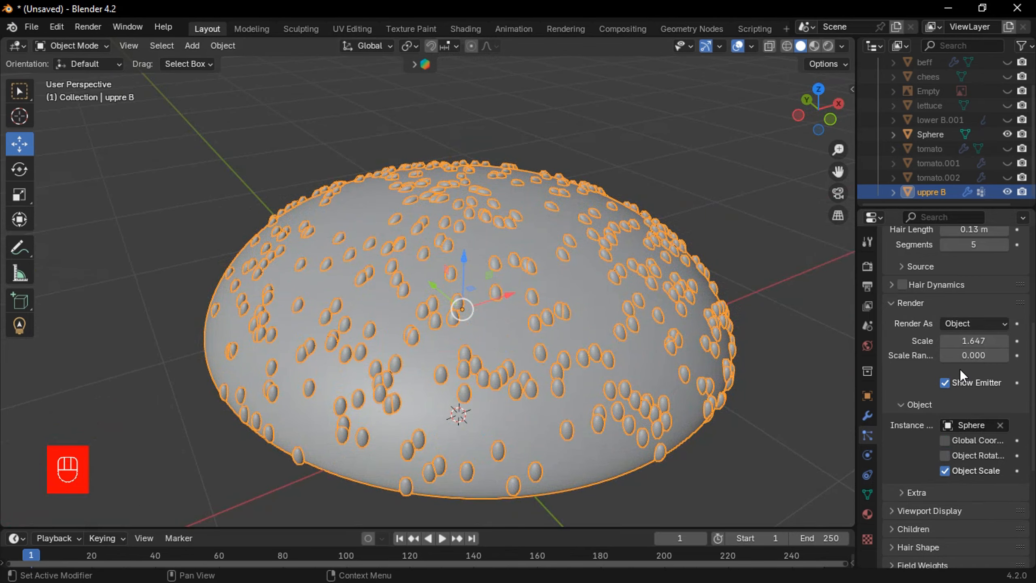
{"action": "scroll", "coordinate": [961, 370], "scroll_direction": "up", "scroll_amount": 5}
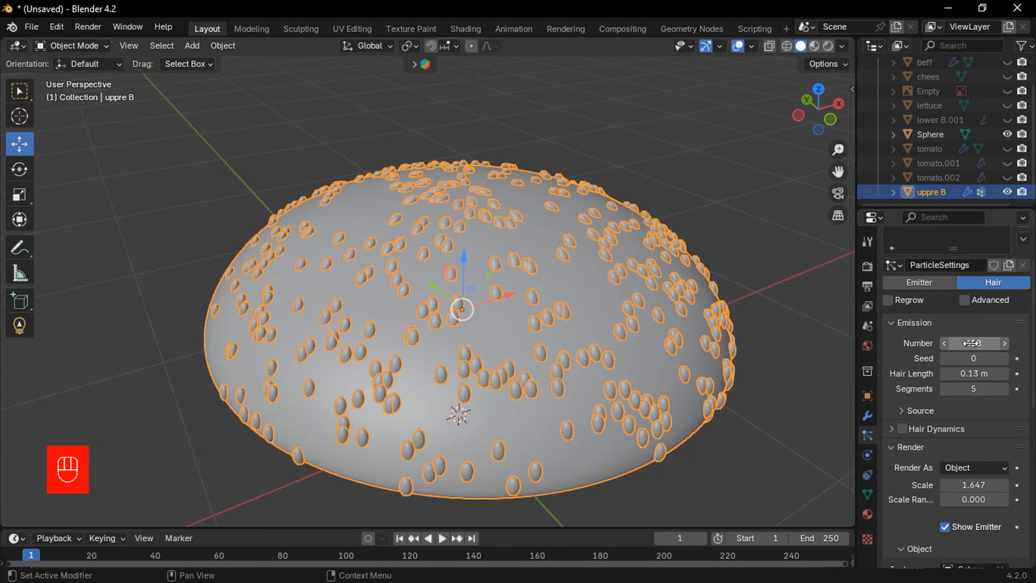
{"action": "left_click_drag", "start_coordinate": [971, 343], "coordinate": [912, 343], "text": "shift"}
{"action": "scroll", "coordinate": [777, 268], "scroll_direction": "down", "scroll_amount": 4}
Scale up the seed sphere above the bun by 1.547 to enlarge the scattered seeds.
{"action": "left_click", "coordinate": [452, 152]}
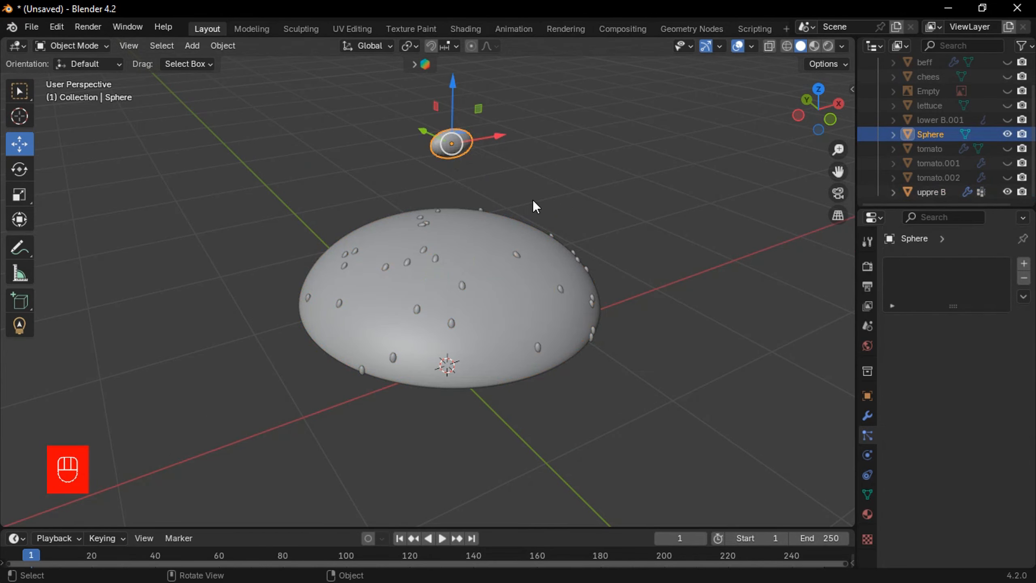
{"action": "key", "text": "s"}
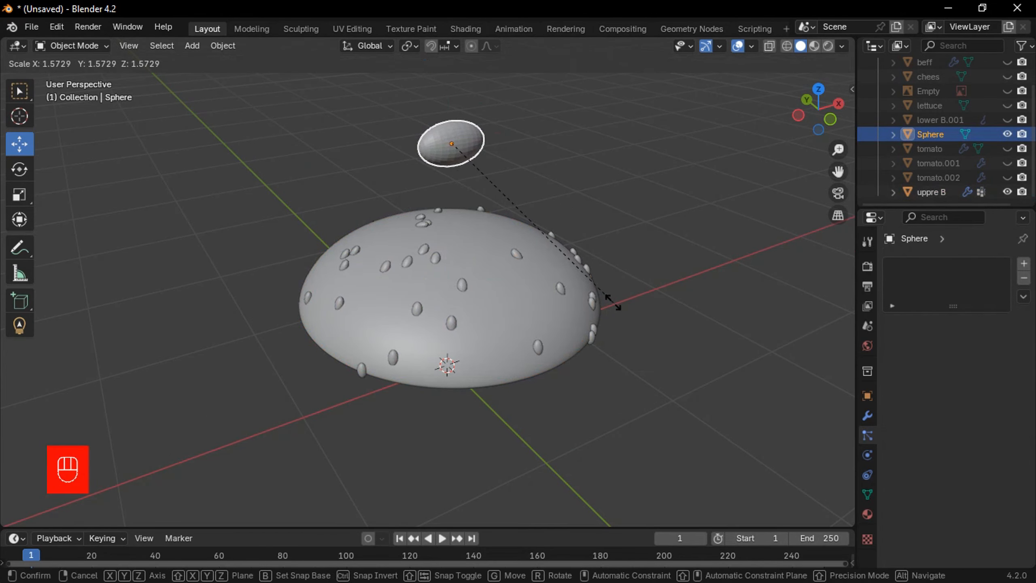
{"action": "left_click", "coordinate": [620, 307]}
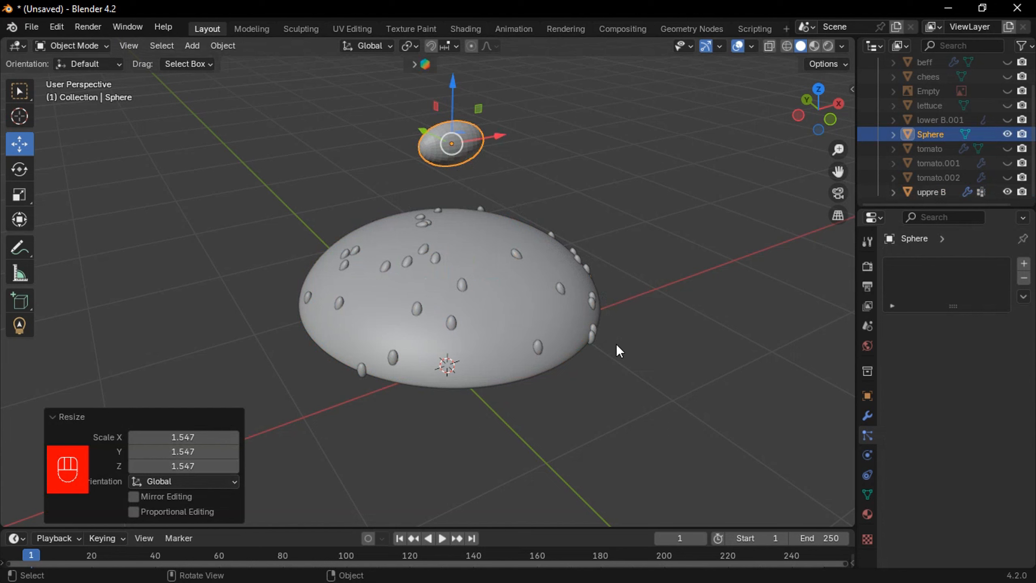
Set the number of seed particles on the upper bun to 28.
{"action": "left_click", "coordinate": [549, 322]}
{"action": "left_click_drag", "start_coordinate": [980, 404], "coordinate": [963, 404]}
{"action": "middle_click_drag", "start_coordinate": [775, 367], "coordinate": [661, 347]}
Unhide the remaining burger parts and the reference image.
{"action": "left_click_drag", "start_coordinate": [1004, 177], "coordinate": [1008, 101]}
{"action": "middle_click_drag", "start_coordinate": [769, 249], "coordinate": [639, 357]}
{"action": "scroll", "coordinate": [630, 347], "scroll_direction": "up", "scroll_amount": 5}
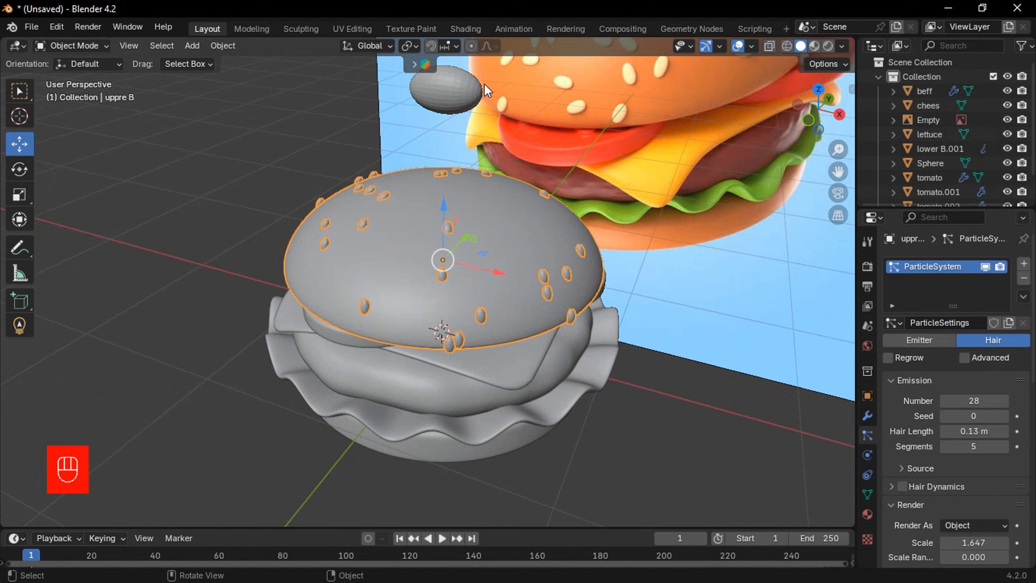
Switch to the Shading workspace and hide the source seed sphere from both the viewport and renders.
{"action": "left_click", "coordinate": [471, 27]}
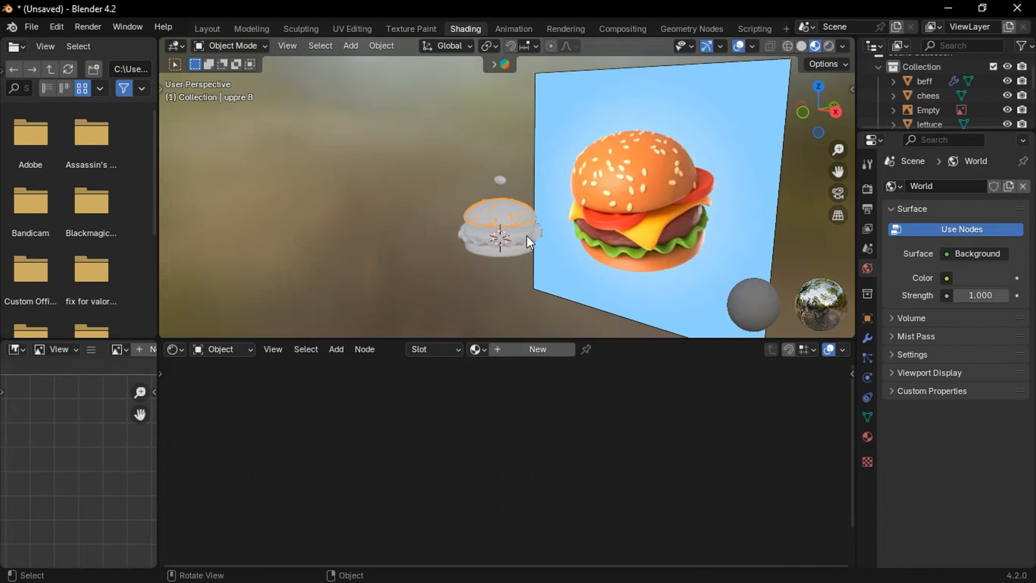
{"action": "middle_click_drag", "start_coordinate": [529, 241], "coordinate": [516, 179]}
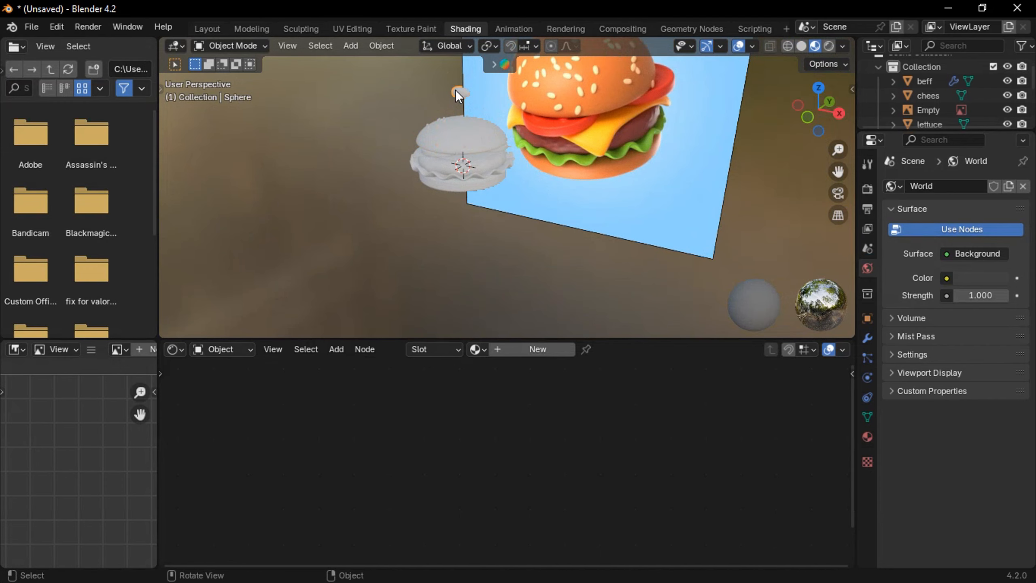
{"action": "scroll", "coordinate": [961, 86], "scroll_direction": "down", "scroll_amount": 5}
{"action": "left_click", "coordinate": [1007, 67]}
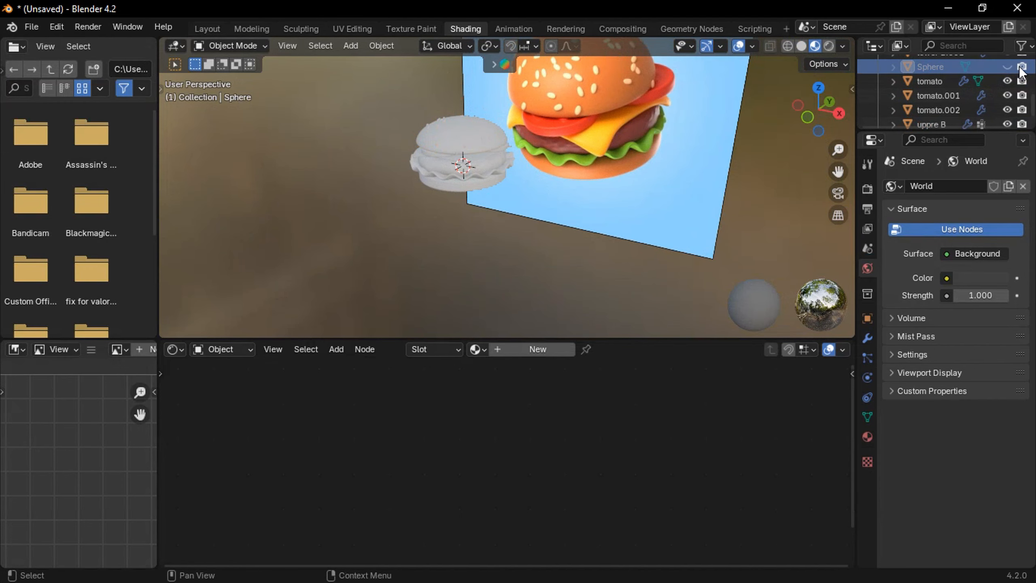
Add a camera and expand the 3D viewport and shader editor over the file browser and image editor areas.
{"action": "middle_click_drag", "start_coordinate": [584, 171], "coordinate": [615, 192]}
{"action": "key", "text": "shift+a"}
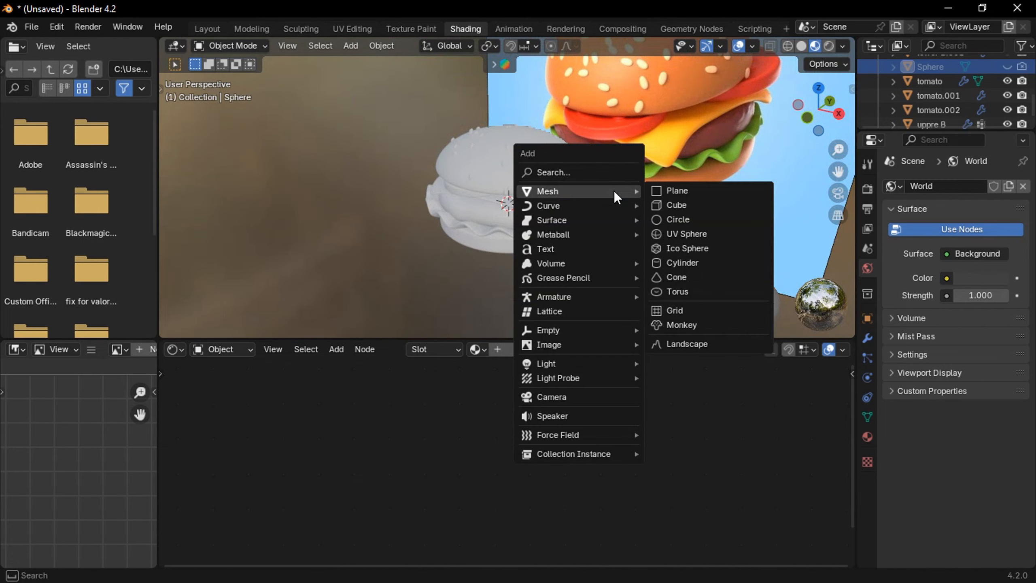
{"action": "left_click", "coordinate": [565, 395]}
{"action": "mouse_move", "coordinate": [562, 226]}
{"action": "middle_mouse_down"}
{"action": "mouse_move", "coordinate": [582, 211]}
{"action": "mouse_move", "coordinate": [573, 232]}
{"action": "mouse_move", "coordinate": [550, 238]}
{"action": "middle_mouse_up"}
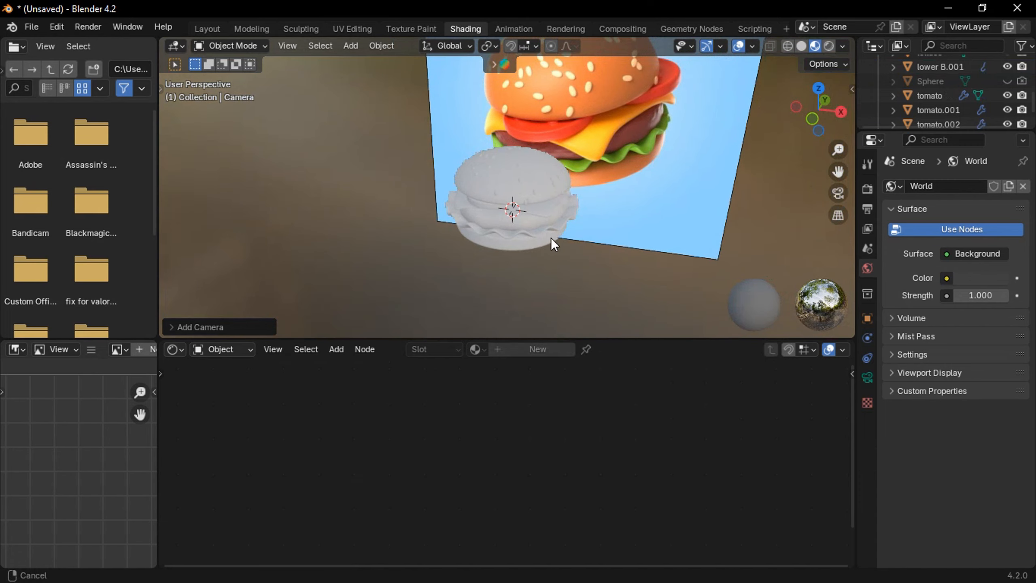
{"action": "left_click_drag", "start_coordinate": [148, 333], "coordinate": [117, 348]}
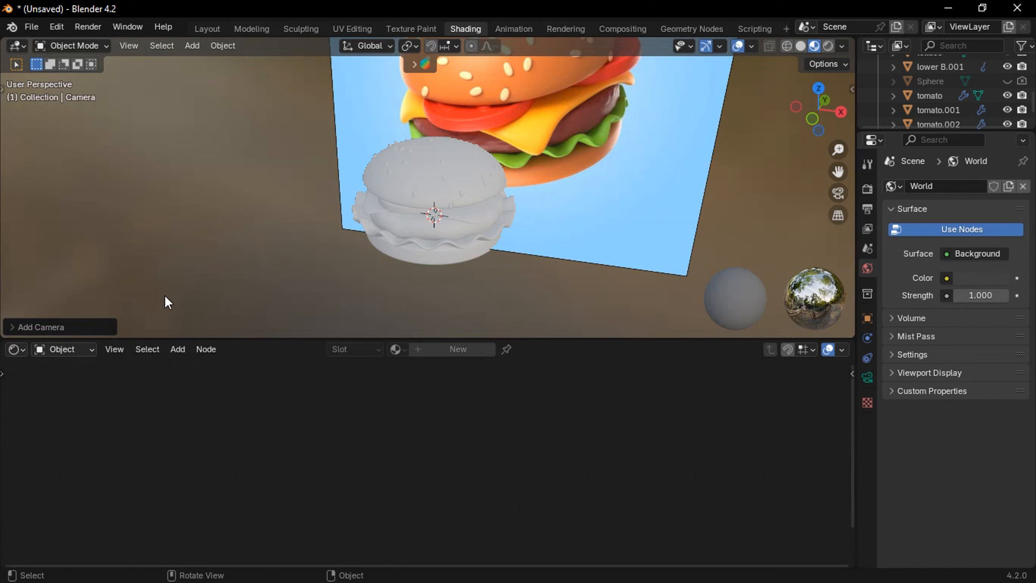
Align the camera to a slightly elevated view of the burger and shift it to adjust the framing.
{"action": "middle_click_drag", "start_coordinate": [400, 209], "coordinate": [454, 219]}
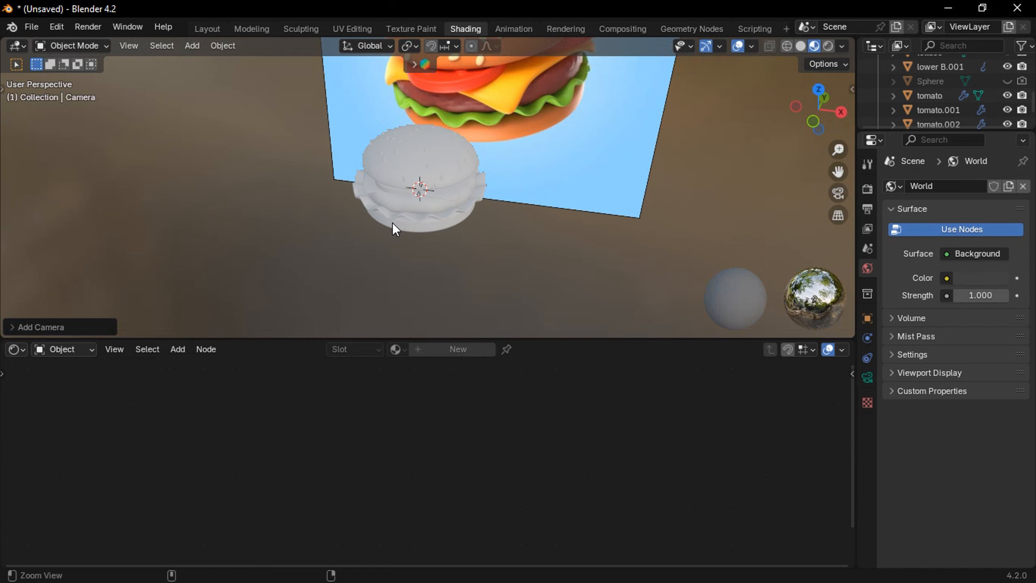
{"action": "key", "text": "ctrl+alt+KP_0"}
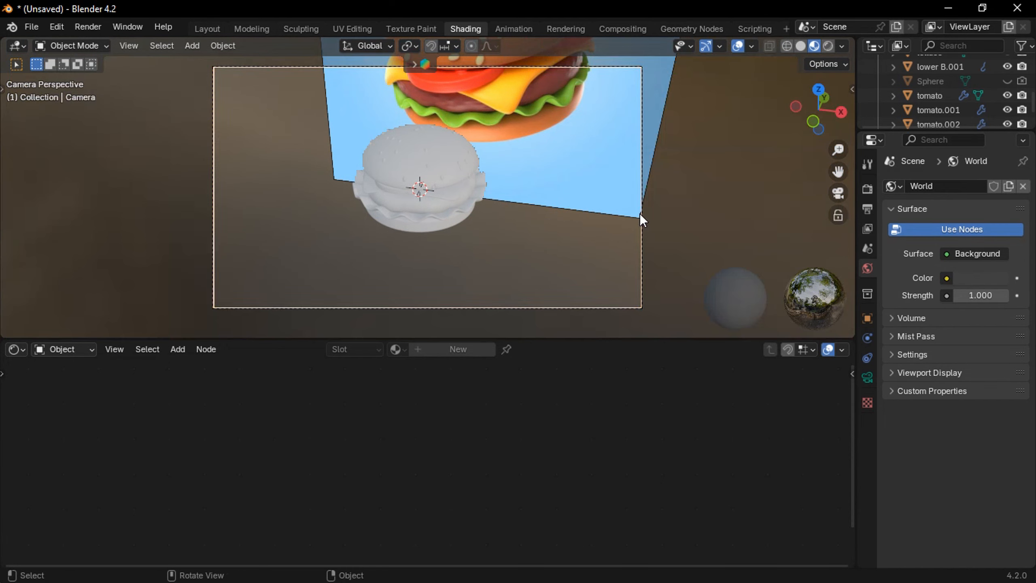
{"action": "key", "text": "g"}
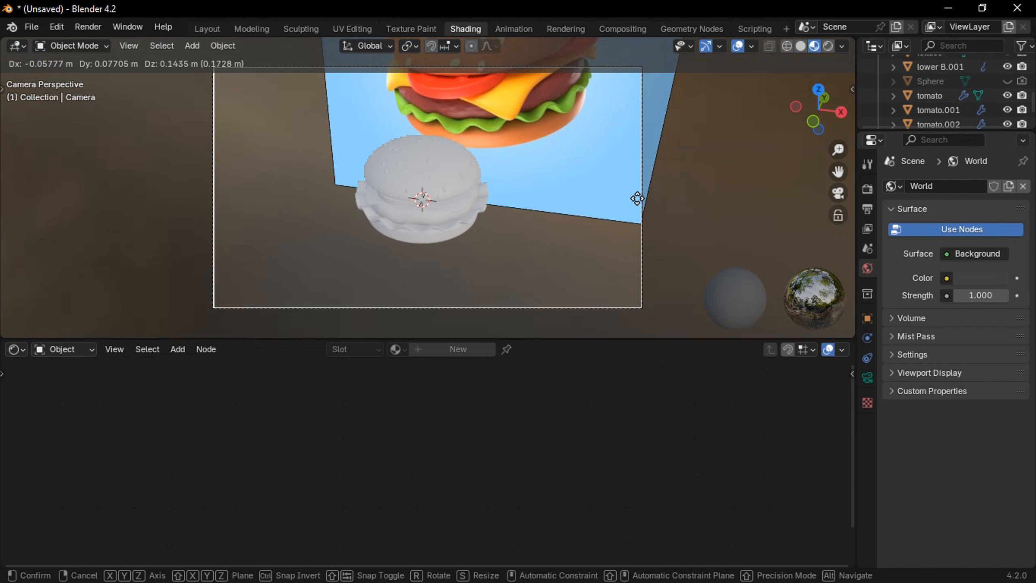
{"action": "left_click", "coordinate": [633, 198]}
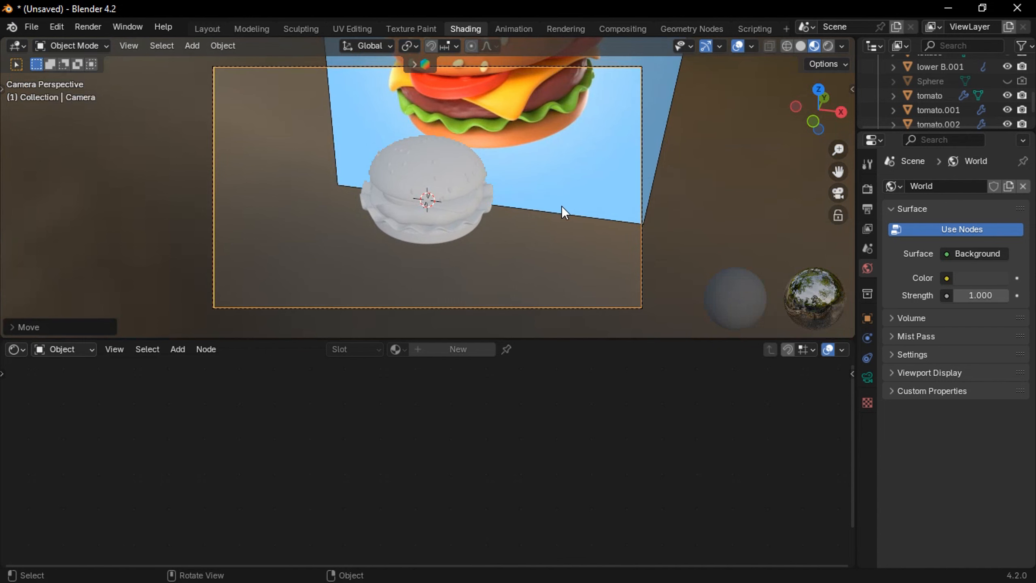
Add a ground plane, lowered along Z to the burger's base and scaled up about 8 times to fill the camera view.
{"action": "scroll", "coordinate": [530, 241], "scroll_direction": "up", "scroll_amount": 1}
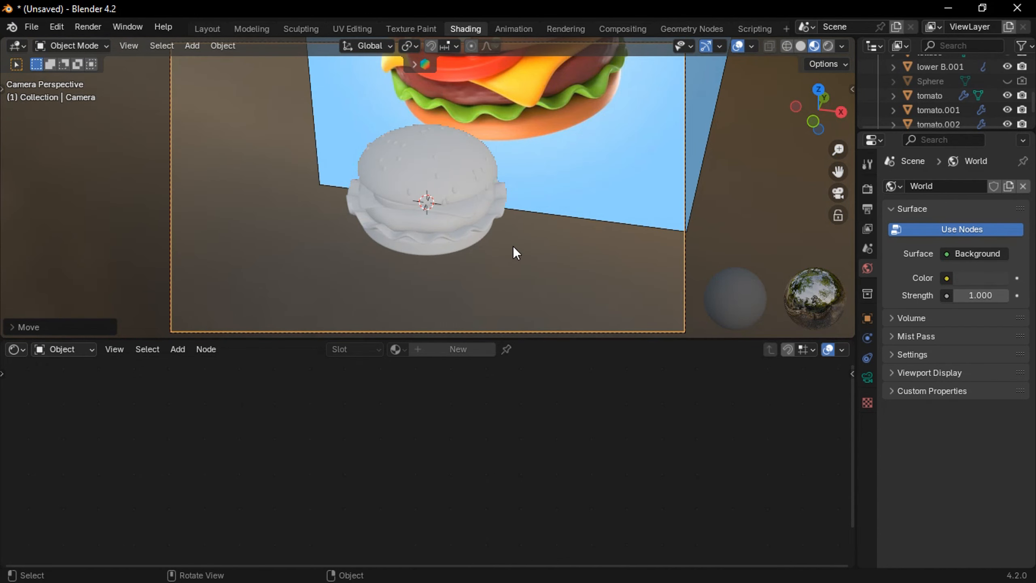
{"action": "key", "text": "shift+a"}
{"action": "mouse_move", "coordinate": [467, 72]}
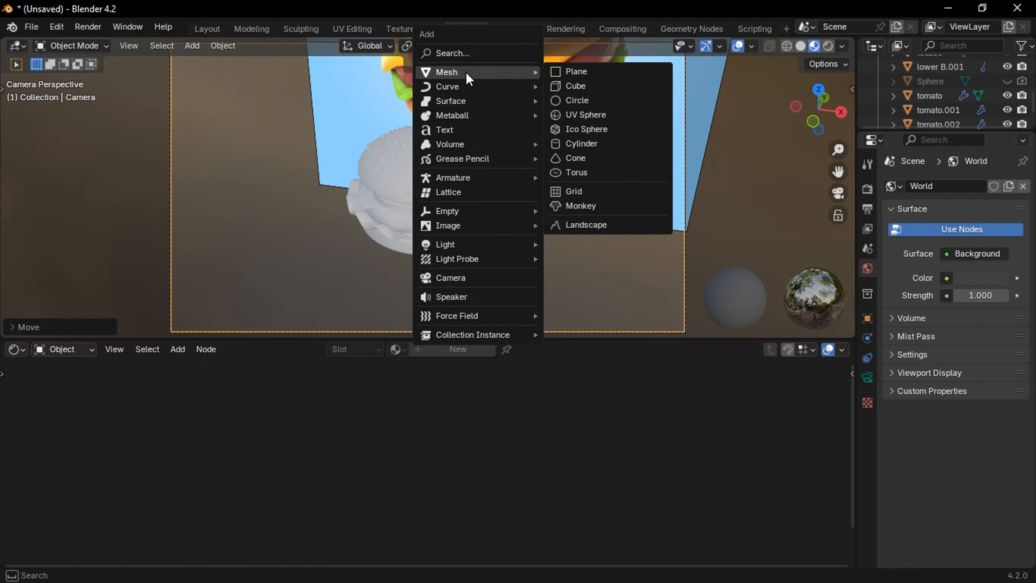
{"action": "left_click", "coordinate": [569, 74]}
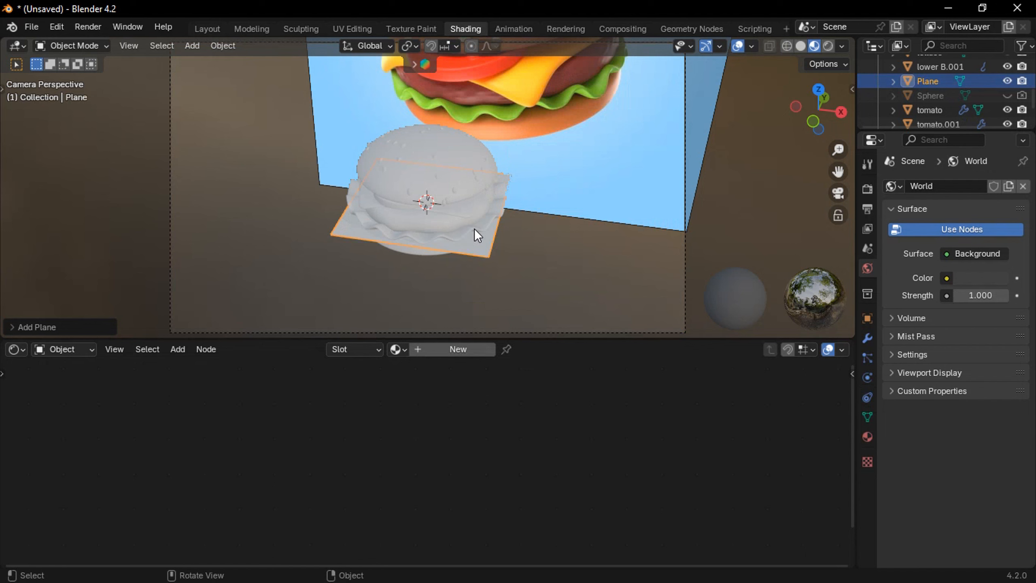
{"action": "key", "text": "g"}
{"action": "key", "text": "z"}
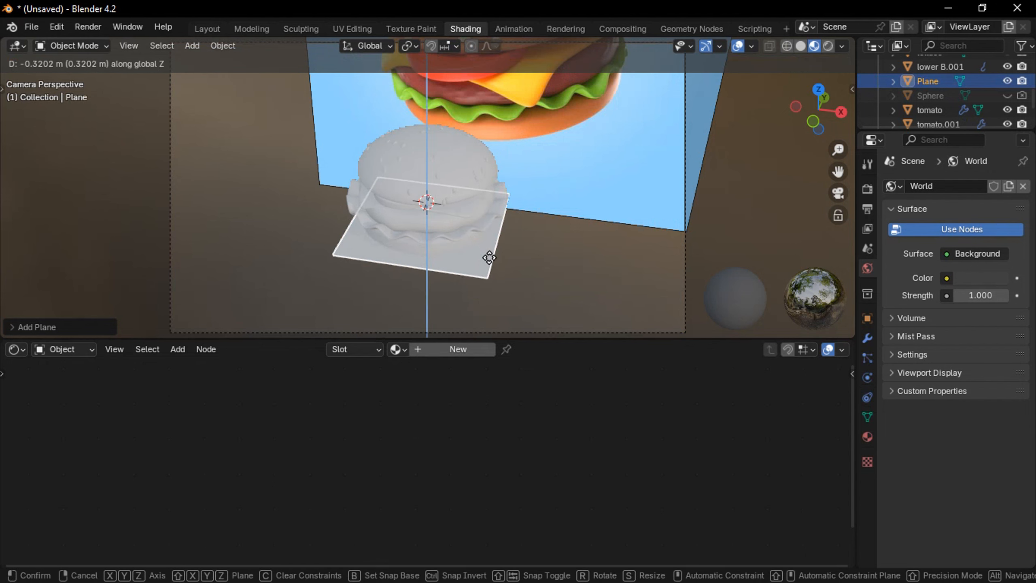
{"action": "left_click", "coordinate": [486, 245]}
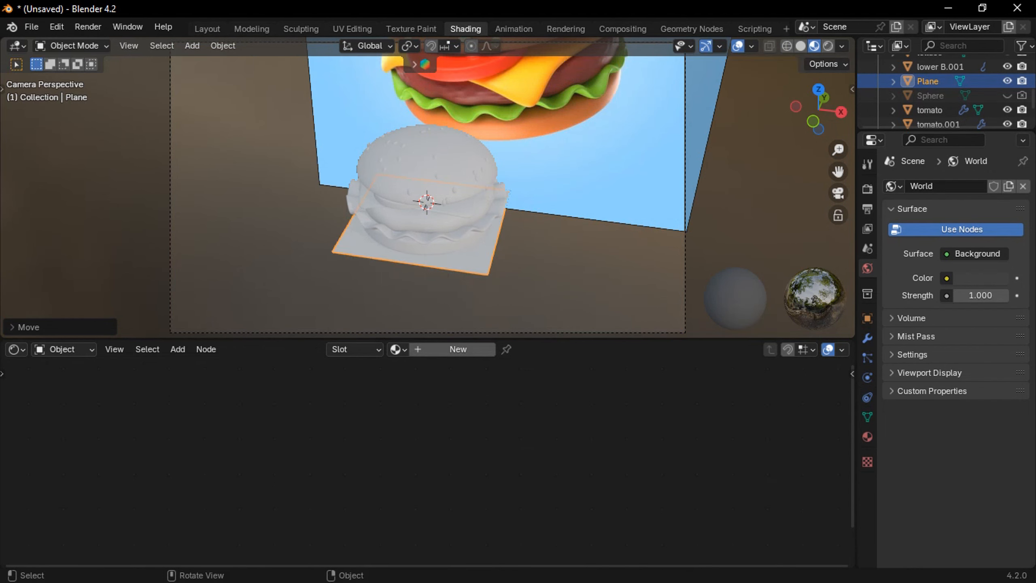
{"action": "key", "text": "s"}
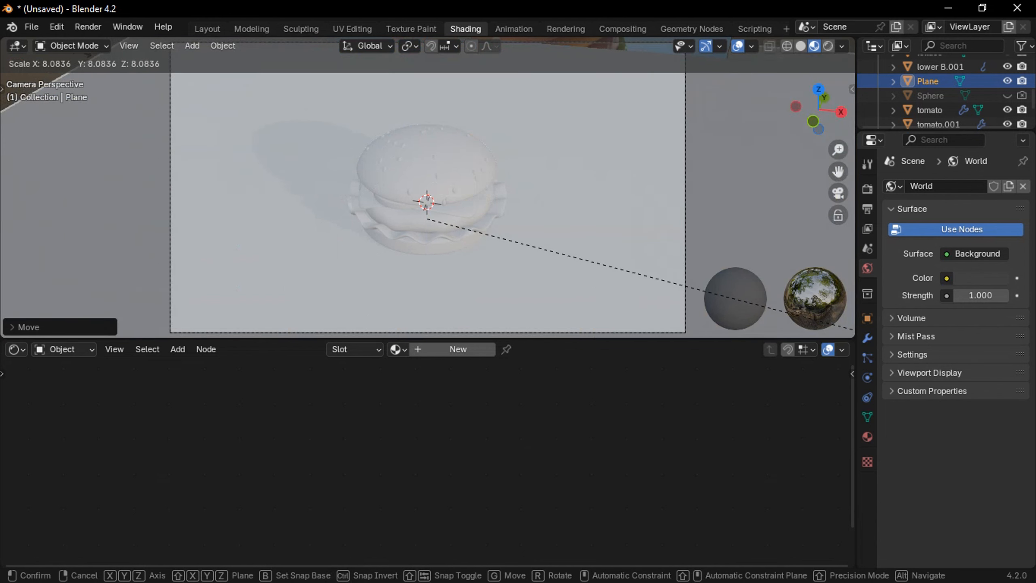
{"action": "left_click", "coordinate": [57, 42]}
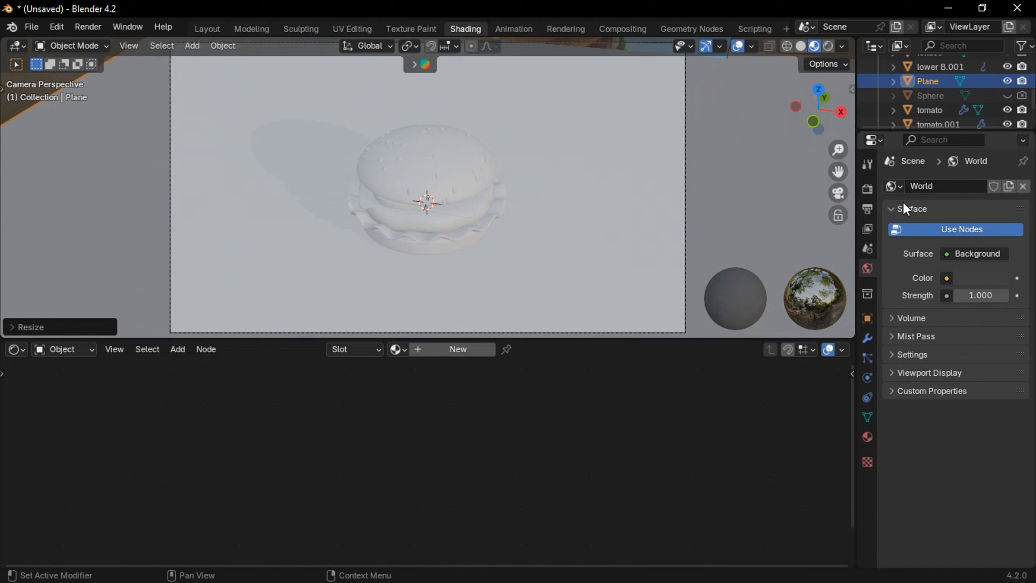
Add an area light and raise it along the global Z axis above the burger.
{"action": "key", "text": "shift+a"}
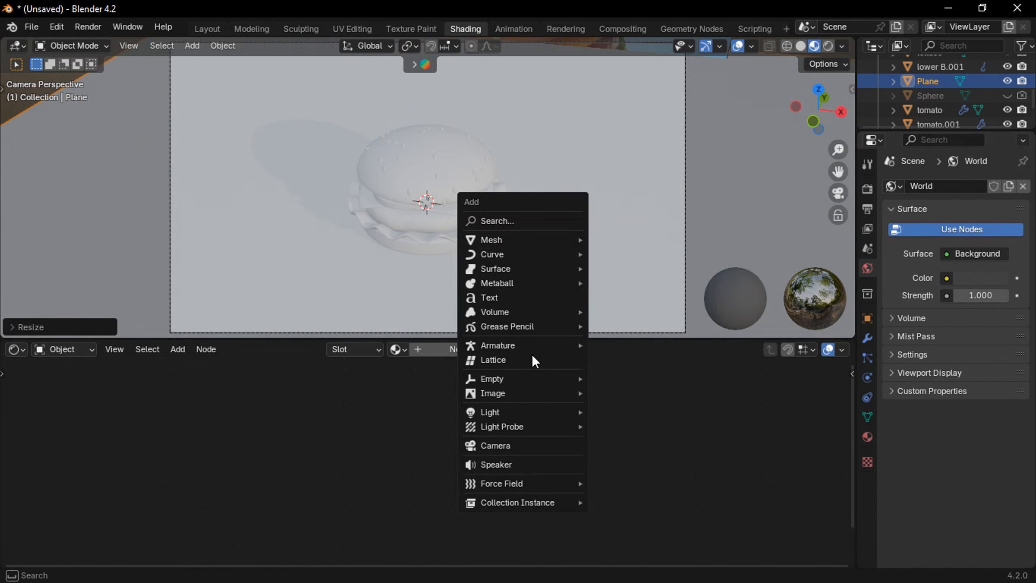
{"action": "mouse_move", "coordinate": [571, 412]}
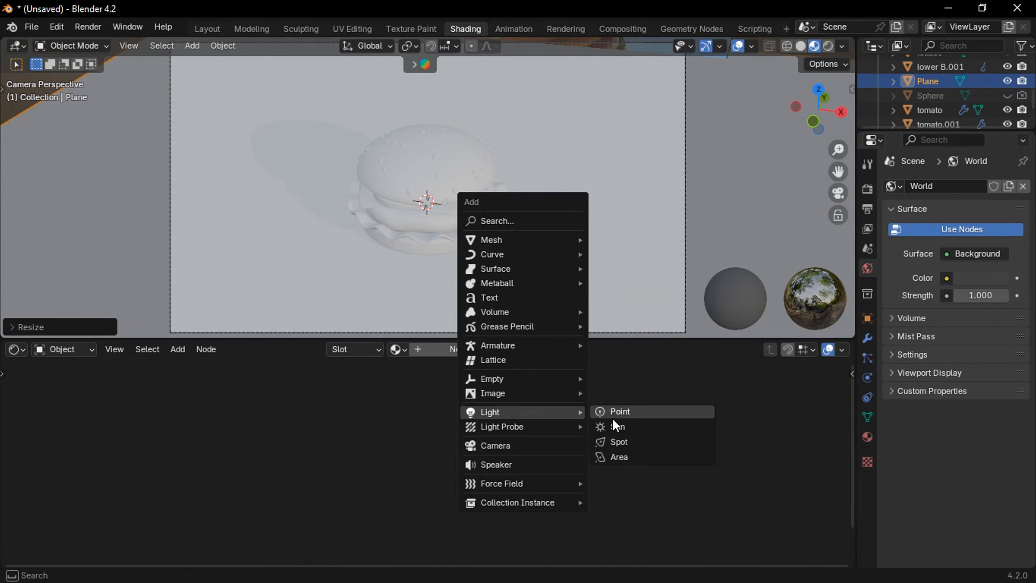
{"action": "left_click", "coordinate": [632, 455]}
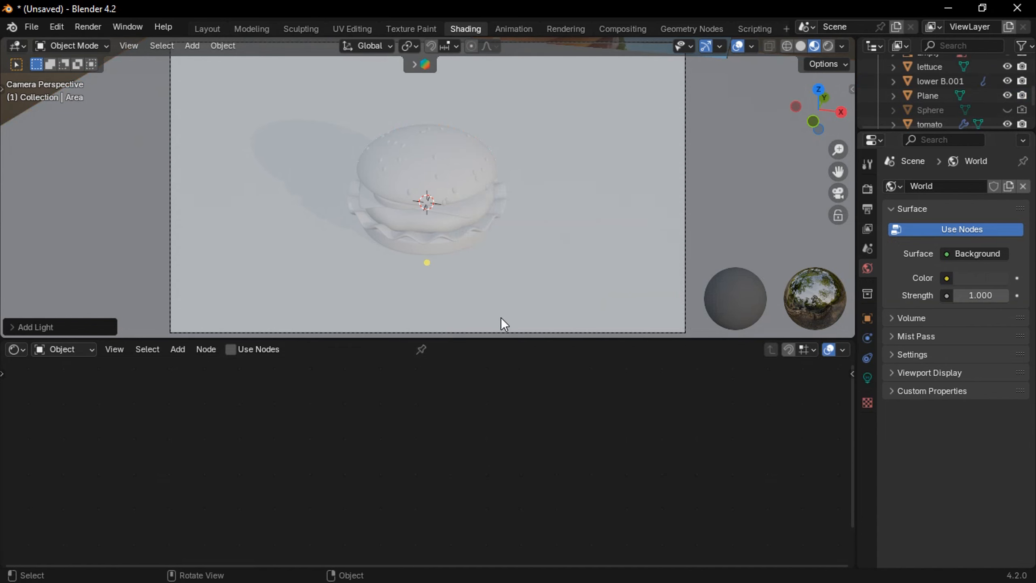
{"action": "key", "text": "g"}
{"action": "key", "text": "z"}
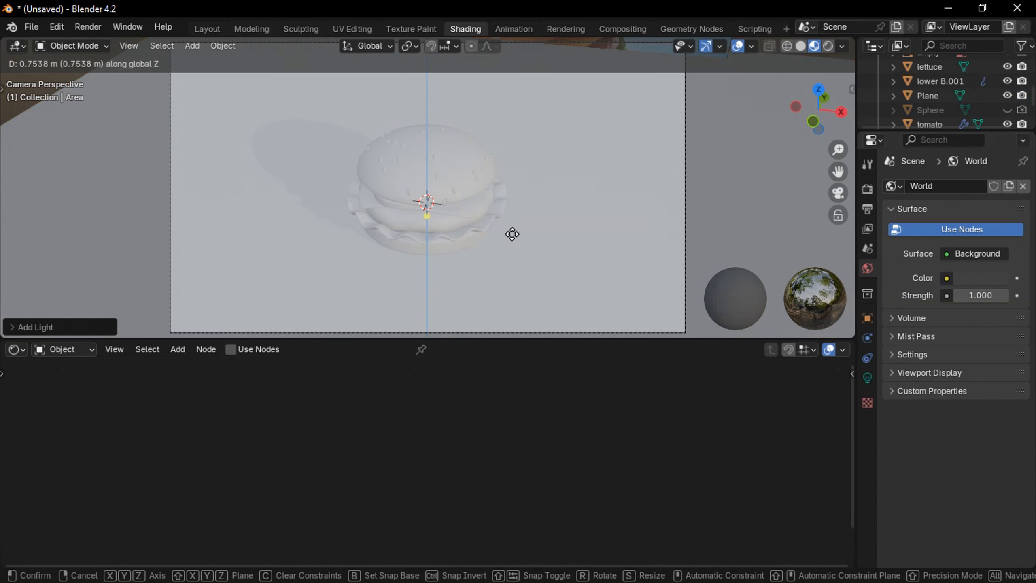
{"action": "left_click", "coordinate": [518, 204]}
{"action": "scroll", "coordinate": [394, 144], "scroll_direction": "down", "scroll_amount": 2}
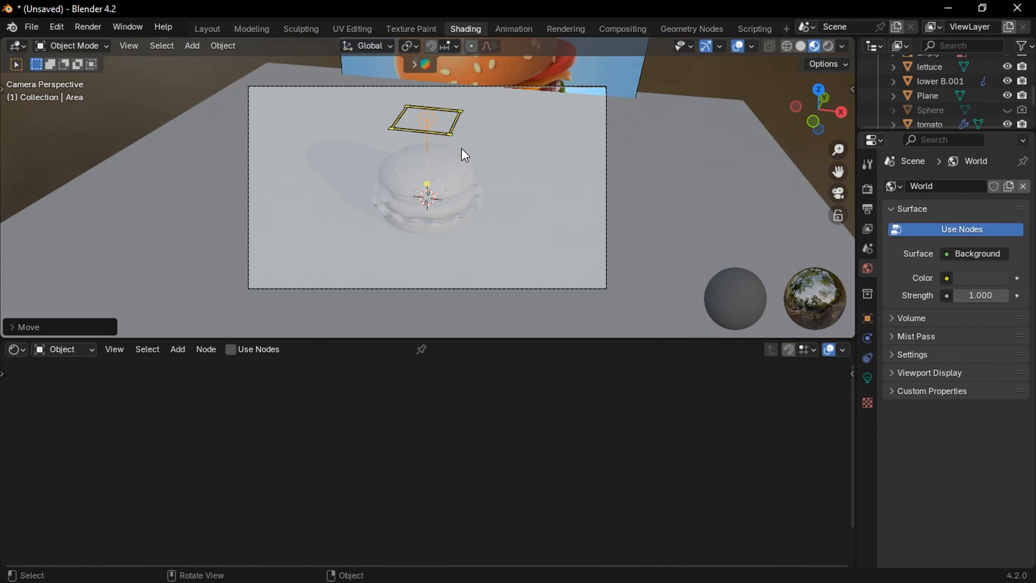
Move the area light along the global Y axis.
{"action": "key", "text": "g"}
{"action": "key", "text": "y"}
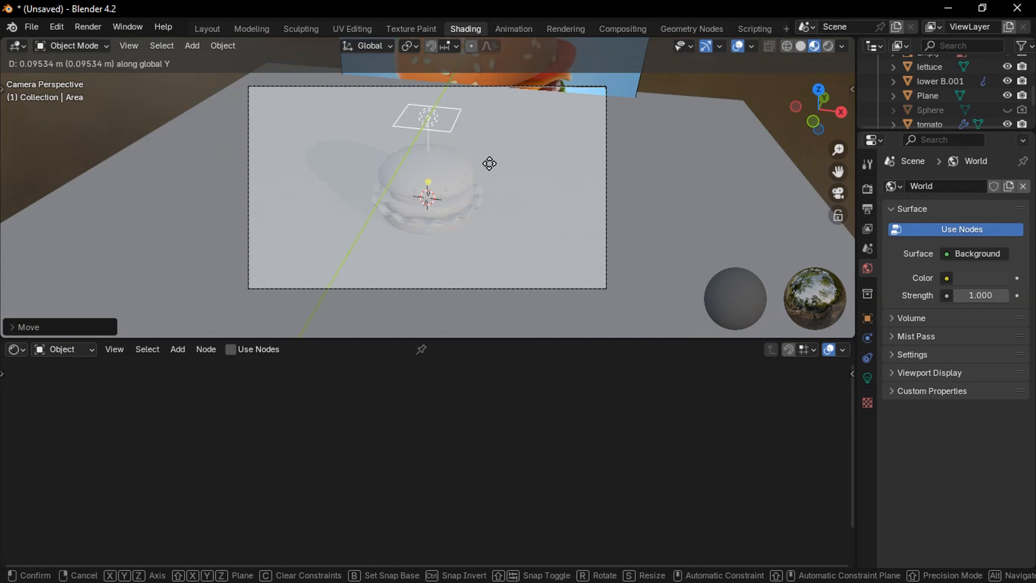
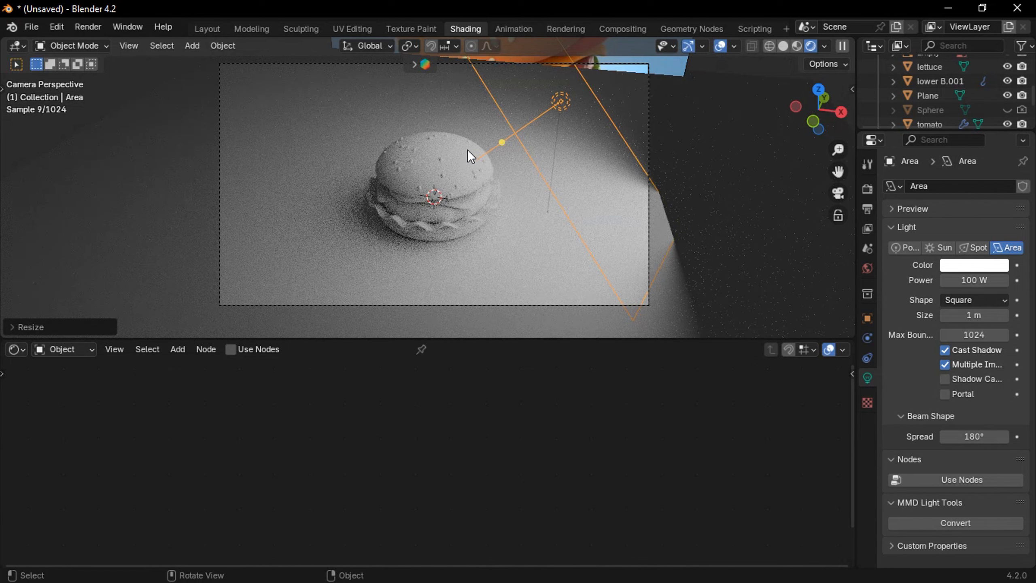
Create a new material on the upper bun.
{"action": "left_click", "coordinate": [461, 152]}
{"action": "left_click", "coordinate": [467, 355]}
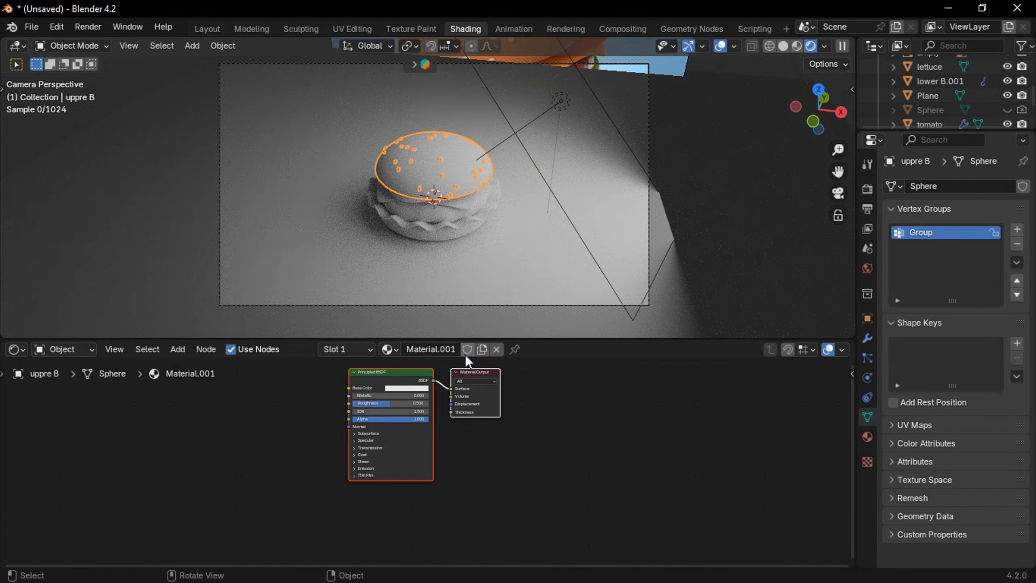
{"action": "scroll", "coordinate": [409, 398], "scroll_direction": "up", "scroll_amount": 4}
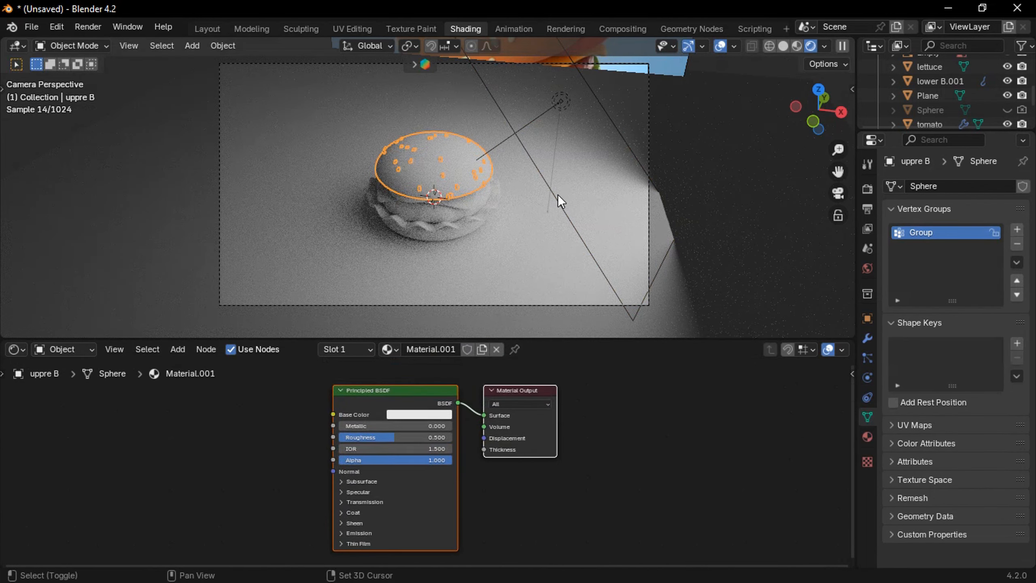
Set the upper bun's base color to a light orange-brown with a value of 0.724, matching the reference image.
{"action": "mouse_move", "coordinate": [558, 194]}
{"action": "middle_mouse_down"}
{"action": "mouse_move", "coordinate": [560, 202]}
{"action": "mouse_move", "coordinate": [552, 169]}
{"action": "mouse_move", "coordinate": [543, 199]}
{"action": "middle_mouse_up"}
{"action": "scroll", "coordinate": [552, 169], "scroll_direction": "up", "scroll_amount": 5}
{"action": "scroll", "coordinate": [543, 199], "scroll_direction": "down", "scroll_amount": 2}
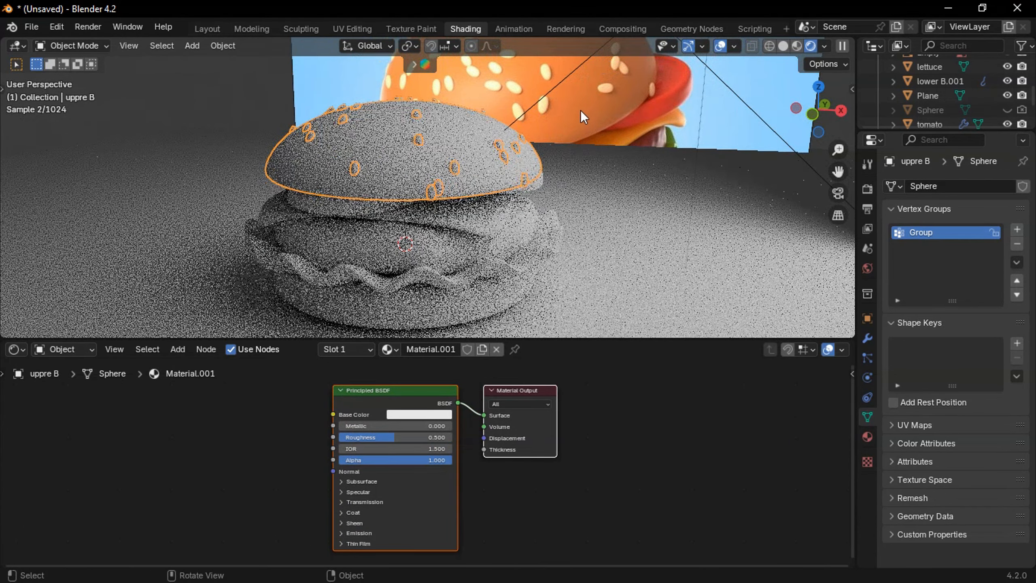
{"action": "scroll", "coordinate": [575, 93], "scroll_direction": "down", "scroll_amount": 2}
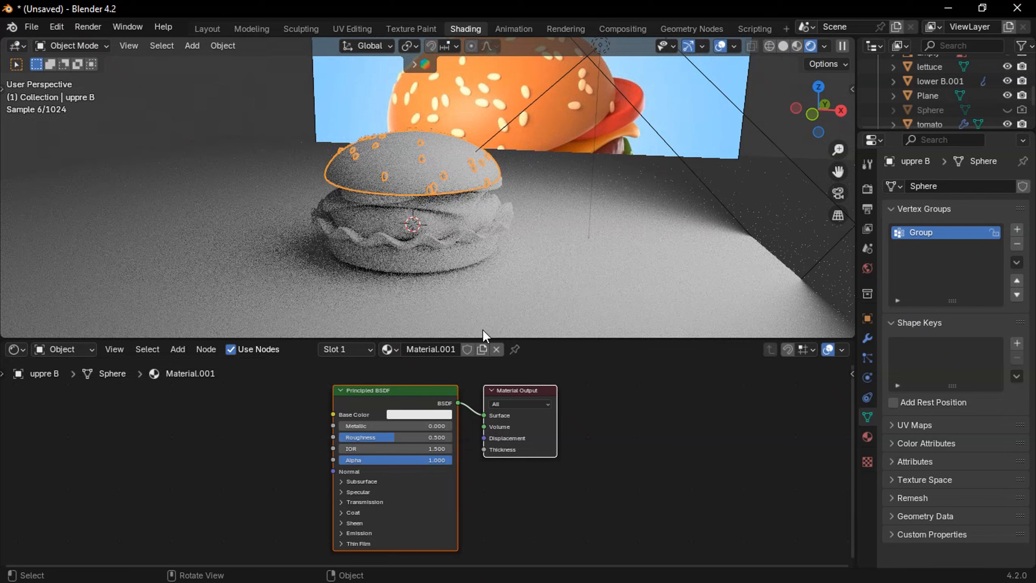
{"action": "left_click", "coordinate": [407, 415]}
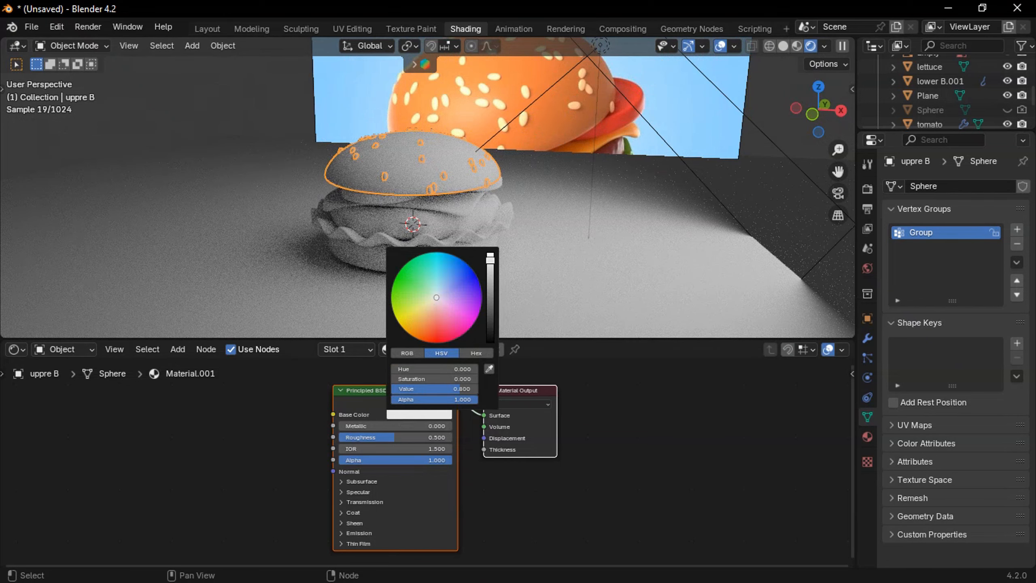
{"action": "left_click_drag", "start_coordinate": [435, 300], "coordinate": [426, 317]}
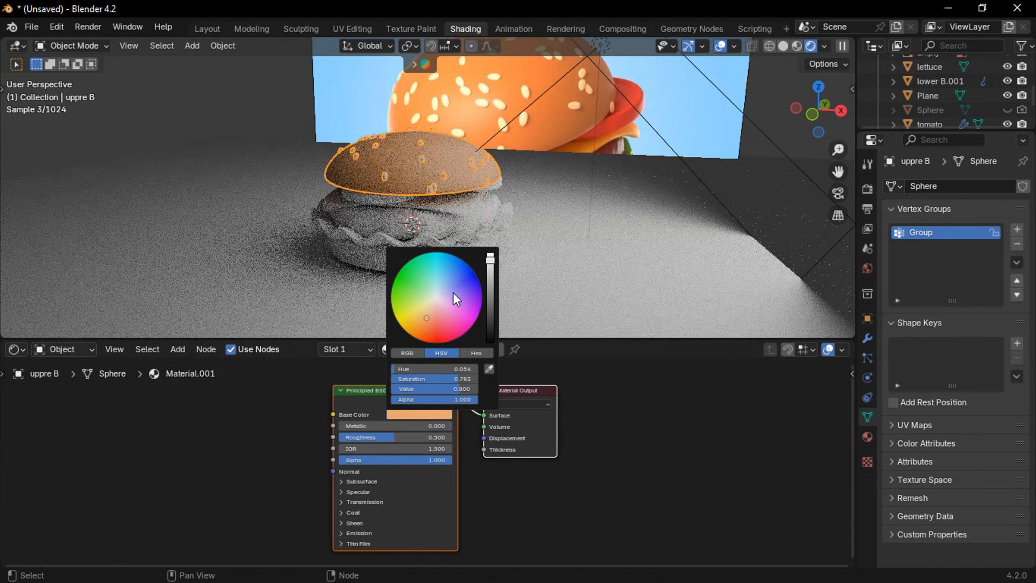
{"action": "left_click", "coordinate": [490, 264]}
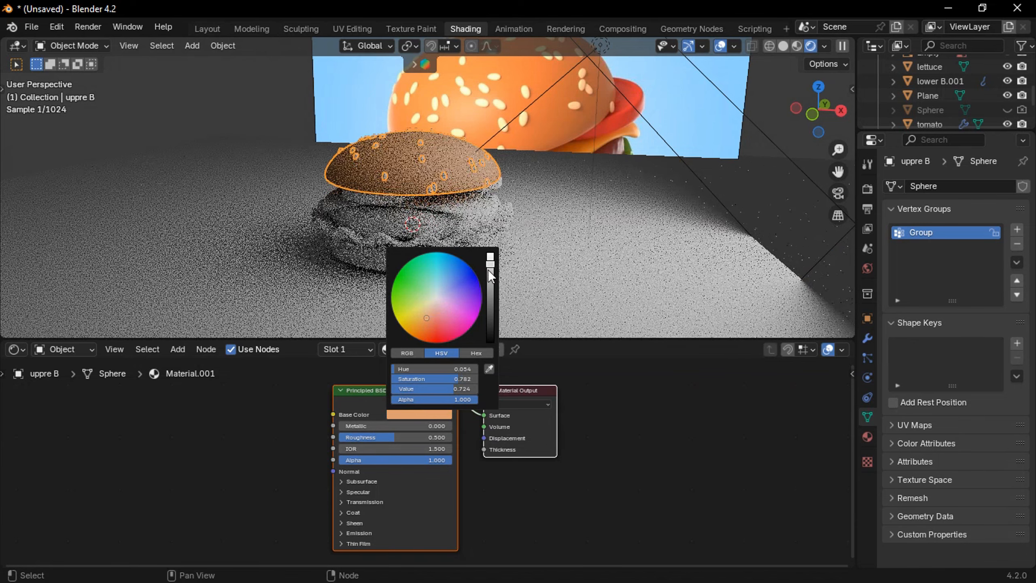
{"action": "left_click_drag", "start_coordinate": [429, 318], "coordinate": [427, 319]}
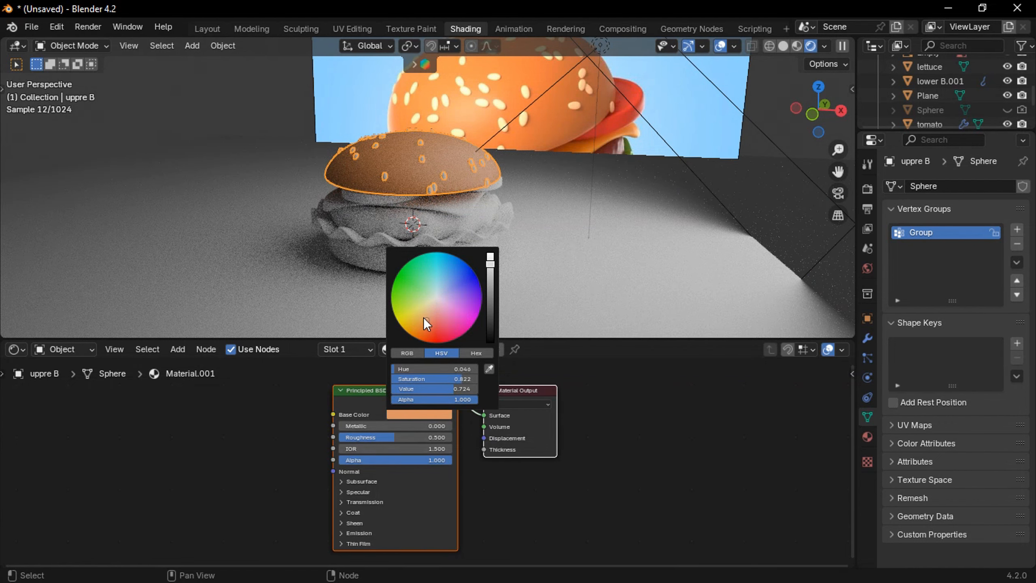
{"action": "left_click", "coordinate": [425, 318]}
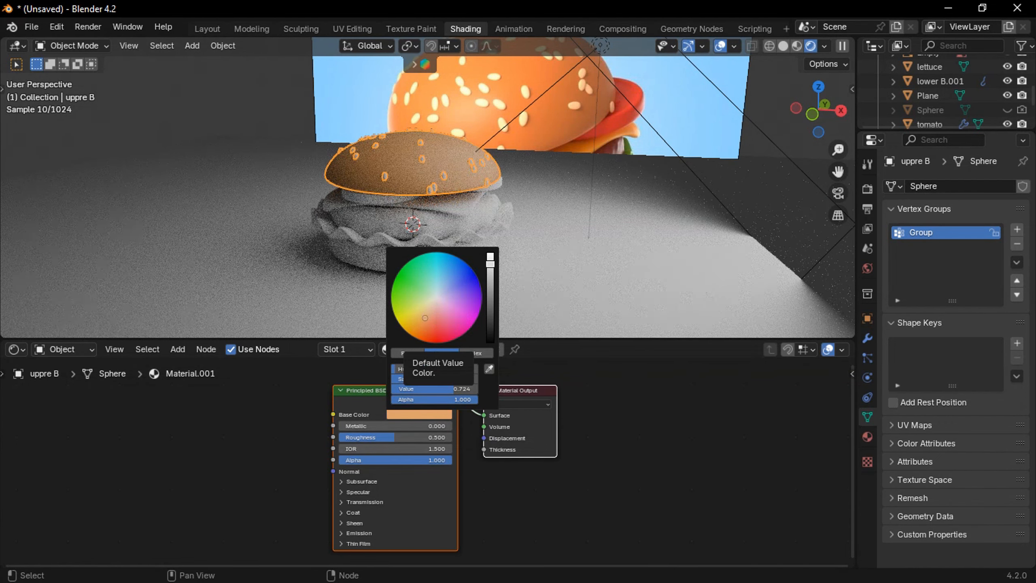
{"action": "left_click", "coordinate": [426, 319]}
Raise the upper bun material's roughness to about 0.562 and rename the material bread.
{"action": "middle_click_drag", "start_coordinate": [530, 228], "coordinate": [518, 229]}
{"action": "scroll", "coordinate": [408, 441], "scroll_direction": "up", "scroll_amount": 3}
{"action": "left_click_drag", "start_coordinate": [394, 437], "coordinate": [401, 437]}
{"action": "left_click", "coordinate": [442, 349]}
{"action": "key", "text": "BackSpace"}
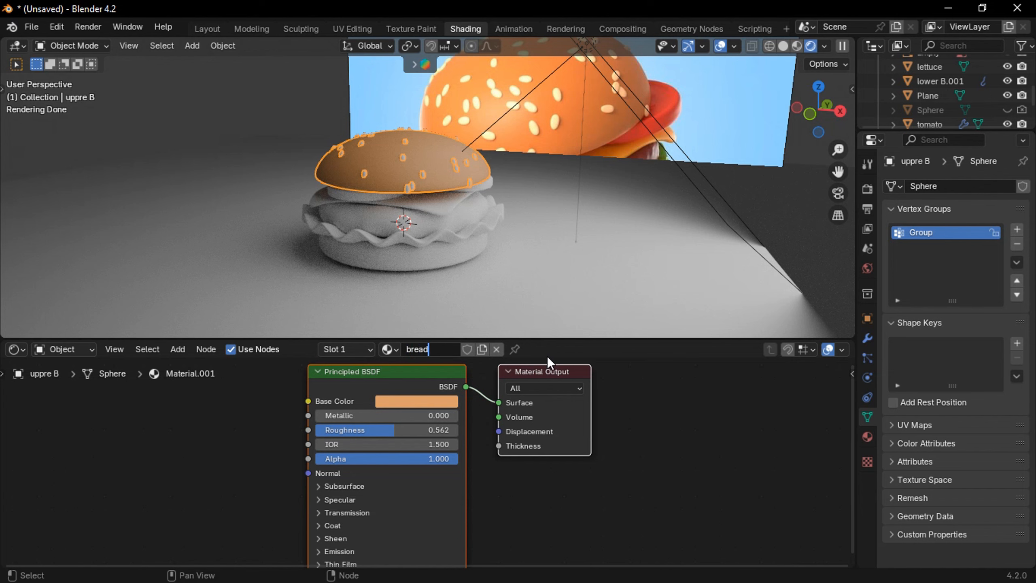
{"action": "key", "text": "Return"}
Give the tomato.001 slice a new material with a red base color, saturation about 0.895, and roughness about 0.371.
{"action": "left_click", "coordinate": [488, 184]}
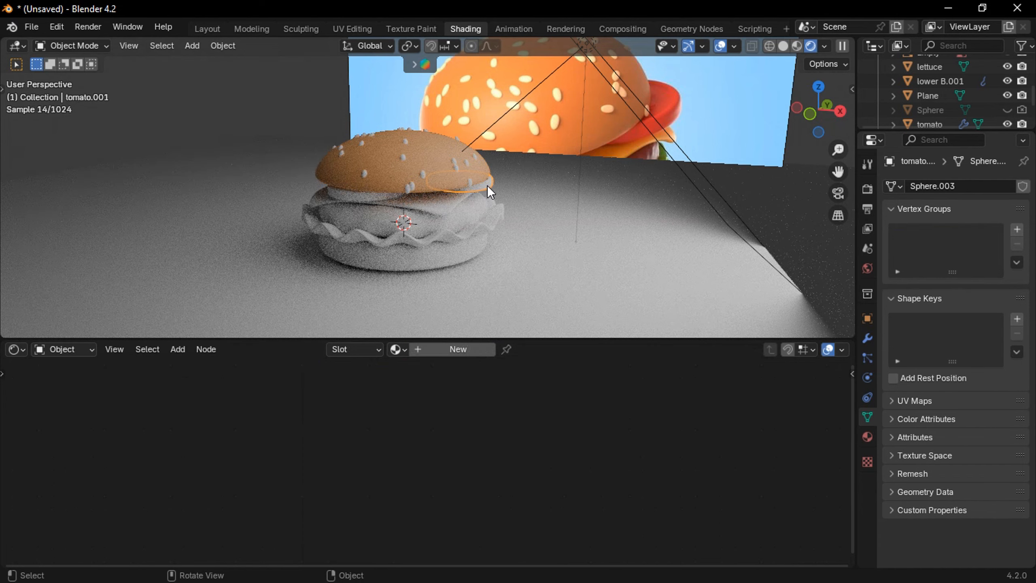
{"action": "left_click", "coordinate": [470, 349]}
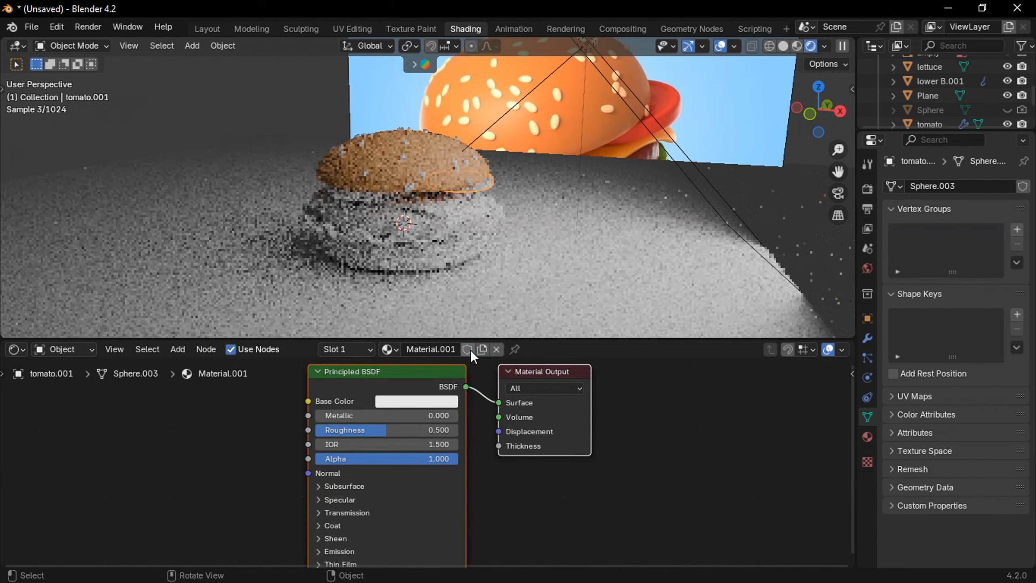
{"action": "left_click", "coordinate": [414, 401]}
{"action": "mouse_move", "coordinate": [440, 276]}
{"action": "left_mouse_down"}
{"action": "mouse_move", "coordinate": [437, 292]}
{"action": "mouse_move", "coordinate": [454, 250]}
{"action": "mouse_move", "coordinate": [437, 289]}
{"action": "left_mouse_up"}
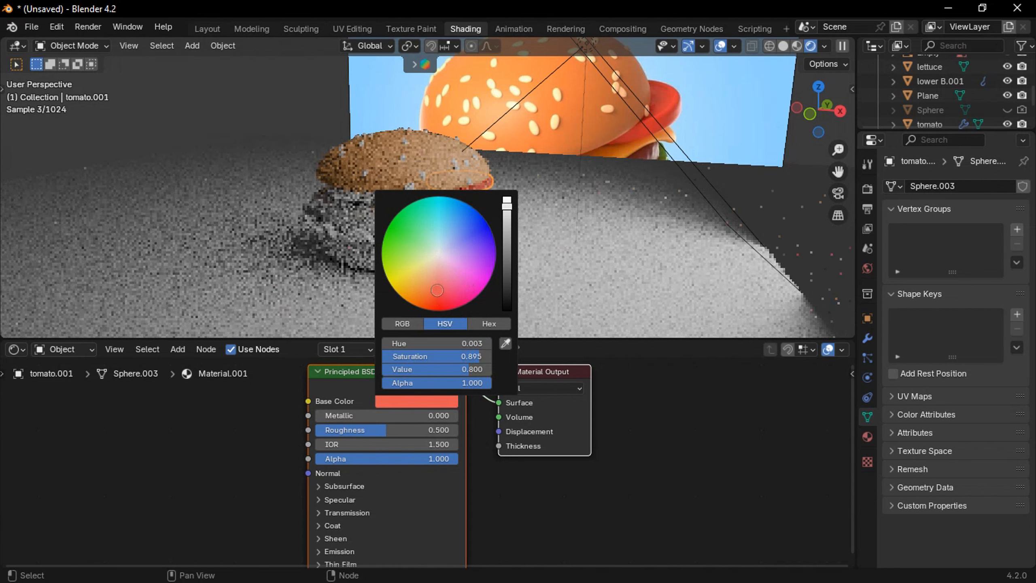
{"action": "scroll", "coordinate": [592, 227], "scroll_direction": "up", "scroll_amount": 6}
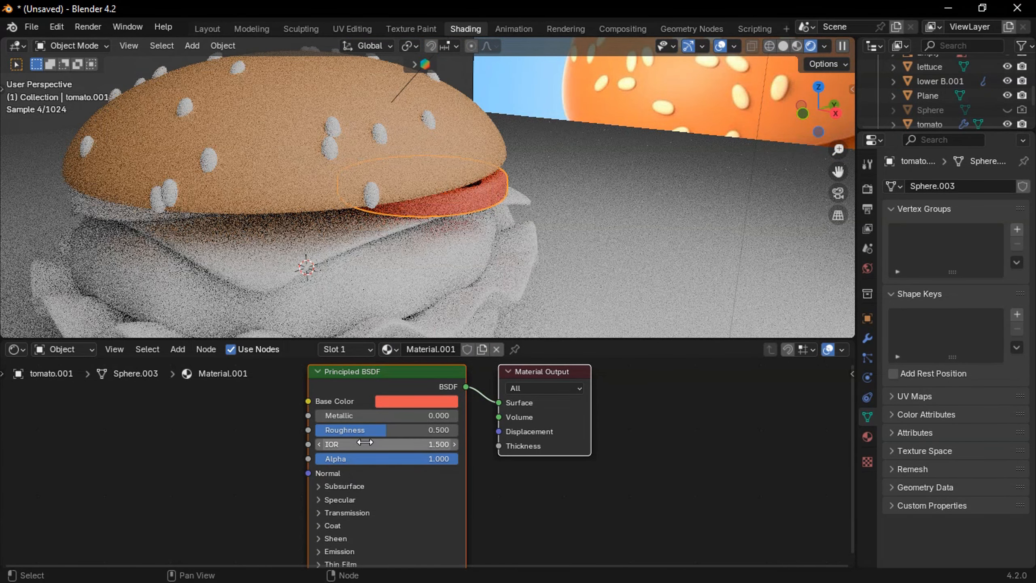
{"action": "left_click_drag", "start_coordinate": [376, 431], "coordinate": [374, 431], "text": "shift"}
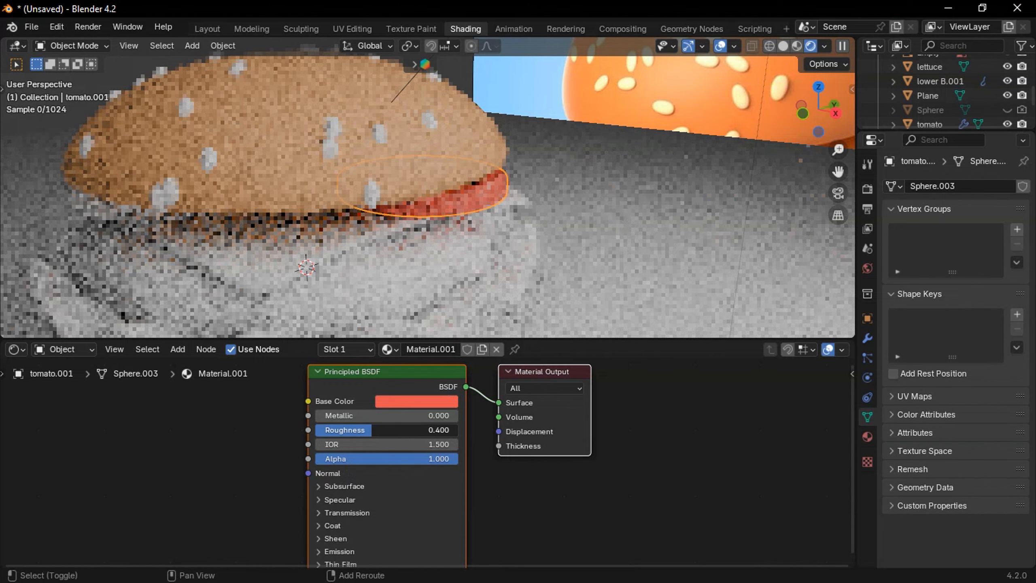
Assign the existing red Material.001 to the slice named tomato.
{"action": "scroll", "coordinate": [425, 194], "scroll_direction": "down", "scroll_amount": 1}
{"action": "middle_click_drag", "start_coordinate": [462, 234], "coordinate": [565, 224], "text": "shift"}
{"action": "left_click", "coordinate": [434, 177]}
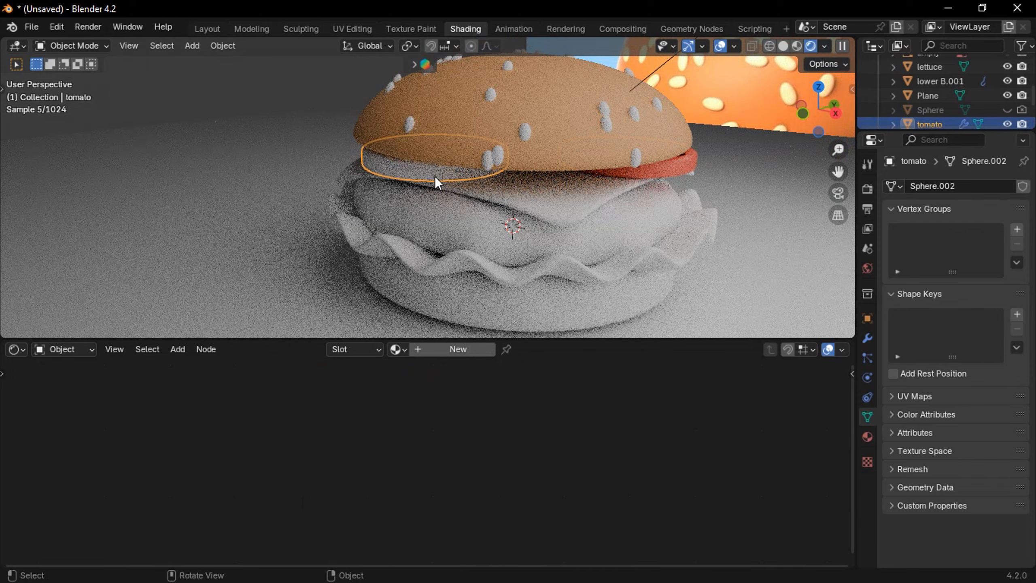
{"action": "middle_click_drag", "start_coordinate": [435, 177], "coordinate": [551, 231]}
{"action": "middle_click_drag", "start_coordinate": [551, 231], "coordinate": [406, 247], "text": "shift"}
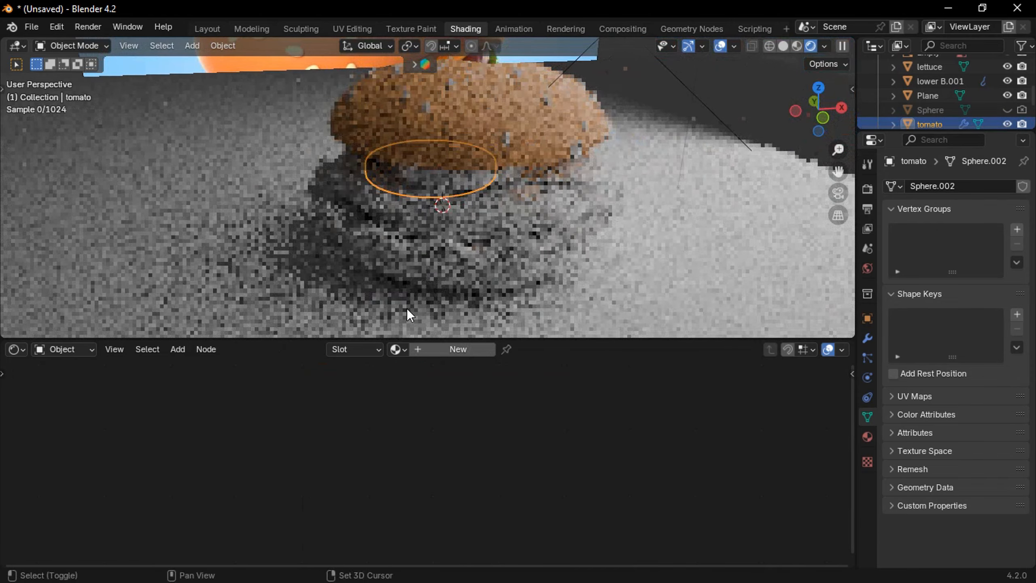
{"action": "left_click", "coordinate": [403, 347]}
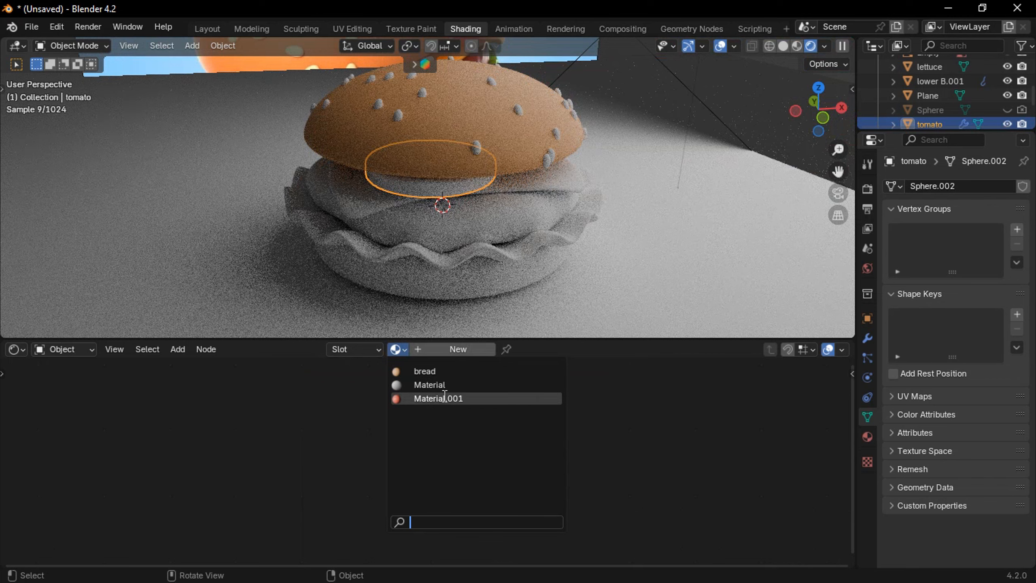
{"action": "left_click", "coordinate": [432, 398]}
Assign the same red Material.001 to the remaining uncolored tomato slice, tomato.002.
{"action": "middle_click_drag", "start_coordinate": [469, 241], "coordinate": [451, 187]}
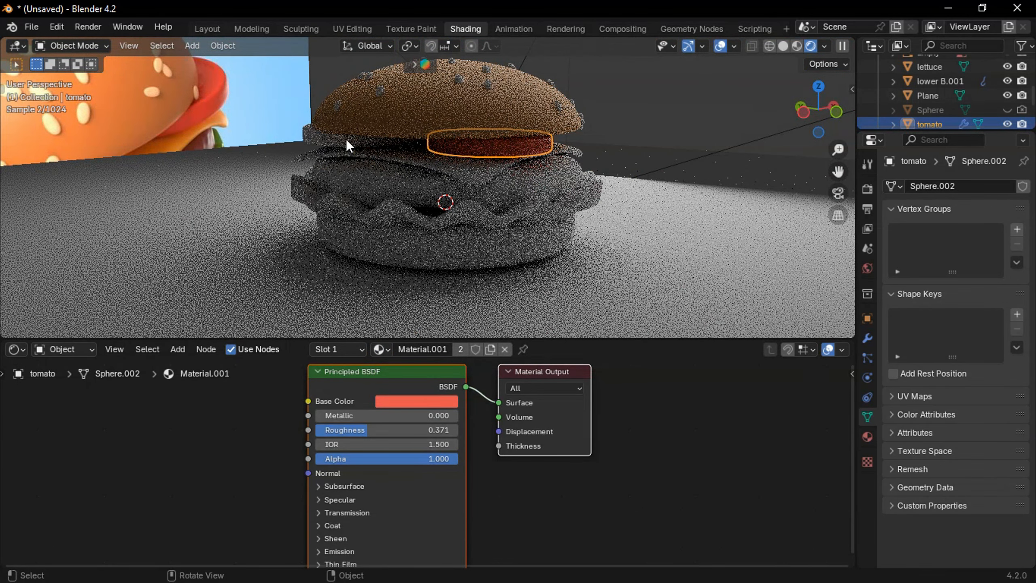
{"action": "left_click", "coordinate": [342, 138]}
{"action": "left_click", "coordinate": [341, 143]}
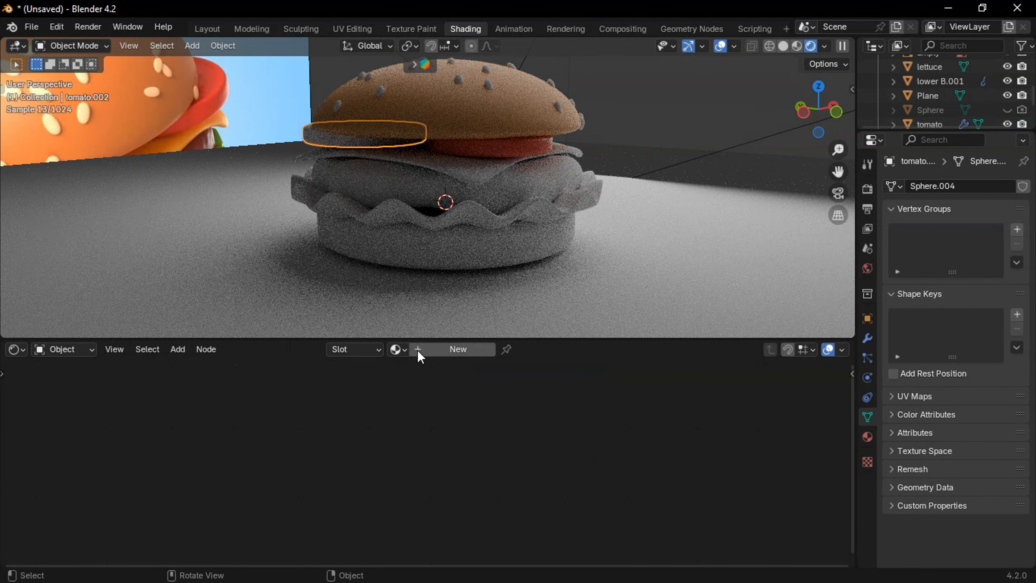
{"action": "left_click", "coordinate": [400, 350]}
{"action": "left_click", "coordinate": [438, 399]}
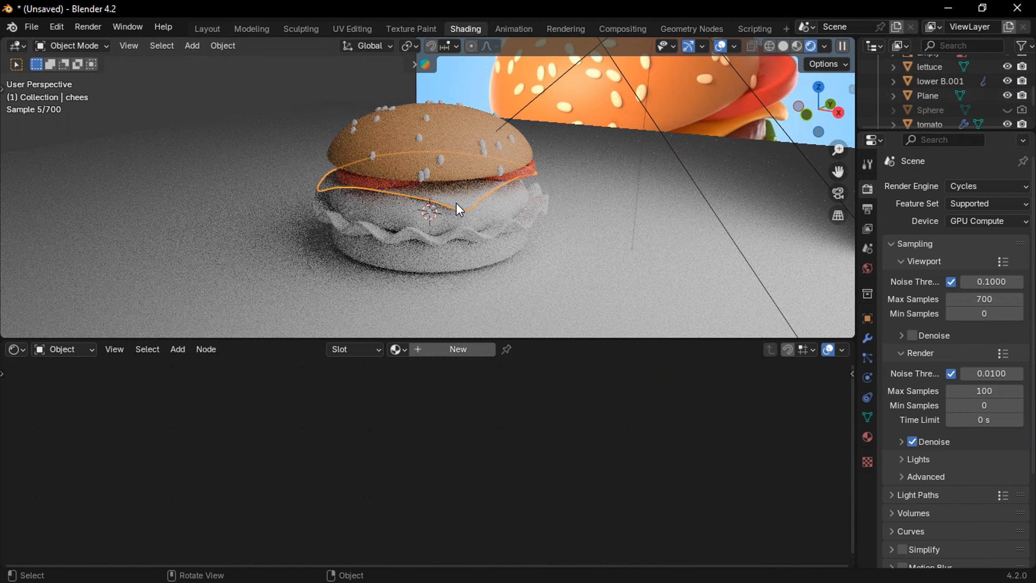
Create a new material on the cheese slice with a pale yellow base color, hue about 0.105 and saturation about 0.746.
{"action": "left_click", "coordinate": [441, 348]}
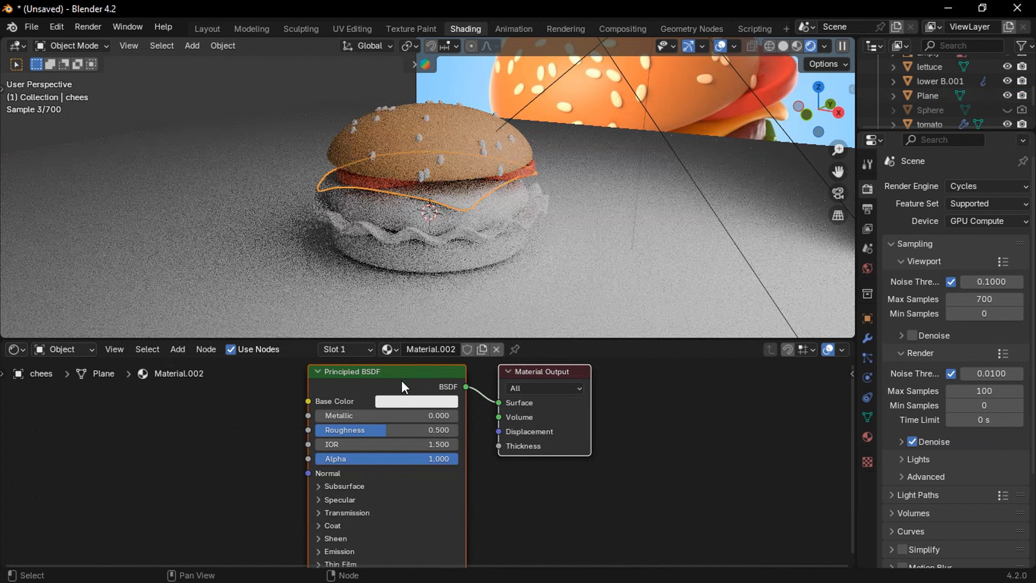
{"action": "scroll", "coordinate": [414, 433], "scroll_direction": "up", "scroll_amount": 3}
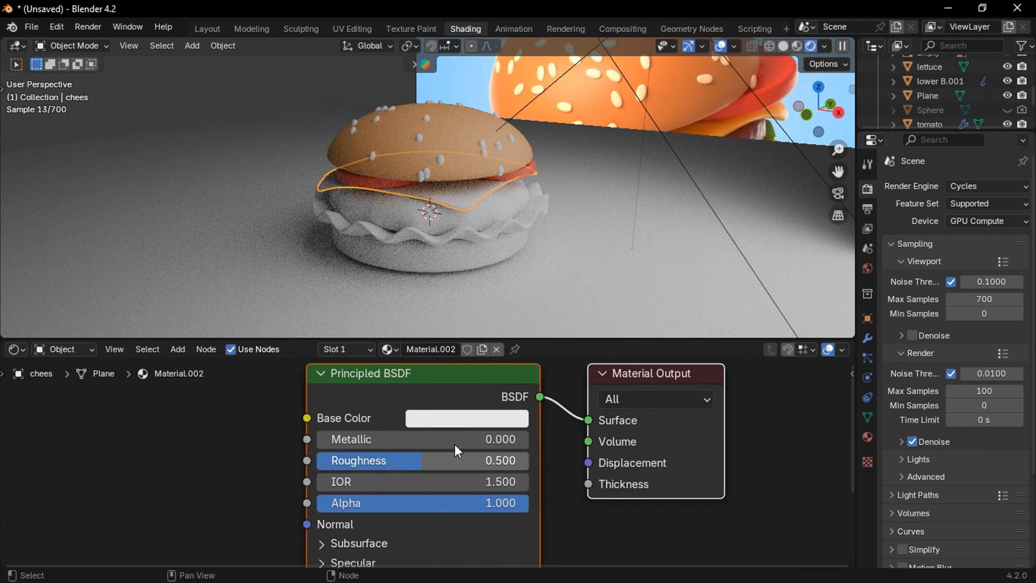
{"action": "left_click", "coordinate": [456, 421]}
{"action": "left_click_drag", "start_coordinate": [500, 200], "coordinate": [472, 229]}
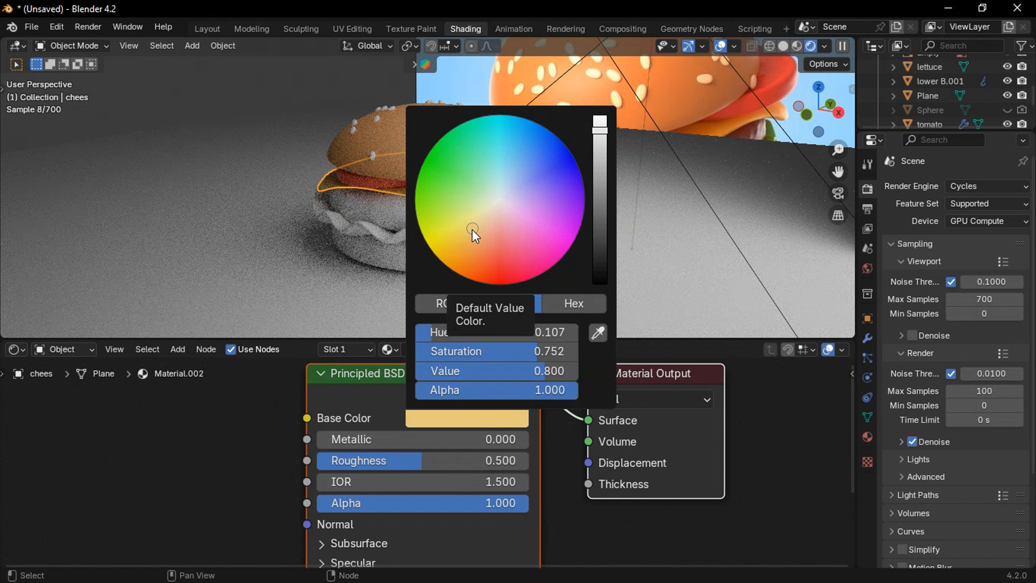
{"action": "left_click", "coordinate": [473, 231]}
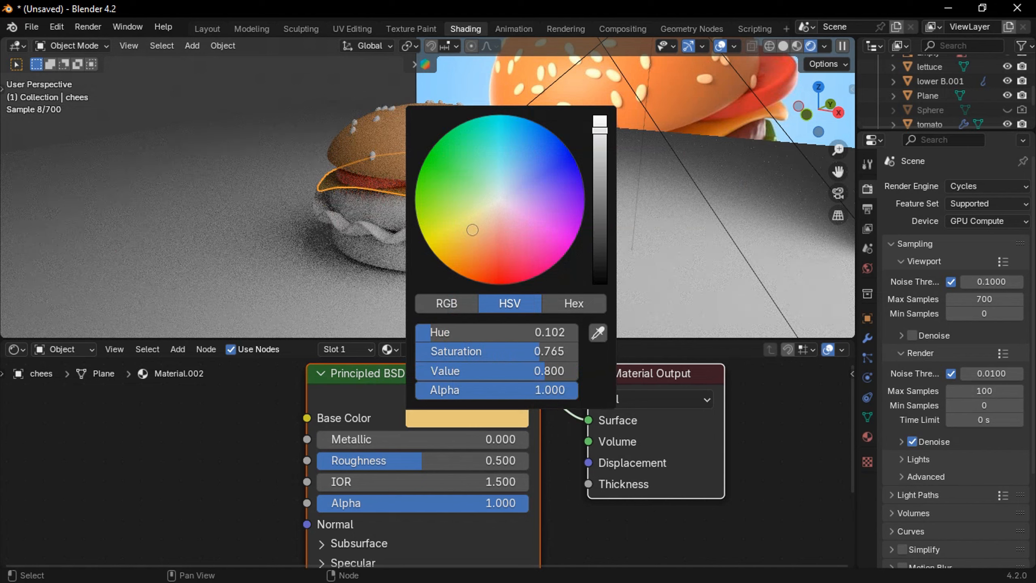
{"action": "left_click_drag", "start_coordinate": [473, 230], "coordinate": [473, 229]}
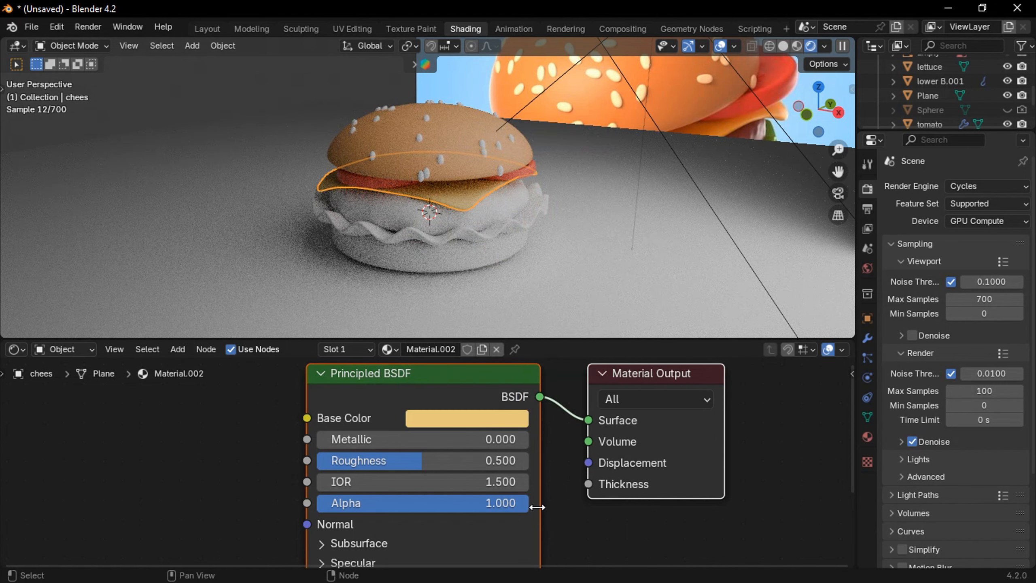
Deepen the cheese's base color to a saturated golden yellow and lower its roughness to about 0.434.
{"action": "middle_click_drag", "start_coordinate": [537, 506], "coordinate": [562, 482]}
{"action": "left_click_drag", "start_coordinate": [454, 450], "coordinate": [452, 450]}
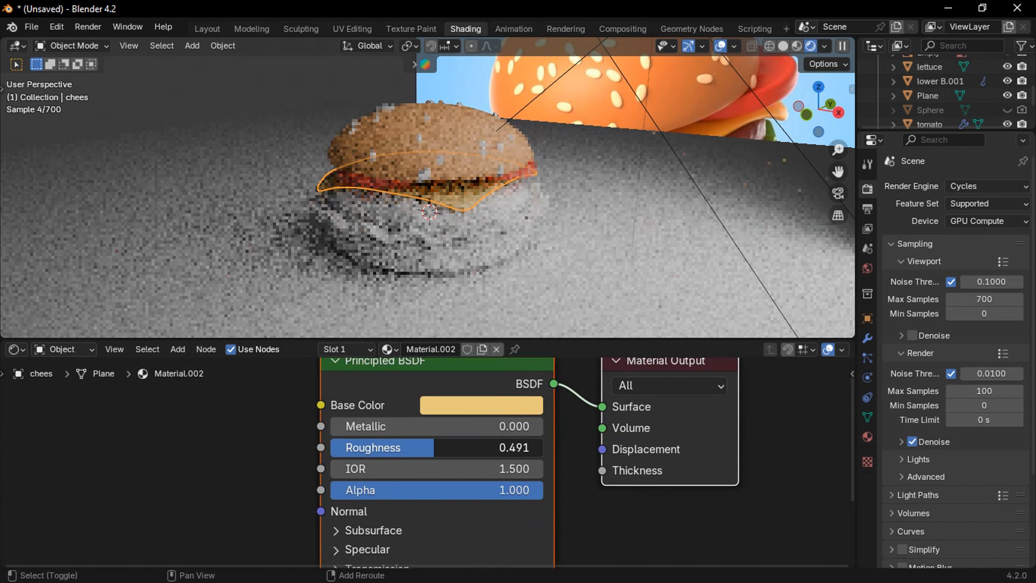
{"action": "left_click", "coordinate": [467, 404]}
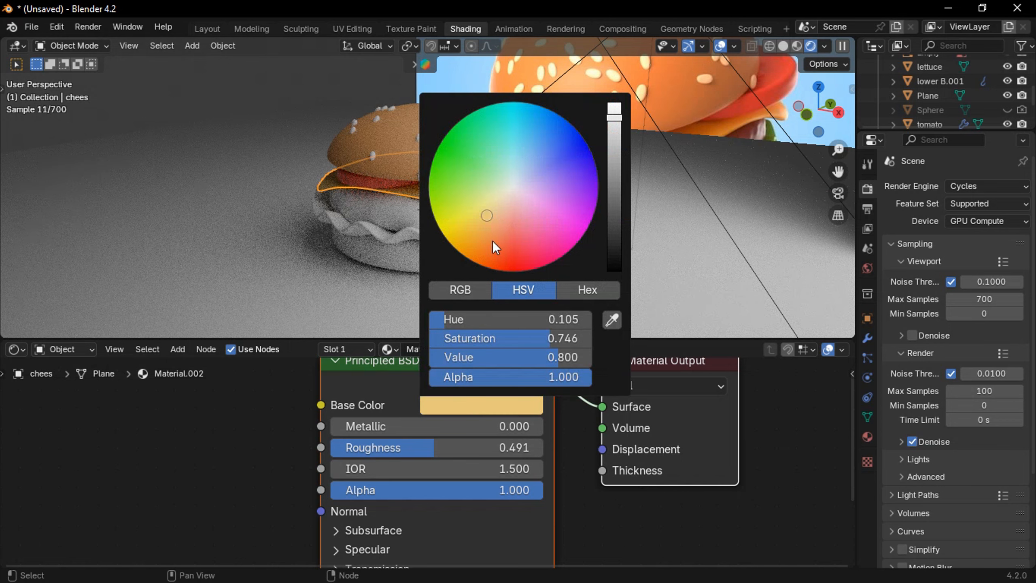
{"action": "left_click_drag", "start_coordinate": [487, 215], "coordinate": [467, 231]}
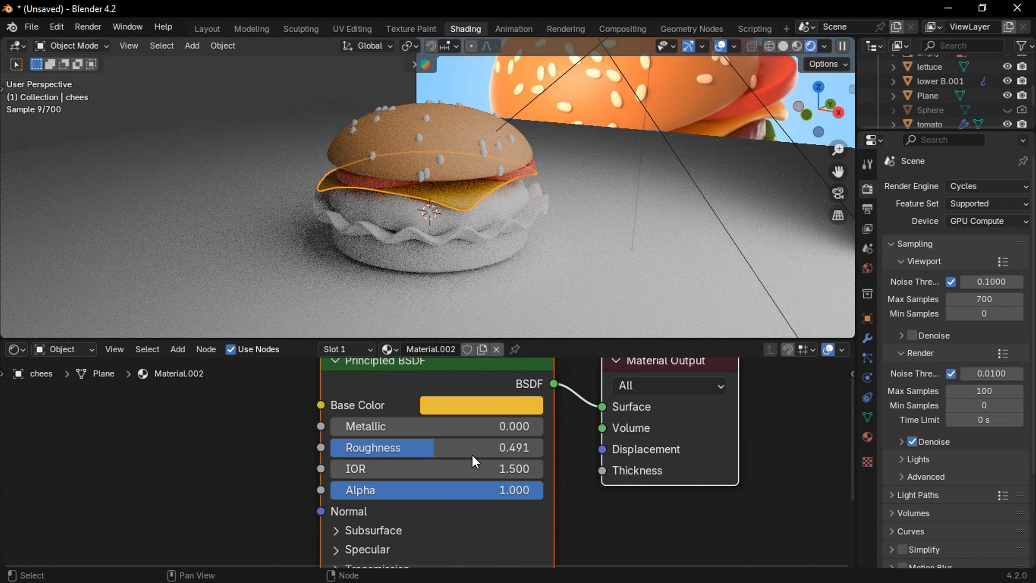
{"action": "left_click_drag", "start_coordinate": [472, 455], "coordinate": [460, 455]}
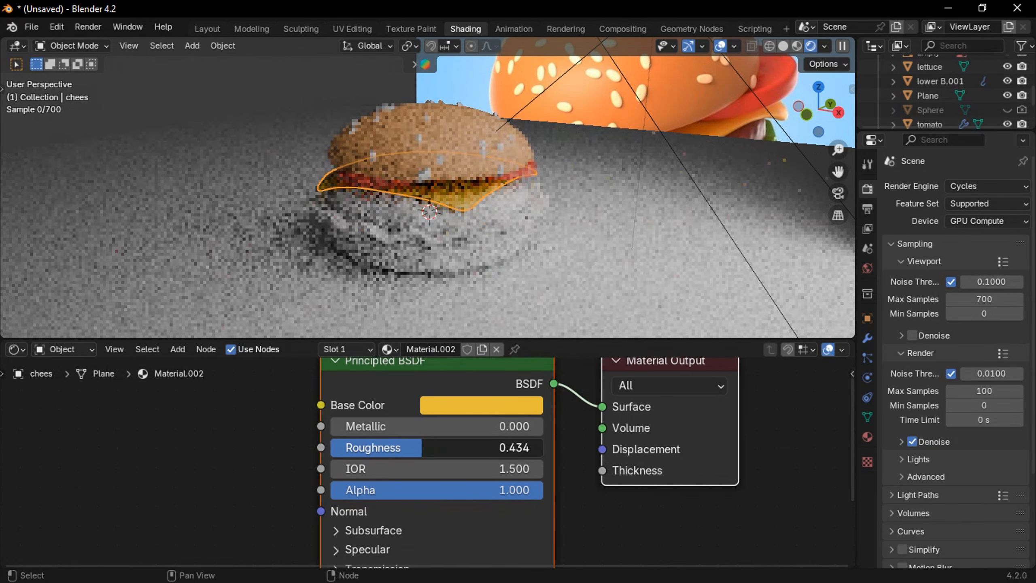
Create a new material on the beef patty with a salmon-orange base color.
{"action": "left_click", "coordinate": [510, 210]}
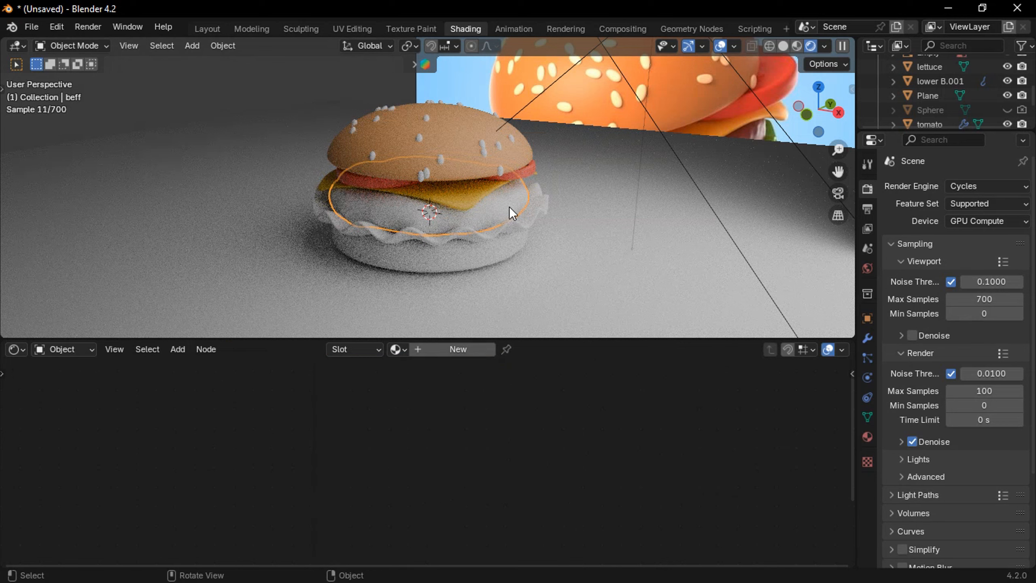
{"action": "left_click", "coordinate": [443, 351]}
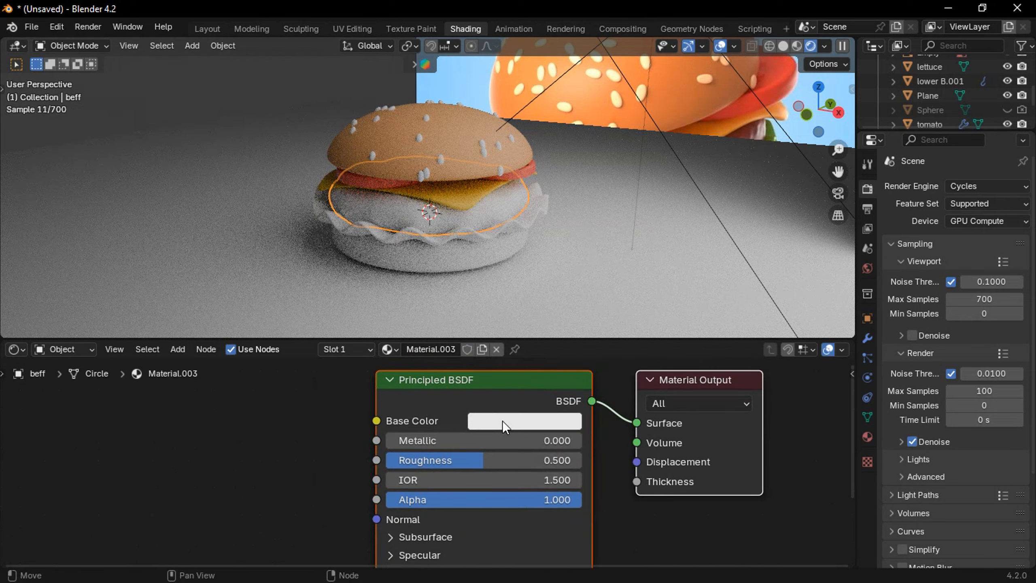
{"action": "left_click", "coordinate": [534, 426]}
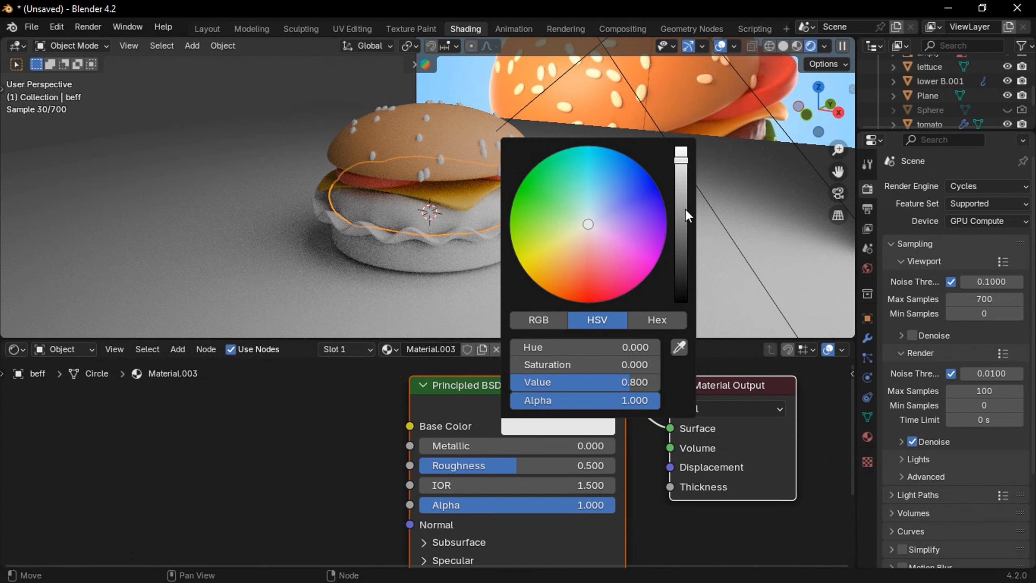
{"action": "left_click_drag", "start_coordinate": [586, 262], "coordinate": [581, 268]}
Add a Noise Texture node to the patty's material and connect its Fac output to the Principled BSDF's Base Color.
{"action": "middle_click_drag", "start_coordinate": [308, 451], "coordinate": [368, 425]}
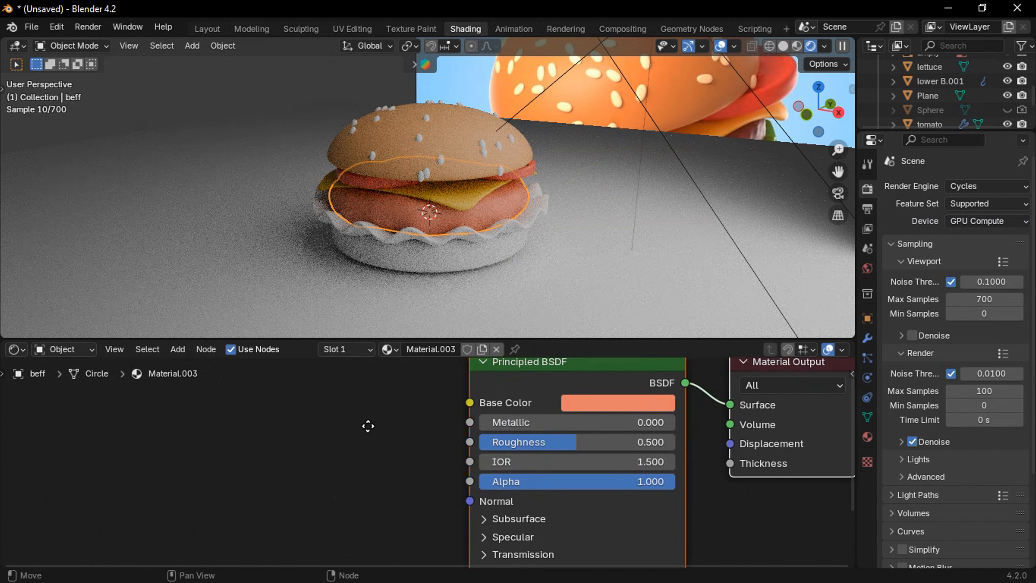
{"action": "scroll", "coordinate": [365, 425], "scroll_direction": "down", "scroll_amount": 2}
{"action": "key", "text": "shift+a"}
{"action": "mouse_move", "coordinate": [339, 421]}
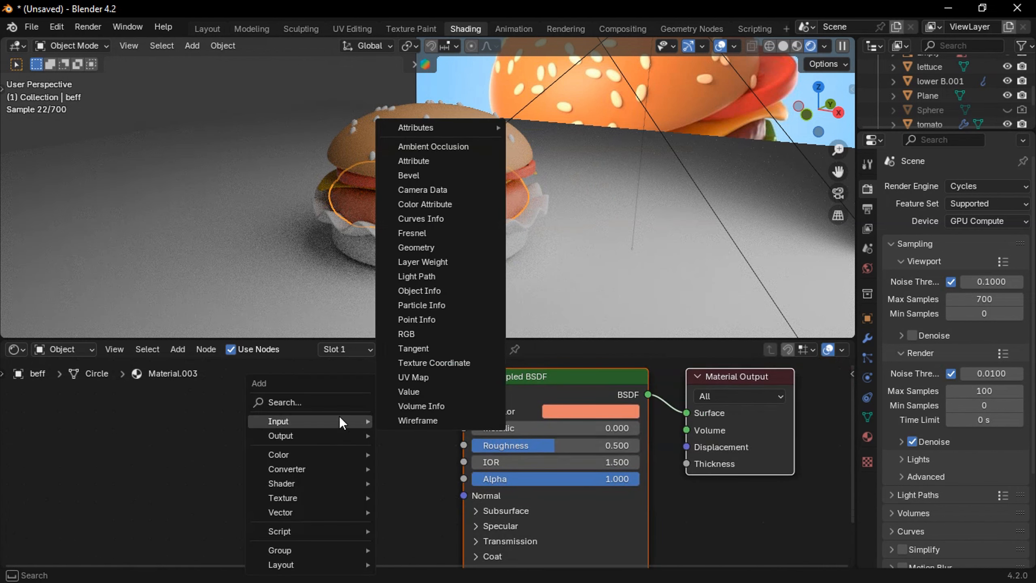
{"action": "type", "text": "noi"}
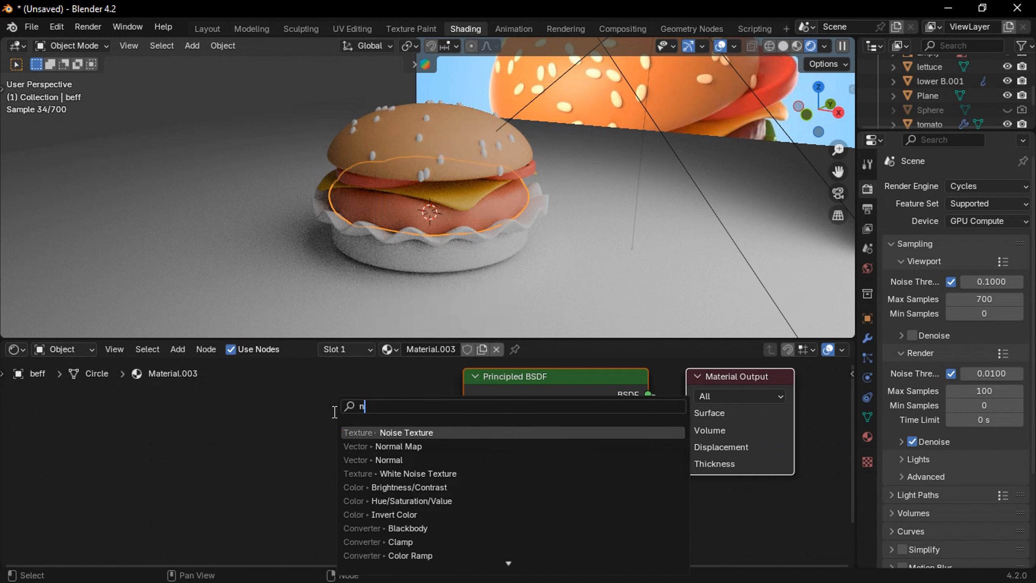
{"action": "left_click", "coordinate": [413, 431]}
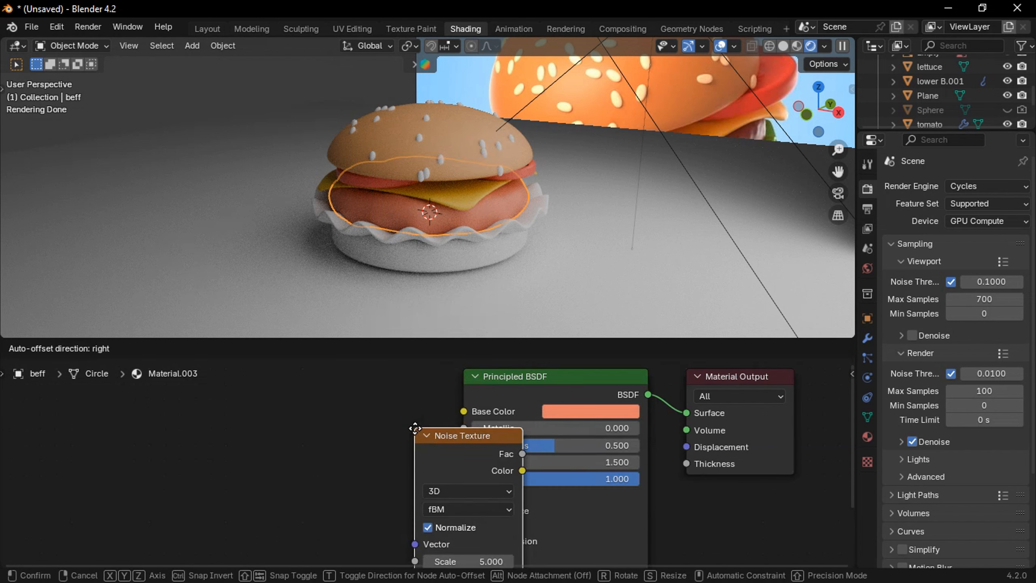
{"action": "left_click", "coordinate": [222, 420]}
{"action": "scroll", "coordinate": [221, 419], "scroll_direction": "down", "scroll_amount": 1}
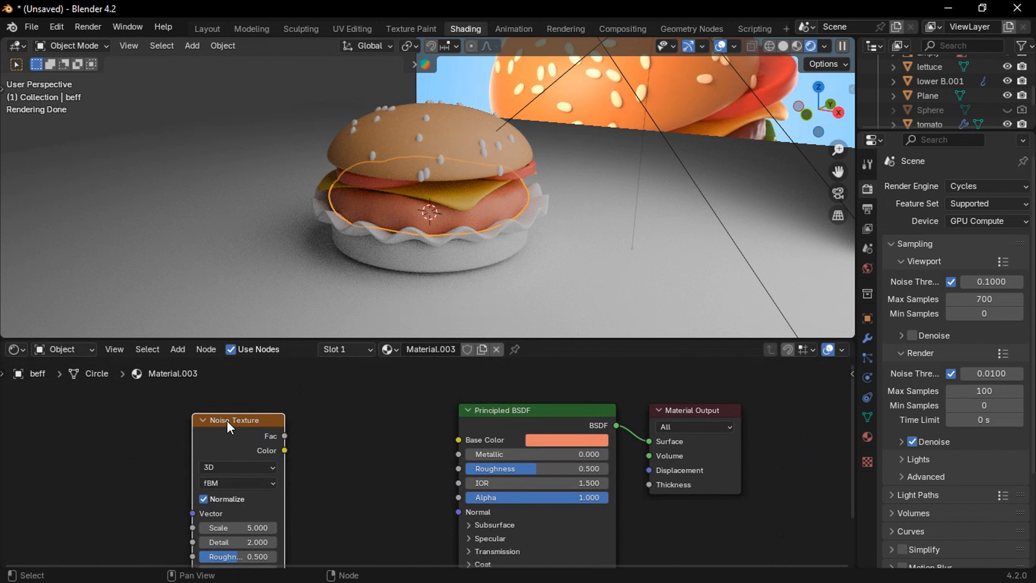
{"action": "left_click_drag", "start_coordinate": [227, 420], "coordinate": [186, 424]}
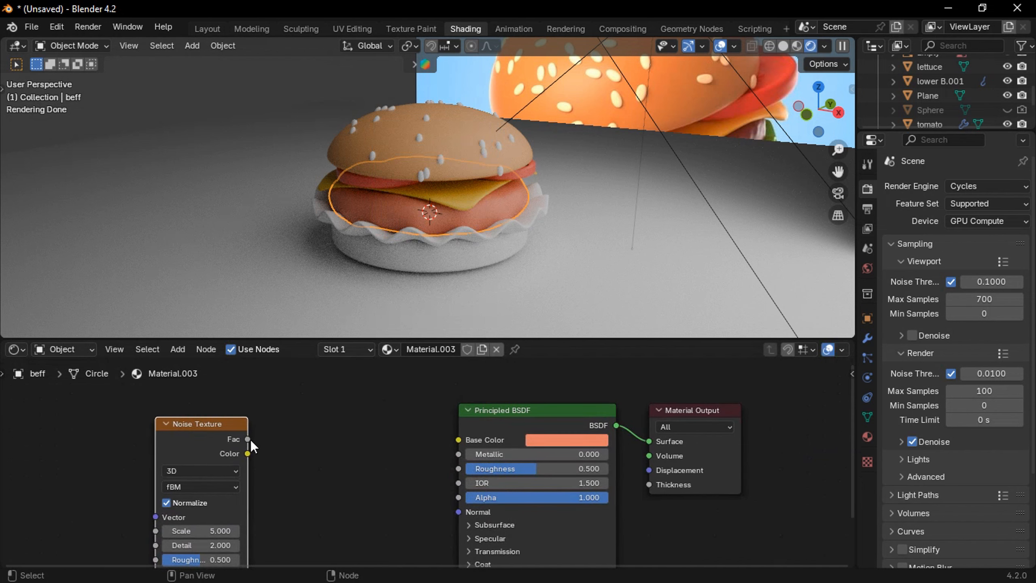
{"action": "left_click_drag", "start_coordinate": [248, 439], "coordinate": [446, 438]}
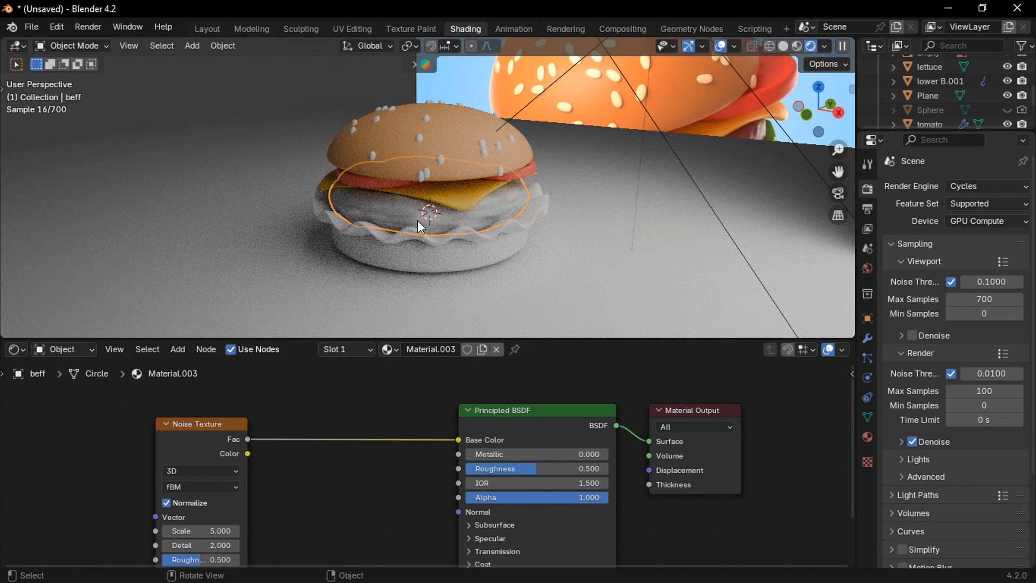
Insert a Color Ramp node on the link between the Noise Texture and the Principled BSDF.
{"action": "left_click_drag", "start_coordinate": [206, 422], "coordinate": [191, 422]}
{"action": "key", "text": "shift+a"}
{"action": "type", "text": "c"}
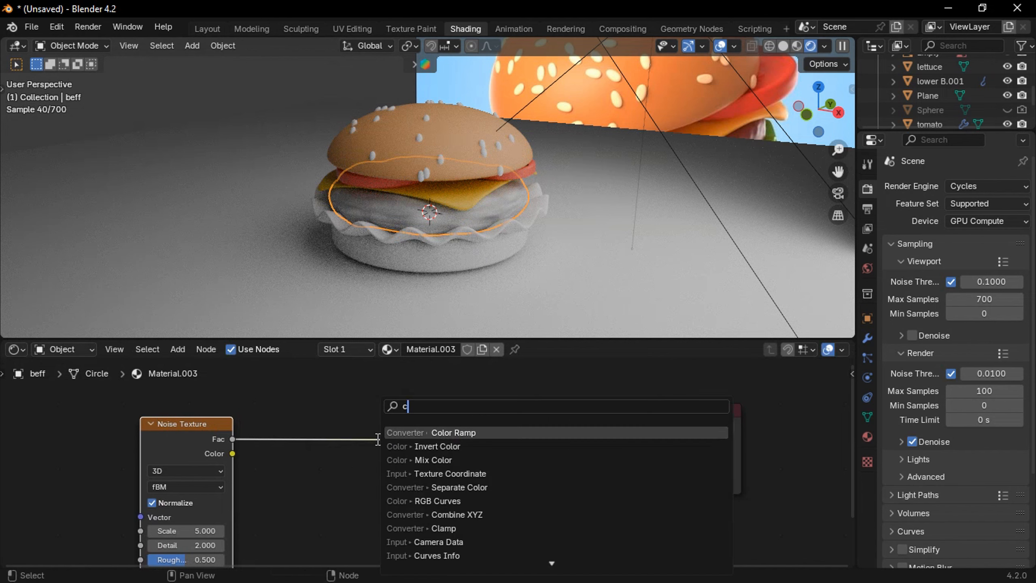
{"action": "type", "text": "ol"}
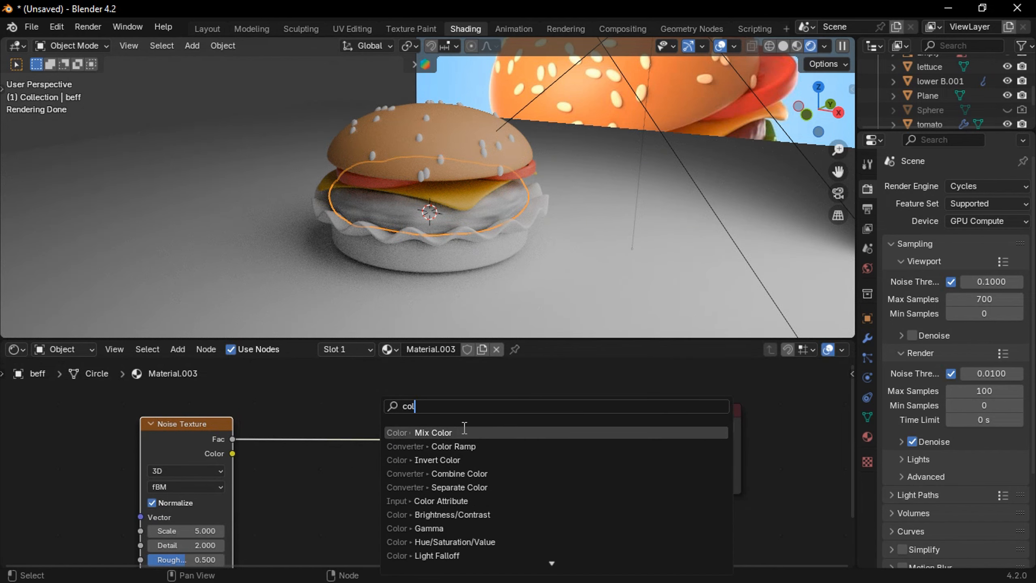
{"action": "left_click", "coordinate": [479, 449]}
{"action": "left_click", "coordinate": [346, 445]}
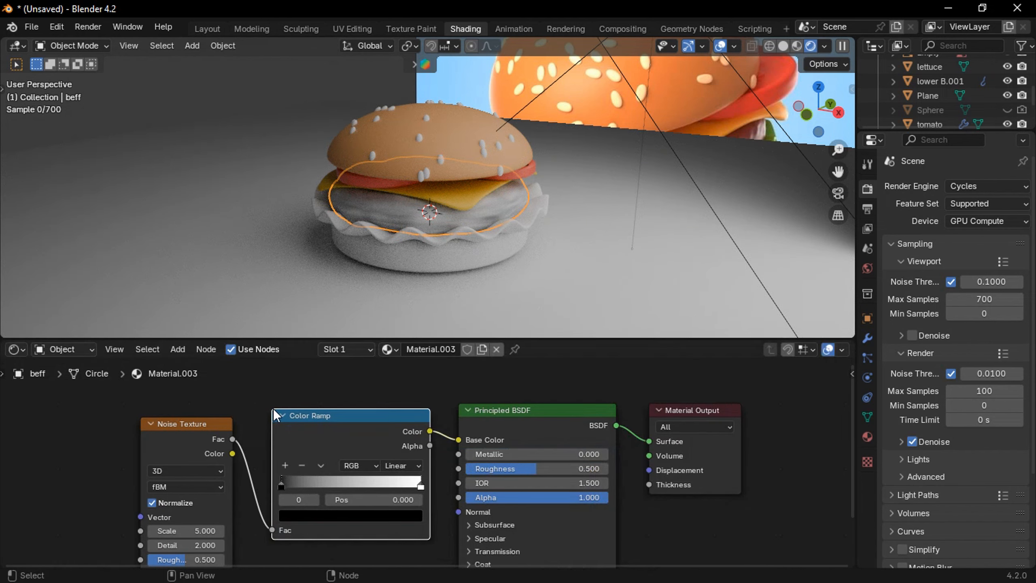
Set the Color Ramp's first stop to a dark red with saturation about 0.996 and value about 0.147.
{"action": "scroll", "coordinate": [346, 445], "scroll_direction": "up", "scroll_amount": 3}
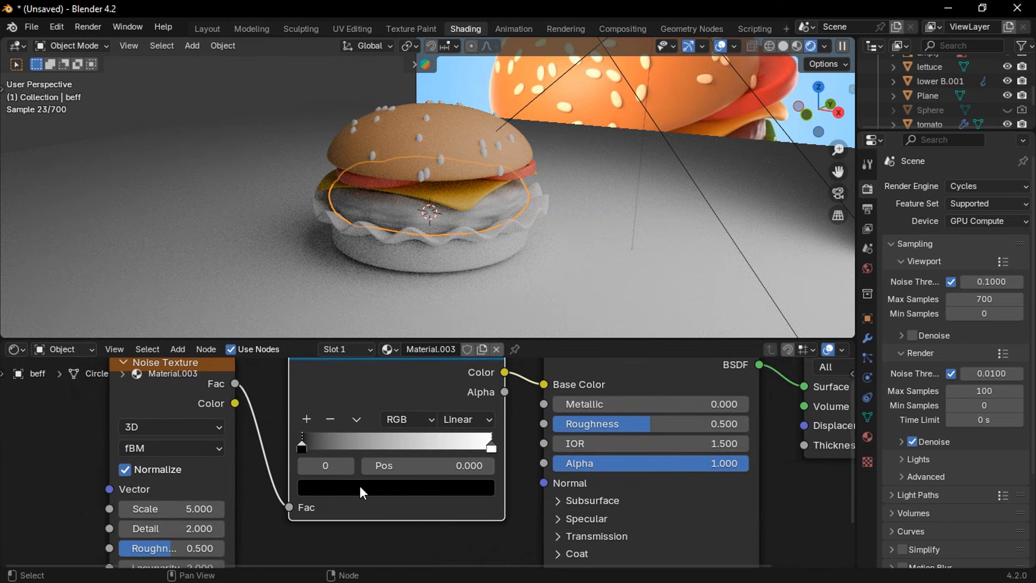
{"action": "left_click", "coordinate": [359, 486]}
{"action": "left_click", "coordinate": [421, 486]}
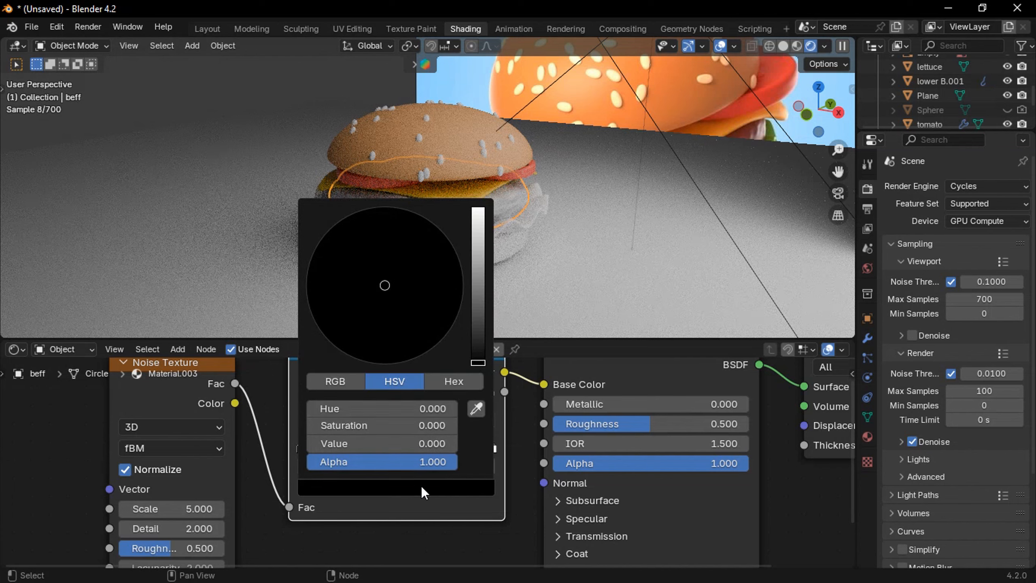
{"action": "left_click_drag", "start_coordinate": [482, 323], "coordinate": [478, 288]}
{"action": "mouse_move", "coordinate": [423, 324]}
{"action": "left_mouse_down"}
{"action": "mouse_move", "coordinate": [375, 325]}
{"action": "mouse_move", "coordinate": [384, 362]}
{"action": "left_mouse_up"}
{"action": "left_click_drag", "start_coordinate": [478, 288], "coordinate": [478, 298]}
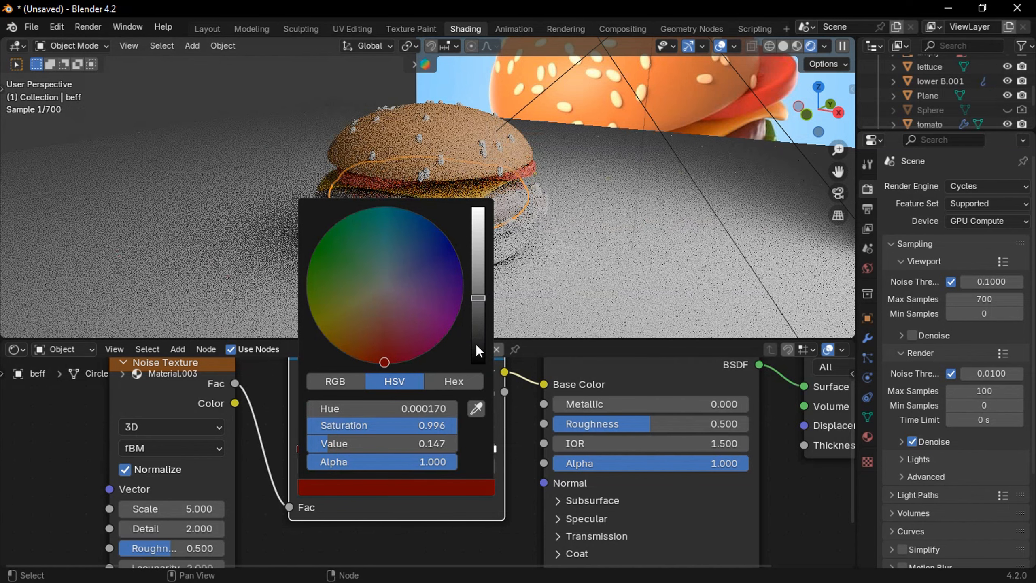
Set the Color Ramp's white end stop to a light salmon red, hue about 0.007 and saturation about 0.765.
{"action": "left_click", "coordinate": [492, 443]}
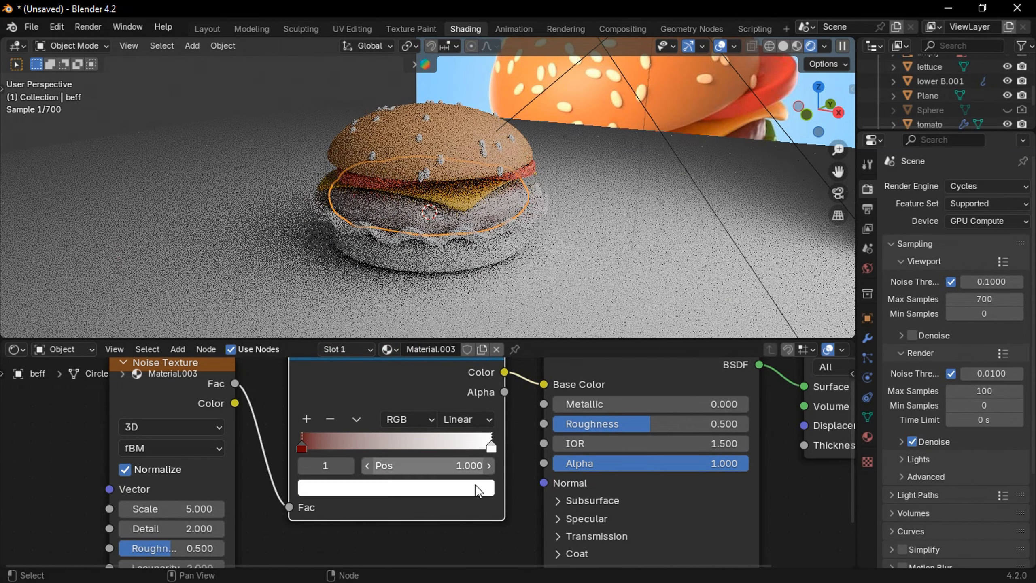
{"action": "left_click", "coordinate": [478, 490]}
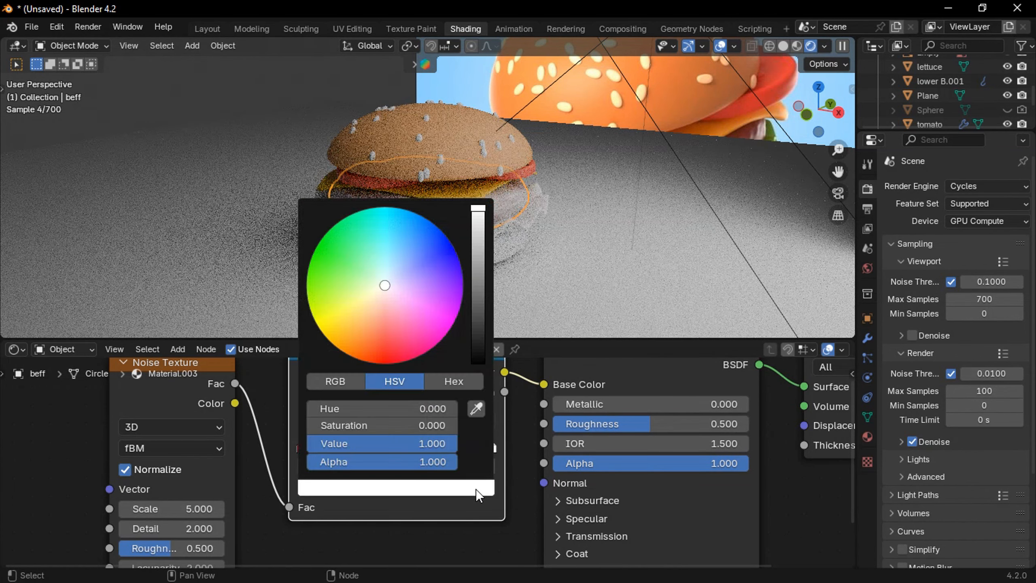
{"action": "left_click", "coordinate": [384, 314]}
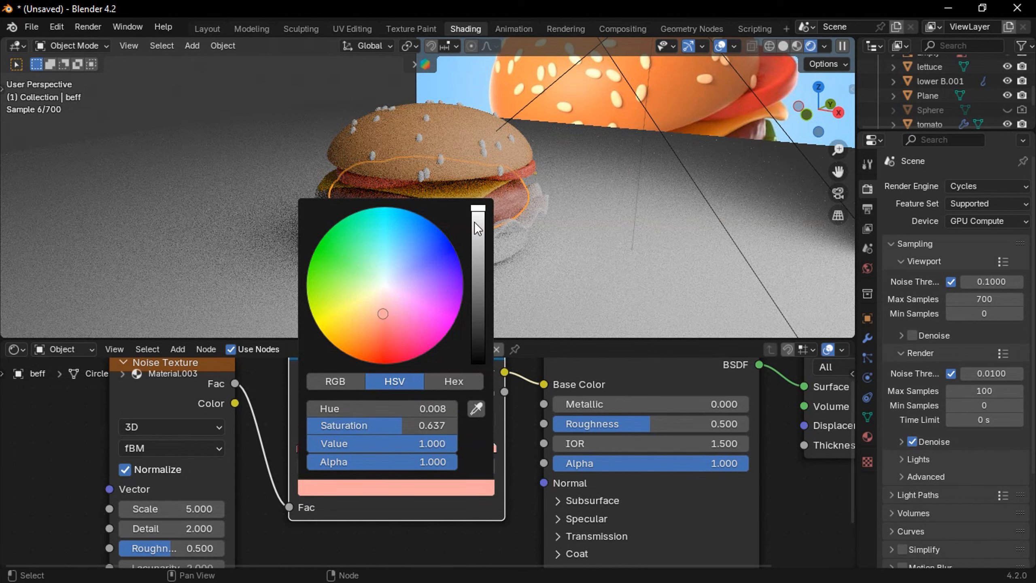
{"action": "left_click_drag", "start_coordinate": [474, 222], "coordinate": [418, 284]}
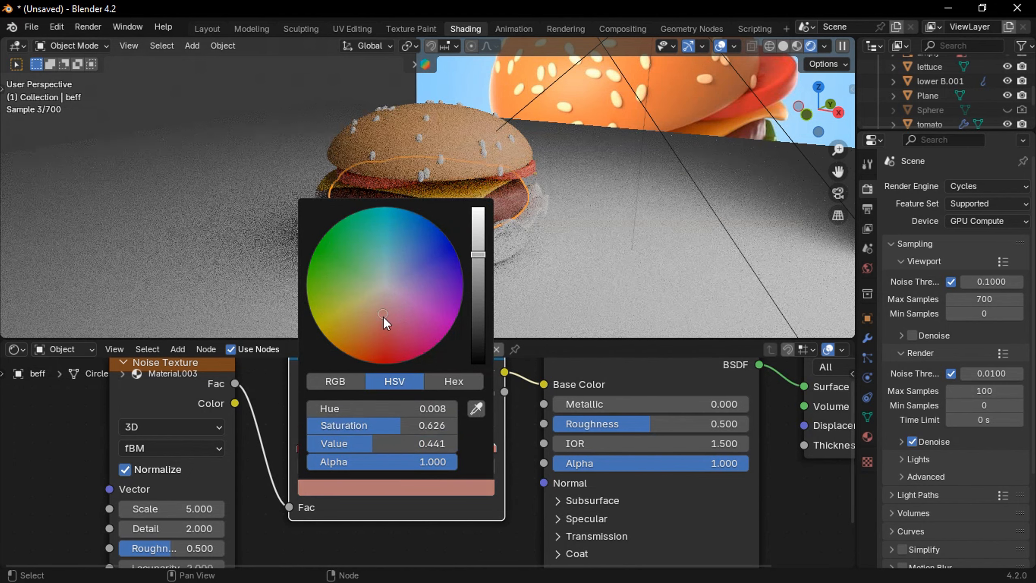
{"action": "left_click_drag", "start_coordinate": [383, 317], "coordinate": [382, 324]}
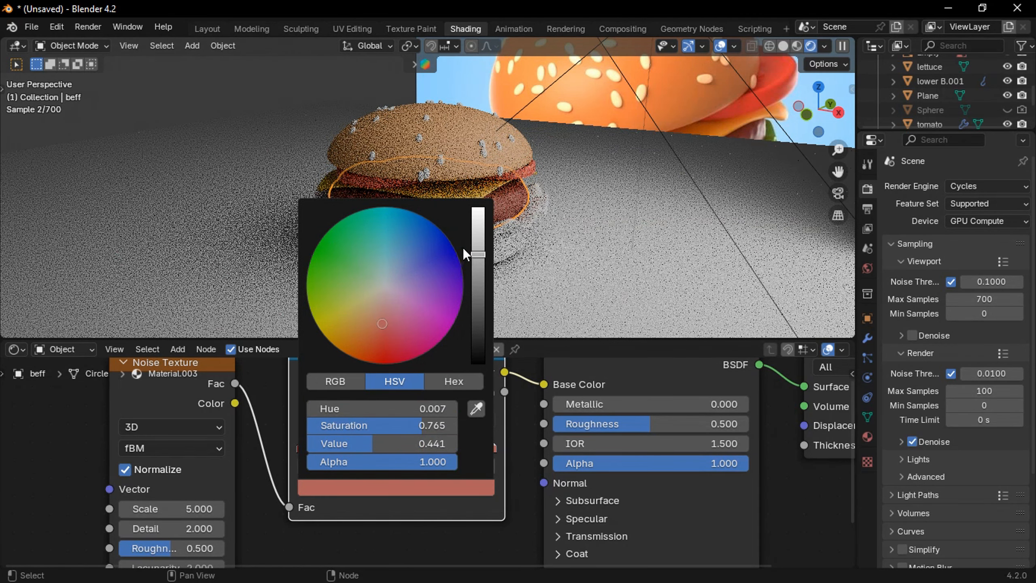
{"action": "left_click_drag", "start_coordinate": [478, 247], "coordinate": [484, 255]}
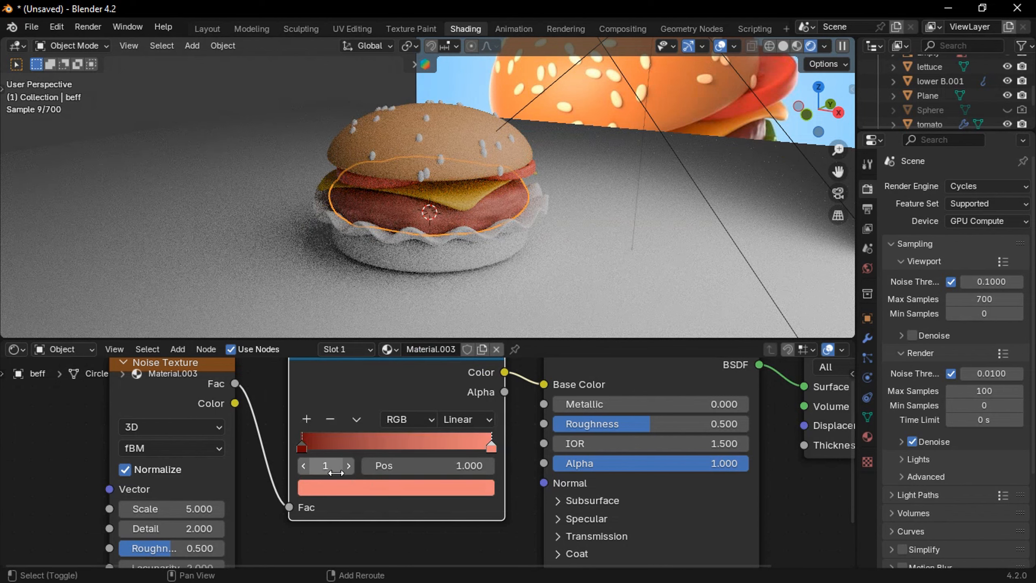
Move the dark ramp stop to about 0.284 and the light stop to about 0.877, and set the noise scale to 7.
{"action": "scroll", "coordinate": [335, 473], "scroll_direction": "up", "scroll_amount": 1}
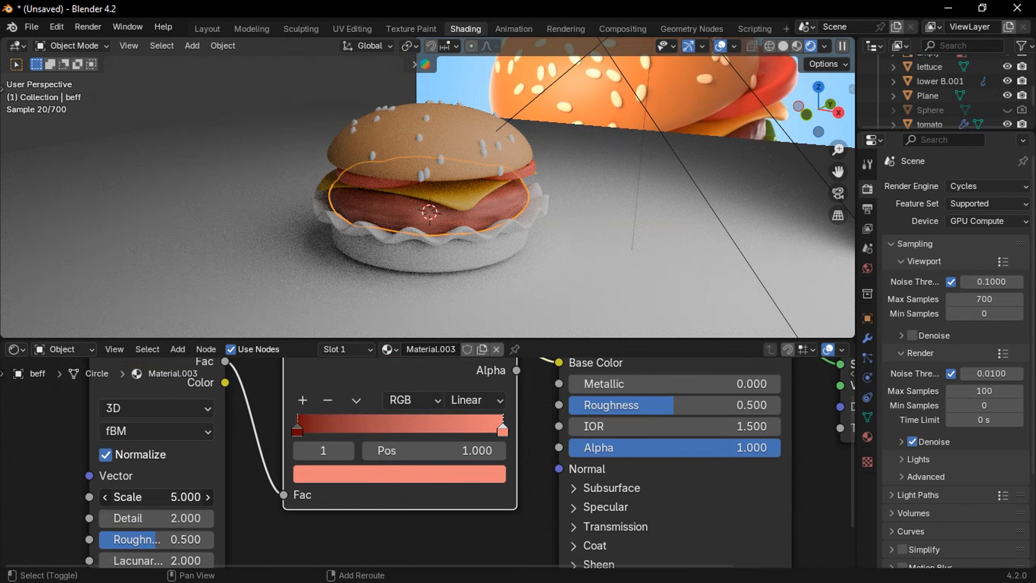
{"action": "left_click_drag", "start_coordinate": [155, 497], "coordinate": [358, 429]}
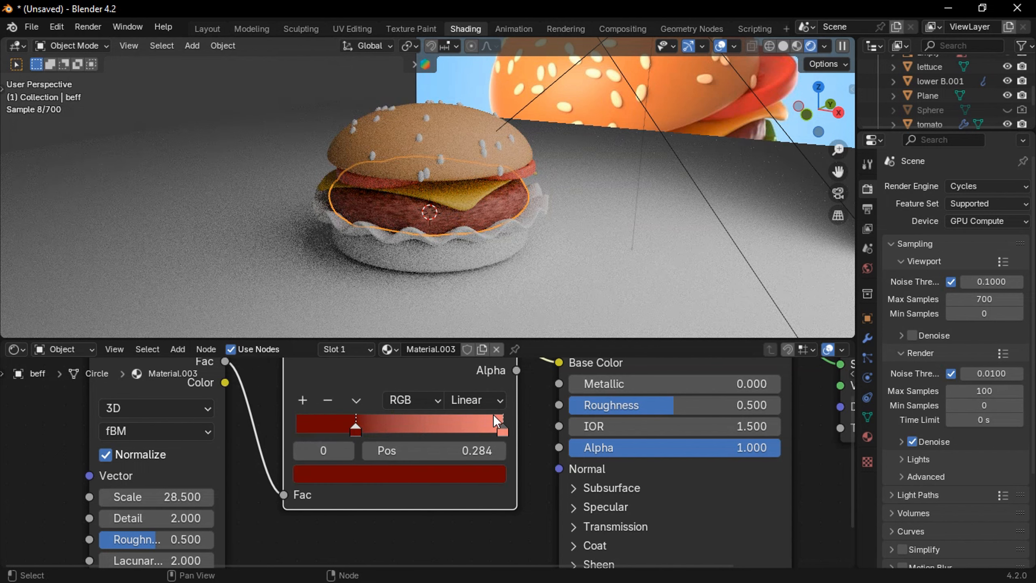
{"action": "left_click_drag", "start_coordinate": [501, 430], "coordinate": [475, 430]}
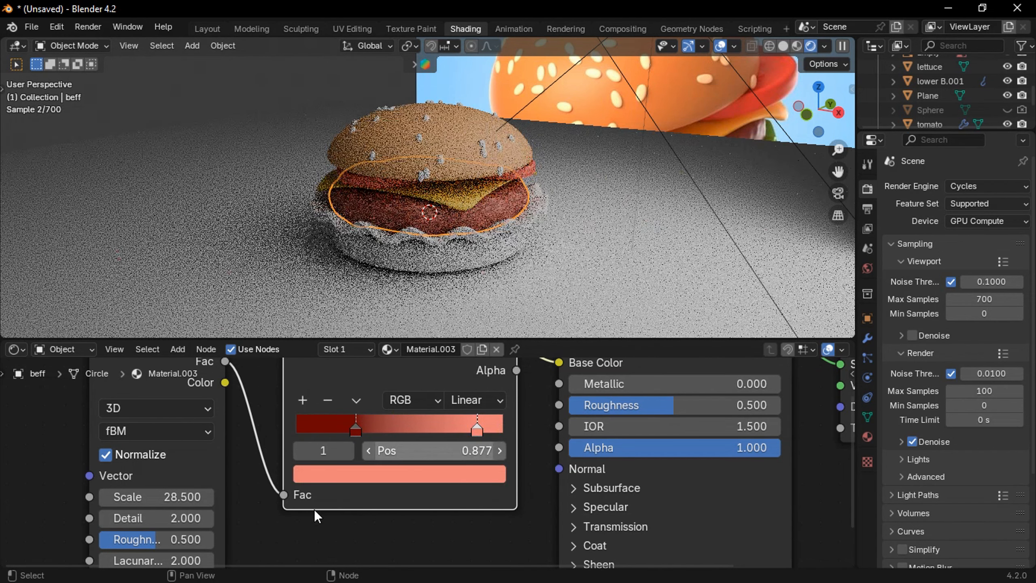
{"action": "left_click_drag", "start_coordinate": [184, 496], "coordinate": [158, 501]}
{"action": "scroll", "coordinate": [461, 451], "scroll_direction": "down", "scroll_amount": 2}
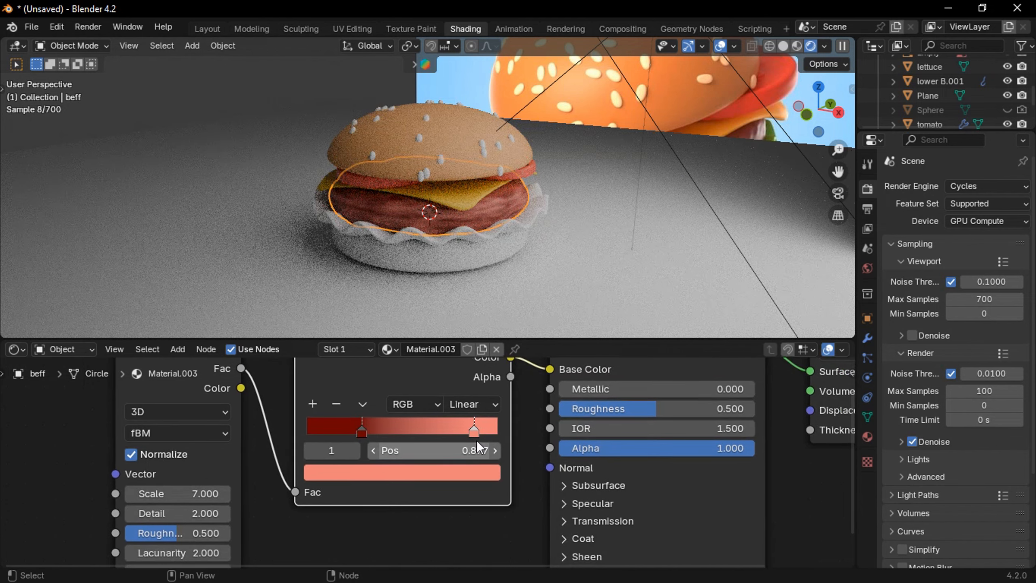
Create a new material on the lettuce with a green base color, hue about 0.311, saturation about 0.896 and value about 0.413.
{"action": "left_click", "coordinate": [542, 203]}
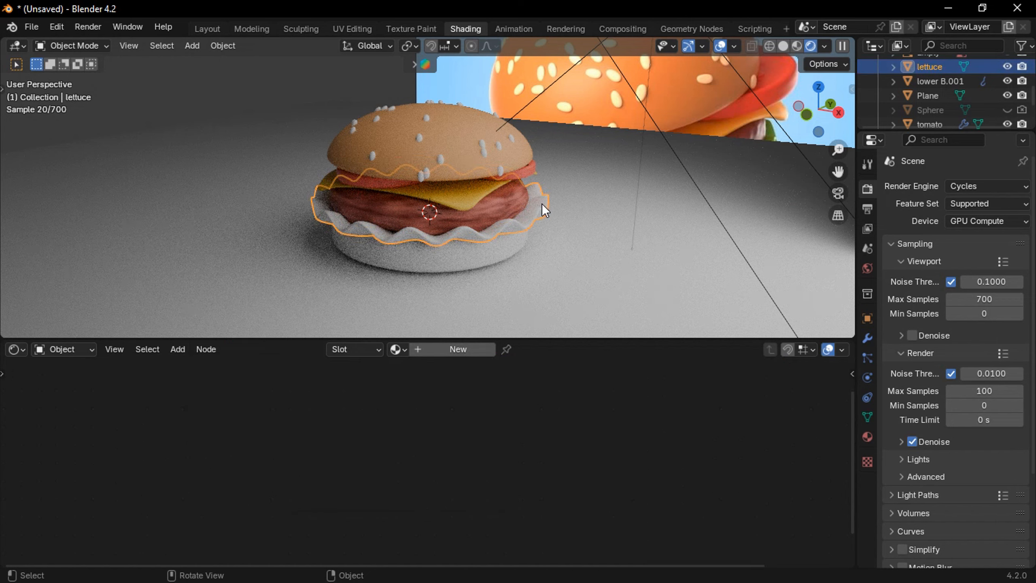
{"action": "key", "text": "Home"}
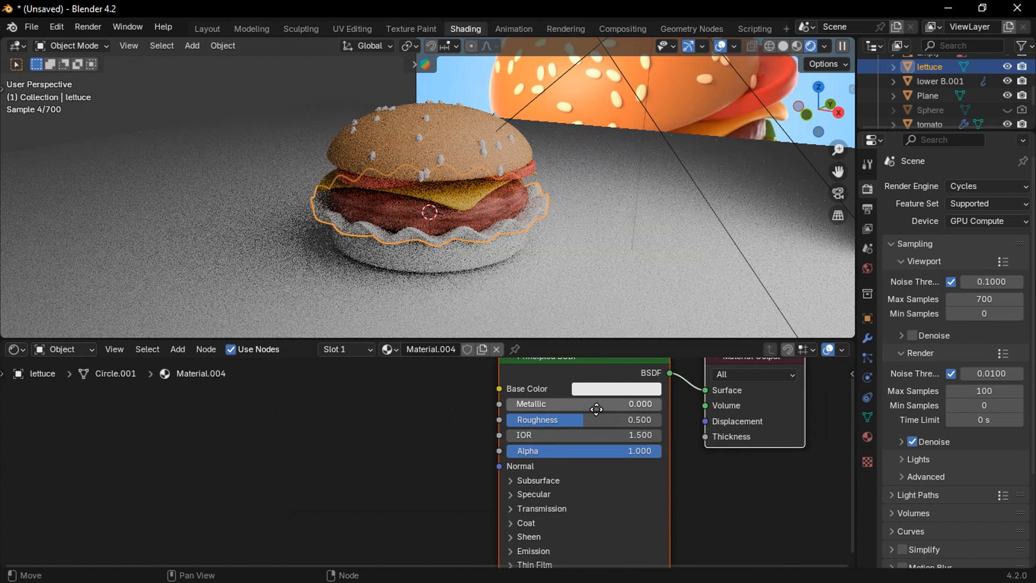
{"action": "left_click", "coordinate": [535, 439]}
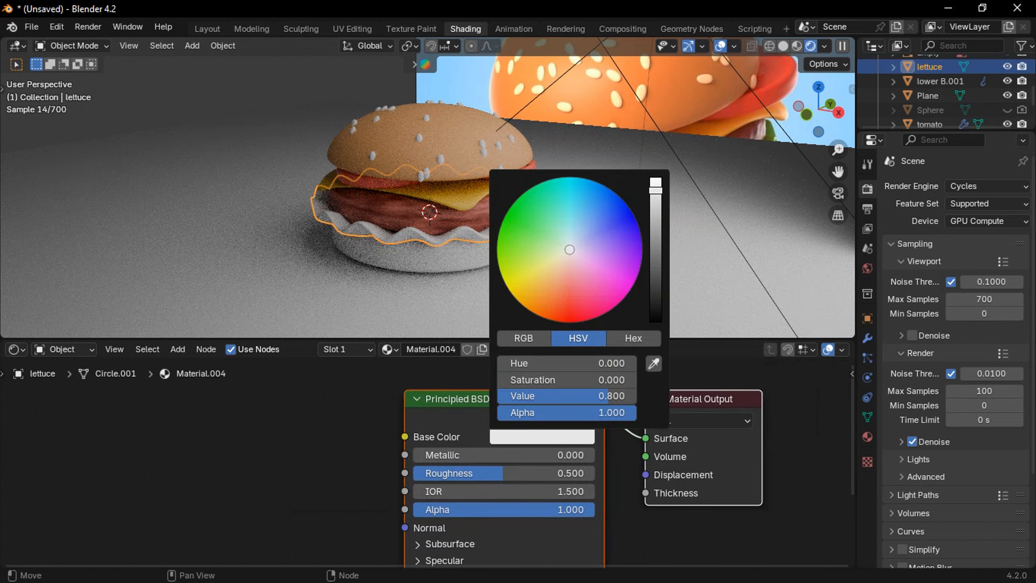
{"action": "mouse_move", "coordinate": [541, 231]}
{"action": "left_mouse_down"}
{"action": "mouse_move", "coordinate": [530, 221]}
{"action": "mouse_move", "coordinate": [524, 237]}
{"action": "left_mouse_up"}
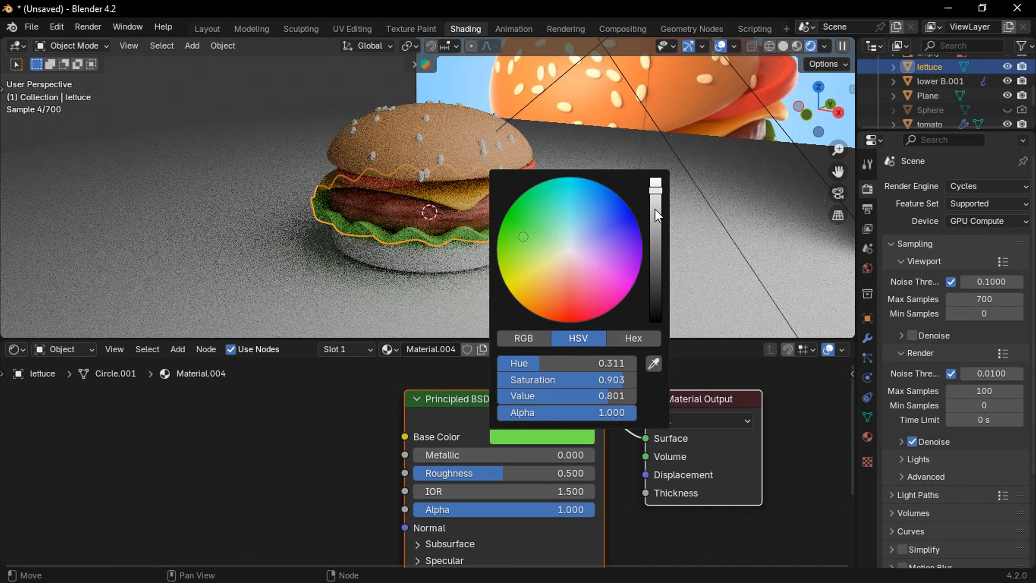
{"action": "left_click_drag", "start_coordinate": [655, 209], "coordinate": [656, 276]}
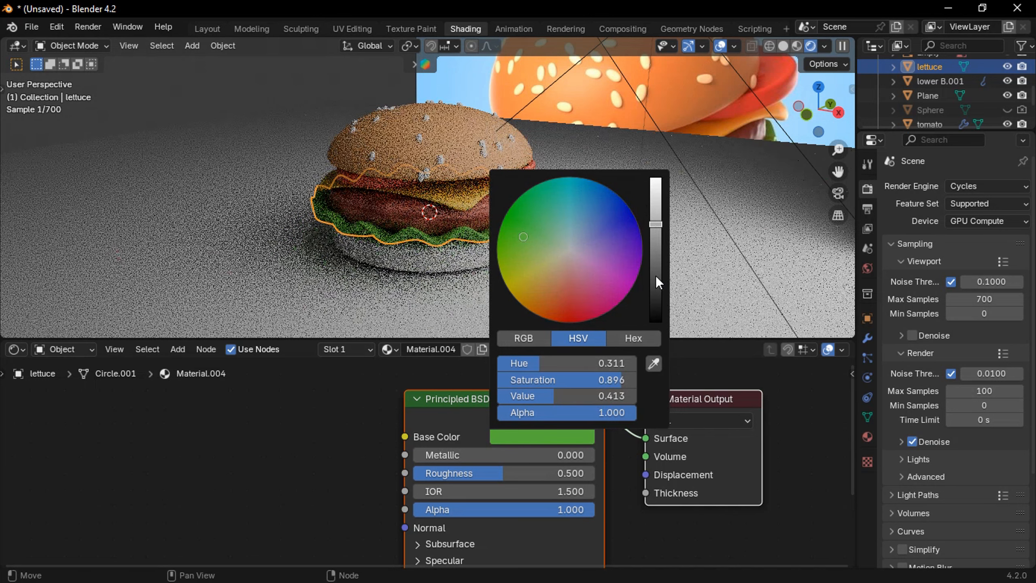
{"action": "left_click_drag", "start_coordinate": [504, 473], "coordinate": [497, 473]}
{"action": "key", "text": "ctrl+z"}
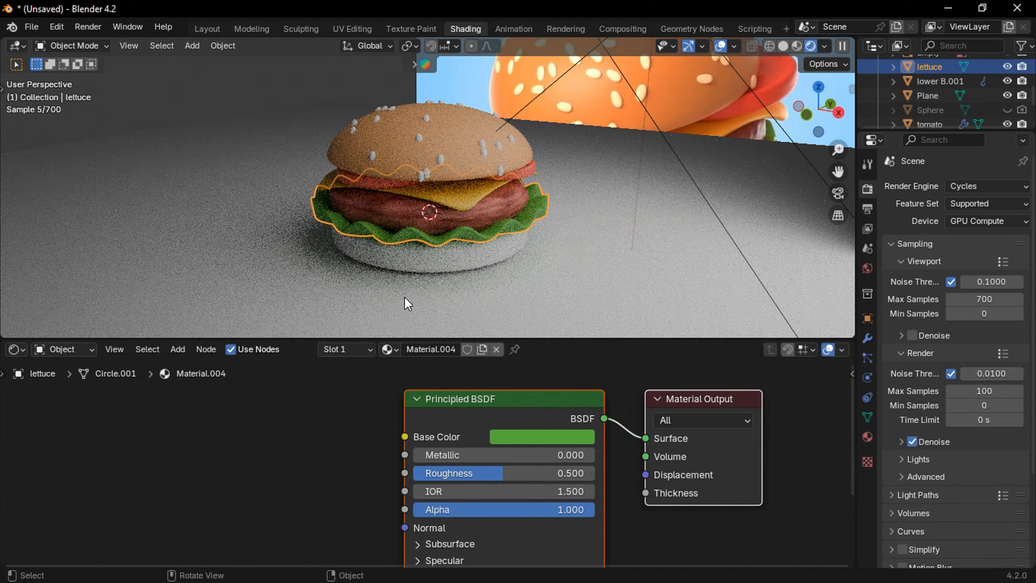
Assign the existing bread material to the lower bun.
{"action": "left_click", "coordinate": [433, 258]}
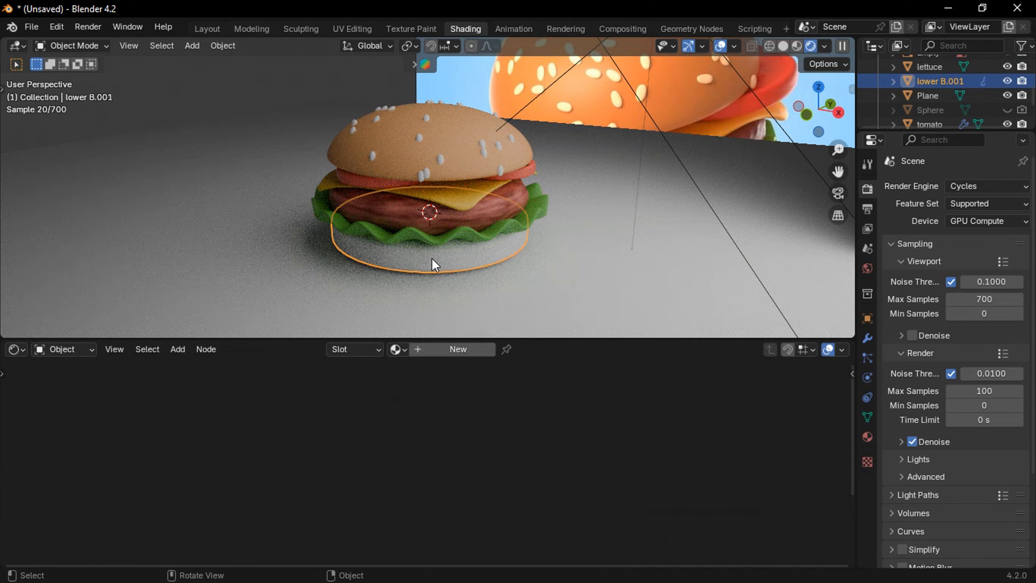
{"action": "left_click", "coordinate": [396, 349]}
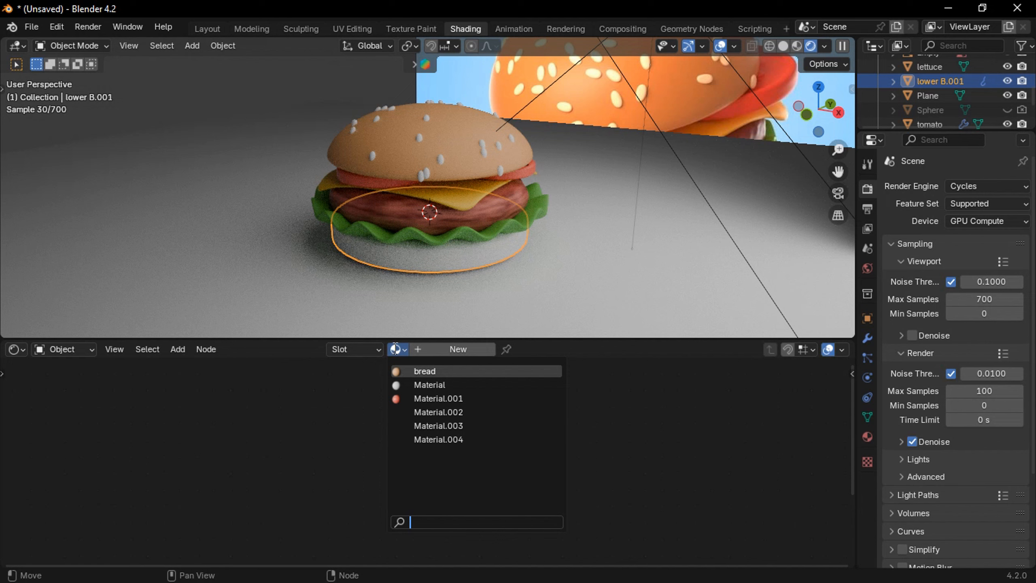
{"action": "left_click", "coordinate": [442, 371]}
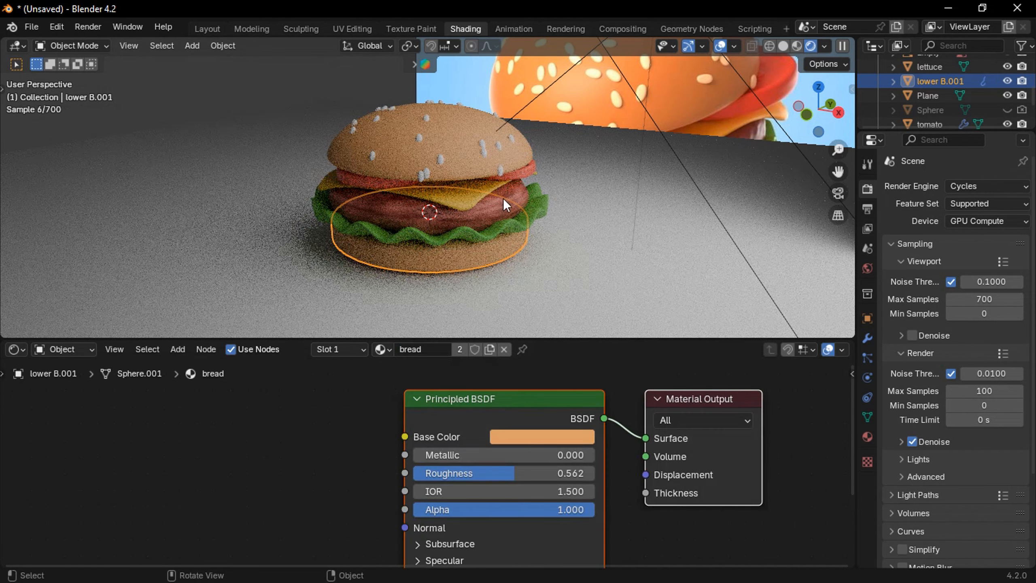
Create a new material on the hidden seed sphere with a pale yellow base color and a roughness of 0.555.
{"action": "left_click", "coordinate": [384, 105]}
{"action": "middle_click_drag", "start_coordinate": [383, 106], "coordinate": [551, 107]}
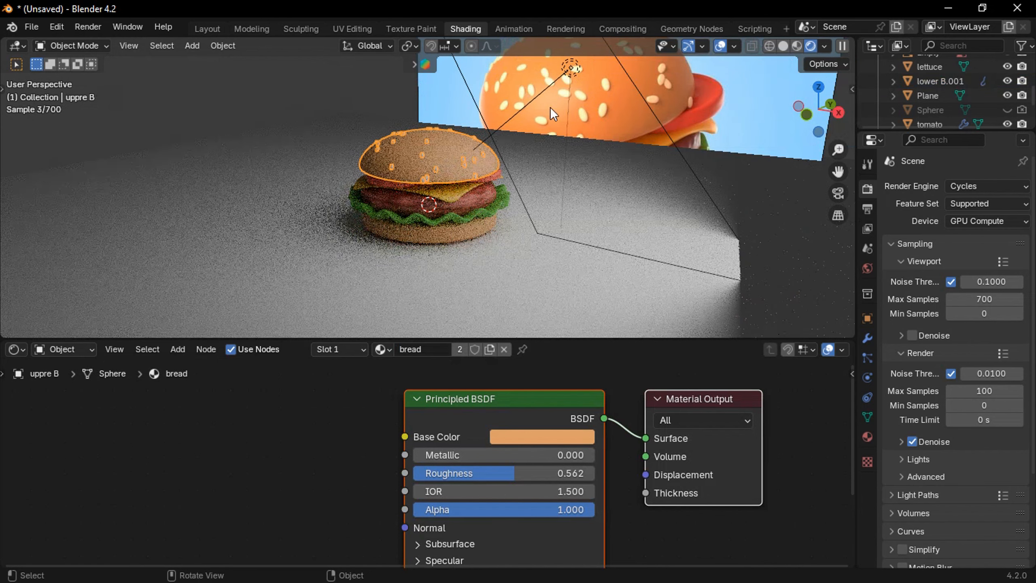
{"action": "left_click", "coordinate": [940, 109]}
{"action": "scroll", "coordinate": [457, 185], "scroll_direction": "up", "scroll_amount": 2}
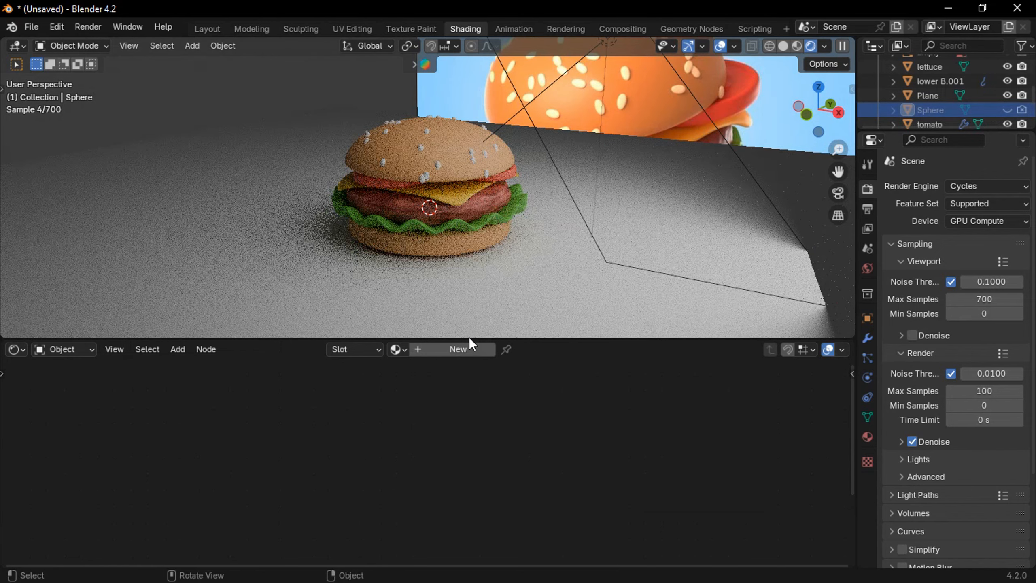
{"action": "left_click", "coordinate": [469, 351]}
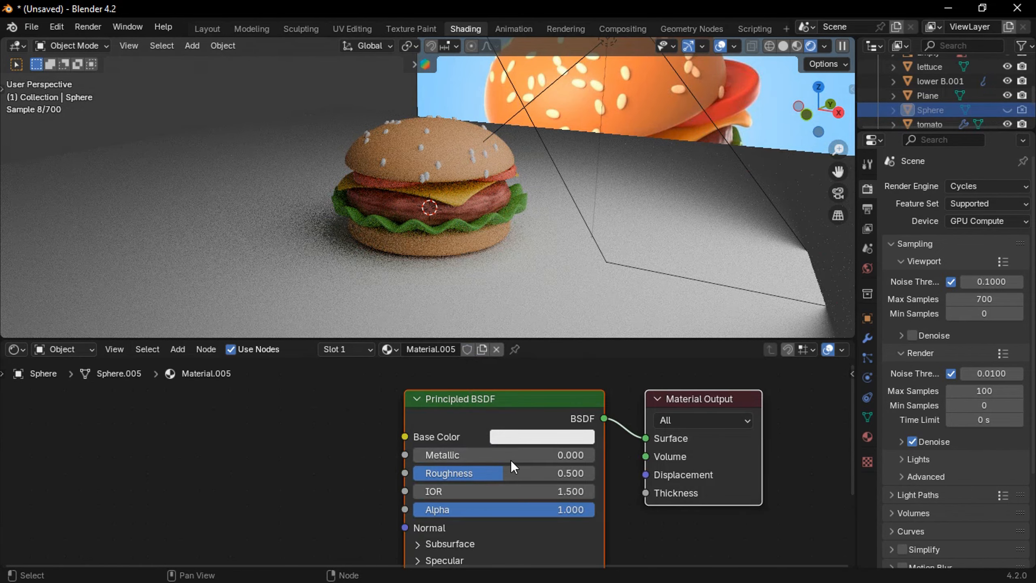
{"action": "left_click", "coordinate": [529, 439]}
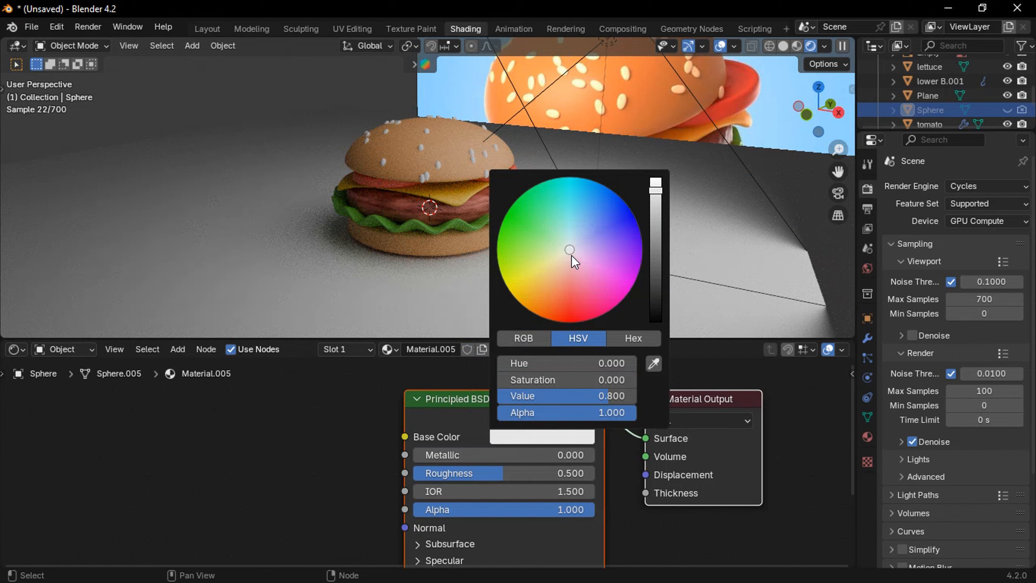
{"action": "left_click_drag", "start_coordinate": [572, 257], "coordinate": [548, 267]}
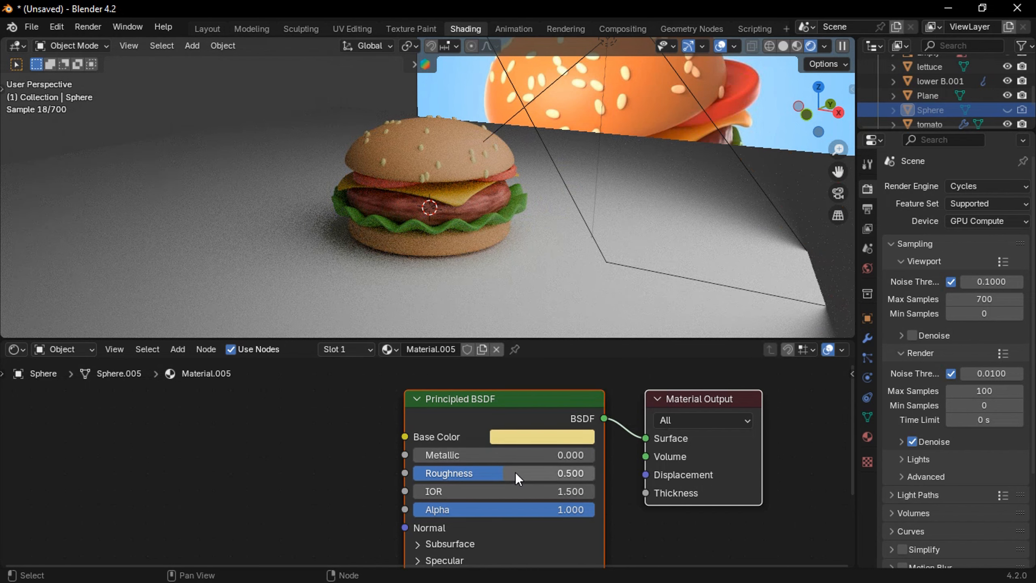
{"action": "left_click_drag", "start_coordinate": [515, 472], "coordinate": [525, 473]}
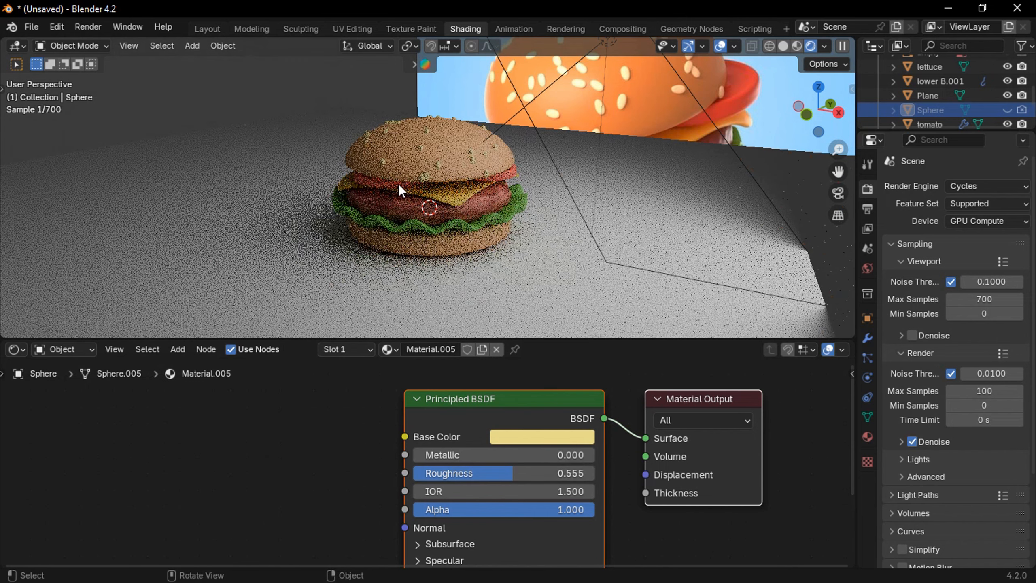
Duplicate the area light, place the copy on the opposite side of the burger, and rotate it freely to light the burger.
{"action": "middle_click_drag", "start_coordinate": [404, 193], "coordinate": [518, 233]}
{"action": "scroll", "coordinate": [519, 235], "scroll_direction": "up", "scroll_amount": 2}
{"action": "scroll", "coordinate": [519, 238], "scroll_direction": "down", "scroll_amount": 2}
{"action": "left_click", "coordinate": [631, 63]}
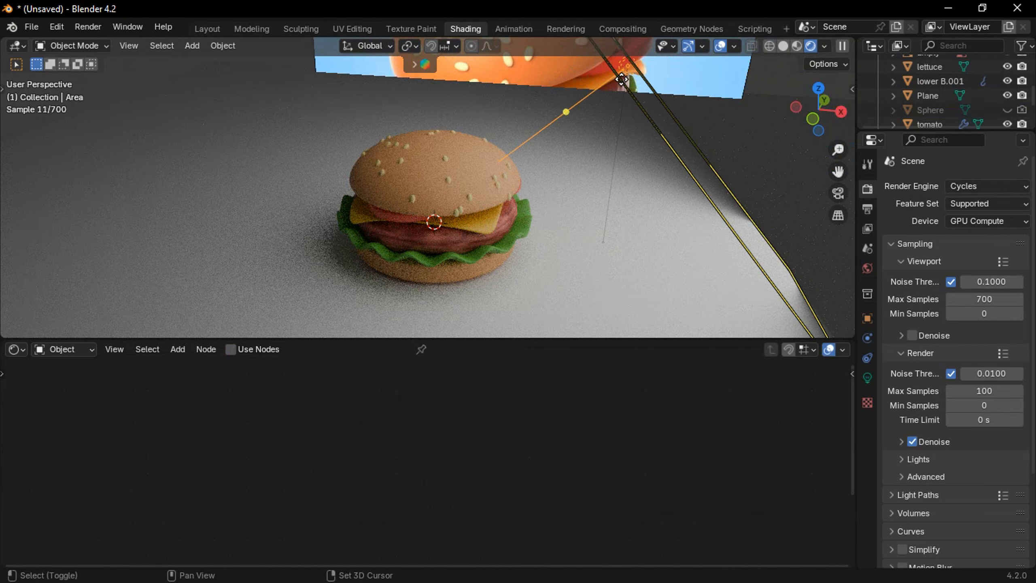
{"action": "key", "text": "shift+d"}
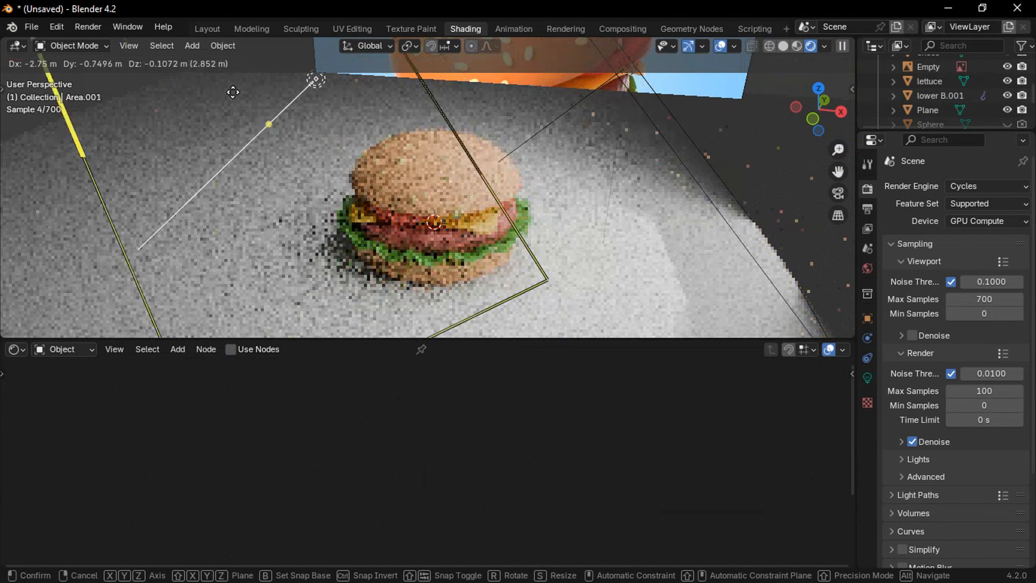
{"action": "left_click", "coordinate": [409, 148]}
{"action": "key", "text": "r"}
{"action": "key", "text": "r"}
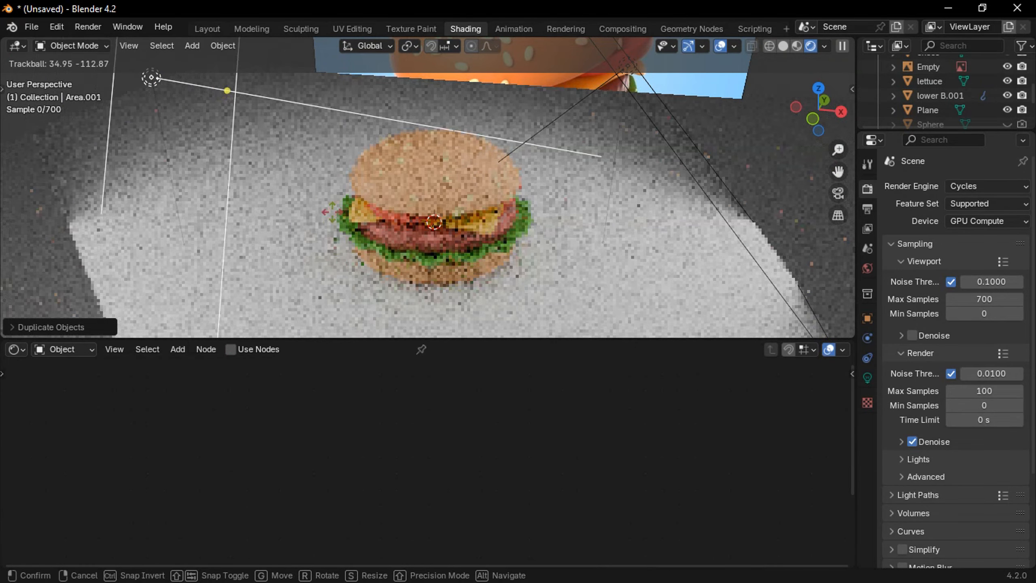
{"action": "left_click", "coordinate": [425, 234]}
Start a render of the burger scene.
{"action": "middle_click_drag", "start_coordinate": [515, 183], "coordinate": [506, 224]}
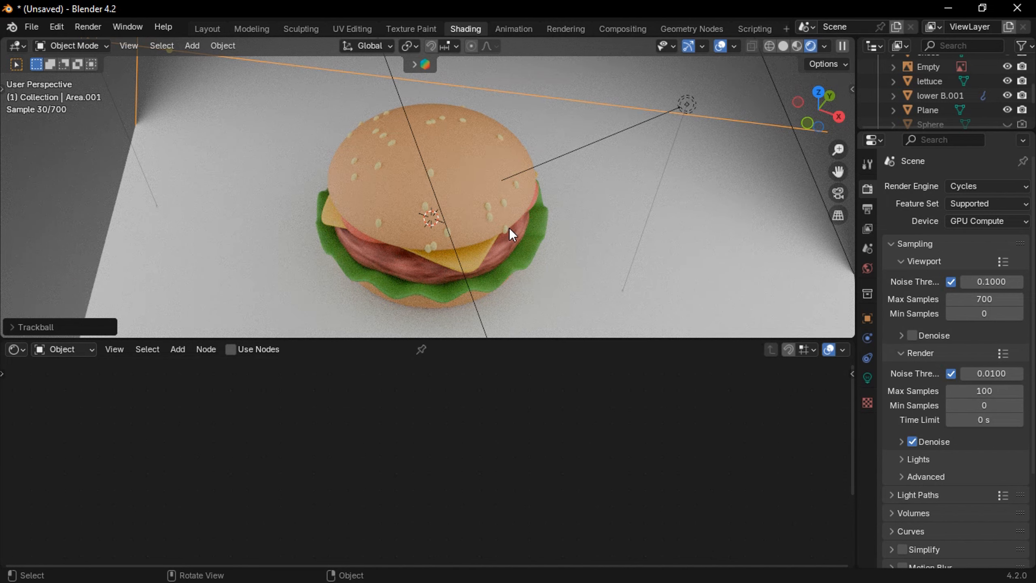
{"action": "middle_click_drag", "start_coordinate": [495, 229], "coordinate": [476, 179]}
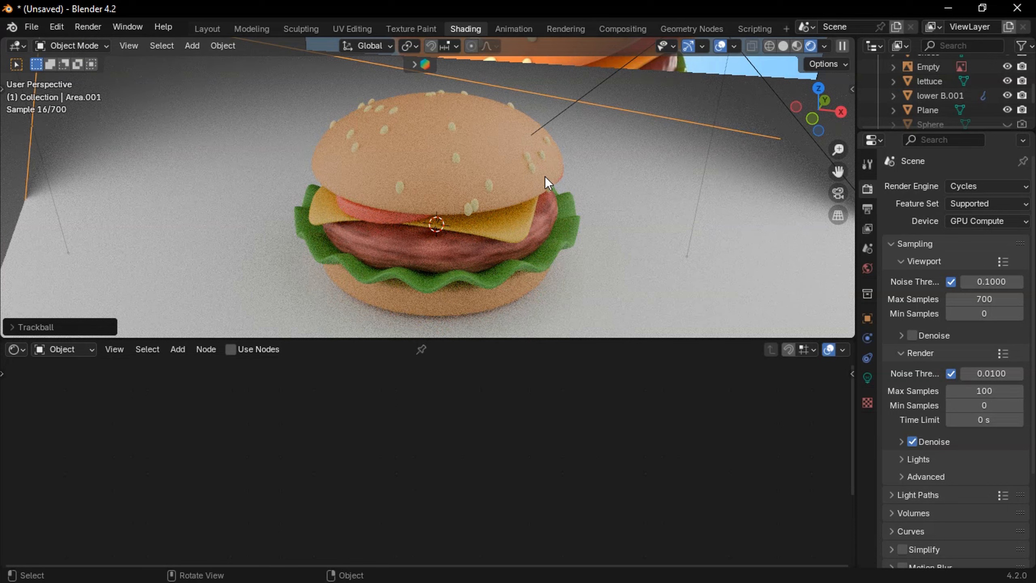
{"action": "left_click", "coordinate": [86, 27]}
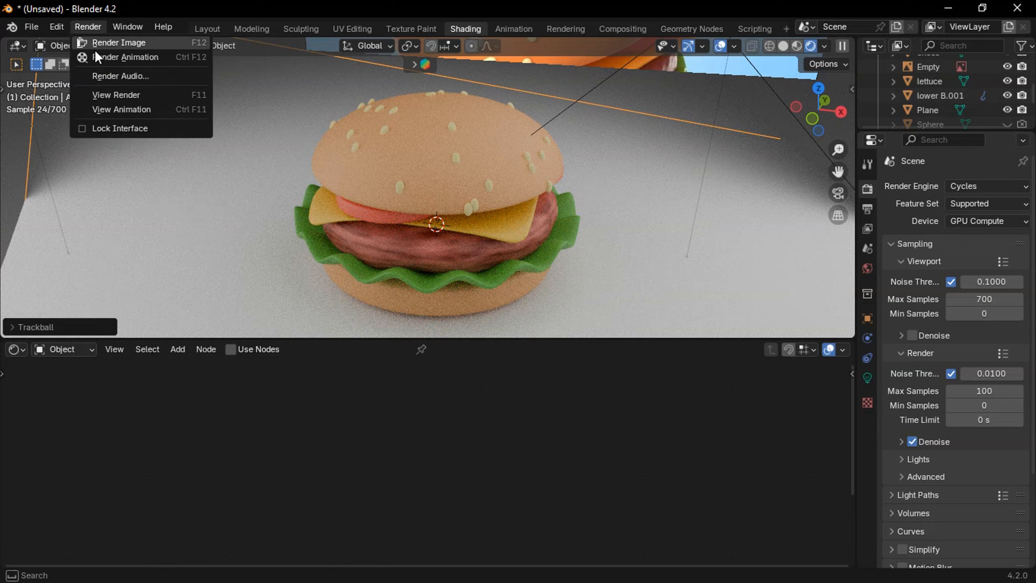